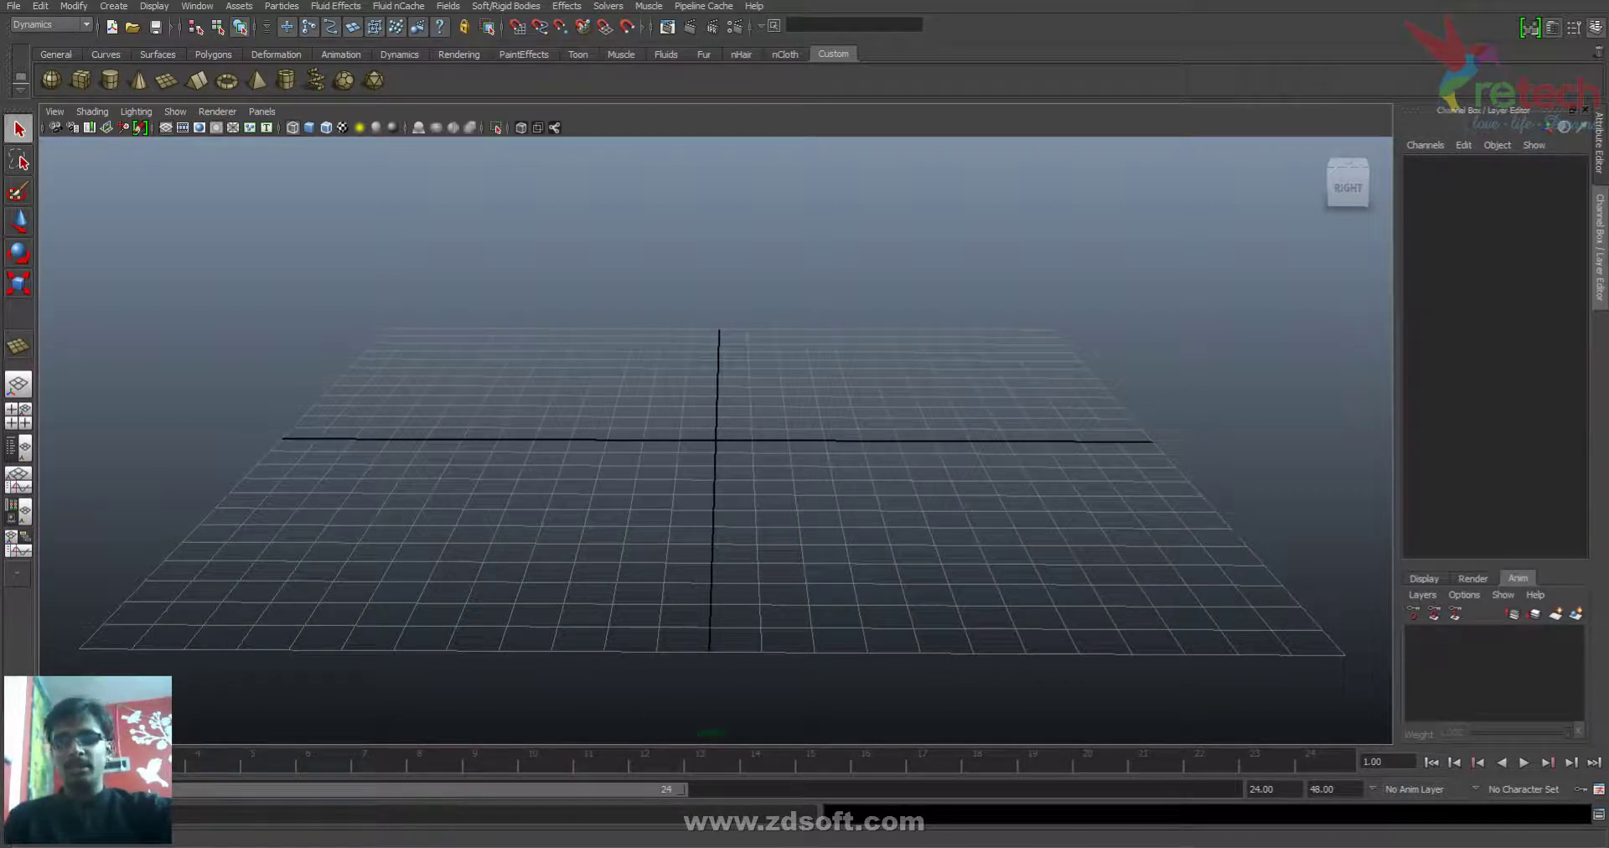
- Switch to the File Explorer window of drive H: and open the png folder
{"action": "mouse_move", "coordinate": [391, 846]}
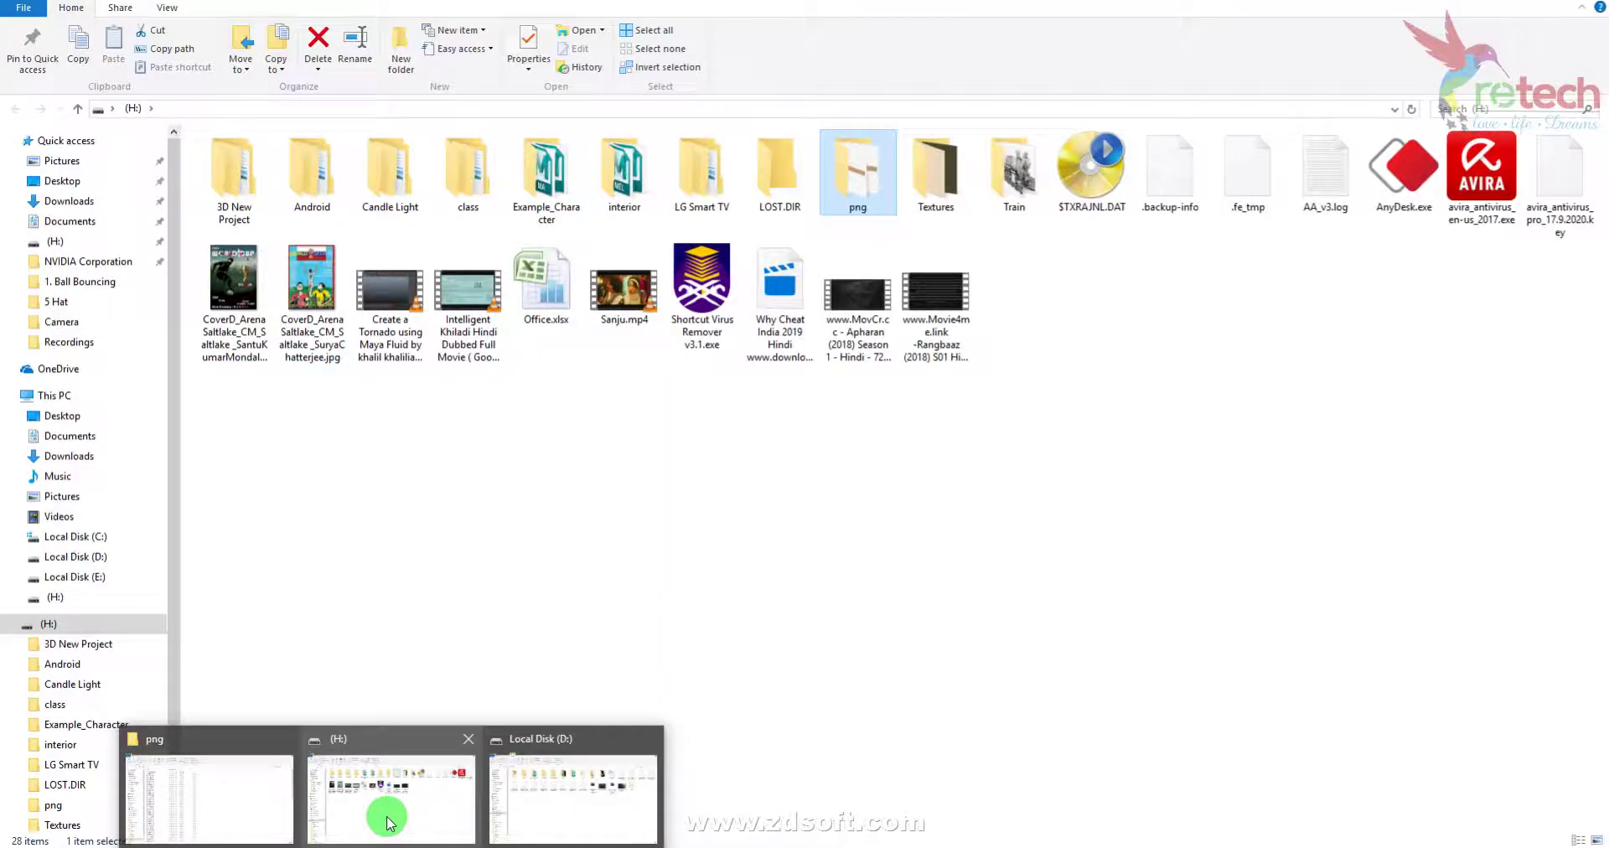
{"action": "left_click", "coordinate": [386, 810]}
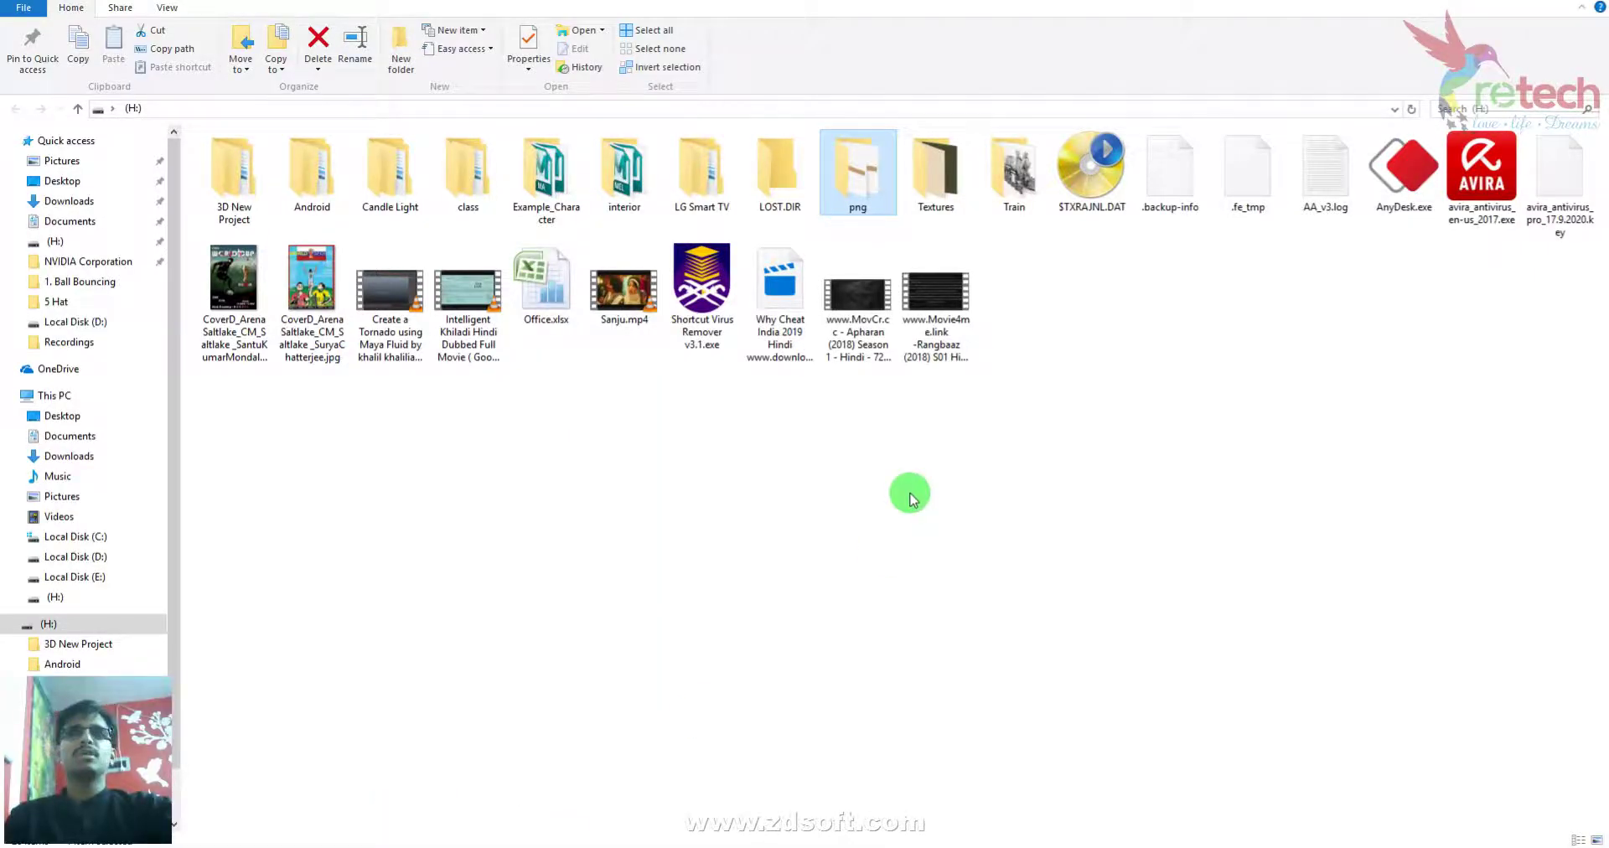
{"action": "double_click", "coordinate": [853, 178]}
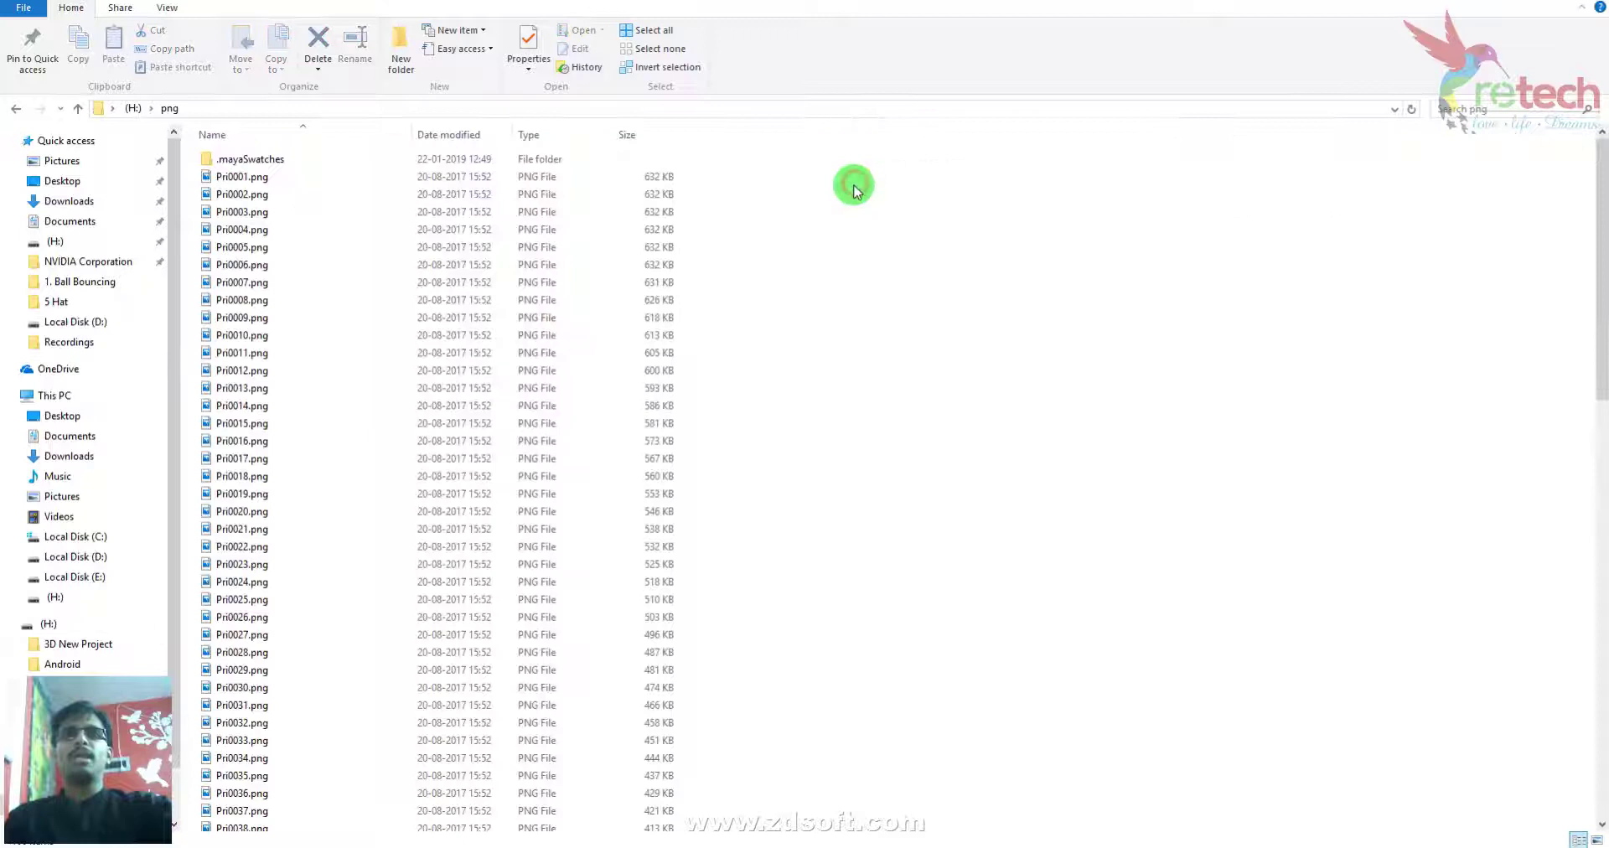
- Display the png folder's image files as thumbnail icons instead of a detailed list
{"action": "right_click", "coordinate": [231, 177]}
{"action": "left_click", "coordinate": [829, 254]}
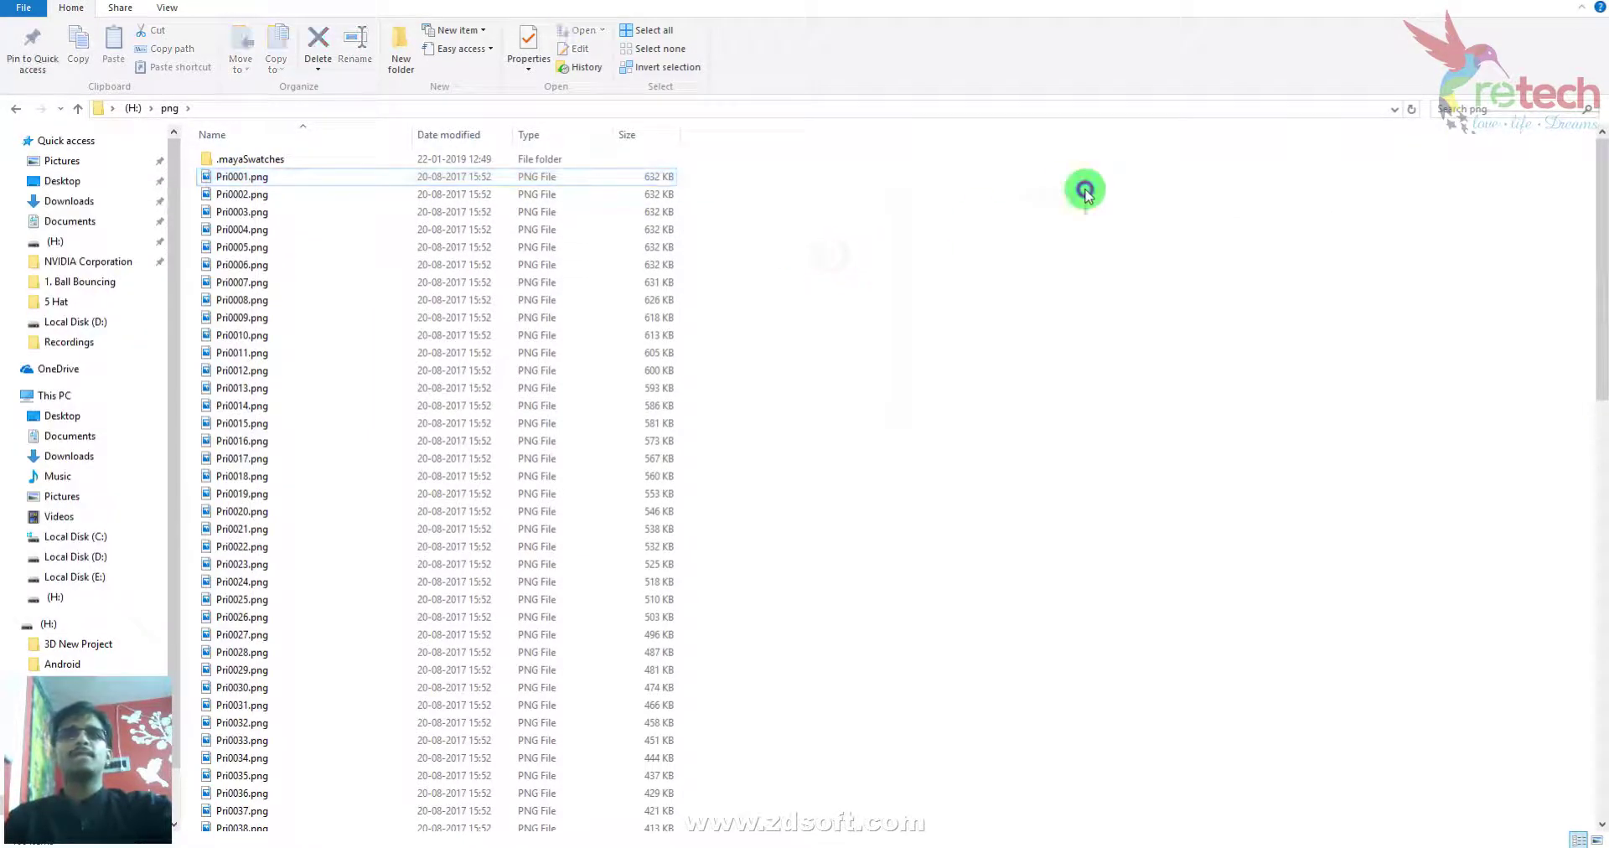
{"action": "right_click", "coordinate": [1085, 193]}
{"action": "mouse_move", "coordinate": [1039, 198]}
{"action": "left_click", "coordinate": [818, 222]}
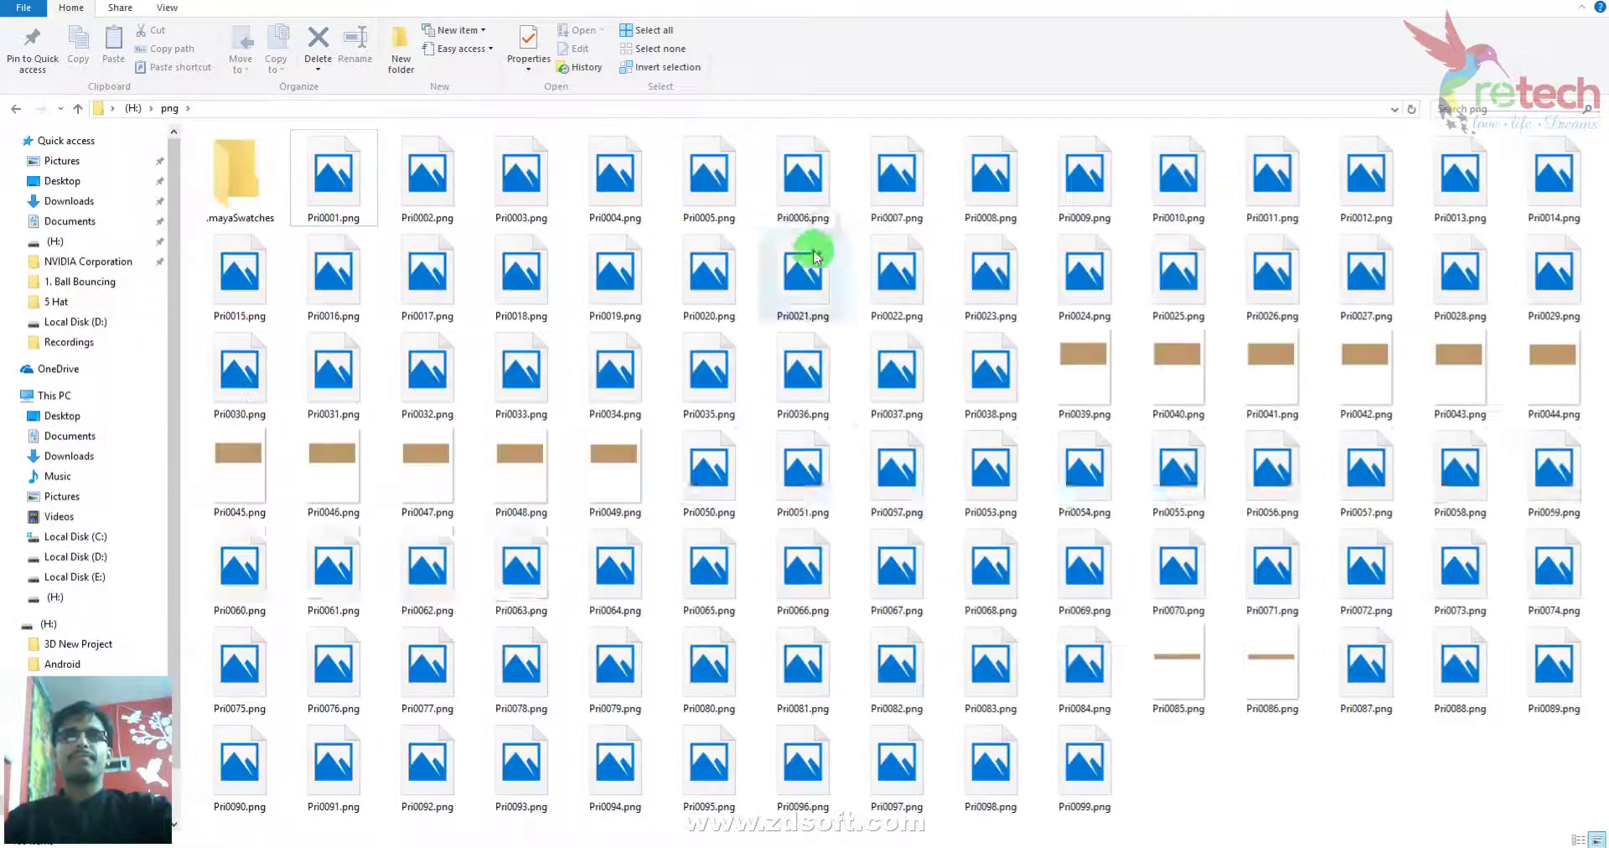
- Open Pri0001.png with the fcheck application and play the Pri PNG sequence as an animation
{"action": "right_click", "coordinate": [337, 158]}
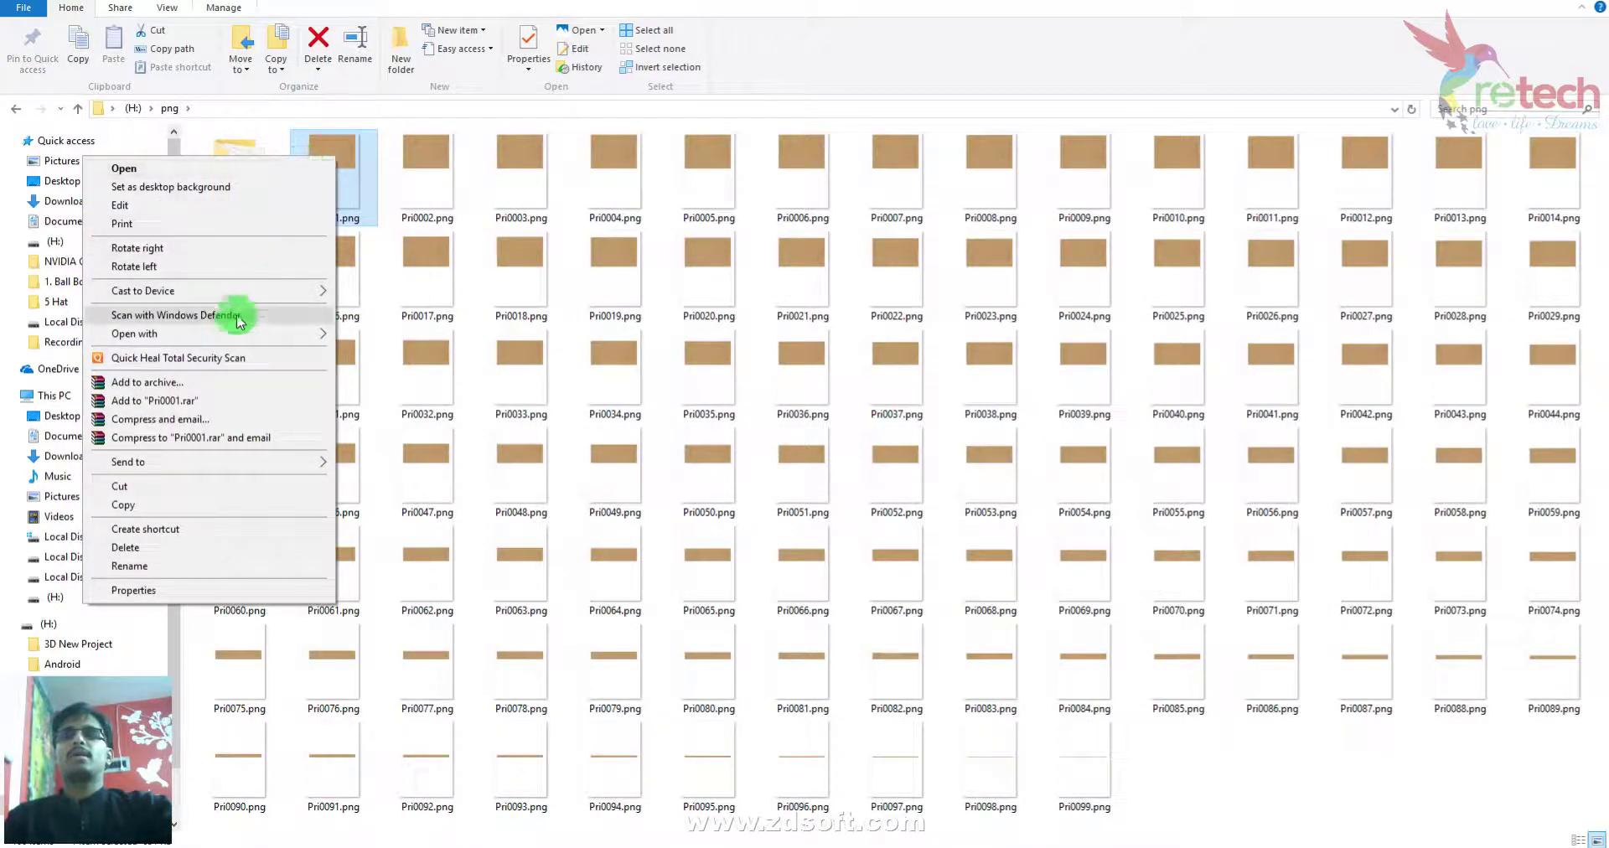
{"action": "mouse_move", "coordinate": [216, 334]}
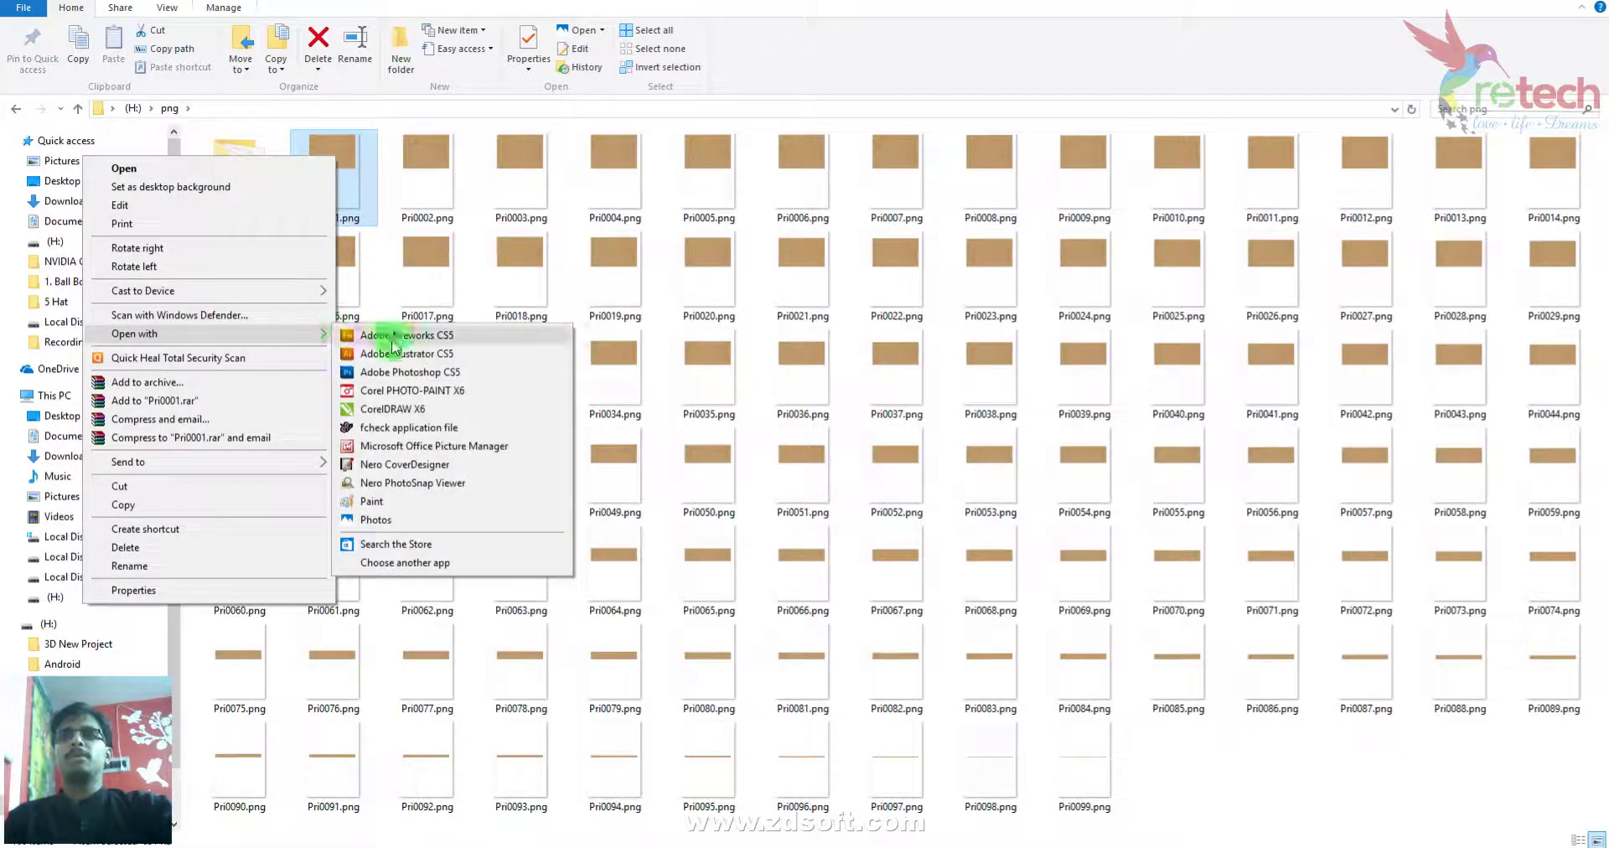
{"action": "left_click", "coordinate": [386, 425]}
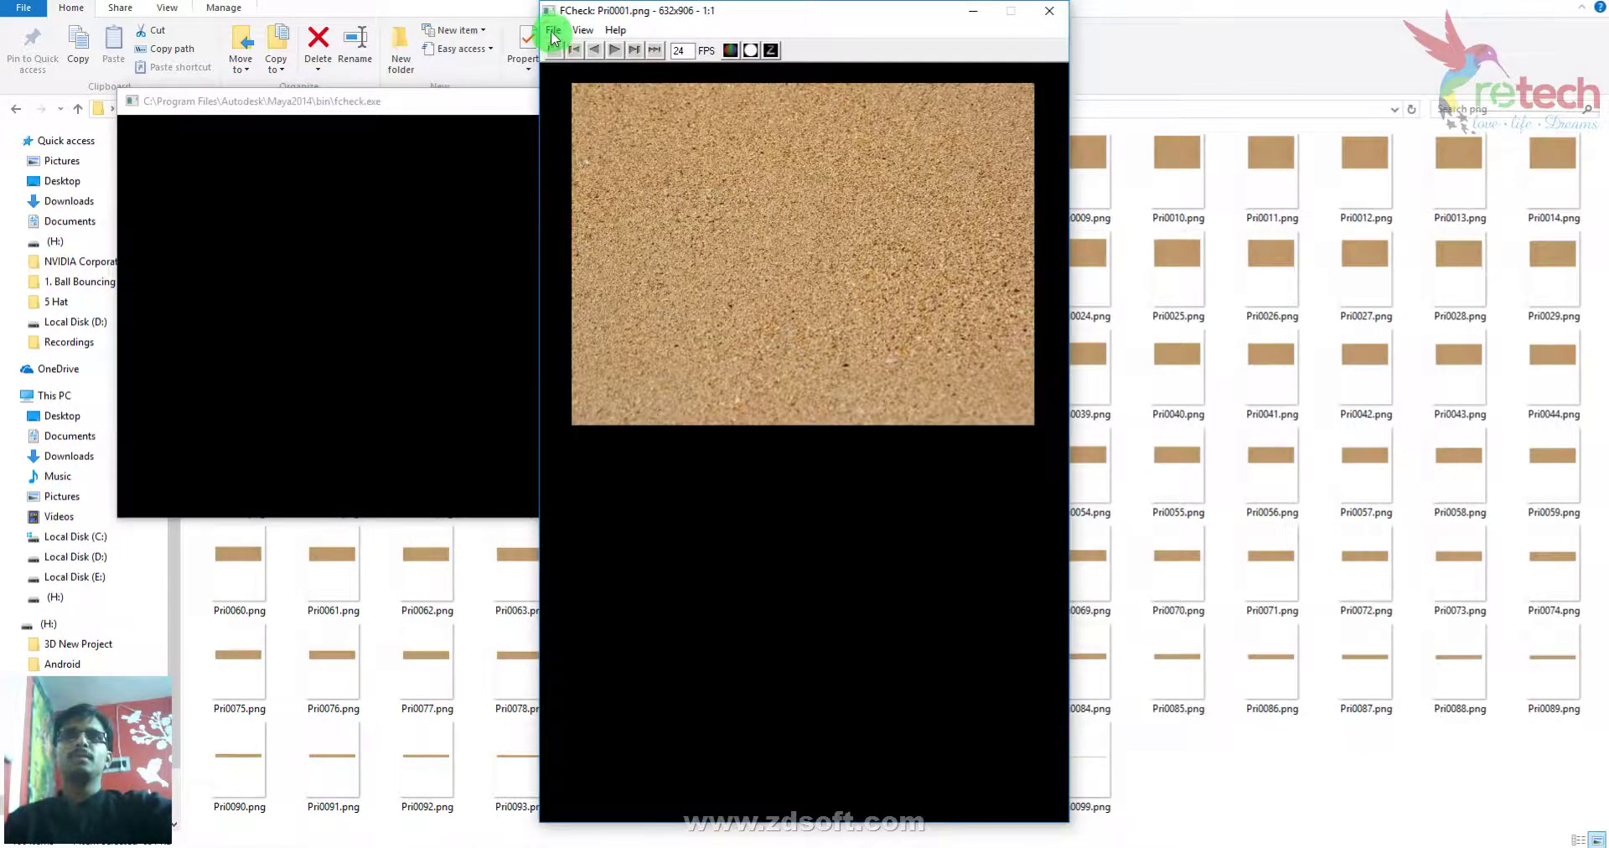
{"action": "left_click", "coordinate": [552, 29]}
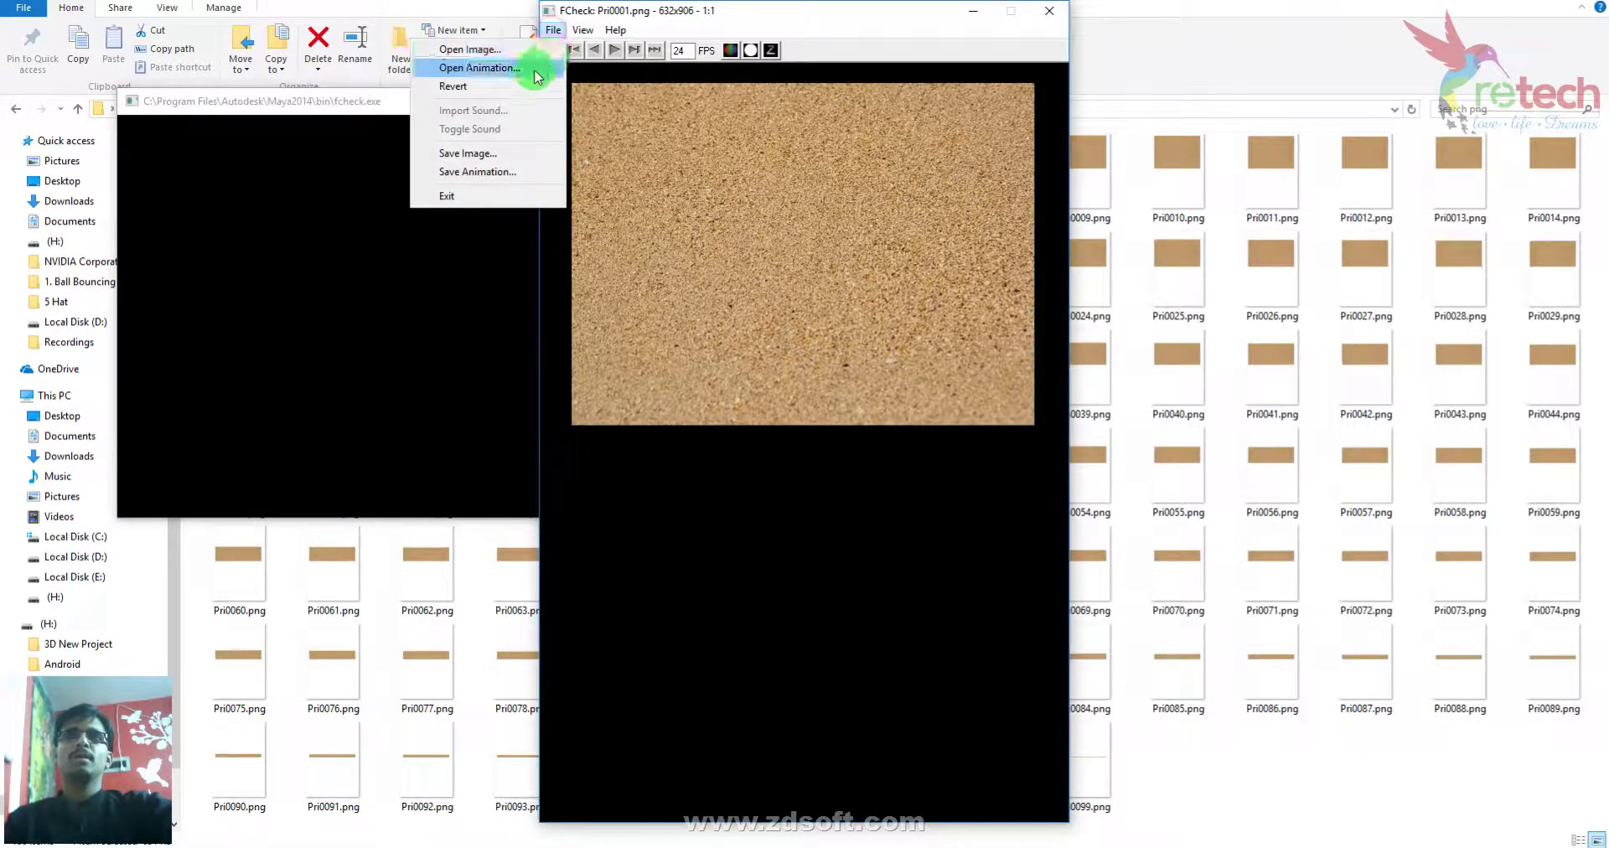
{"action": "left_click", "coordinate": [533, 71]}
{"action": "double_click", "coordinate": [689, 134]}
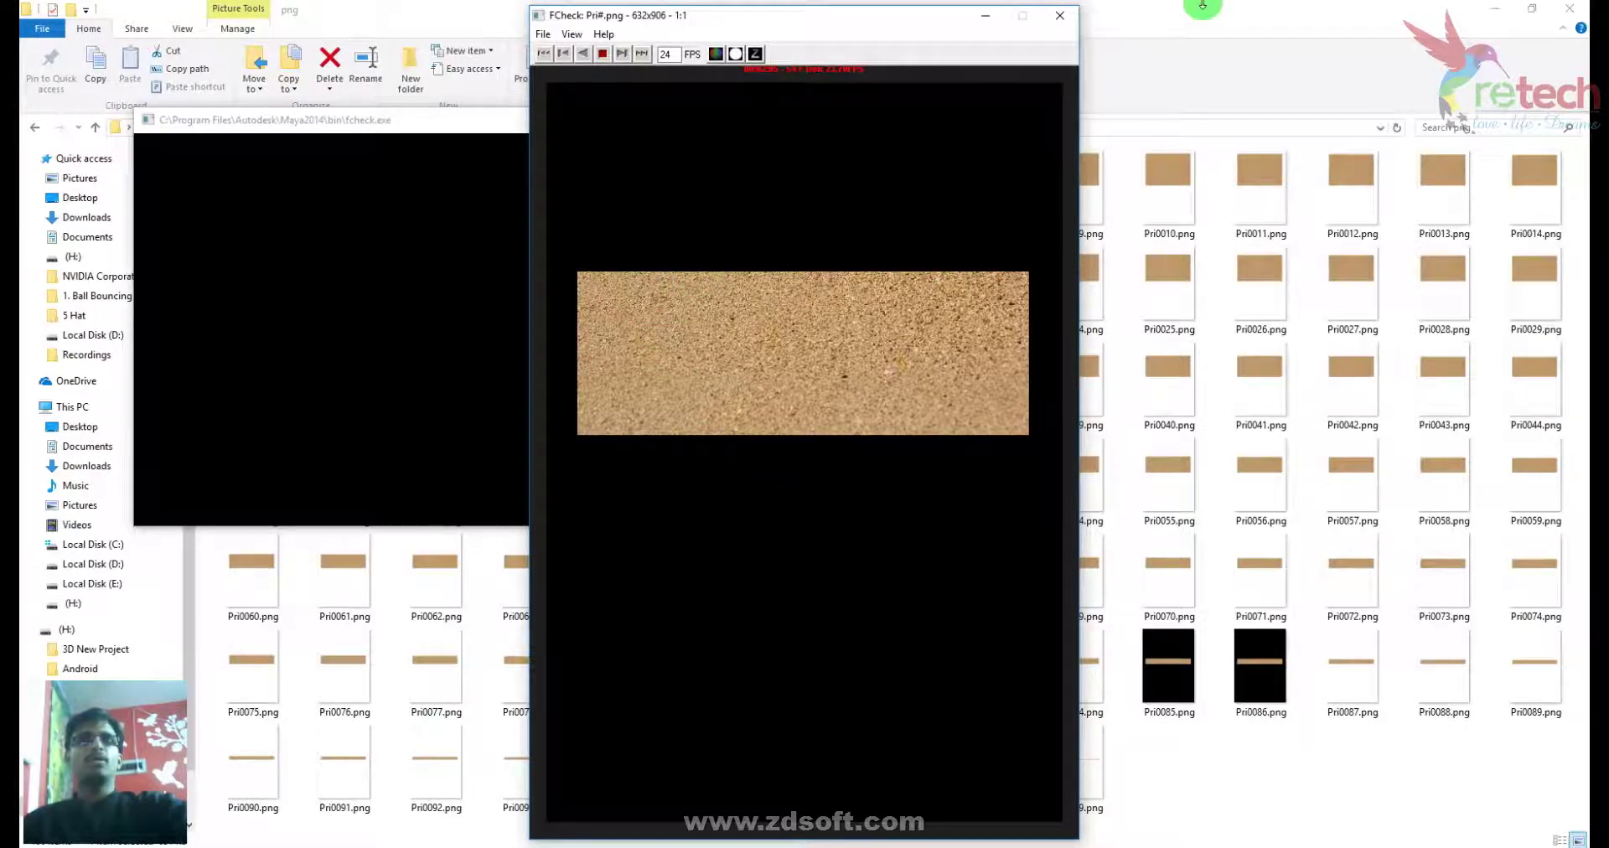
- Close the FCheck player and switch back to Autodesk Maya
{"action": "left_click", "coordinate": [1059, 15]}
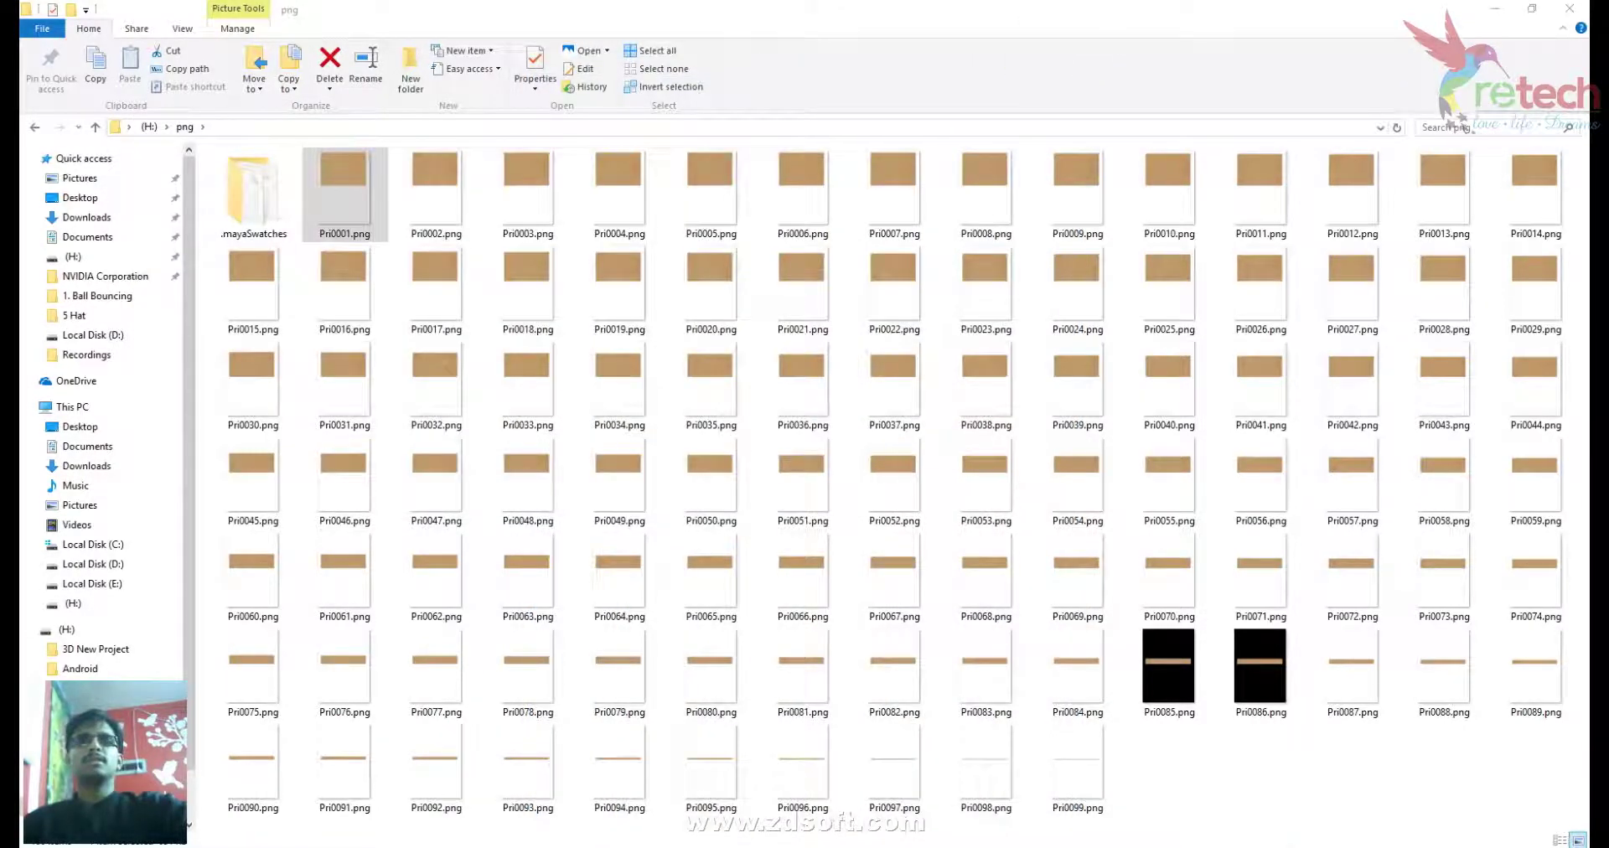
{"action": "left_click", "coordinate": [1264, 772]}
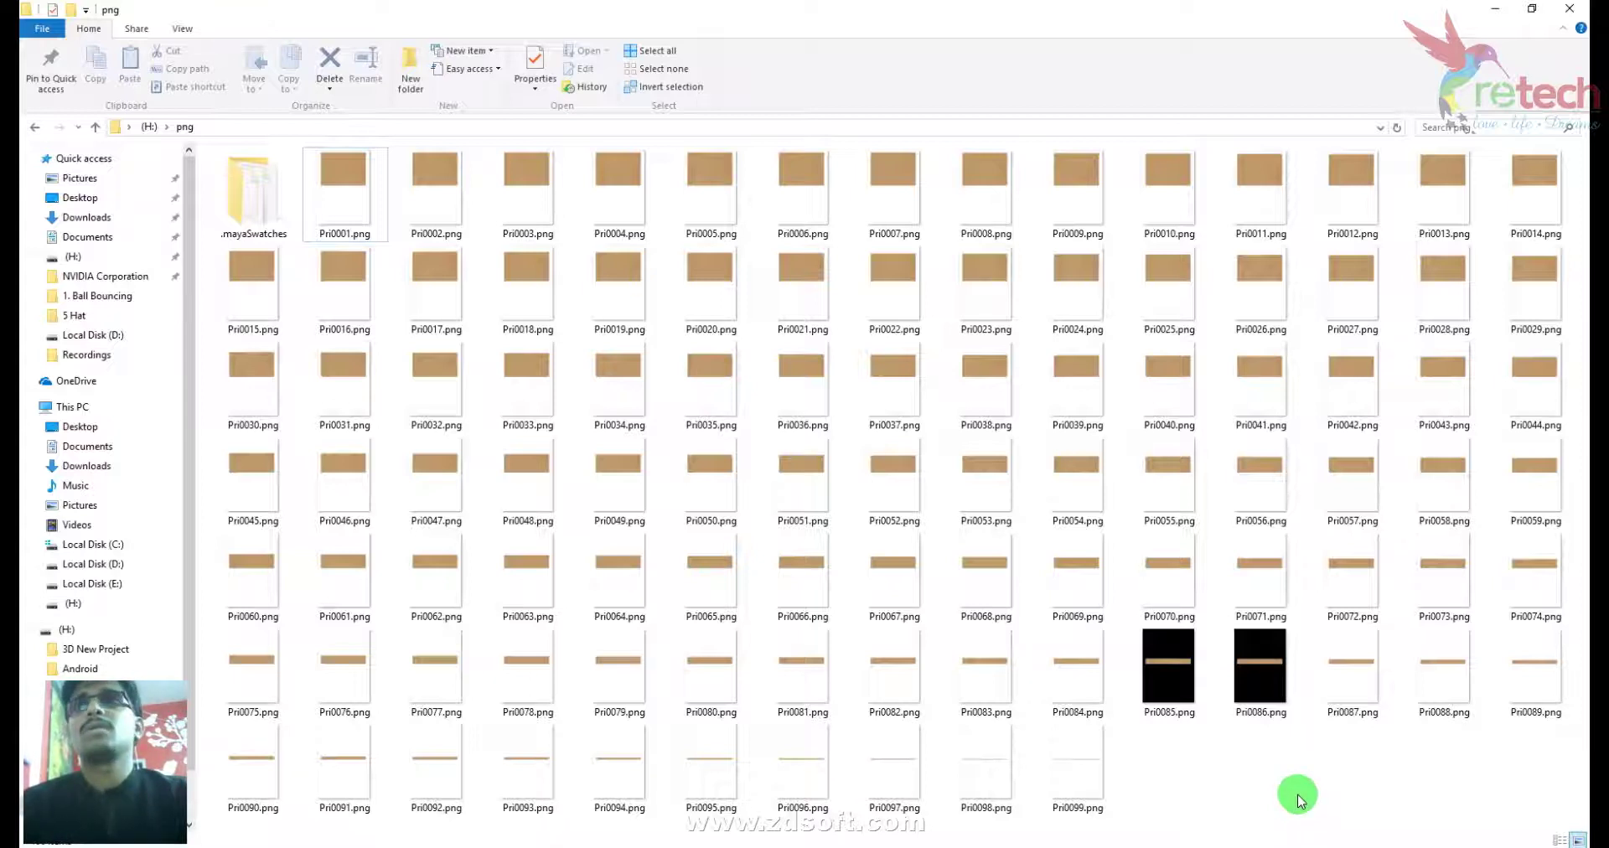
{"action": "left_click", "coordinate": [1519, 15]}
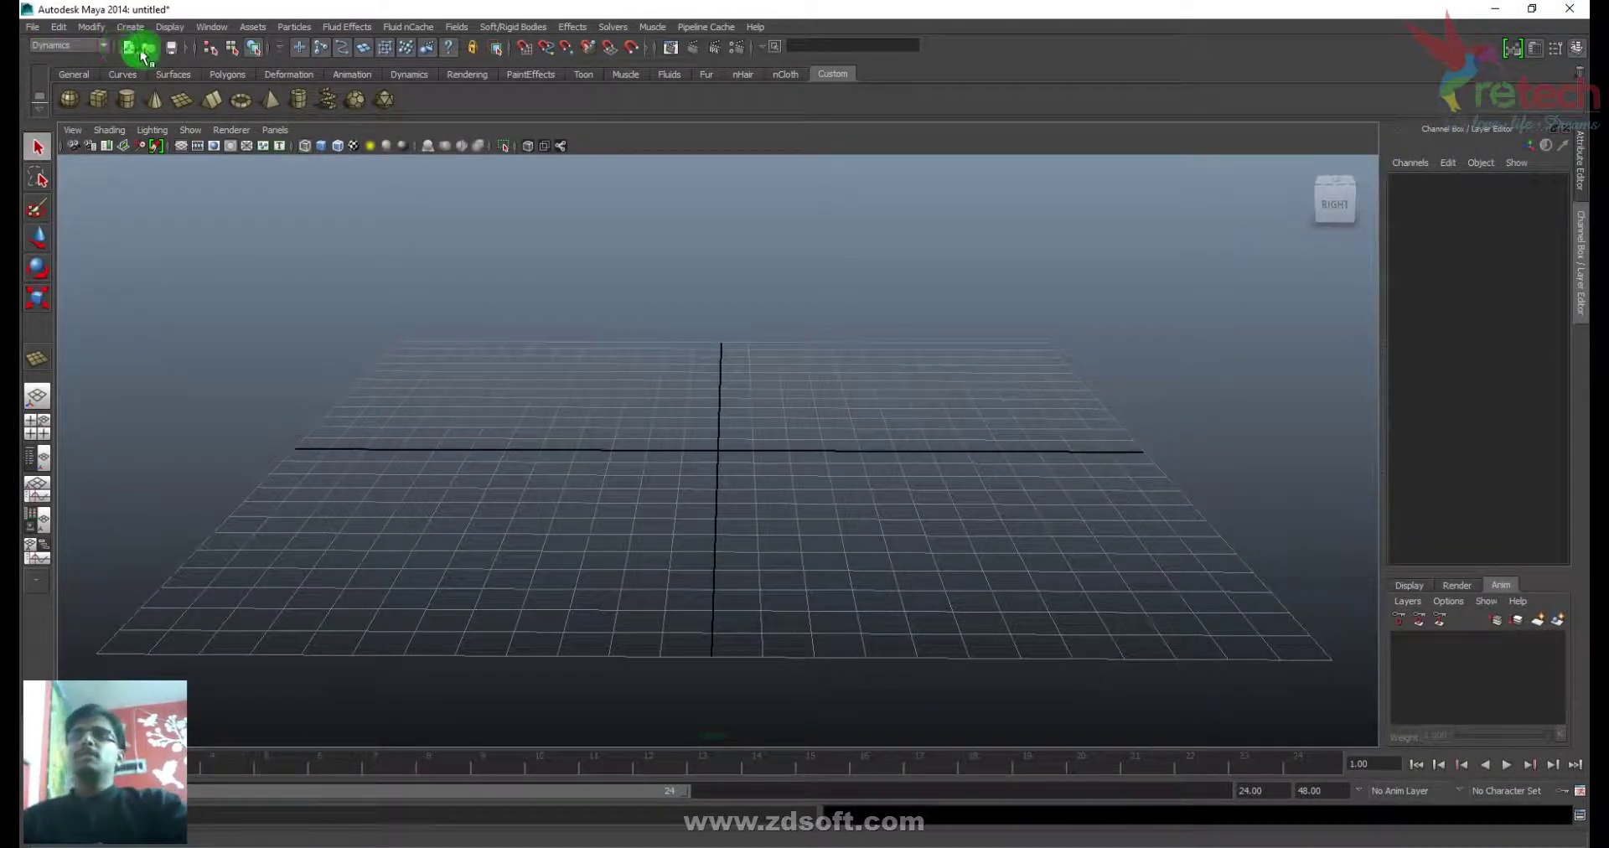
- Create a polygon cylinder at the grid centre with a radius of about 2.05 and a height of about 5.96
{"action": "right_click", "coordinate": [729, 464], "text": "shift"}
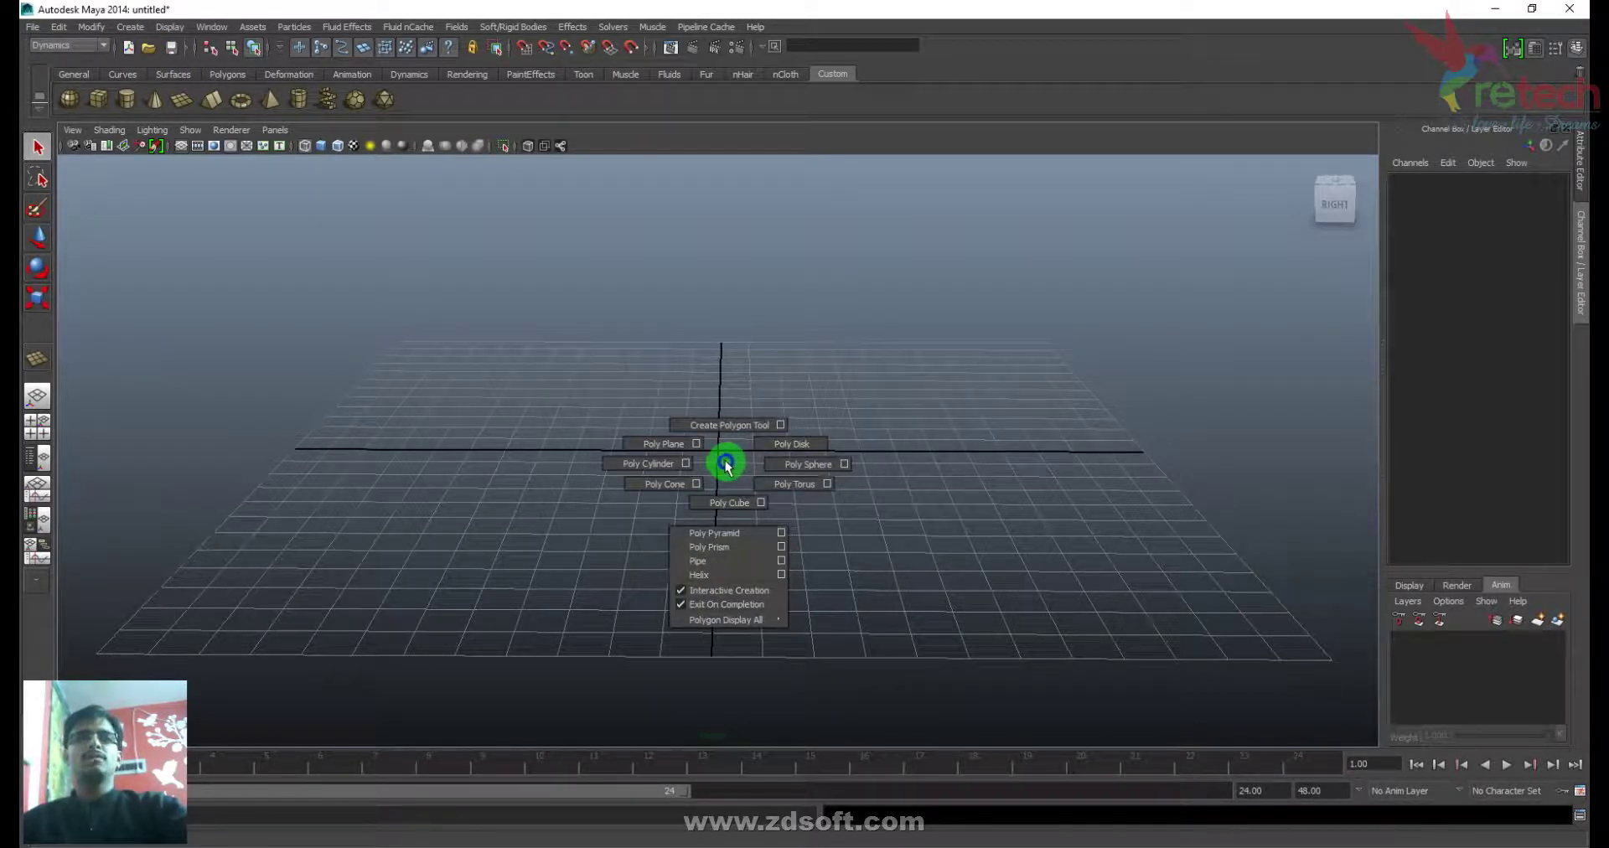
{"action": "right_click_drag", "start_coordinate": [726, 466], "coordinate": [637, 463], "text": "shift"}
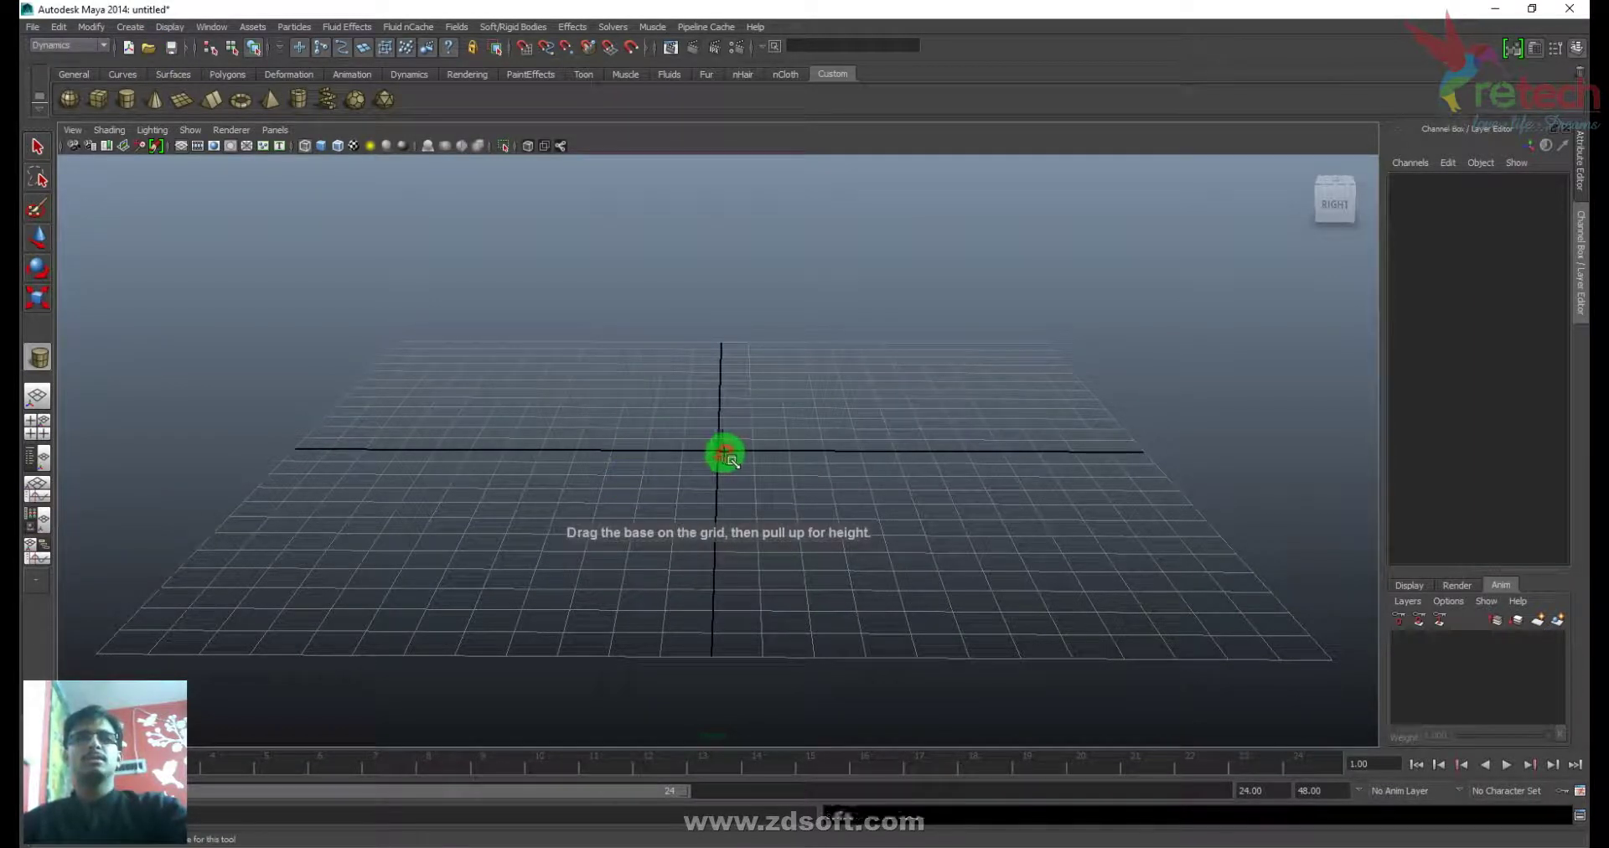
{"action": "left_click_drag", "start_coordinate": [726, 456], "coordinate": [774, 242]}
- Set the cylinder's cap subdivisions to 0, axis subdivisions to 12 and height subdivisions to 3
{"action": "left_click", "coordinate": [1452, 366]}
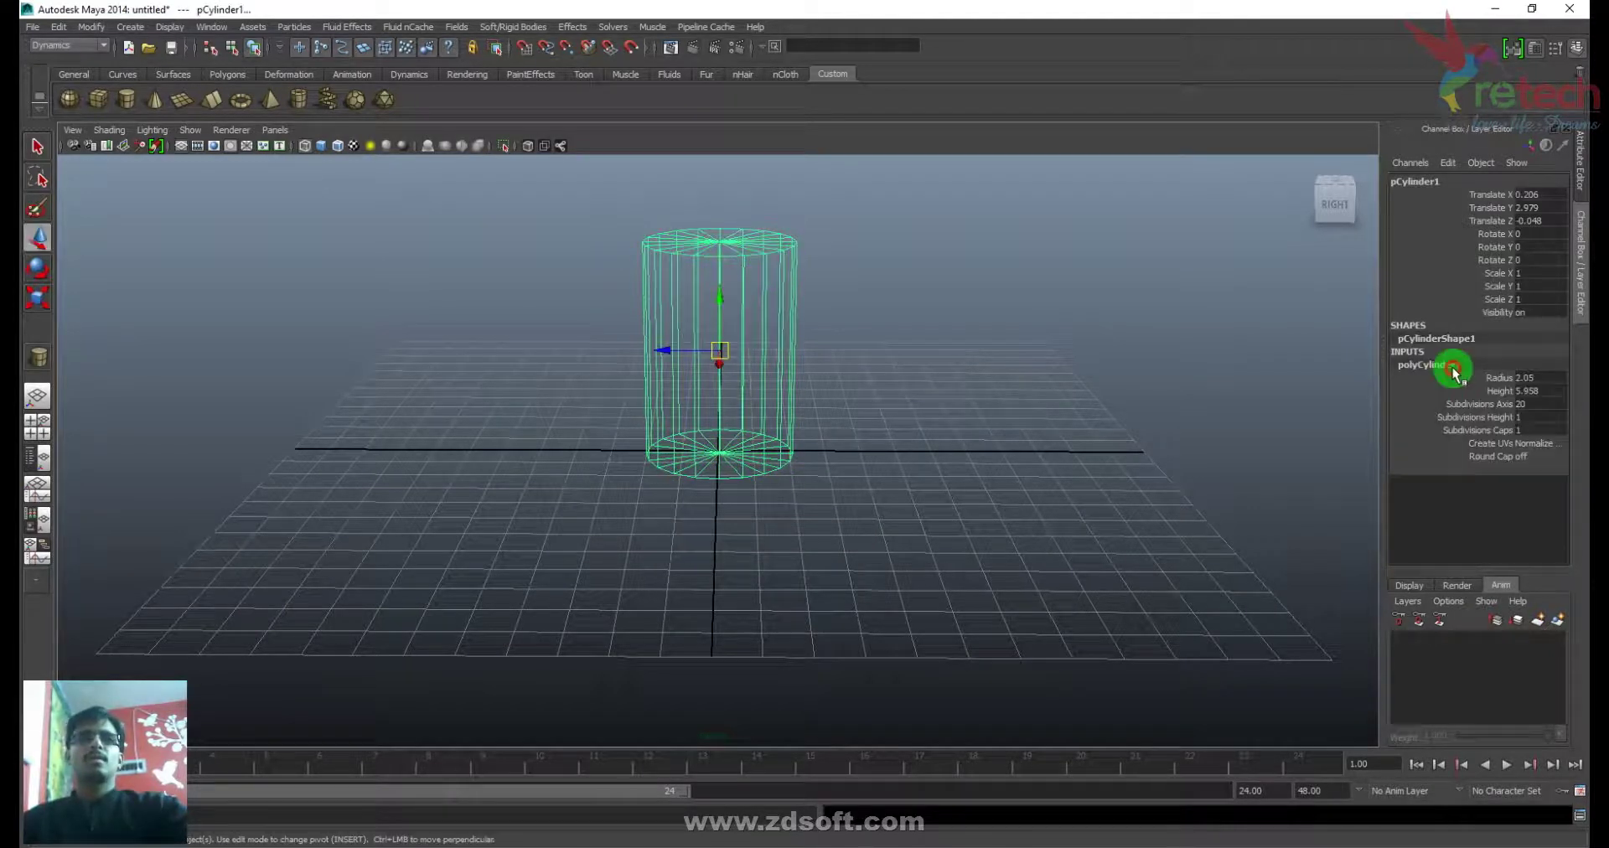
{"action": "left_click", "coordinate": [1547, 432]}
{"action": "type", "text": "0"}
{"action": "key", "text": "Return"}
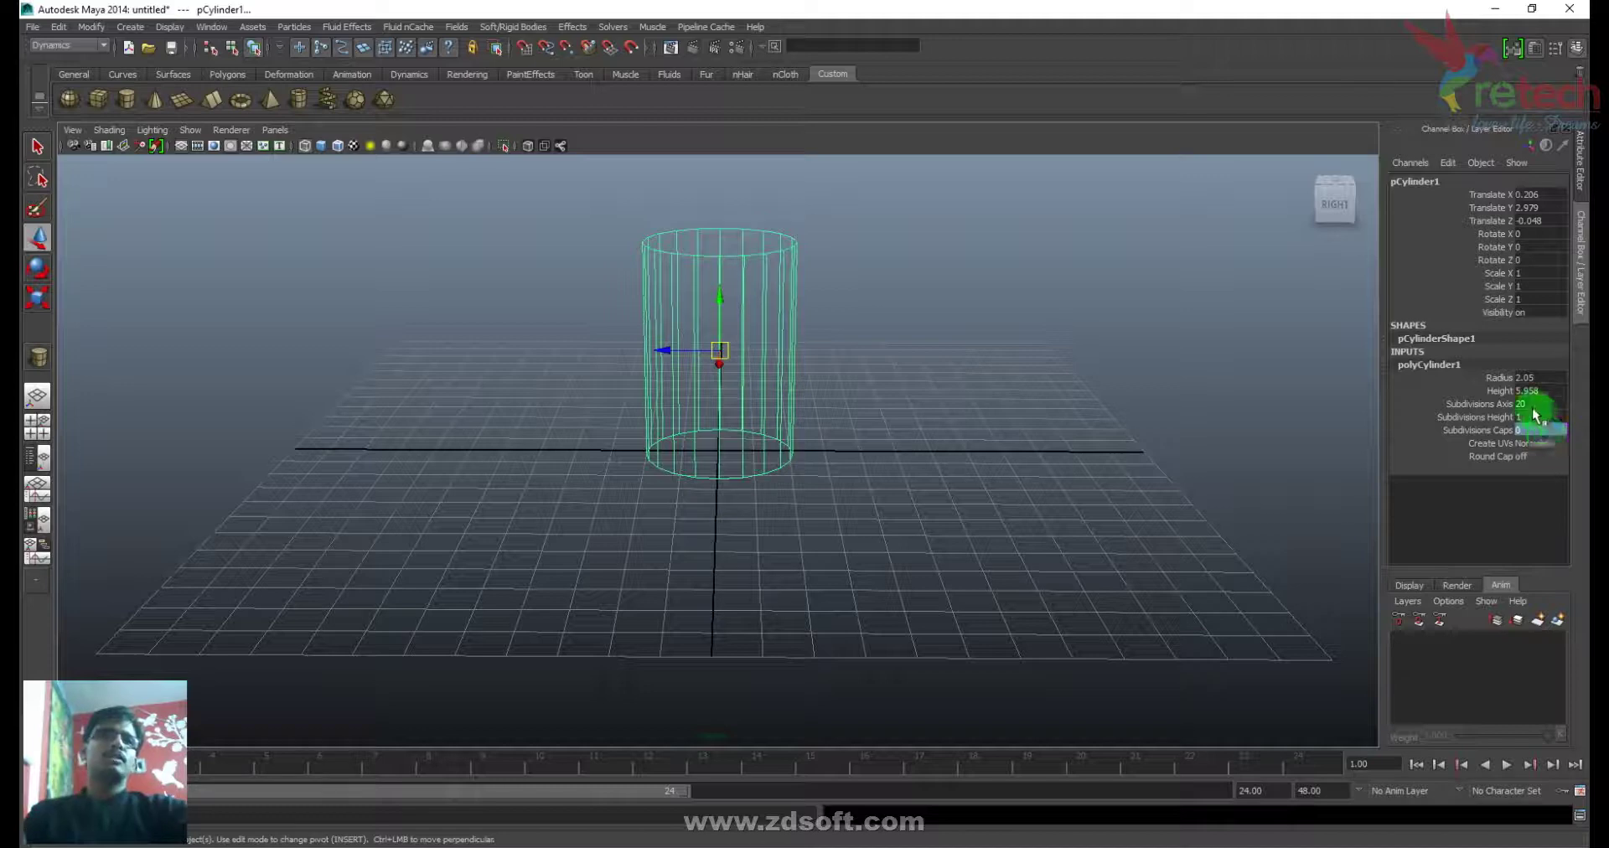
{"action": "type", "text": "12"}
{"action": "key", "text": "Return"}
{"action": "left_click", "coordinate": [1539, 418]}
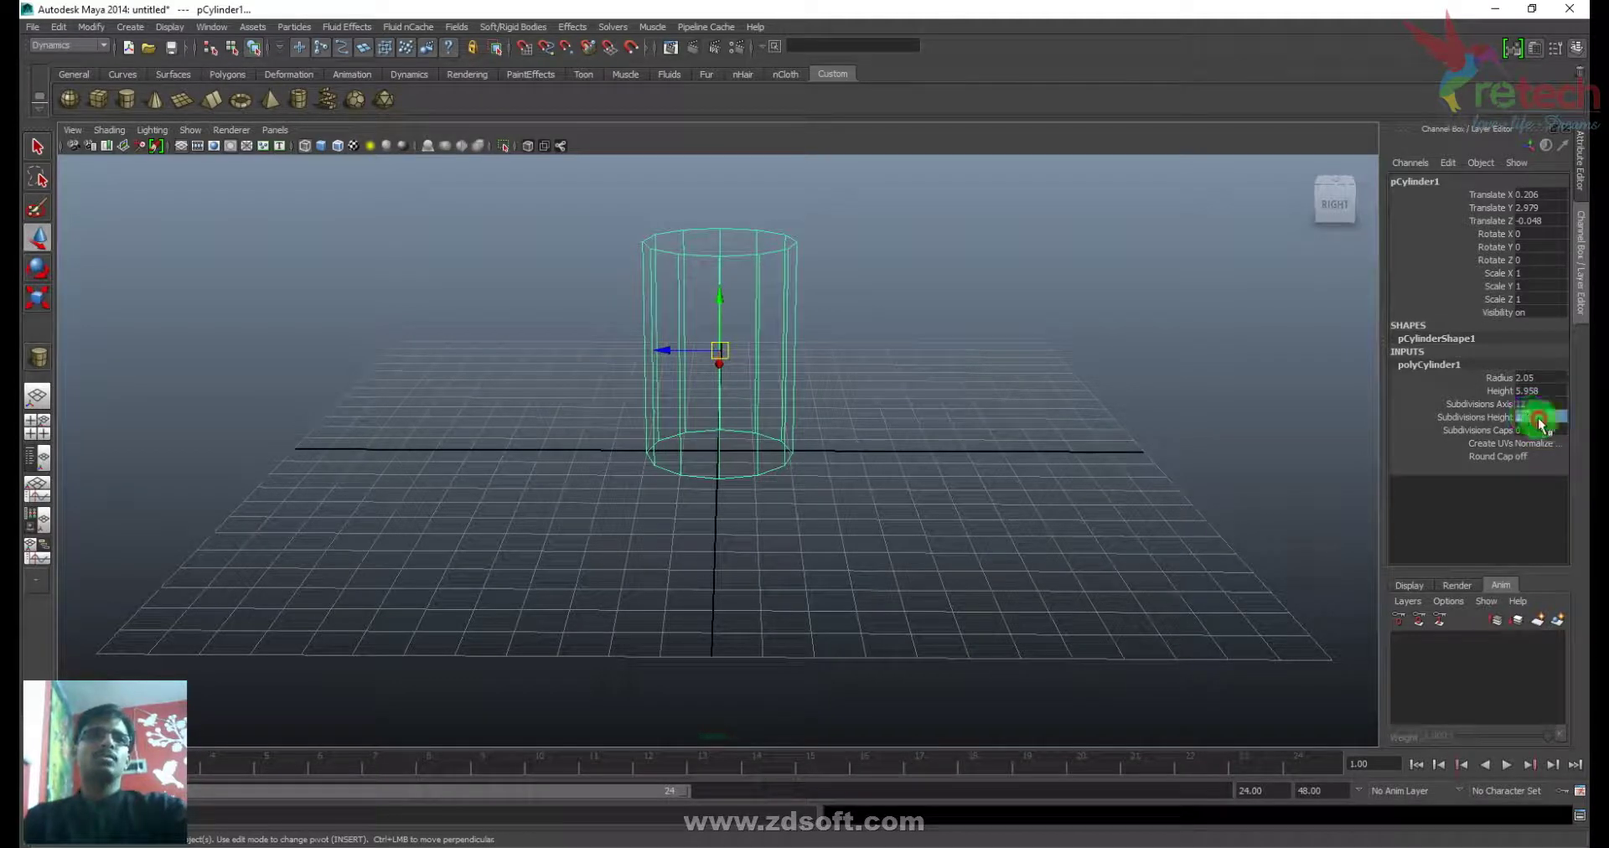
{"action": "type", "text": "3"}
{"action": "key", "text": "Return"}
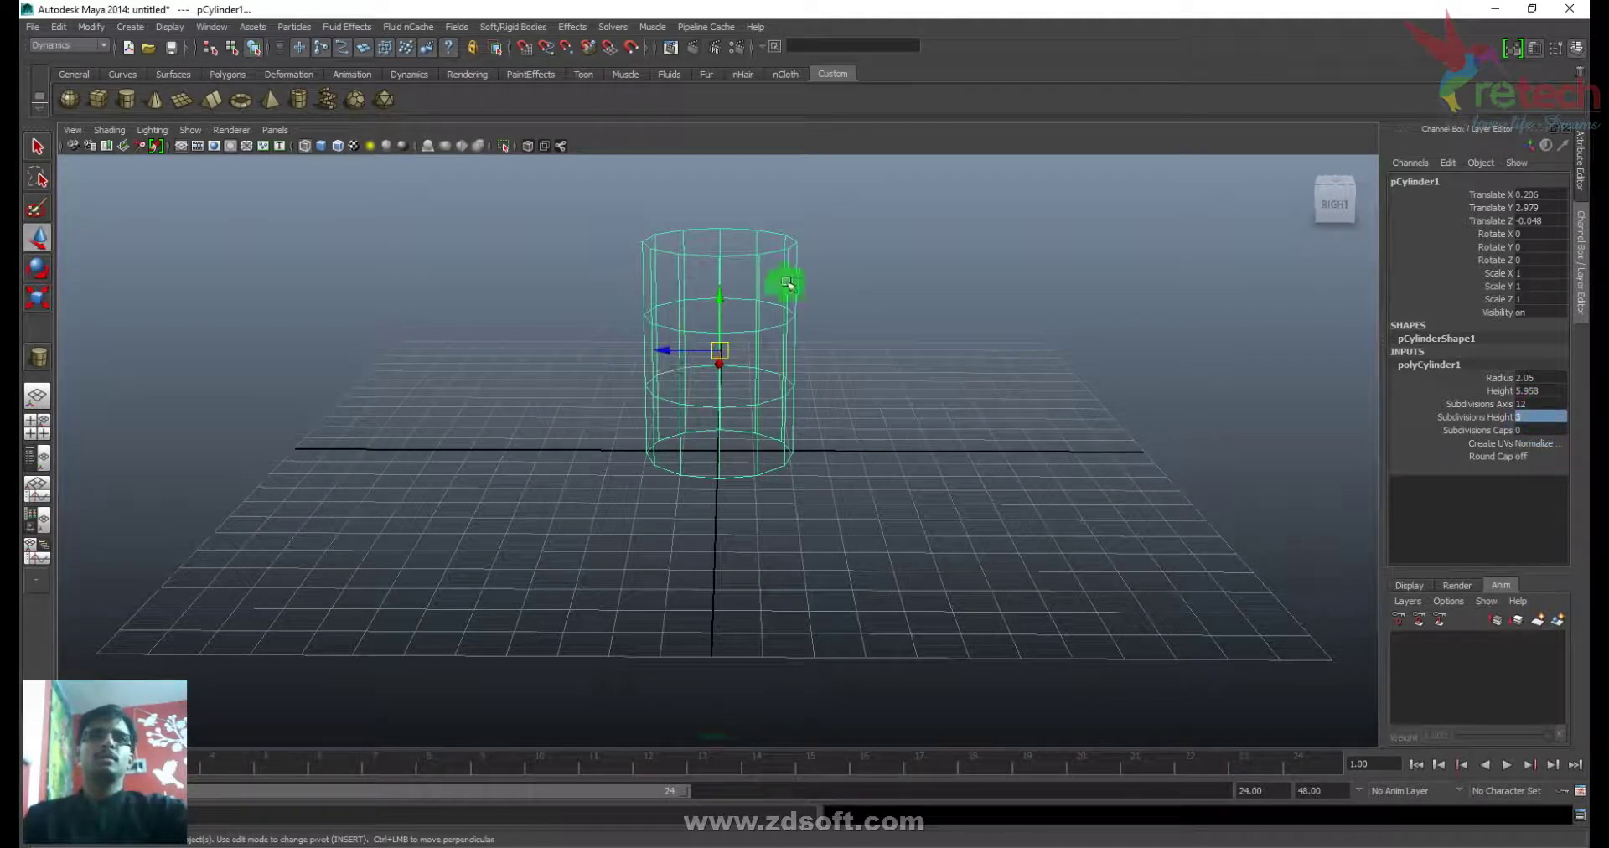
- Show the cylinder shaded and delete its top cap face
{"action": "left_click_drag", "start_coordinate": [755, 262], "coordinate": [743, 284], "text": "alt"}
{"action": "key", "text": "5"}
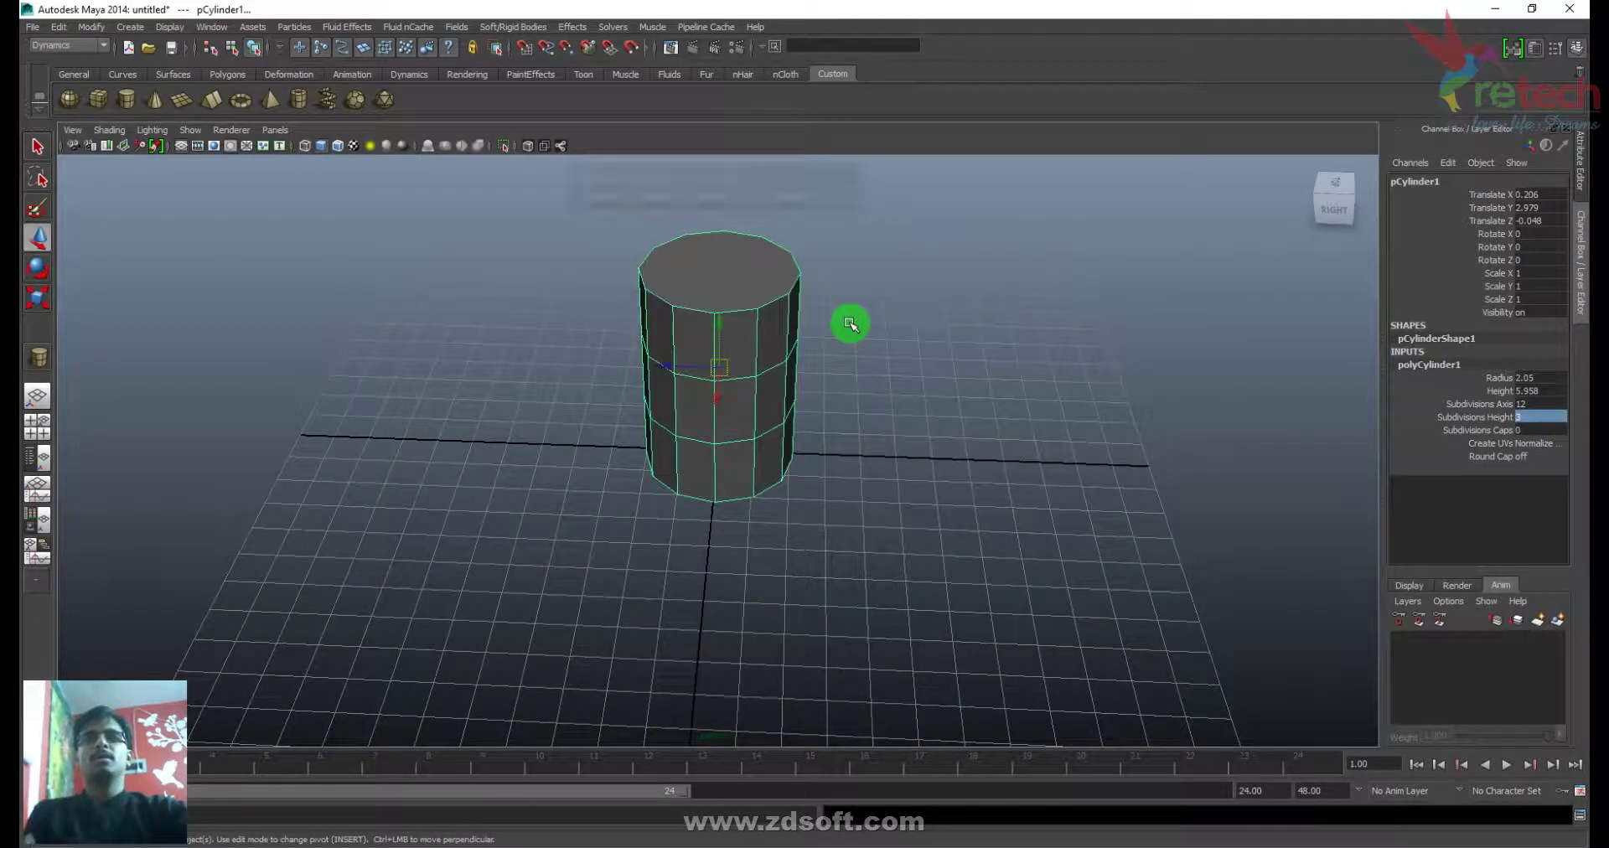
{"action": "left_click", "coordinate": [734, 281]}
{"action": "right_click_drag", "start_coordinate": [741, 295], "coordinate": [742, 264]}
{"action": "key", "text": "Delete"}
- Select the open top edge loop and scale it outward with soft selection to flare the cup's rim
{"action": "left_click", "coordinate": [740, 309]}
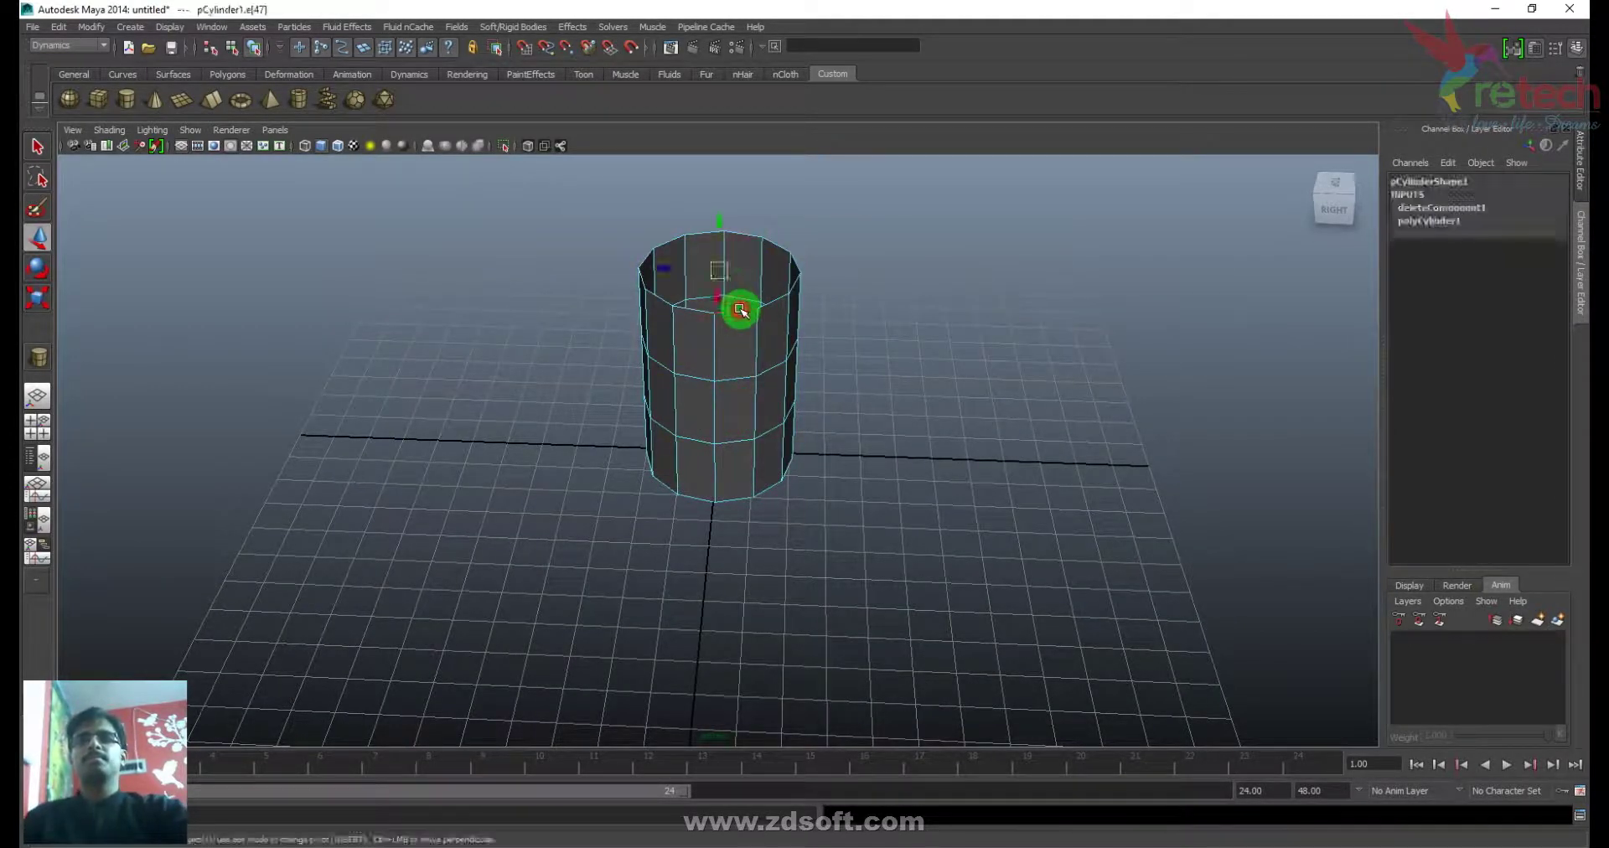
{"action": "double_click", "coordinate": [740, 311]}
{"action": "key", "text": "b"}
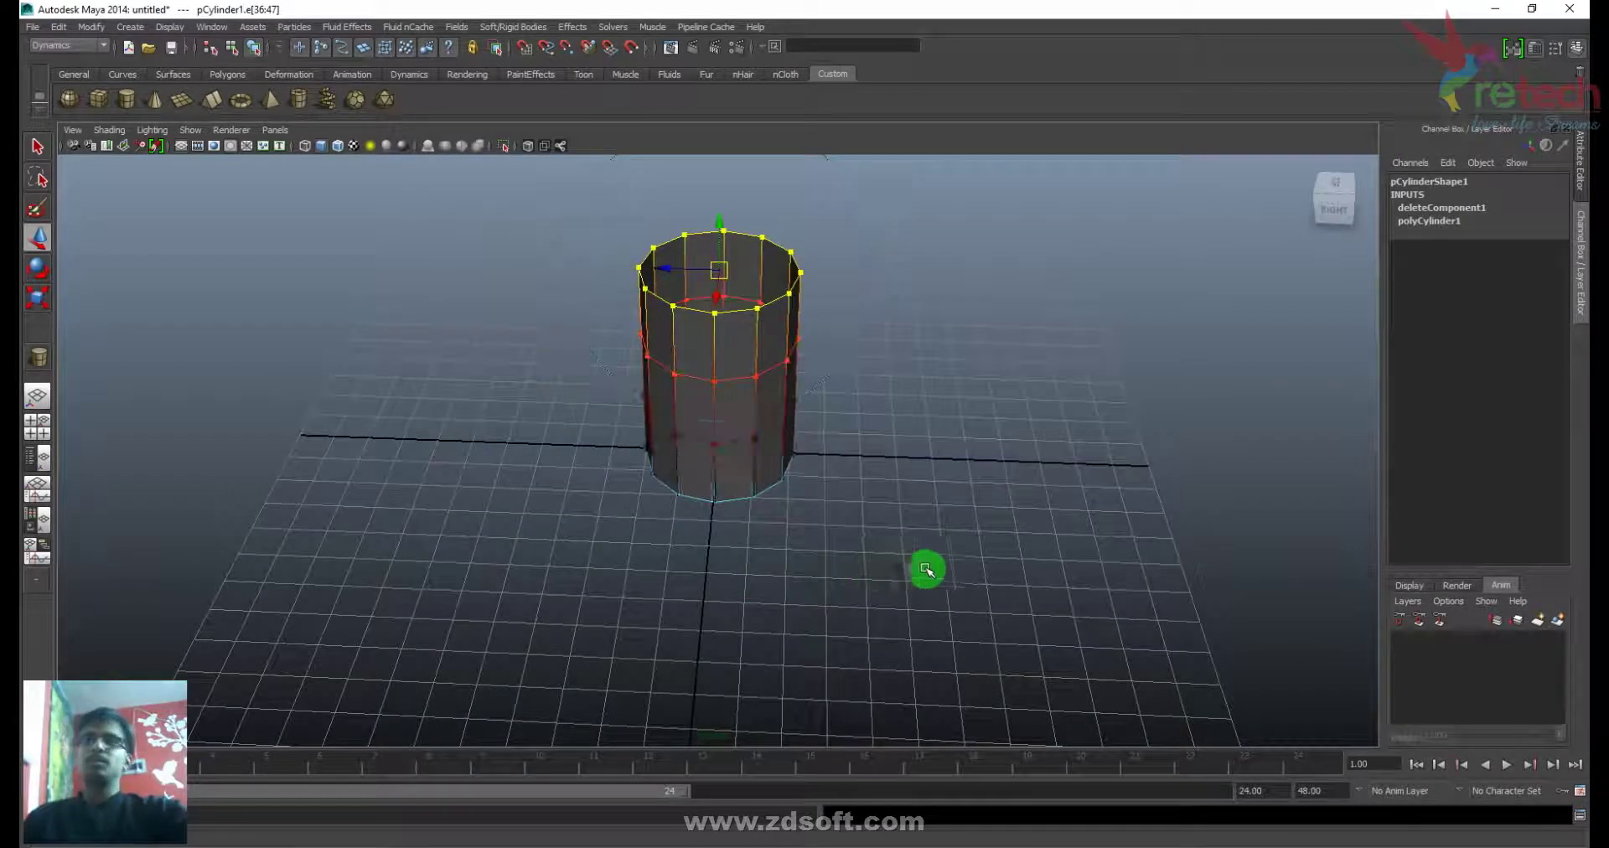
{"action": "key", "text": "r"}
{"action": "left_click_drag", "start_coordinate": [719, 269], "coordinate": [779, 248]}
- Extrude the cylinder's bottom face and scale it inward to form a narrow base ring
{"action": "left_click_drag", "start_coordinate": [800, 419], "coordinate": [832, 369], "text": "alt"}
{"action": "left_click", "coordinate": [756, 474]}
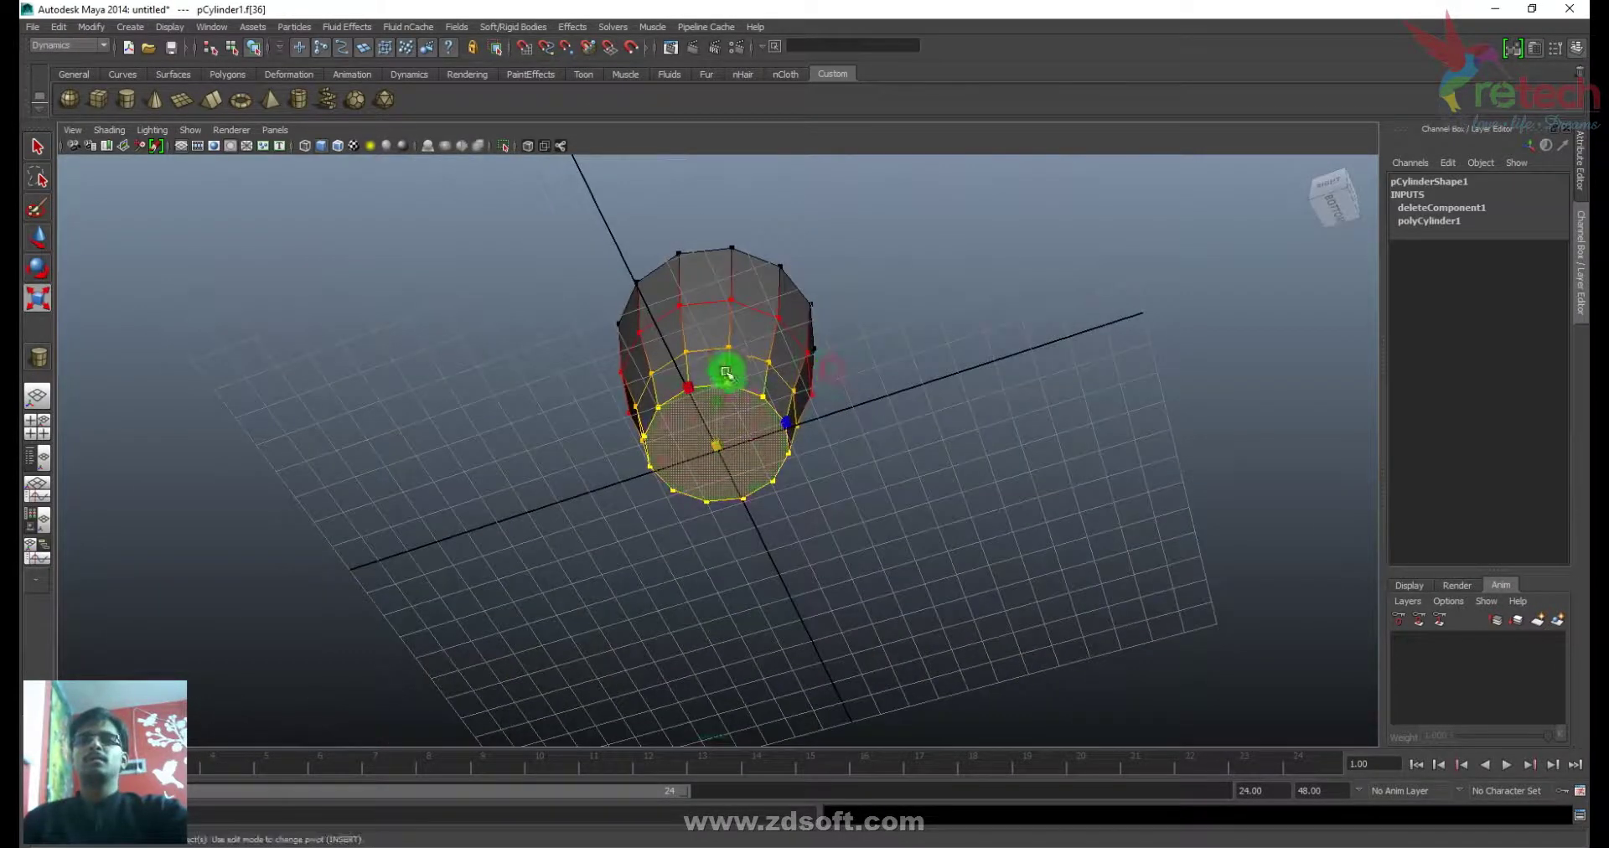
{"action": "right_click_drag", "start_coordinate": [726, 373], "coordinate": [970, 675], "text": "alt"}
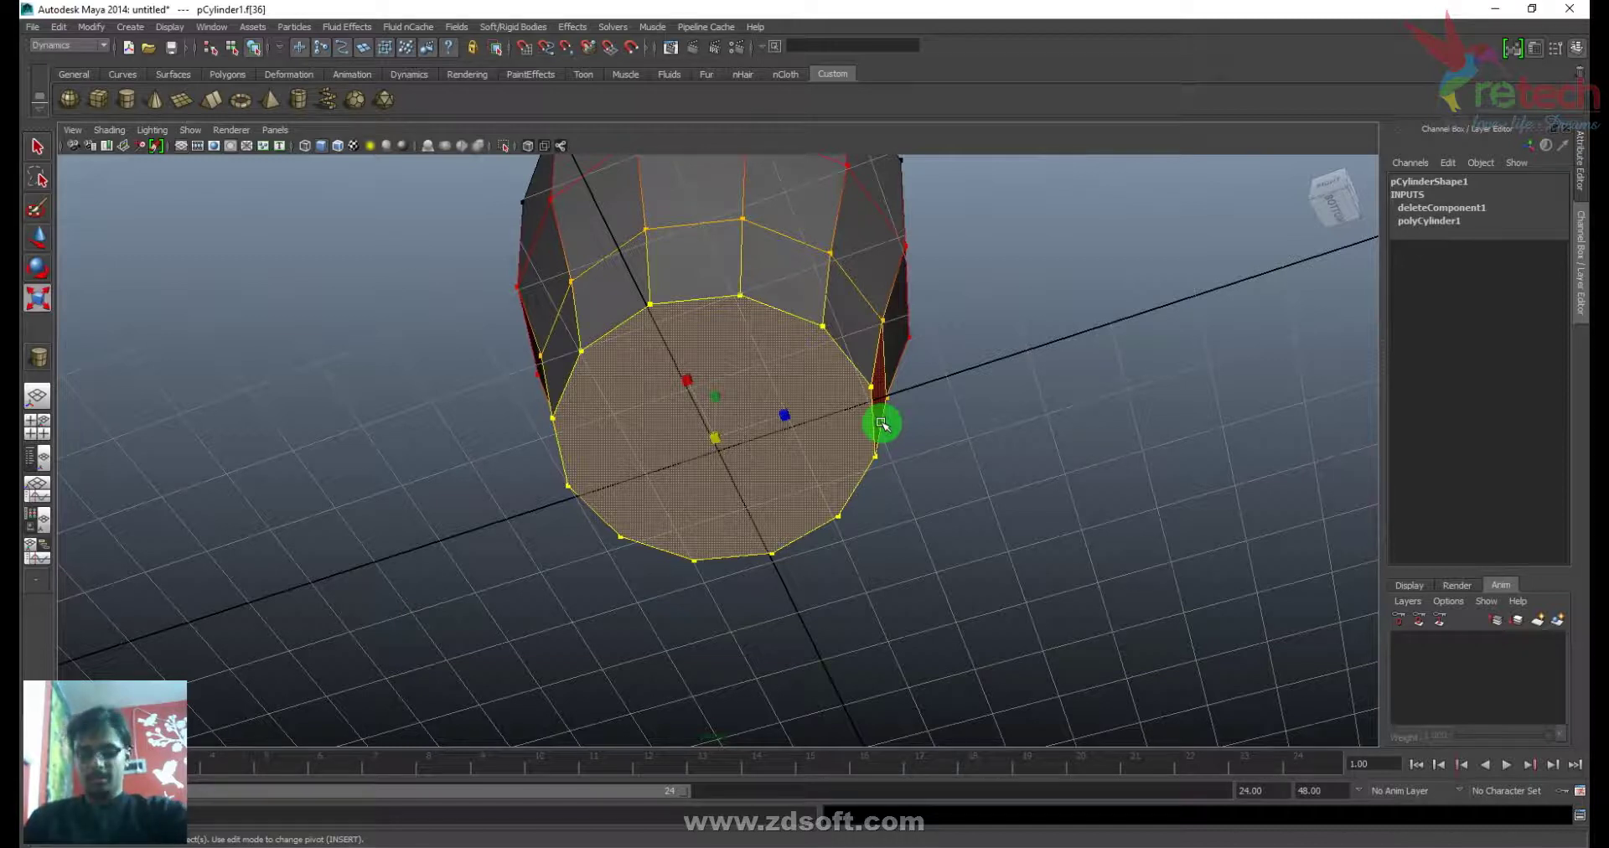
{"action": "key", "text": "ctrl+e"}
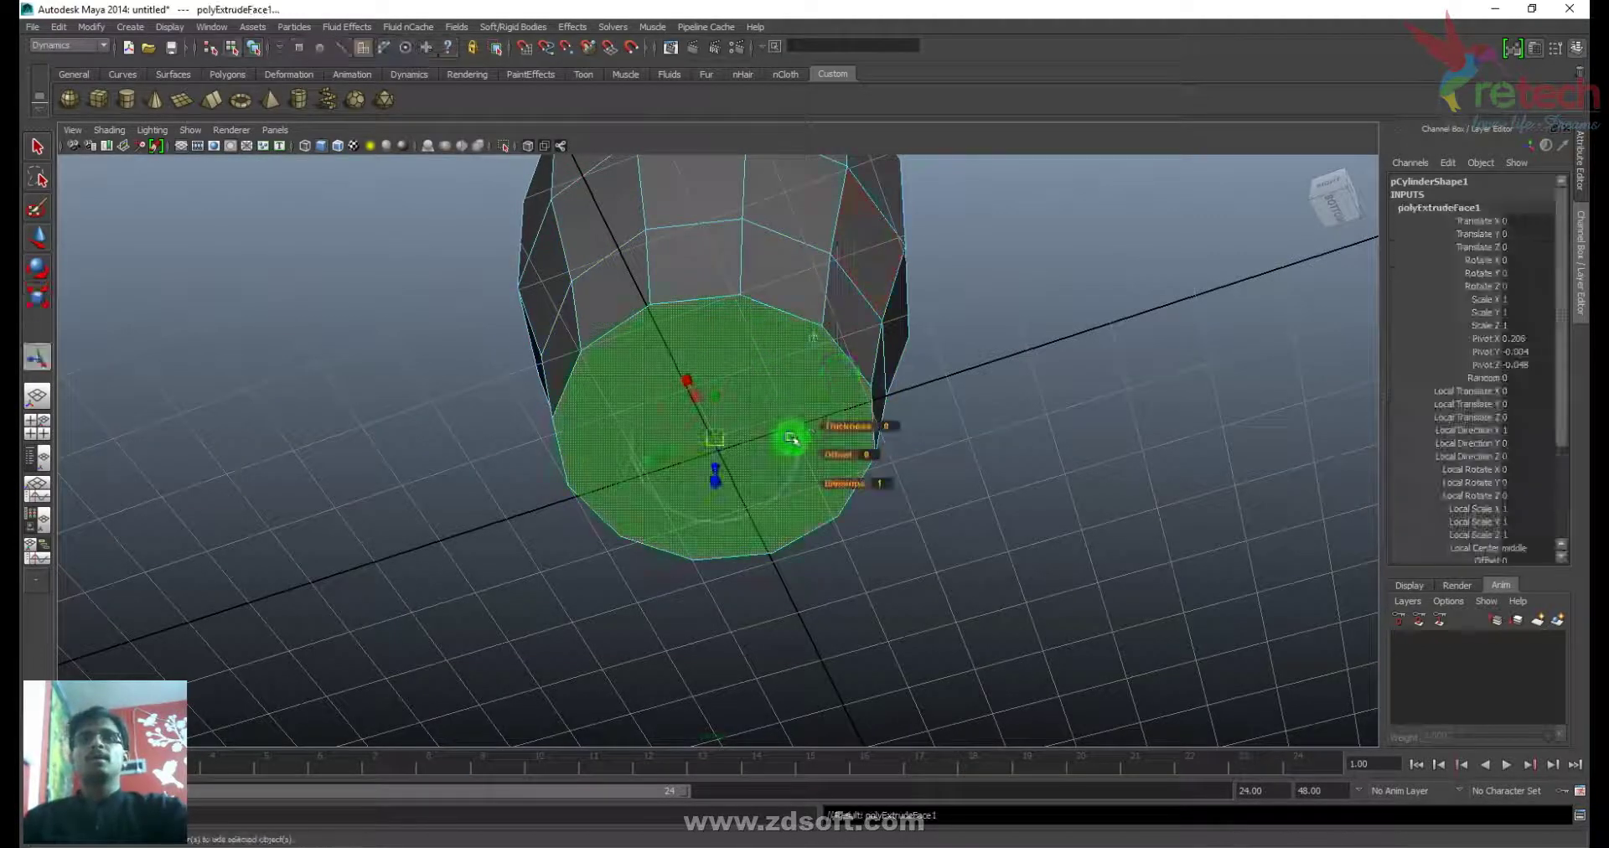
{"action": "mouse_move", "coordinate": [726, 442]}
{"action": "left_mouse_down"}
{"action": "mouse_move", "coordinate": [698, 445]}
{"action": "mouse_move", "coordinate": [729, 388]}
{"action": "mouse_move", "coordinate": [729, 424]}
{"action": "mouse_move", "coordinate": [697, 433]}
{"action": "left_mouse_up"}
- Extrude the inset bottom face slightly up into the cup, extrude it again and merge its vertices to the center
{"action": "key", "text": "ctrl+e"}
{"action": "key", "text": "w"}
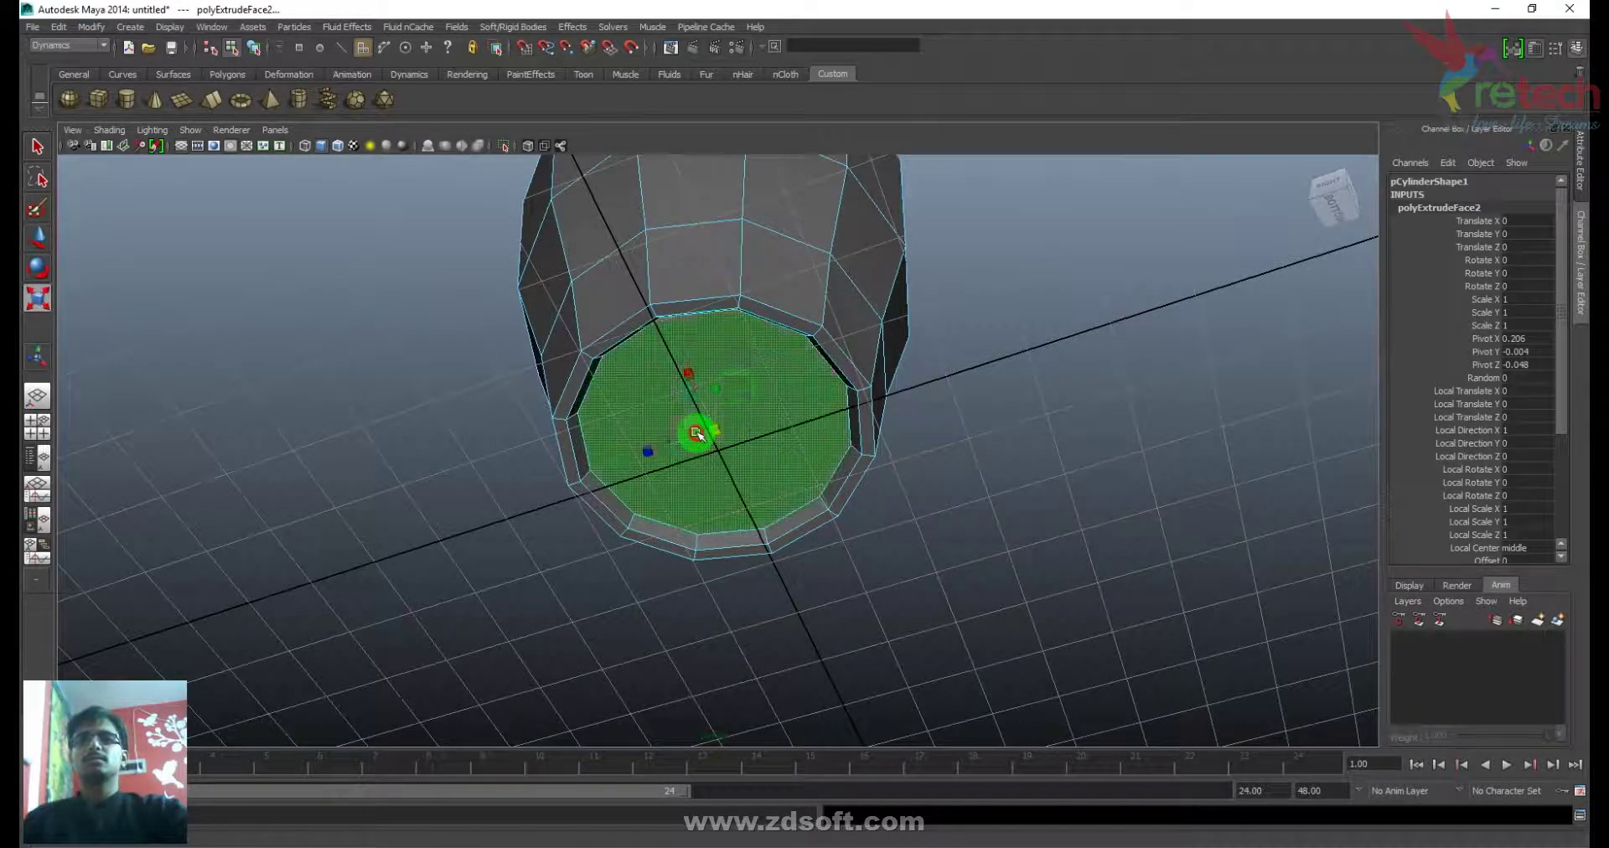
{"action": "key", "text": "w"}
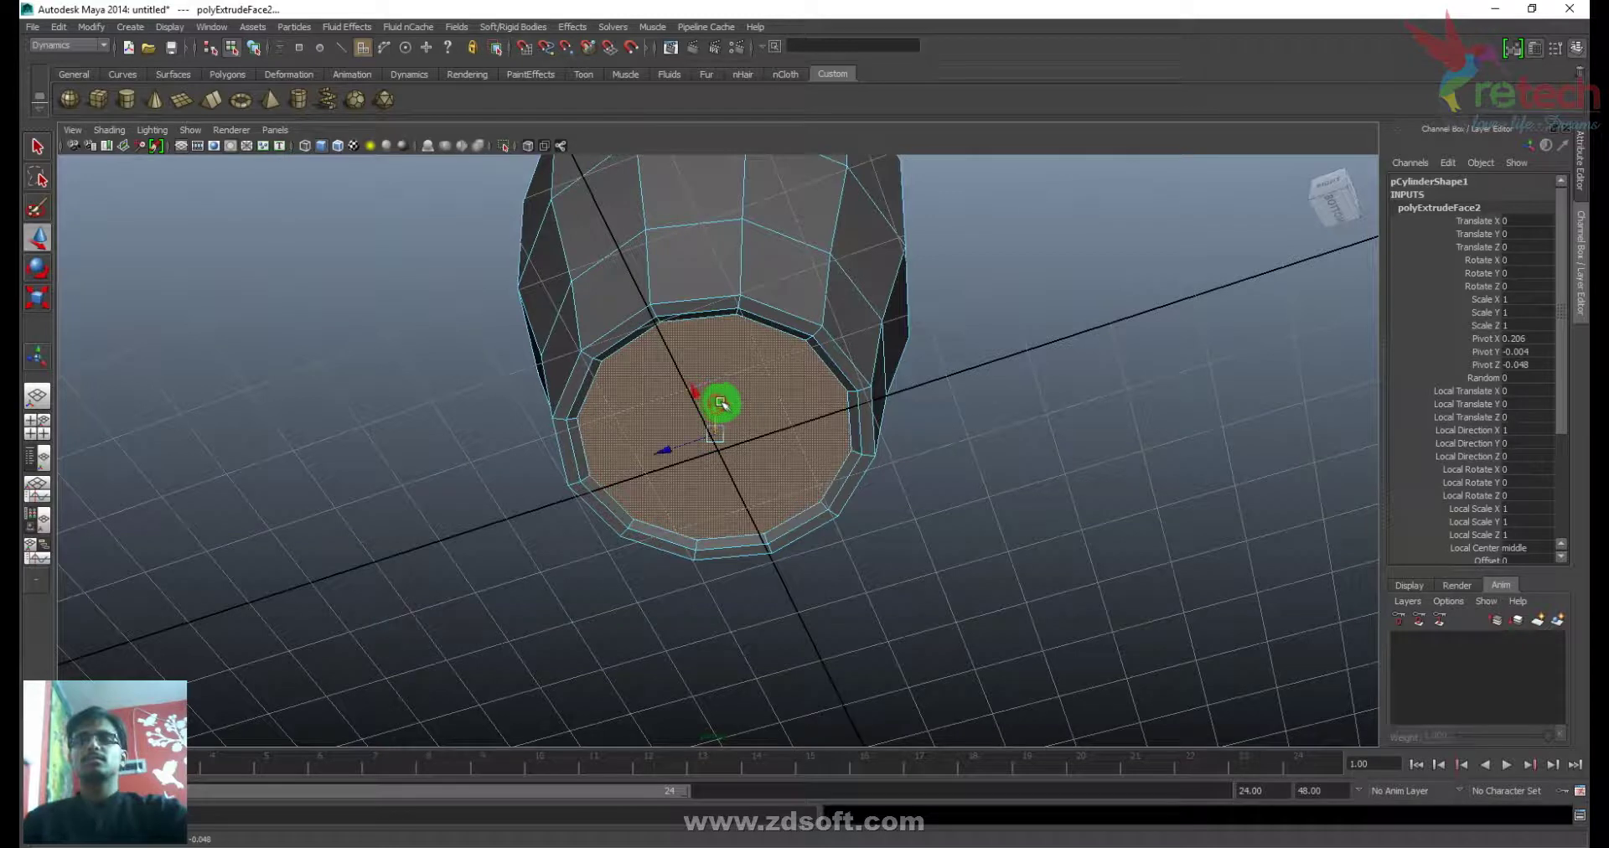
{"action": "right_click_drag", "start_coordinate": [1066, 315], "coordinate": [941, 318], "text": "shift"}
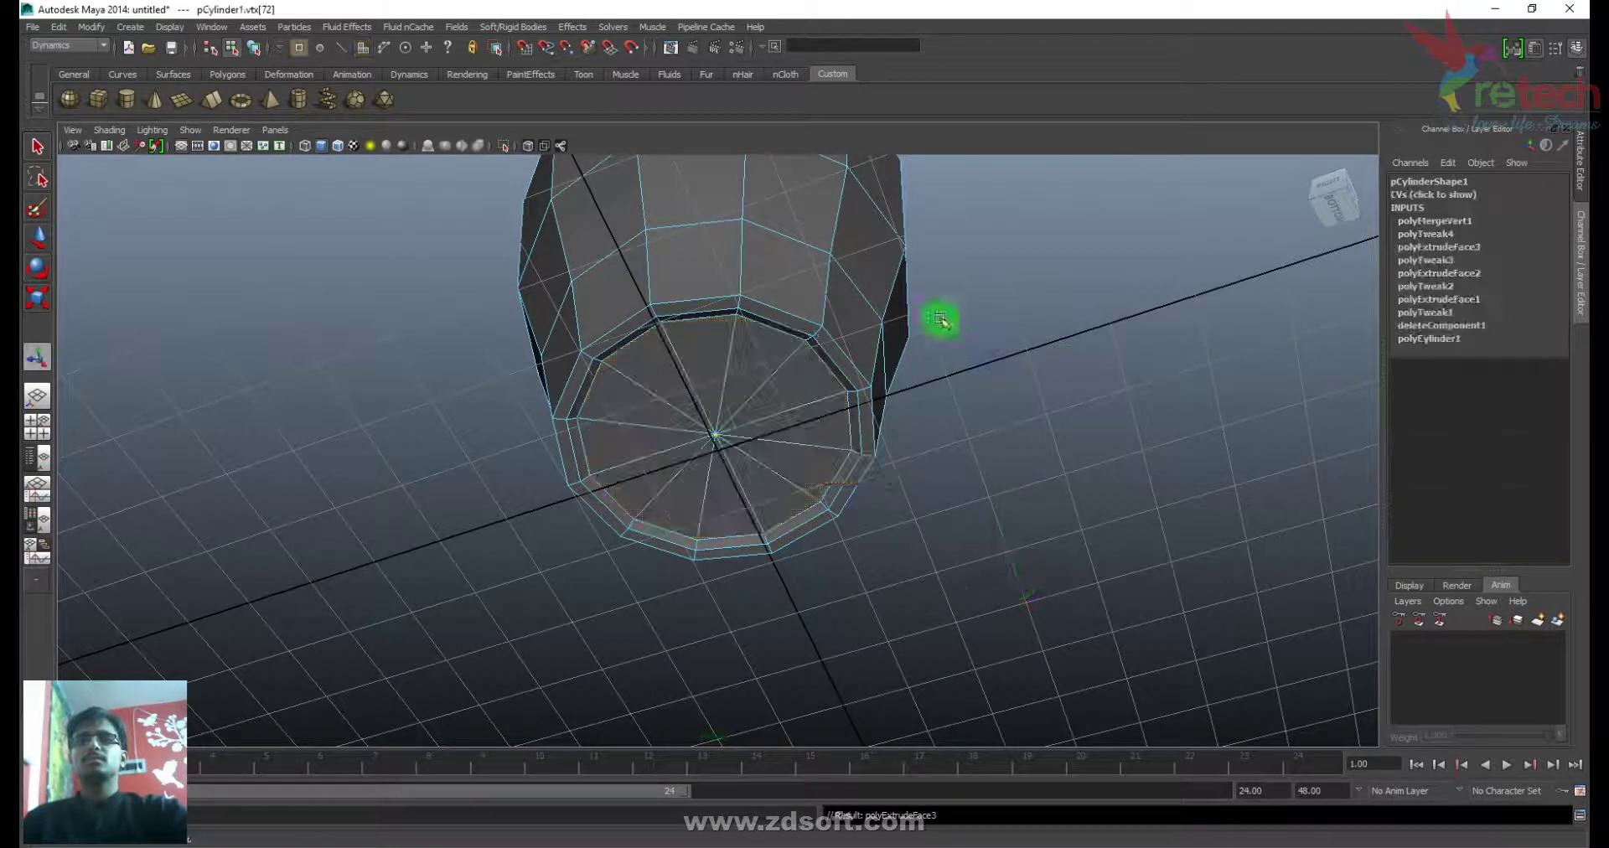
- Delete every second radial edge on the bottom cap
{"action": "right_click_drag", "start_coordinate": [753, 453], "coordinate": [739, 298]}
{"action": "left_click", "coordinate": [726, 392]}
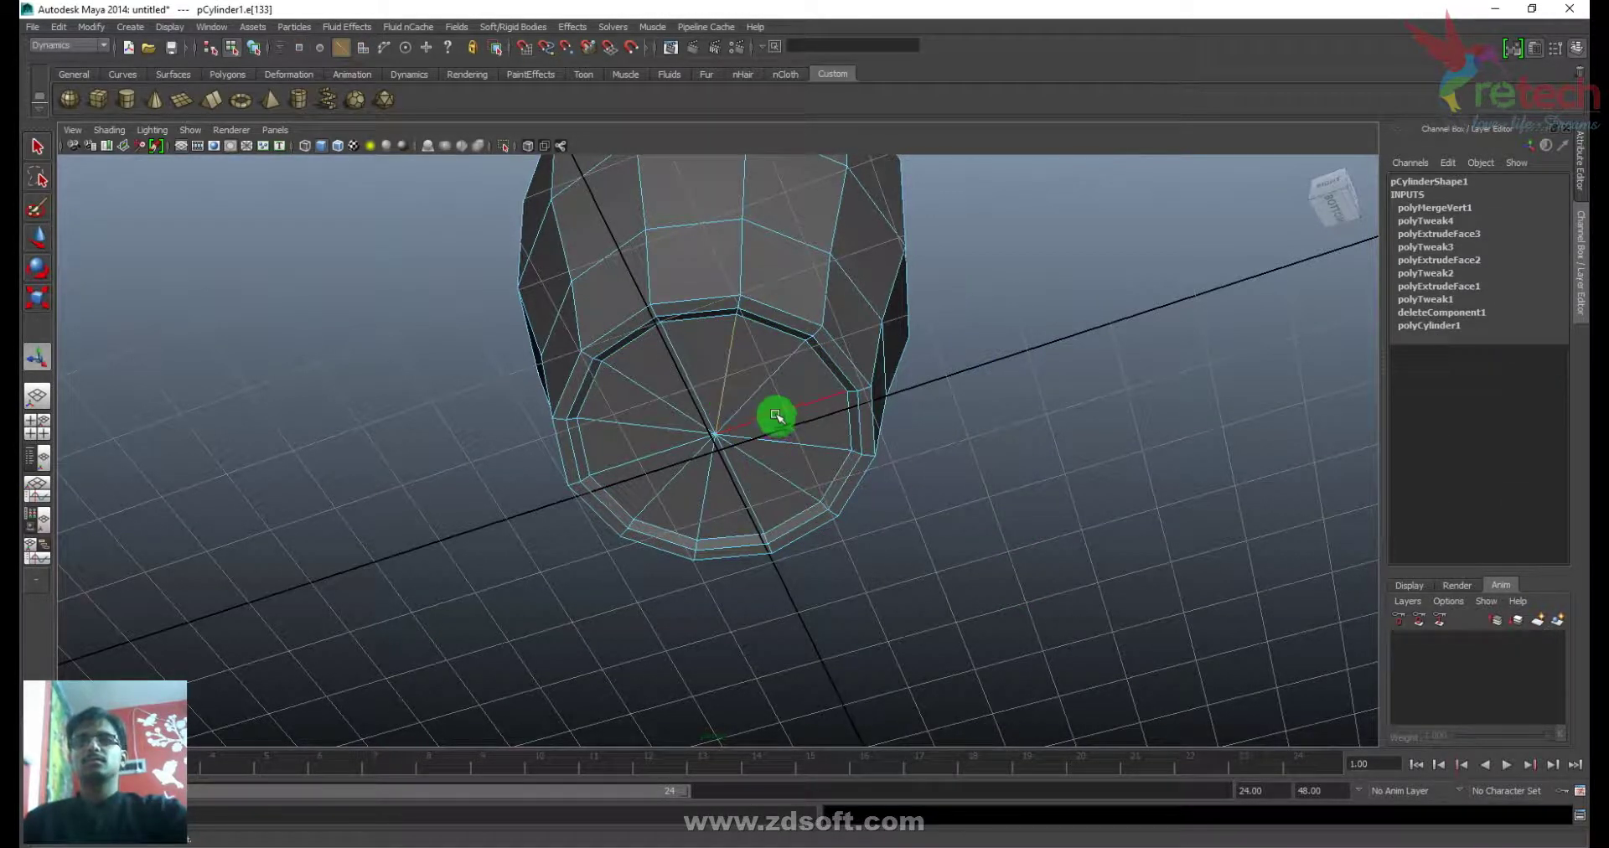
{"action": "left_click", "coordinate": [776, 416], "text": "shift"}
{"action": "left_click", "coordinate": [765, 471], "text": "shift"}
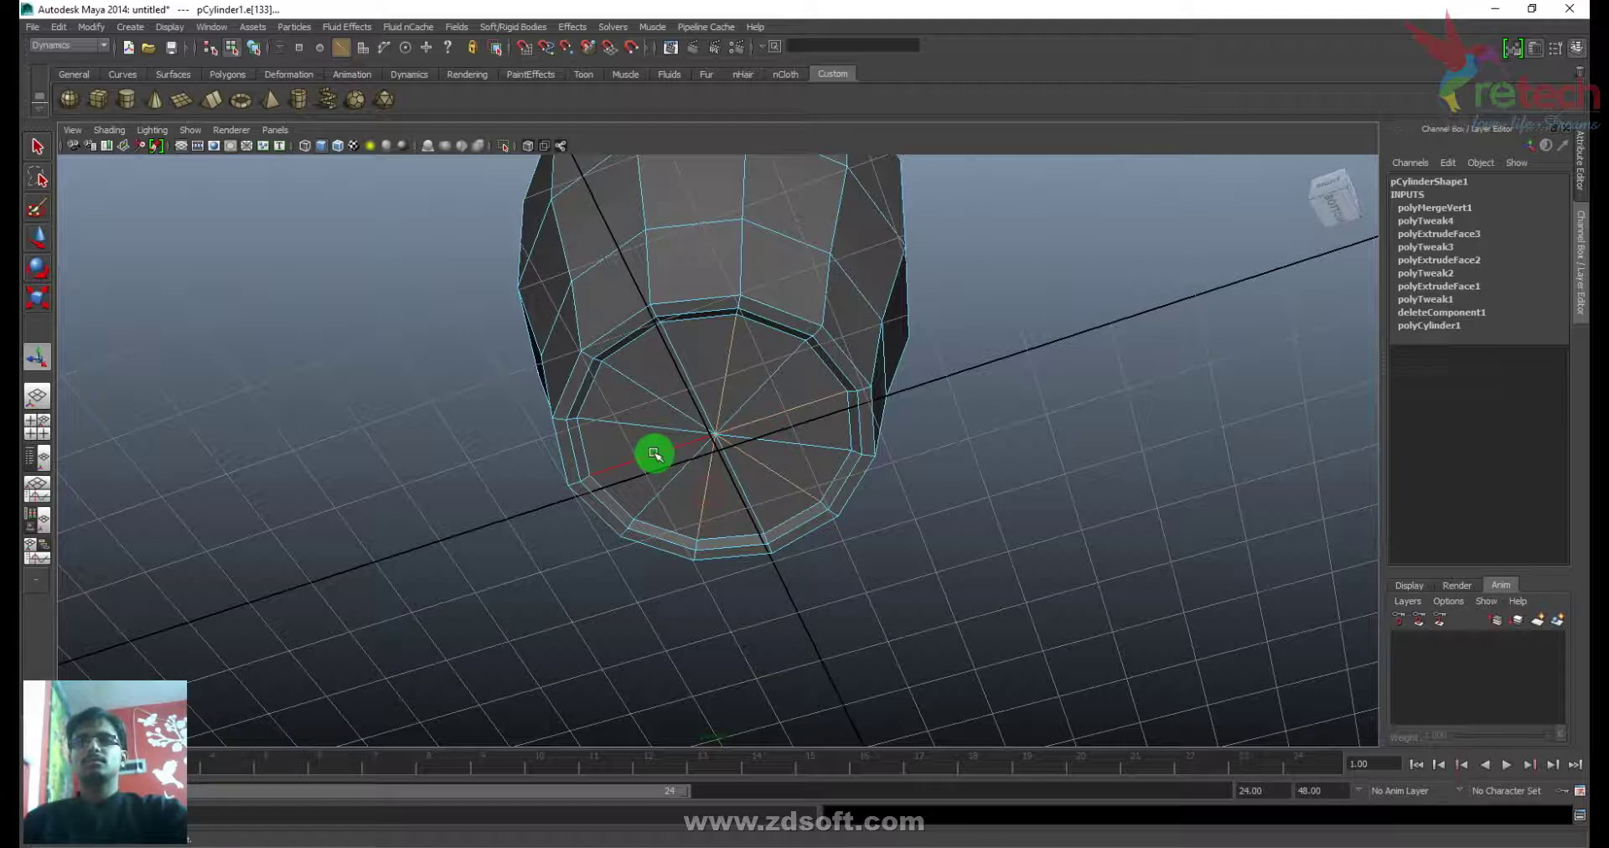
{"action": "key", "text": "w"}
{"action": "key", "text": "Delete"}
- Extrude all faces of the cup with a local Z translation of about -0.13 to give the walls thickness
{"action": "left_click_drag", "start_coordinate": [761, 366], "coordinate": [796, 403], "text": "alt"}
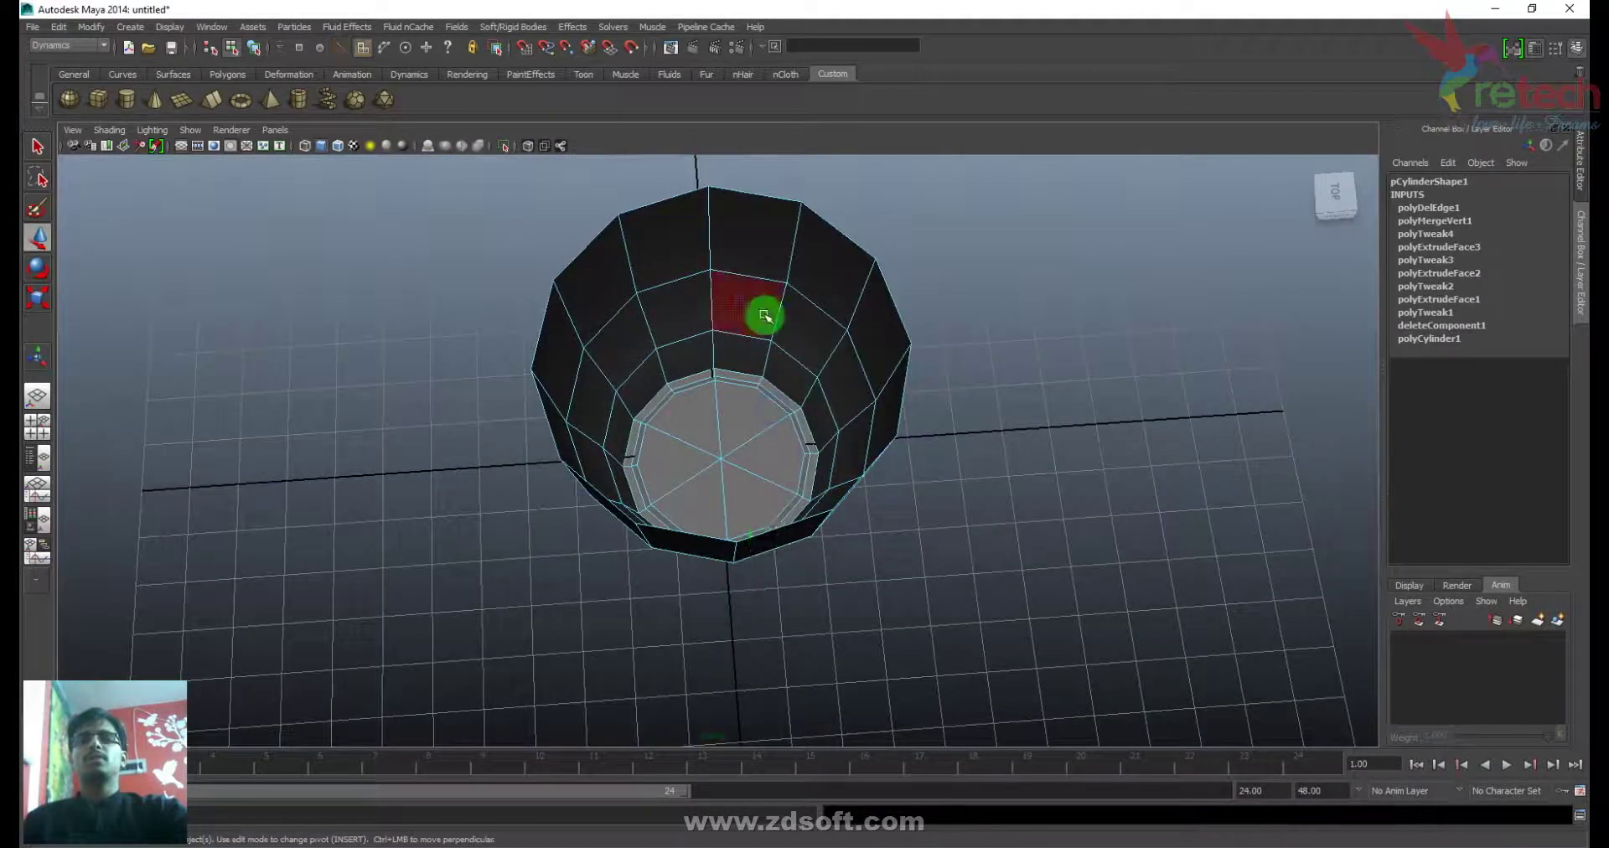
{"action": "key", "text": "ctrl+e"}
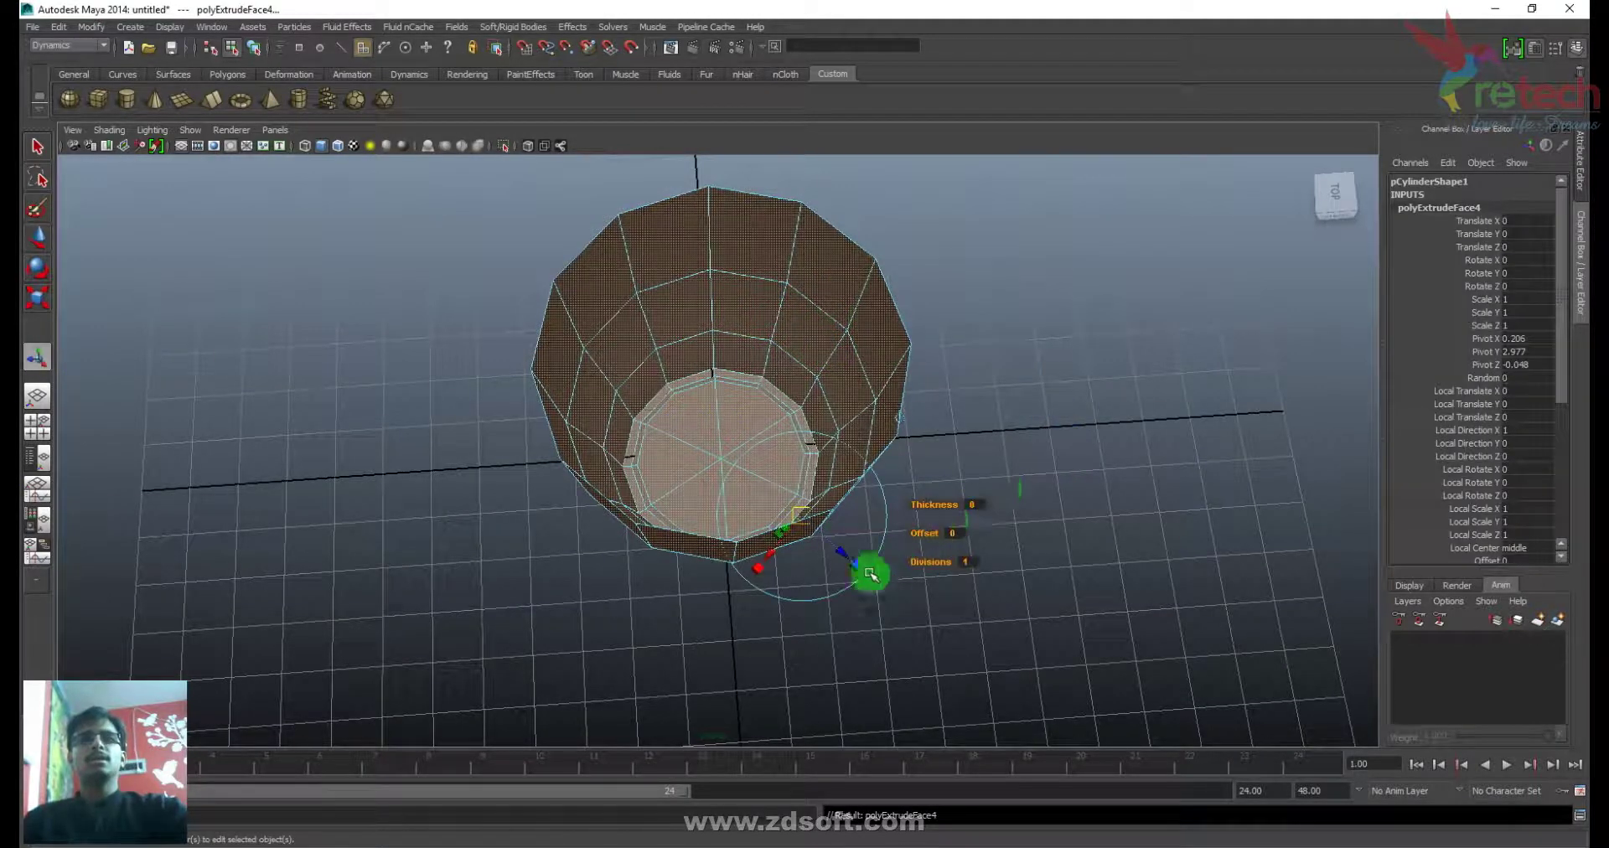
{"action": "left_click_drag", "start_coordinate": [841, 550], "coordinate": [836, 549]}
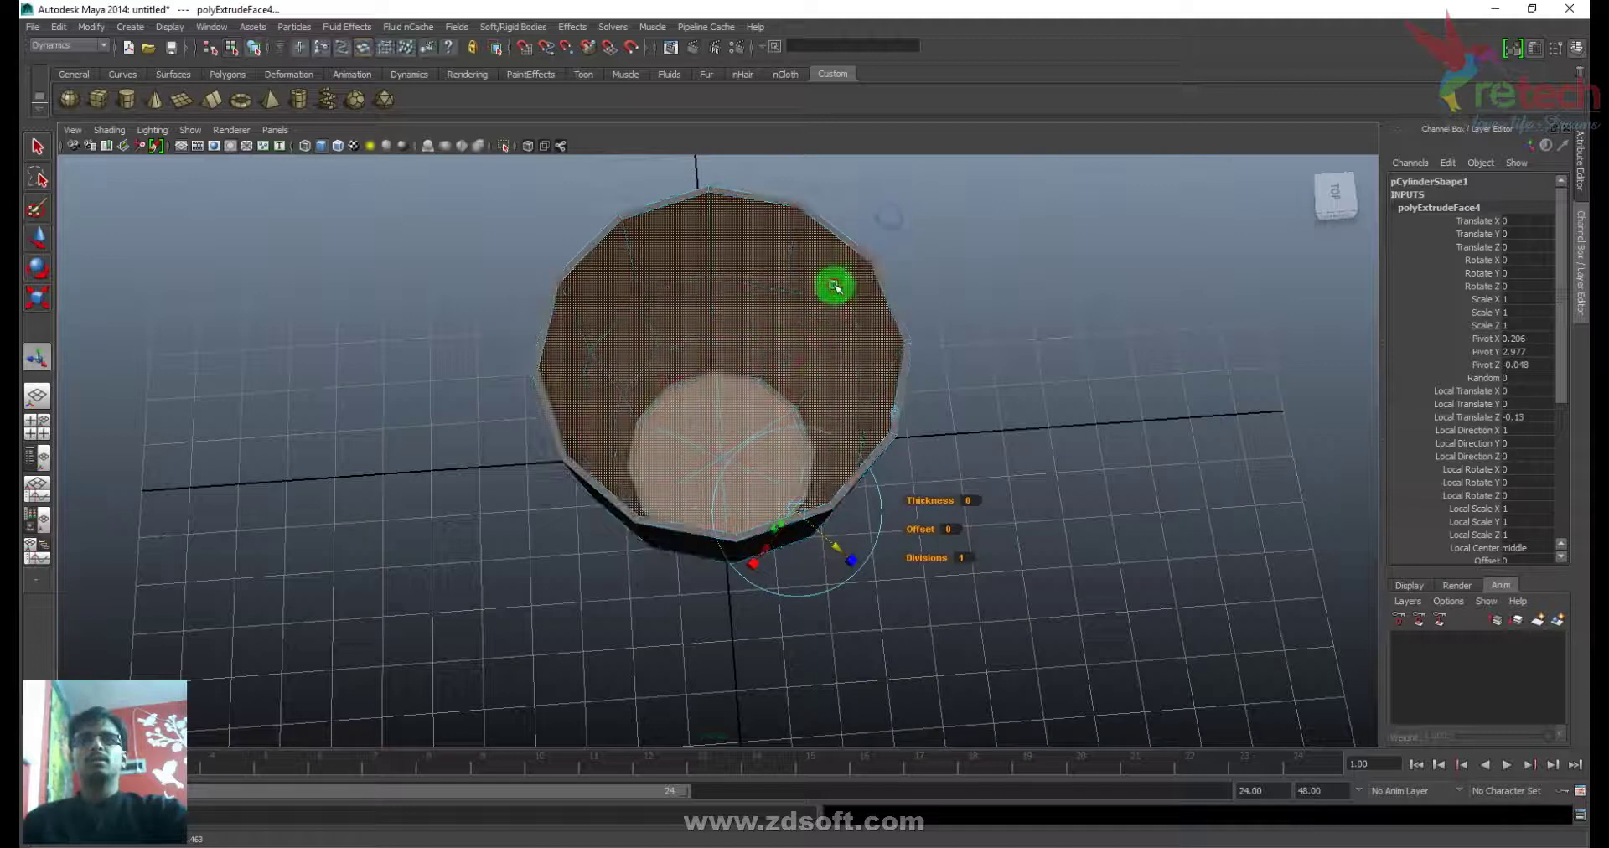
- Return to object mode and show the cup with smooth mesh preview
{"action": "key", "text": "F8"}
{"action": "key", "text": "3"}
{"action": "left_click", "coordinate": [977, 340]}
{"action": "left_click_drag", "start_coordinate": [972, 341], "coordinate": [617, 474], "text": "alt"}
- Move the middle edge loops on the cup's outer and inner walls slightly up and return to object mode
{"action": "left_click", "coordinate": [747, 330]}
{"action": "right_click_drag", "start_coordinate": [627, 494], "coordinate": [617, 356]}
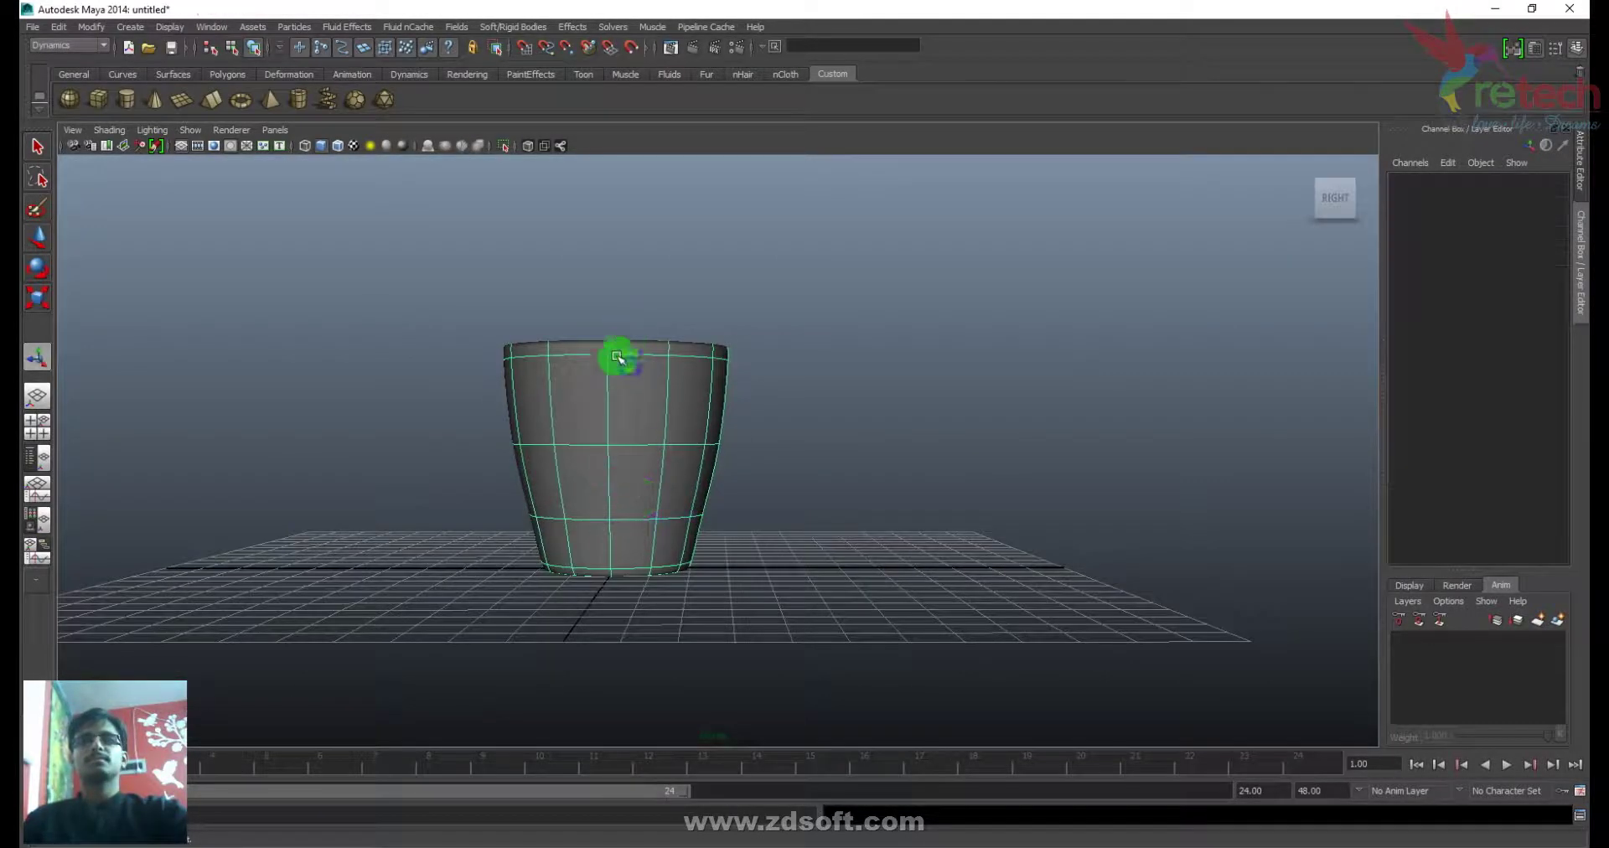
{"action": "double_click", "coordinate": [621, 447]}
{"action": "left_click_drag", "start_coordinate": [851, 356], "coordinate": [851, 408], "text": "alt"}
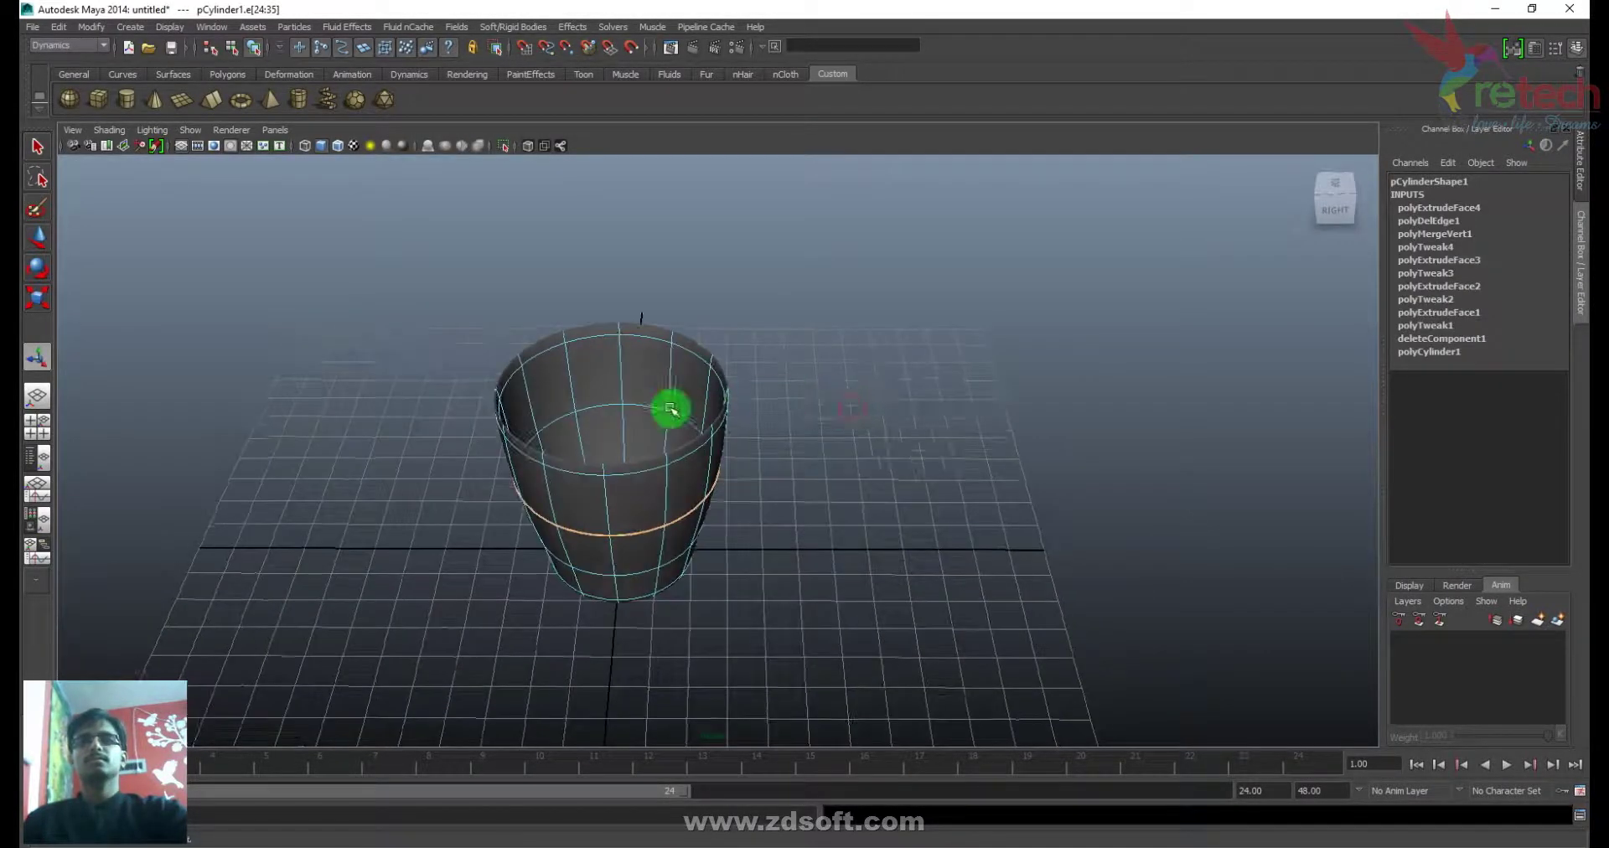
{"action": "left_click_drag", "start_coordinate": [646, 419], "coordinate": [726, 449], "text": "alt"}
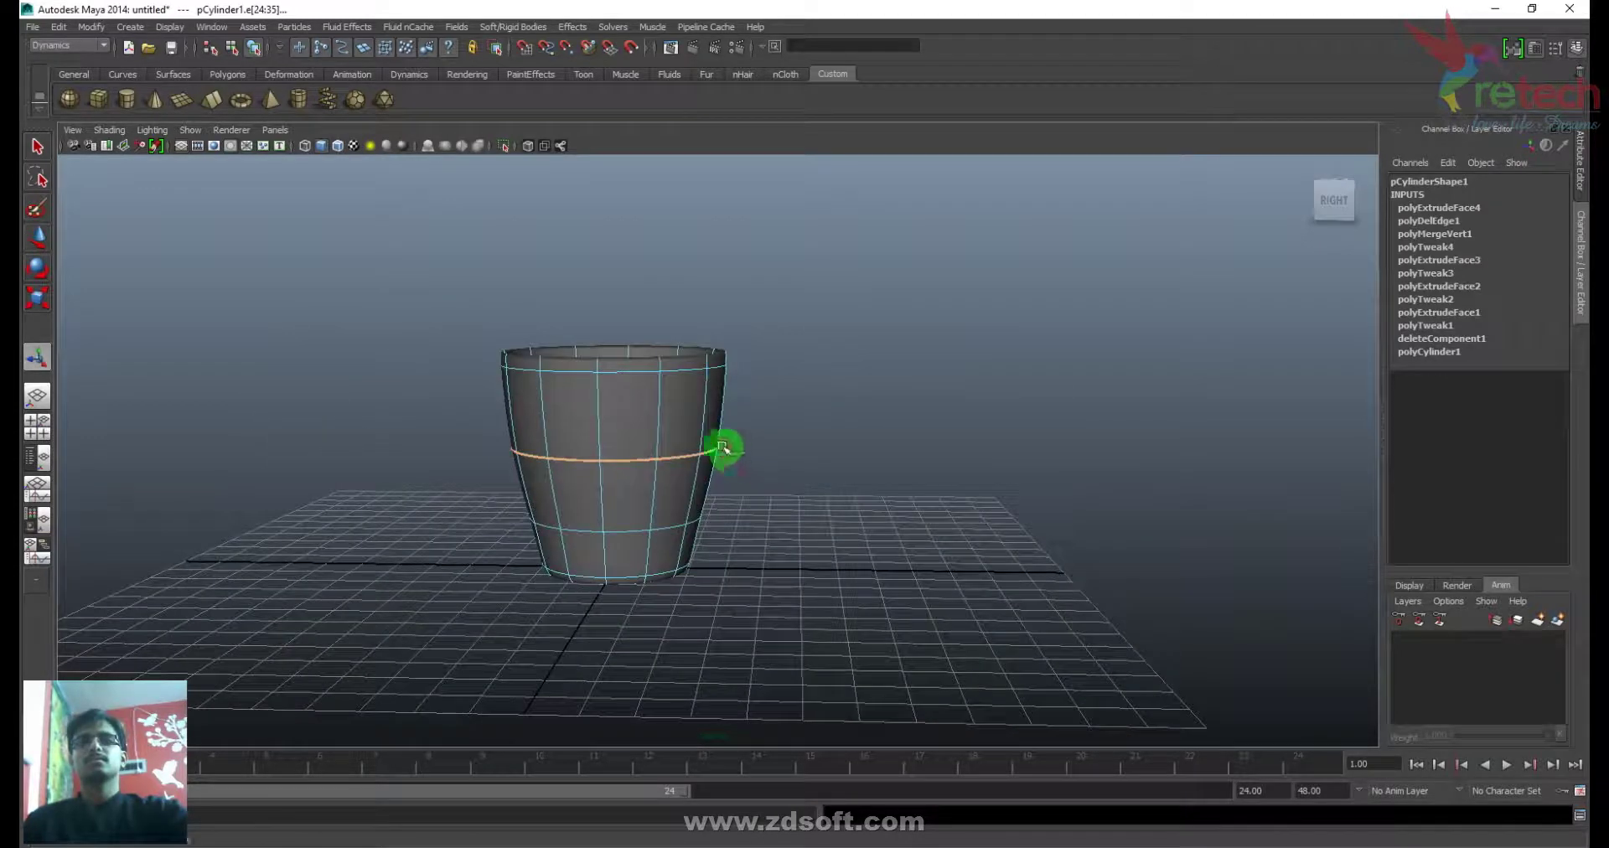
{"action": "key", "text": "w"}
{"action": "left_click_drag", "start_coordinate": [621, 412], "coordinate": [664, 520]}
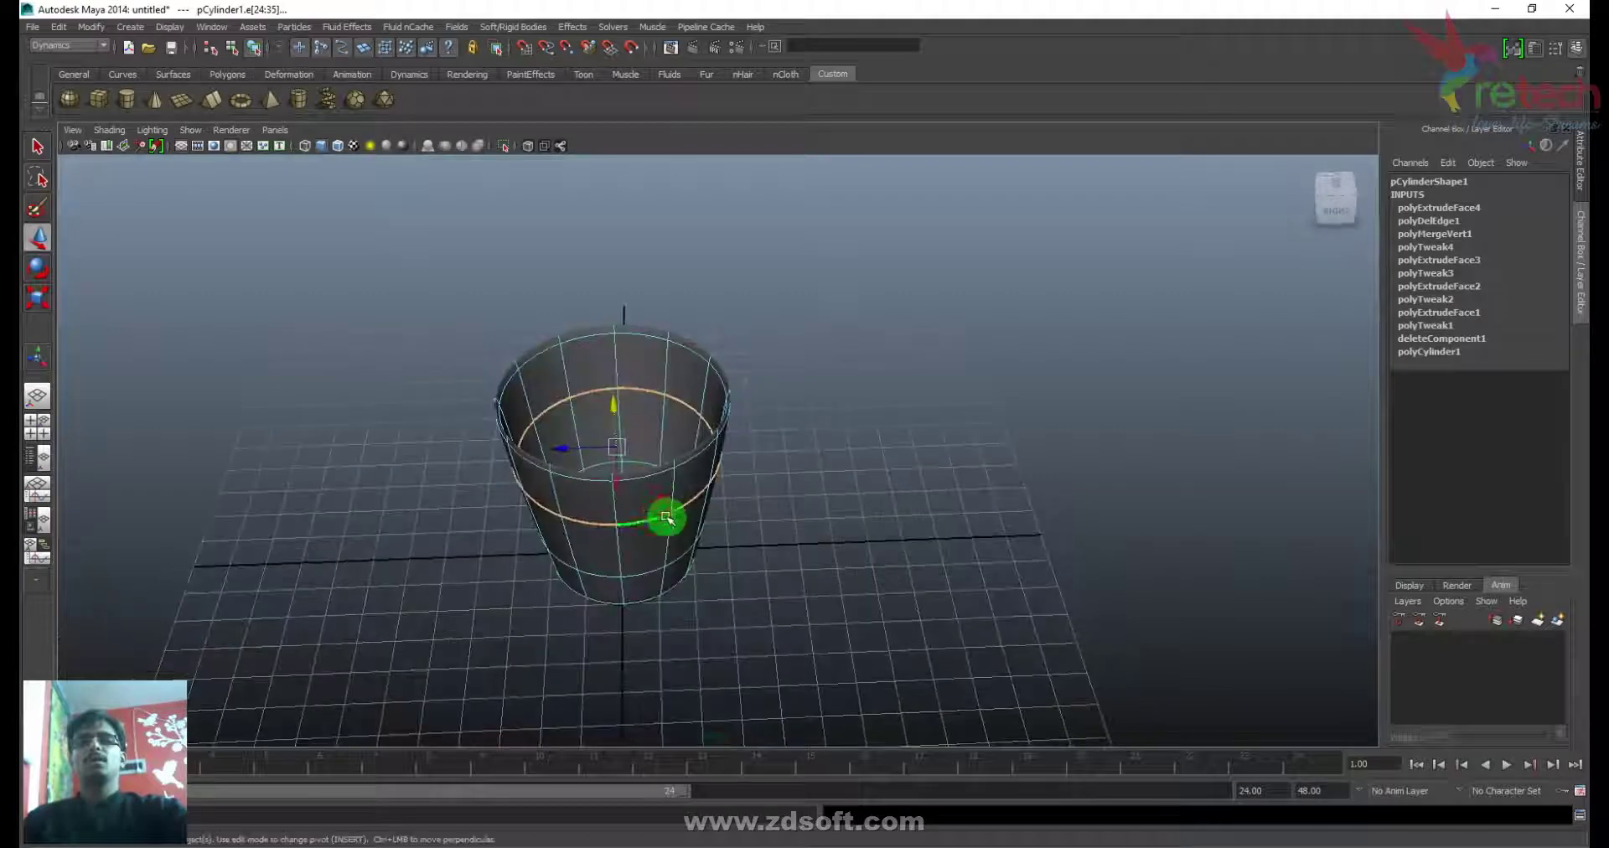
{"action": "left_click", "coordinate": [905, 338]}
{"action": "left_click_drag", "start_coordinate": [905, 337], "coordinate": [395, 376], "text": "alt"}
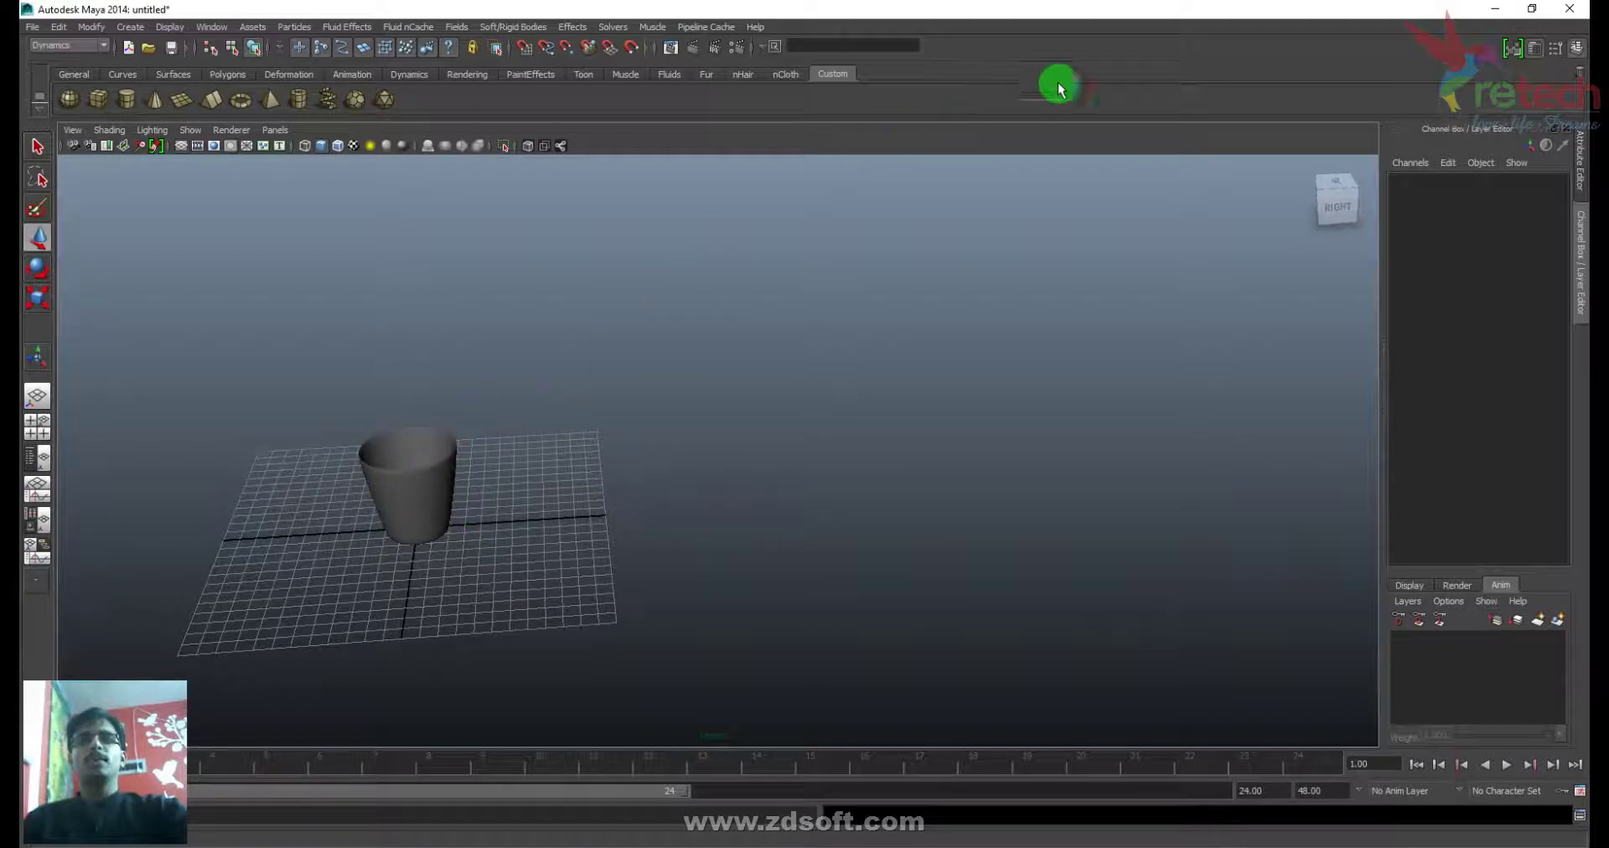
- Delete the construction history of the cup
{"action": "middle_click_drag", "start_coordinate": [636, 438], "coordinate": [820, 449], "text": "alt"}
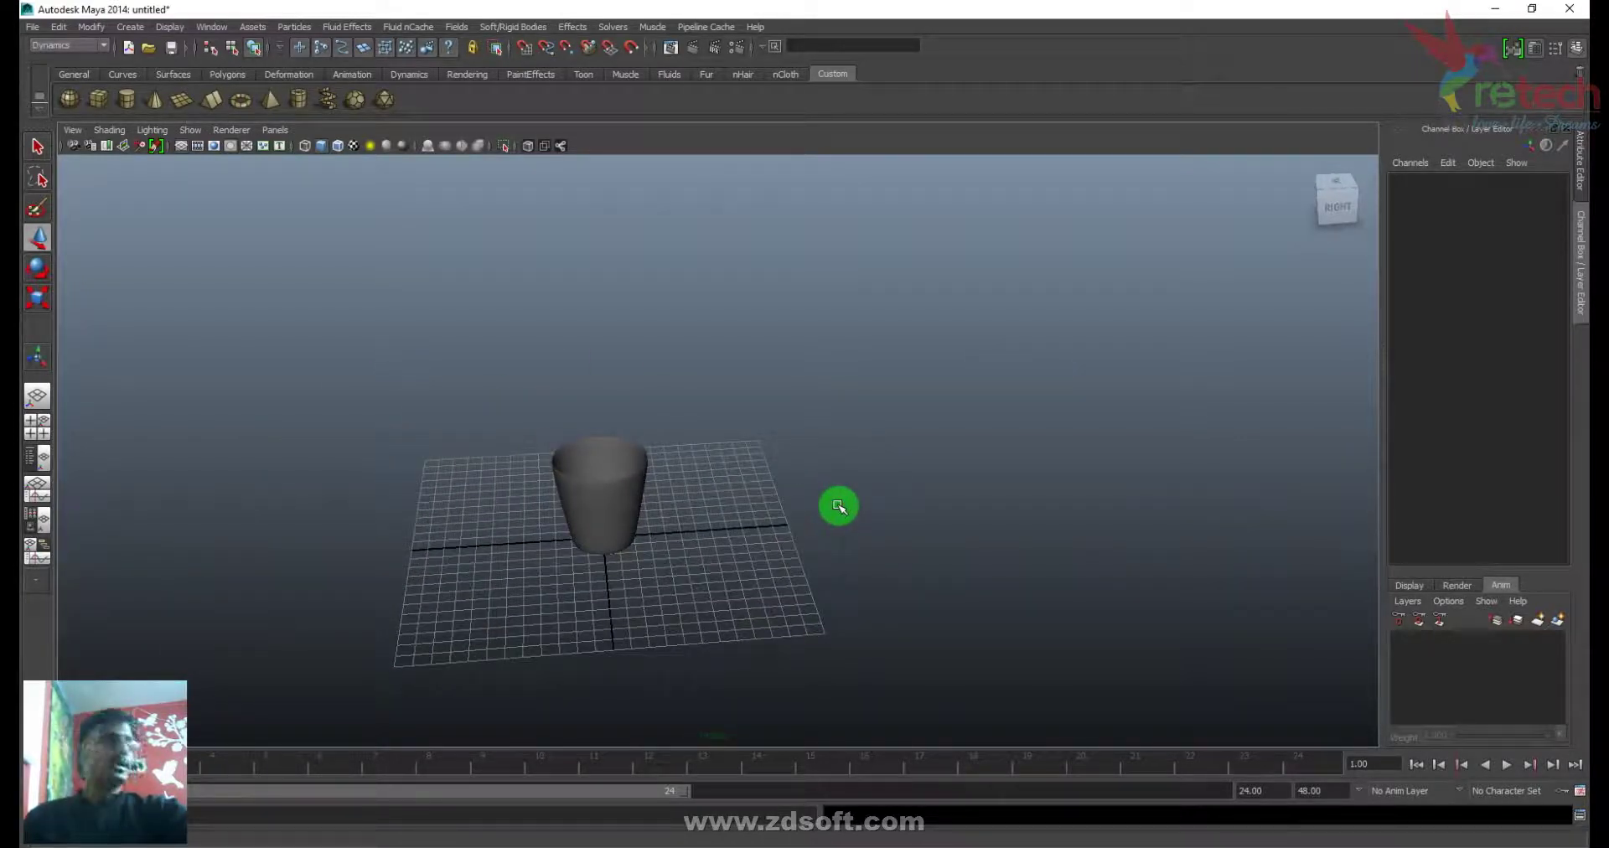
{"action": "left_click_drag", "start_coordinate": [839, 506], "coordinate": [851, 557], "text": "alt"}
{"action": "left_click", "coordinate": [667, 378]}
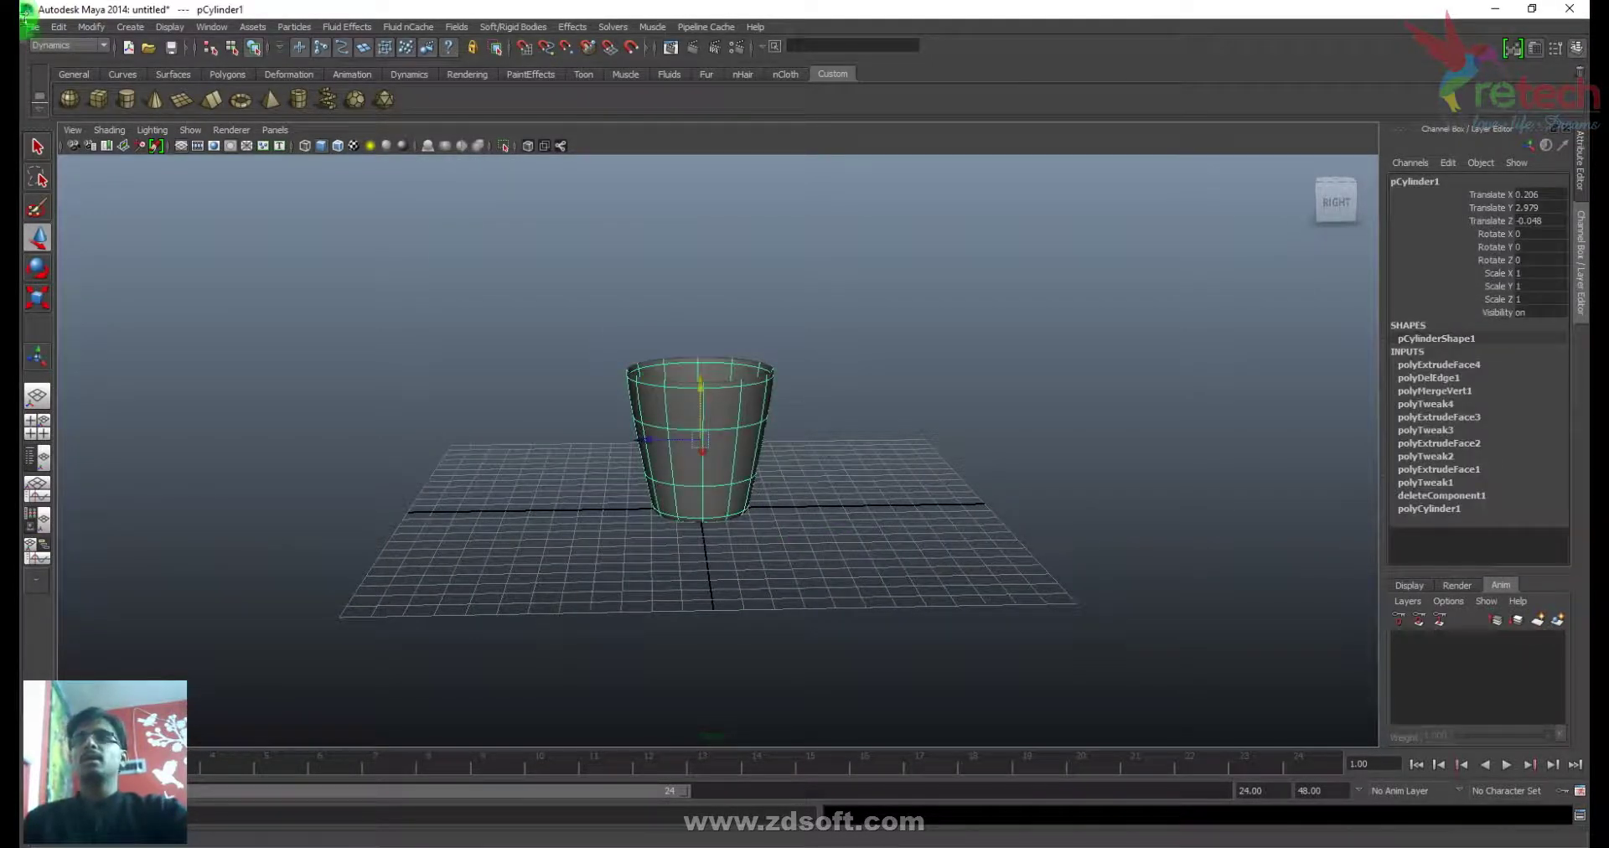
{"action": "left_click", "coordinate": [62, 28]}
{"action": "mouse_move", "coordinate": [92, 195]}
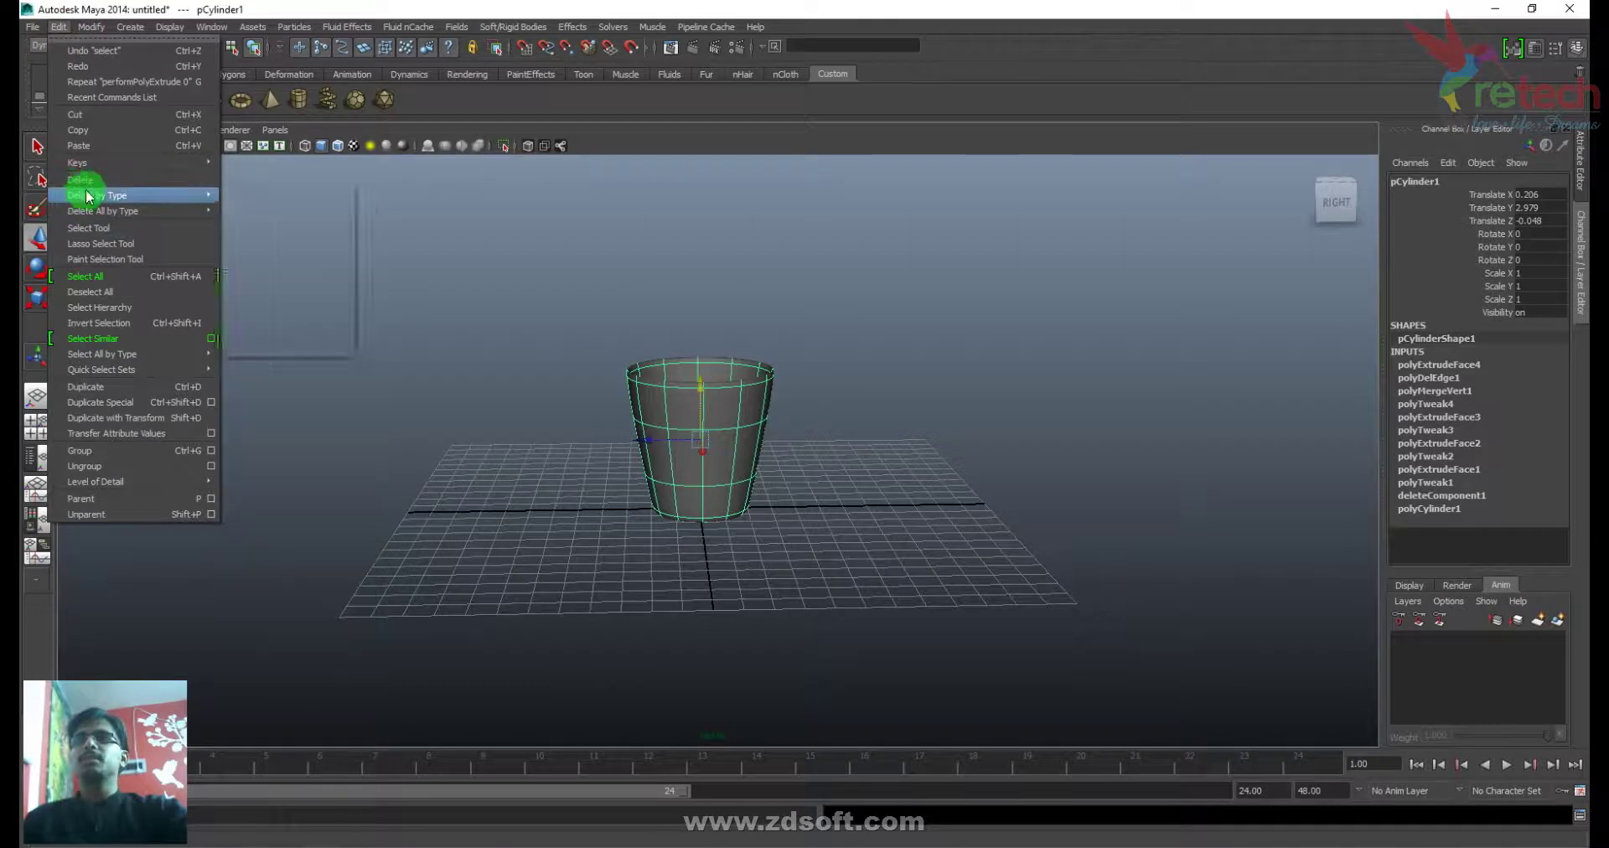
{"action": "left_click", "coordinate": [317, 206]}
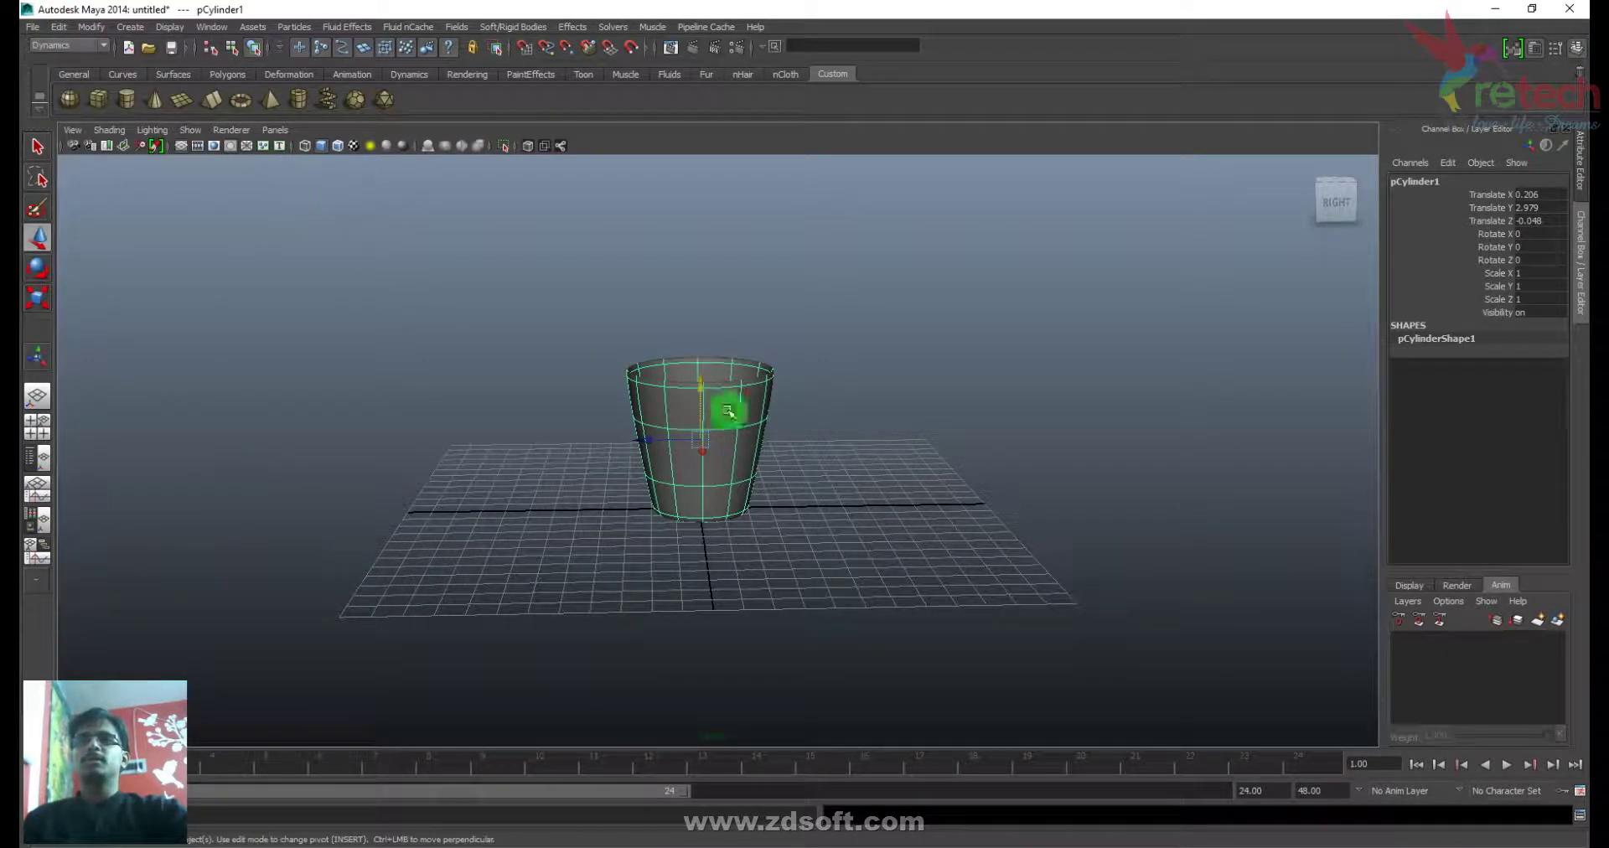
- Assign a new Lambert material to the cup and connect a File texture to its color
{"action": "right_click_drag", "start_coordinate": [746, 389], "coordinate": [848, 719]}
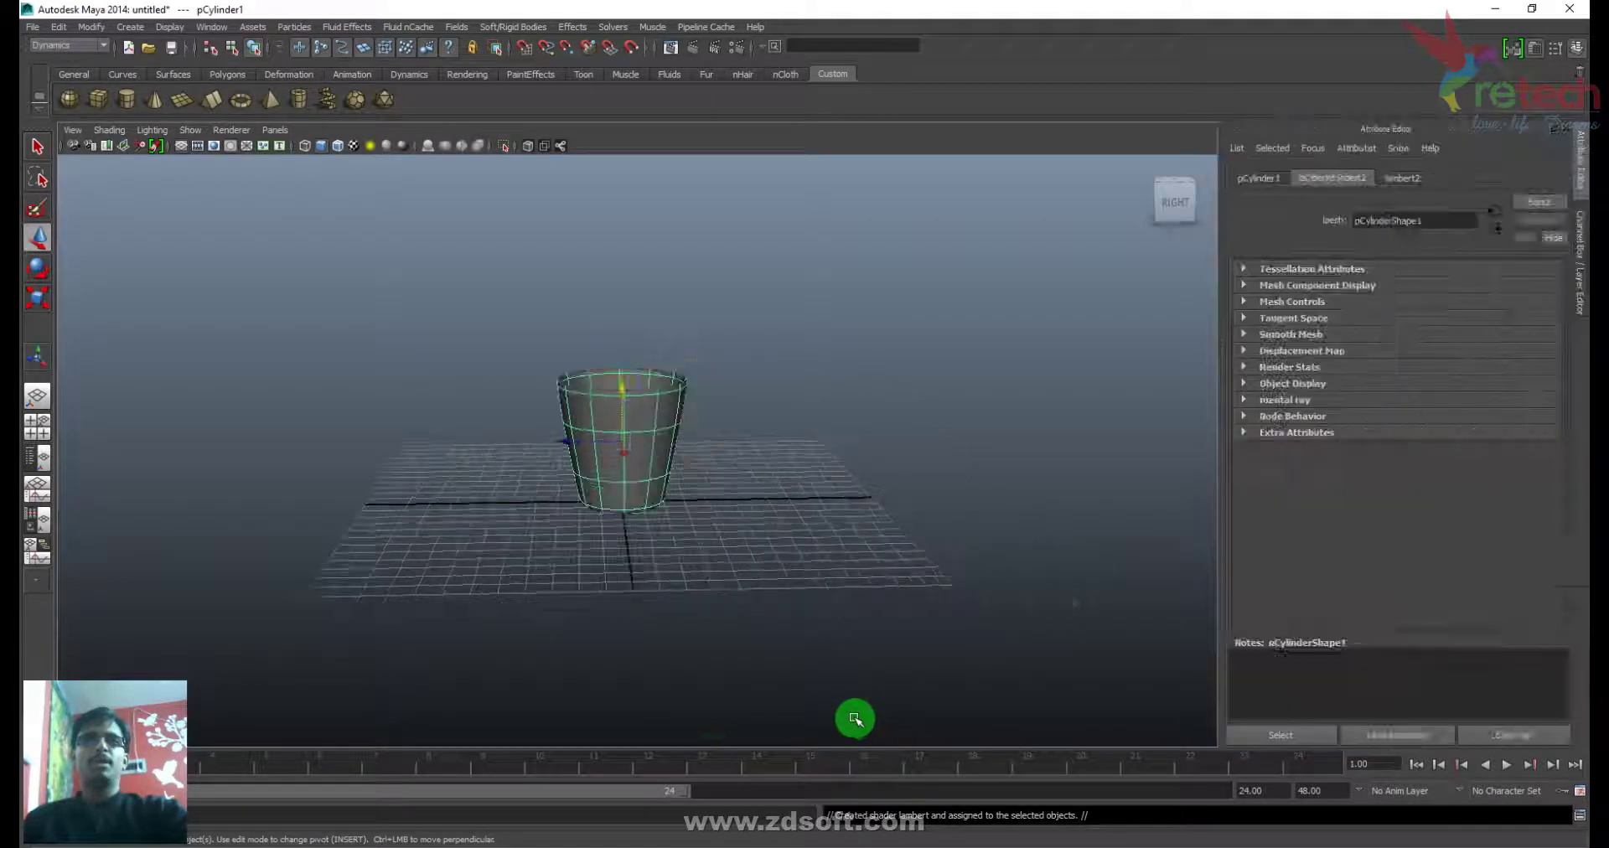
{"action": "left_click", "coordinate": [1409, 176]}
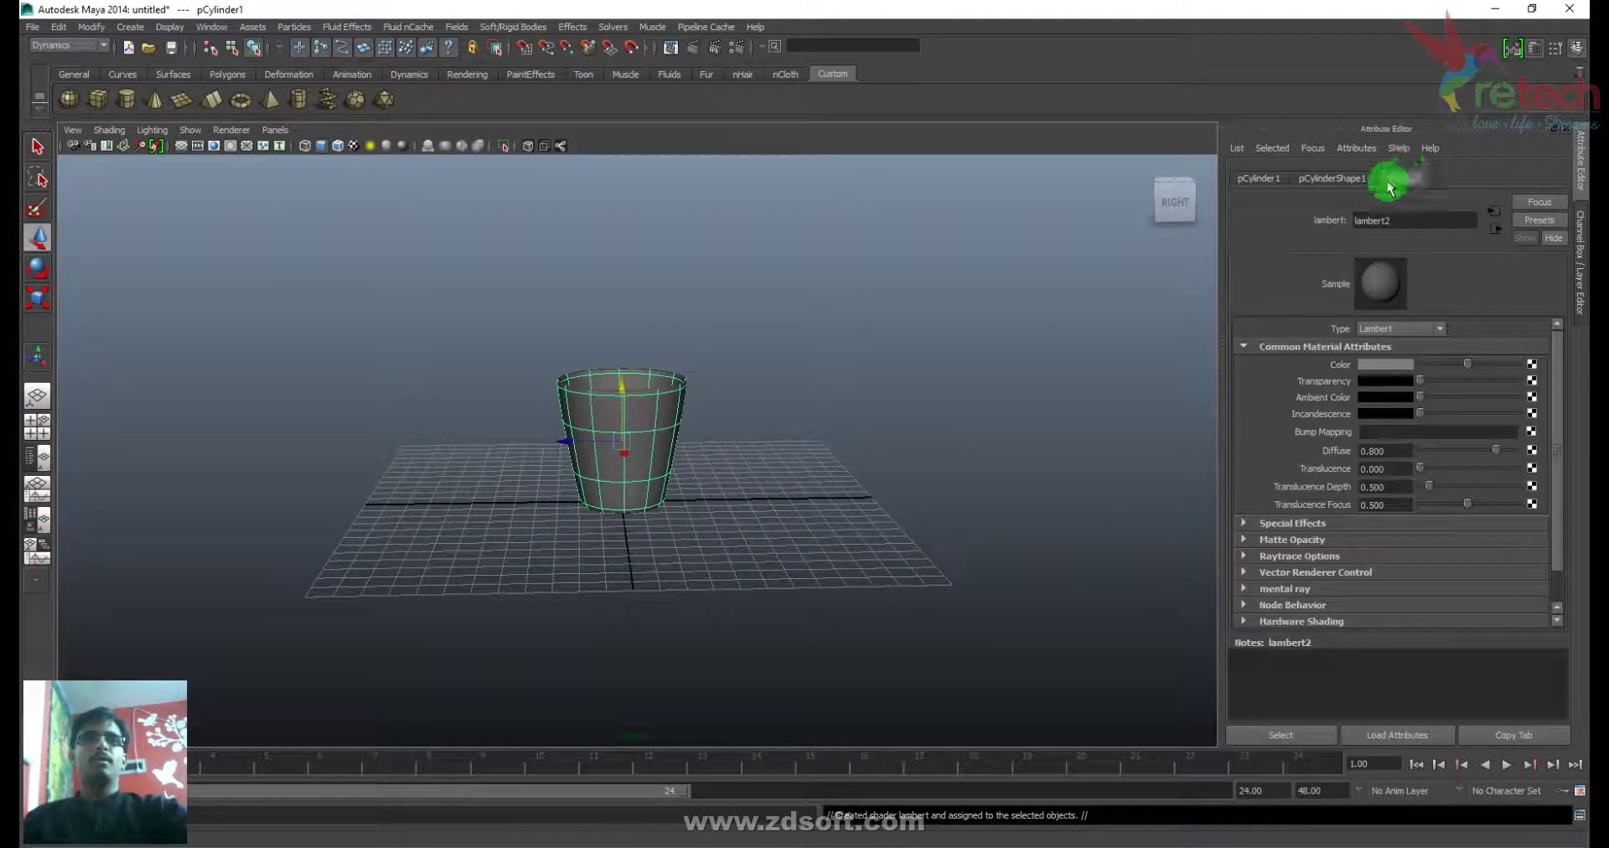
{"action": "left_click", "coordinate": [1534, 363]}
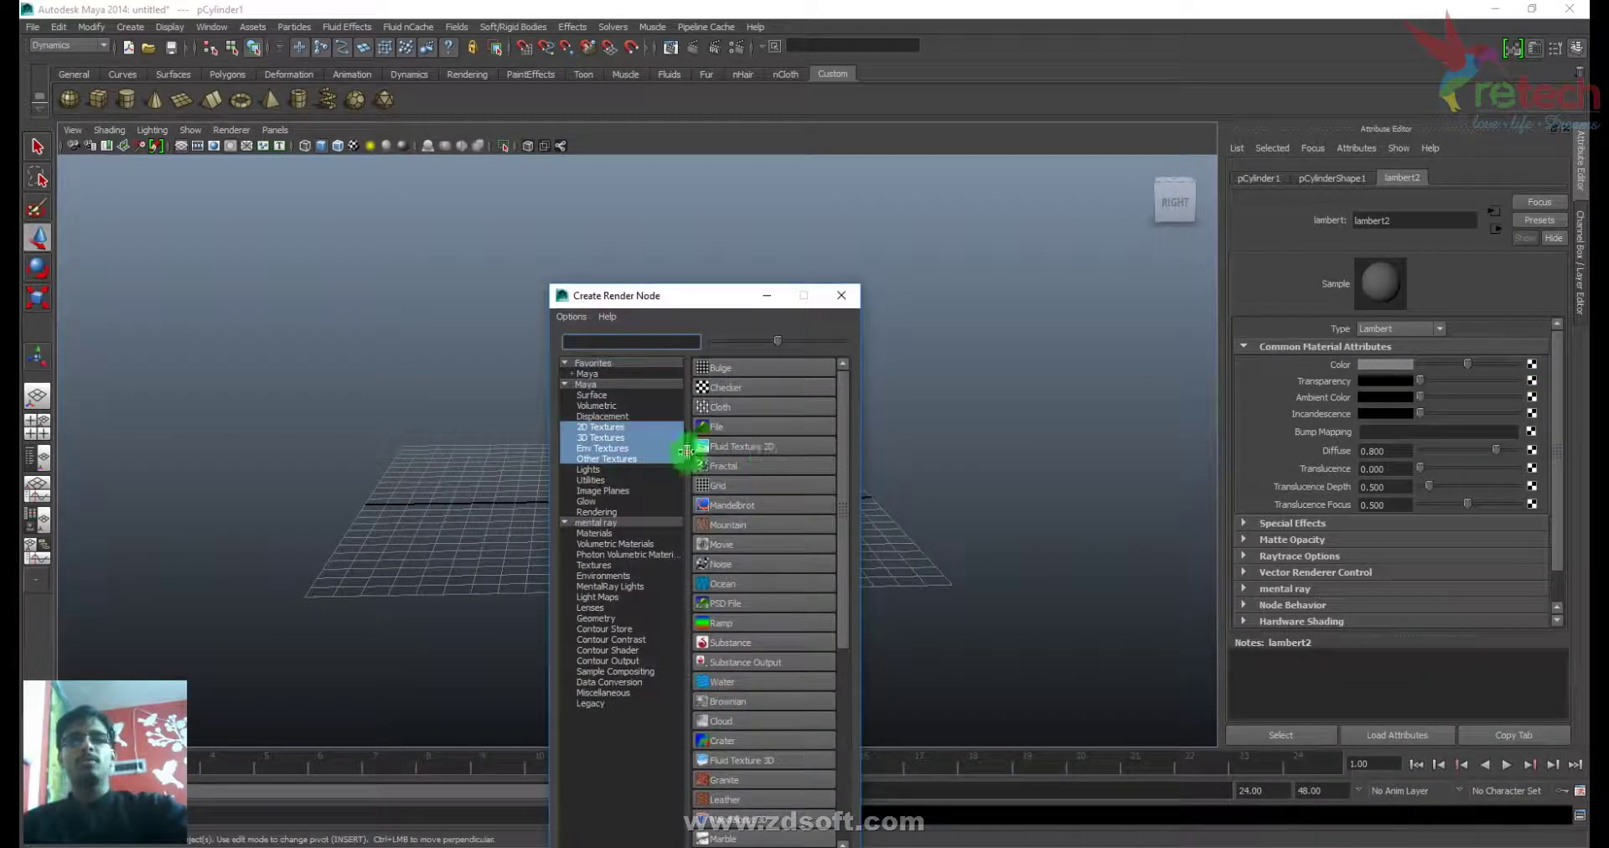
{"action": "left_click", "coordinate": [720, 424]}
{"action": "left_click", "coordinate": [1476, 419]}
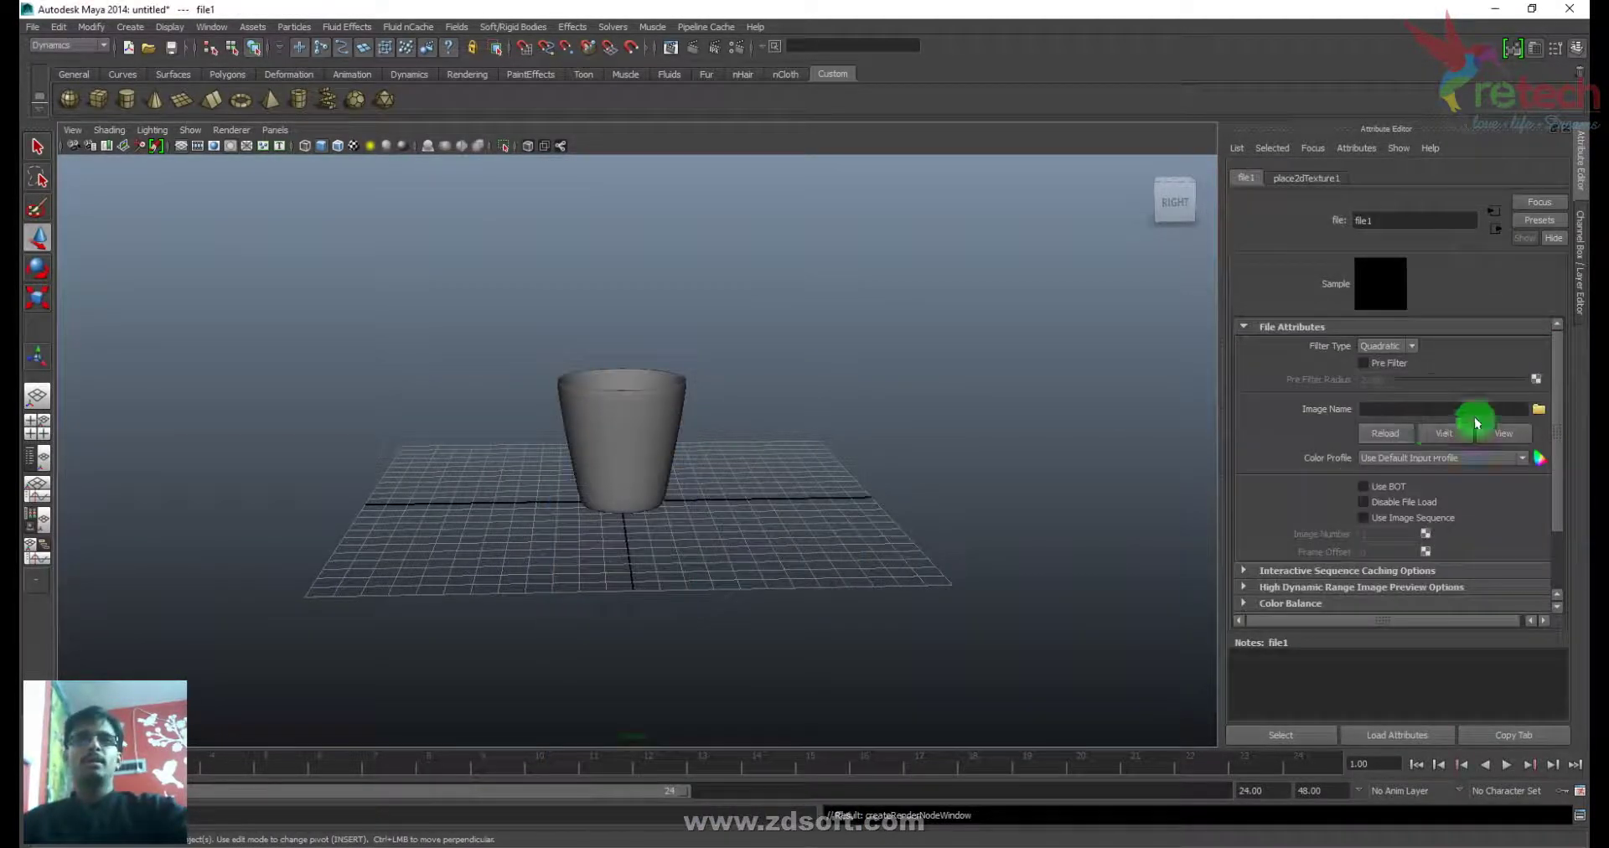
- Load the image Pri0001.png from D:\png into the file texture
{"action": "left_click", "coordinate": [1538, 412]}
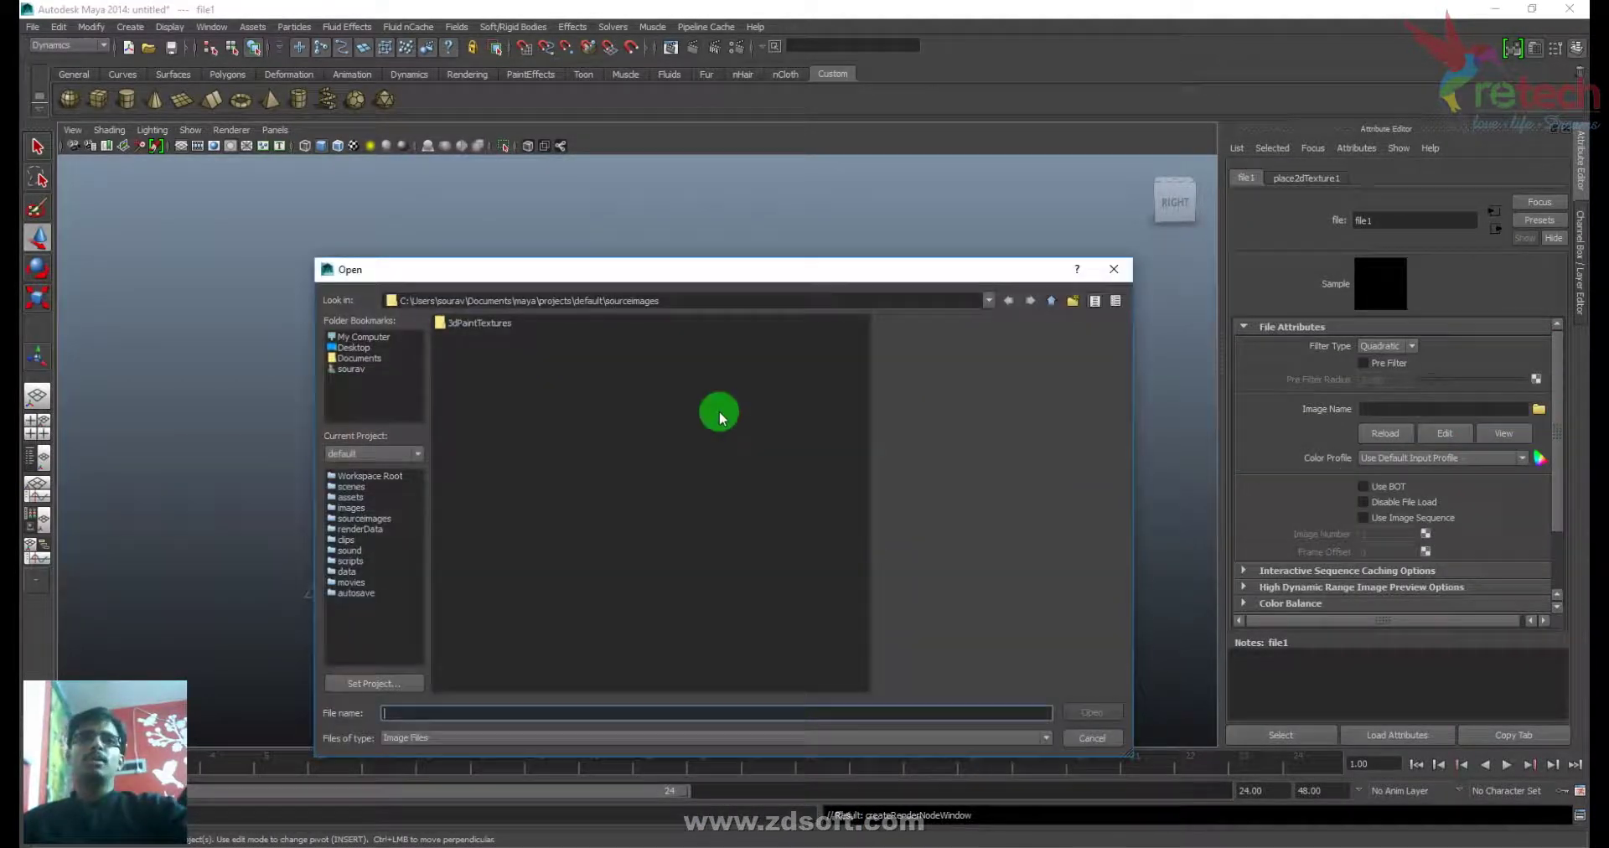
{"action": "left_click", "coordinate": [356, 338]}
{"action": "double_click", "coordinate": [449, 342]}
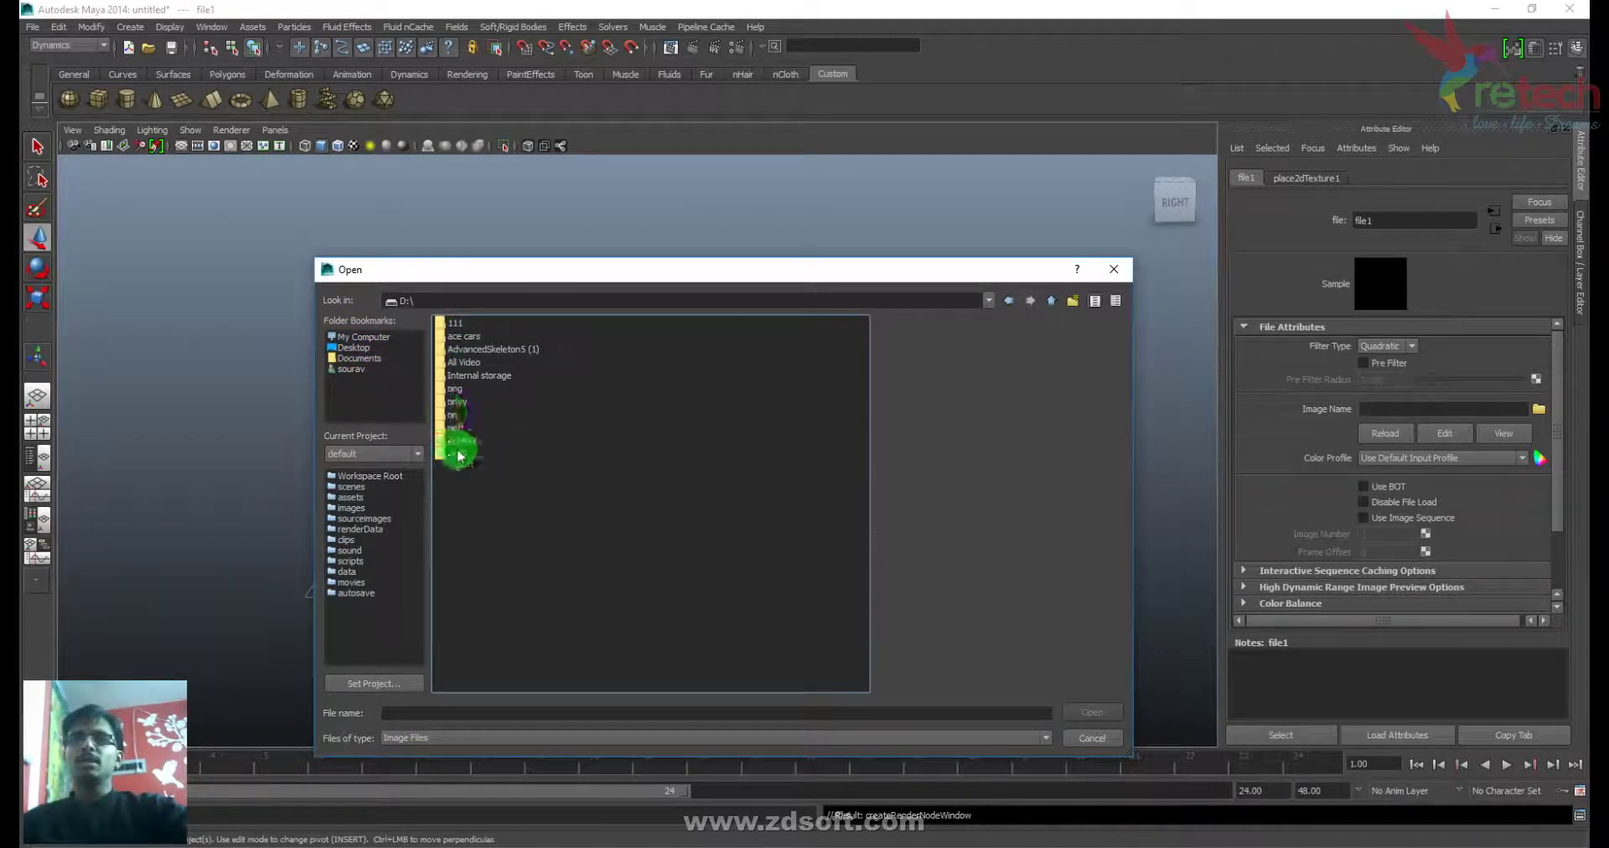
{"action": "double_click", "coordinate": [457, 388]}
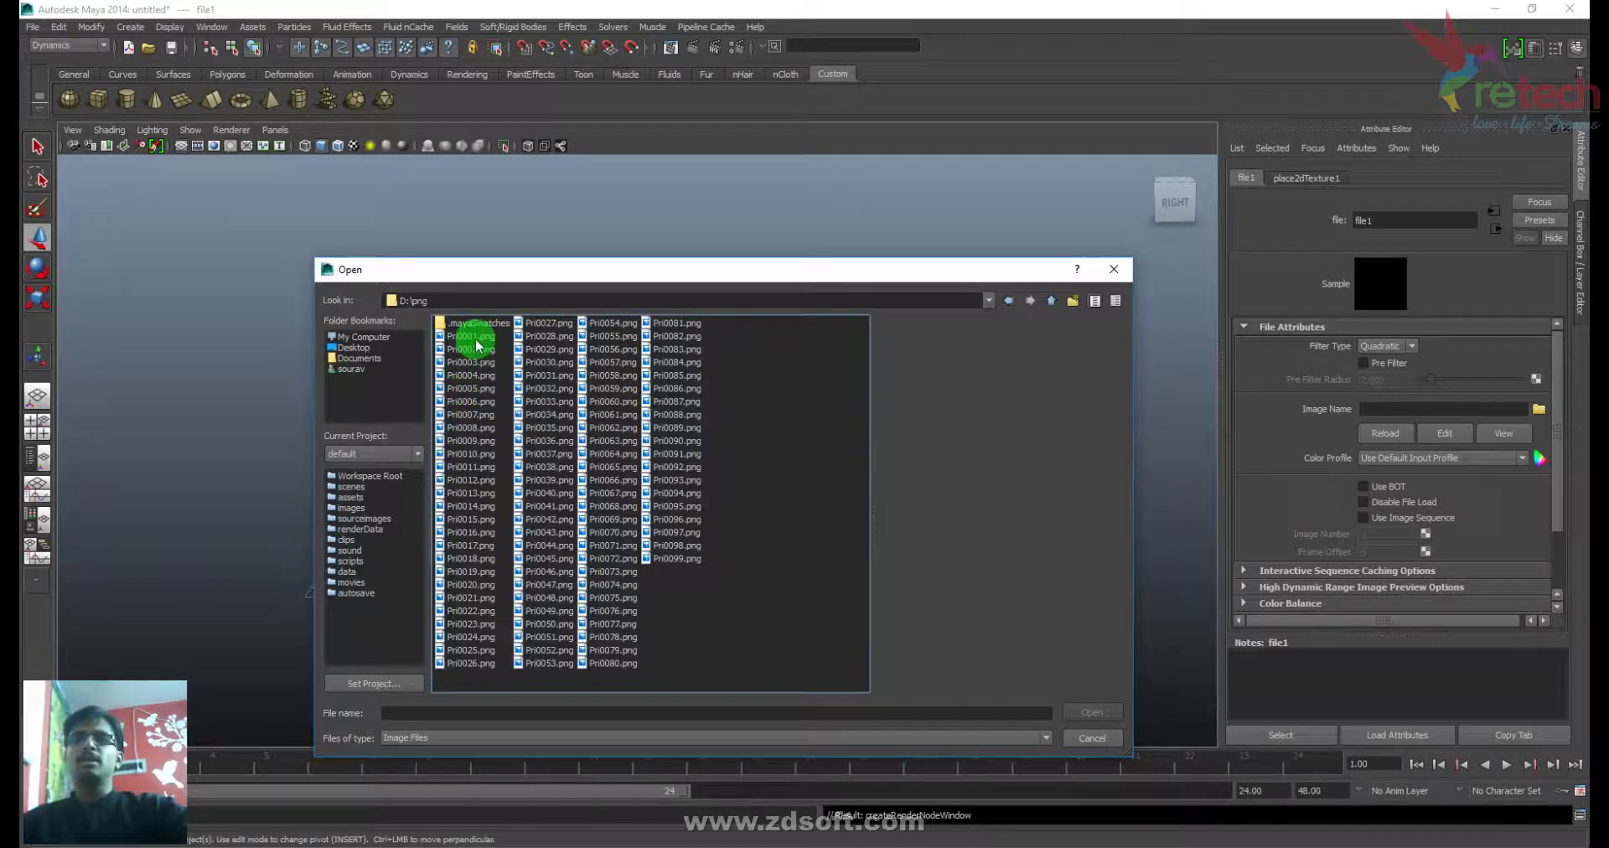
{"action": "left_click", "coordinate": [474, 337]}
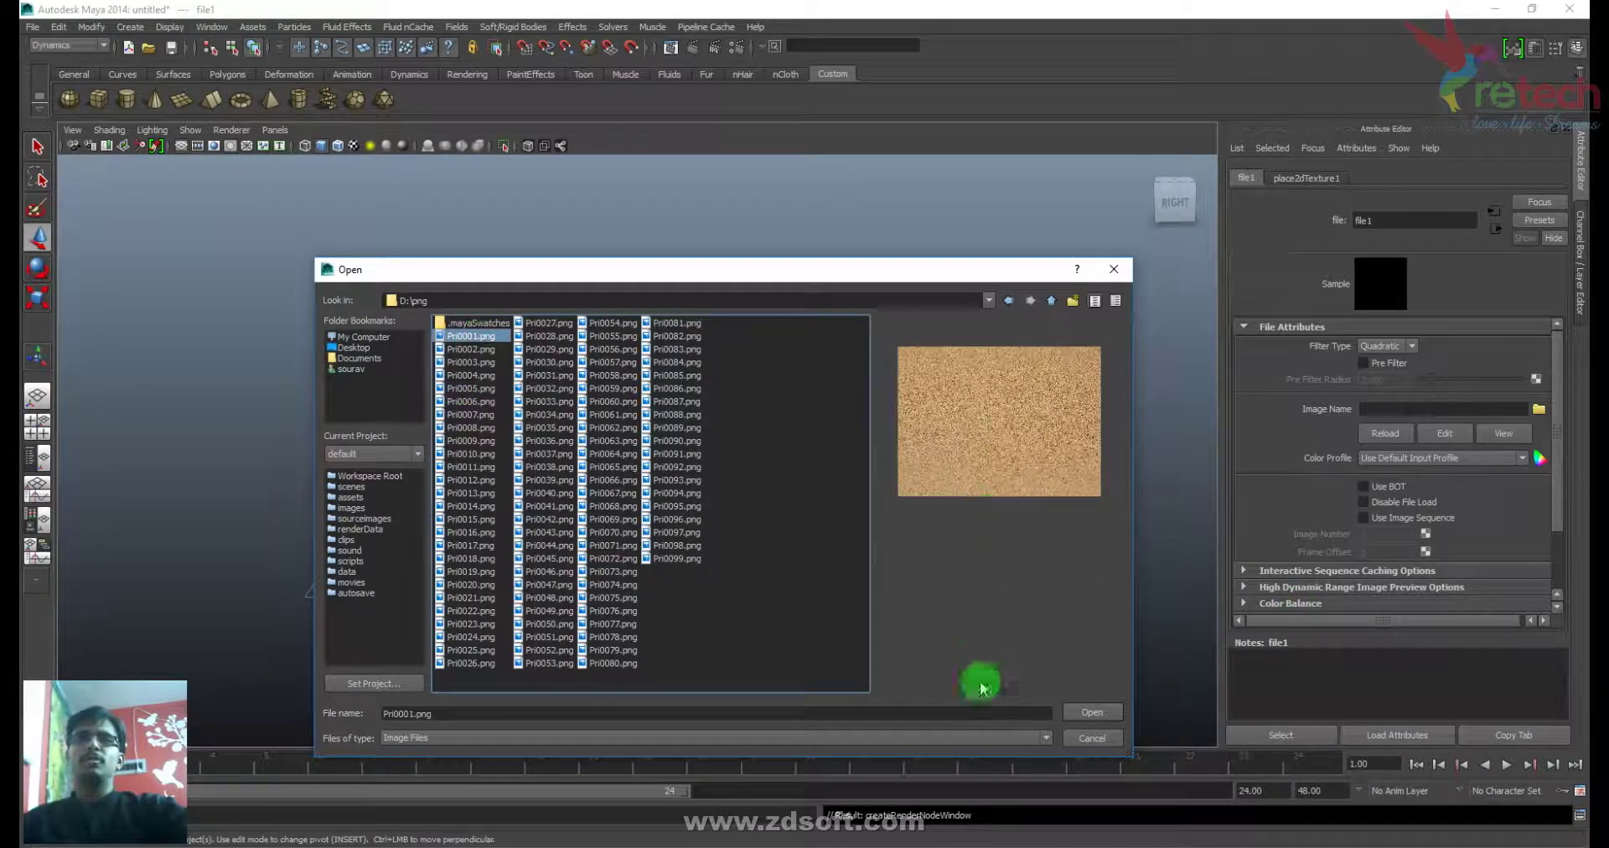
{"action": "left_click", "coordinate": [1097, 713]}
- Turn on textured display in the viewport and examine how the sand image lies on the cup up close
{"action": "left_click", "coordinate": [675, 402]}
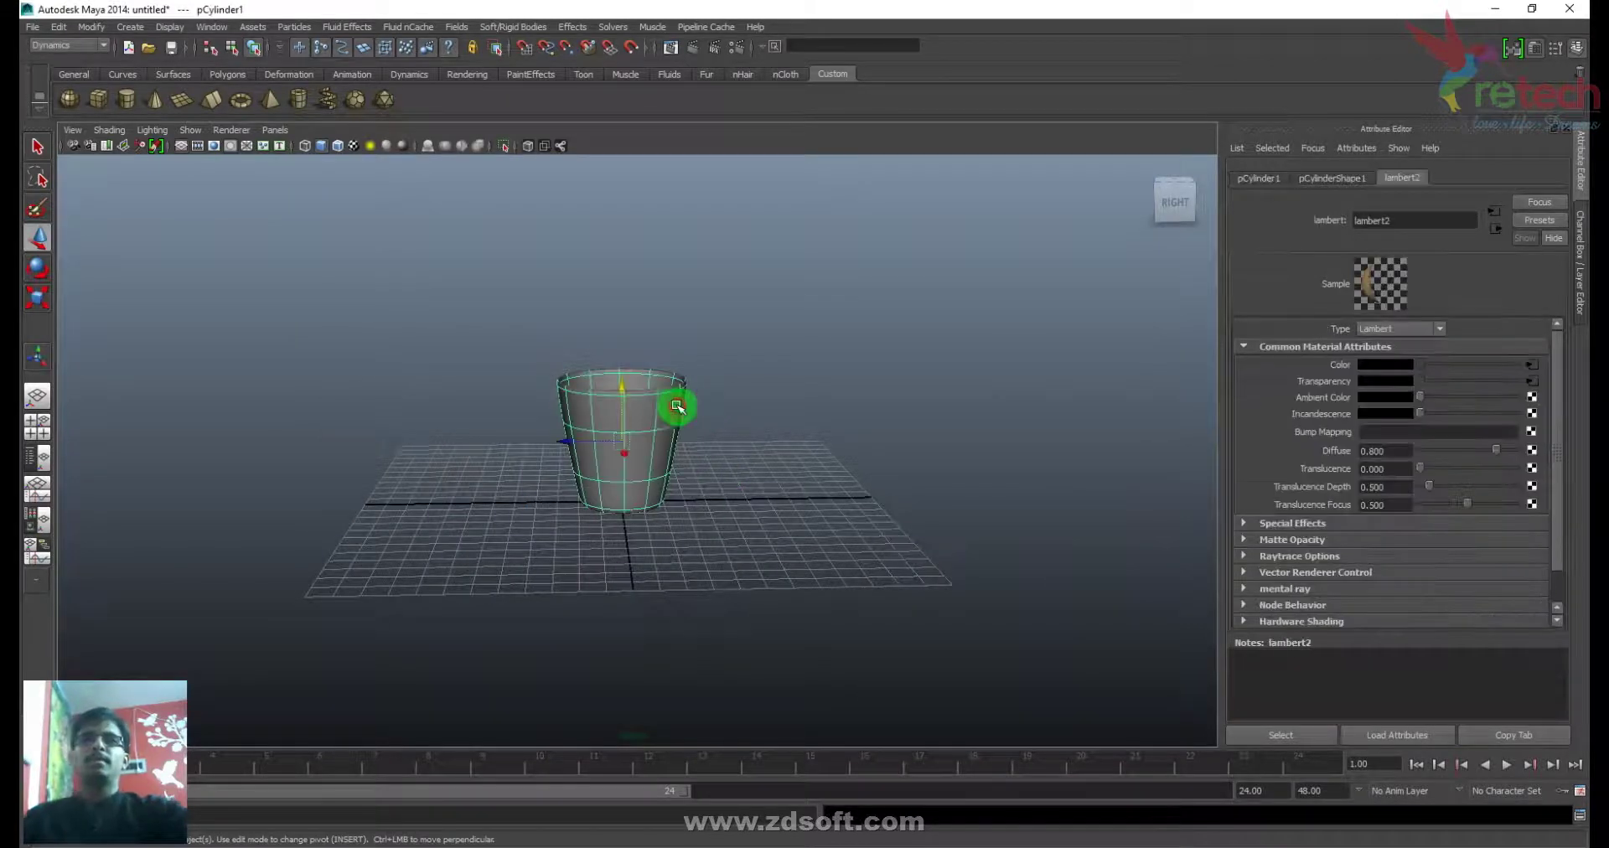
{"action": "key", "text": "6"}
{"action": "left_click", "coordinate": [802, 417]}
{"action": "right_click_drag", "start_coordinate": [649, 444], "coordinate": [925, 640], "text": "alt"}
{"action": "left_click_drag", "start_coordinate": [925, 639], "coordinate": [704, 557], "text": "alt"}
{"action": "left_click", "coordinate": [622, 341]}
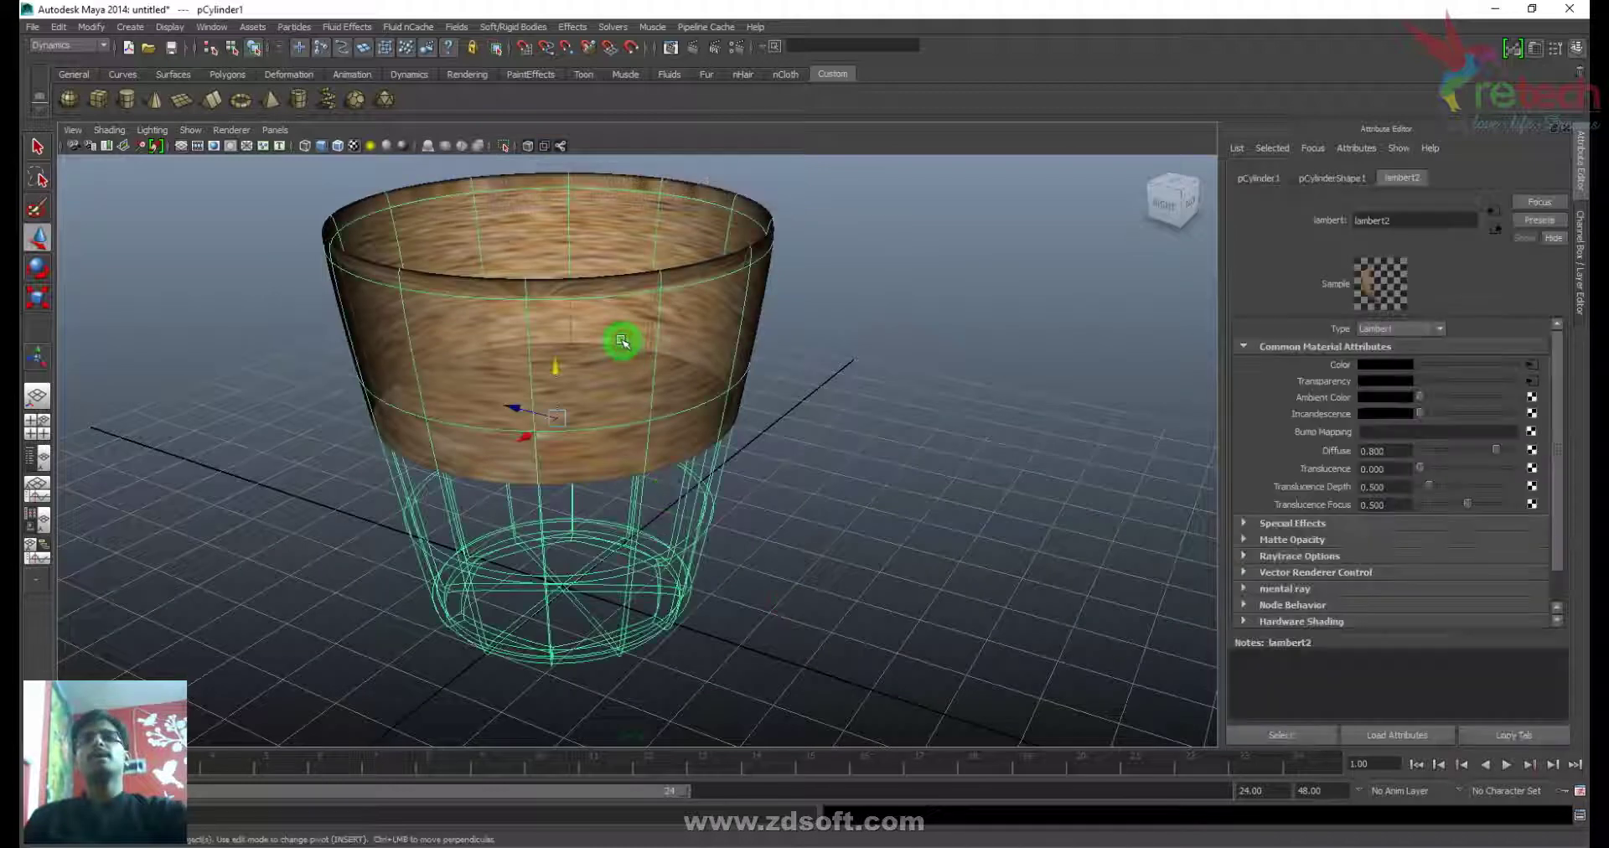
- Scrub and play the timeline to check whether the cup's texture animates
{"action": "right_click_drag", "start_coordinate": [760, 471], "coordinate": [264, 668], "text": "alt"}
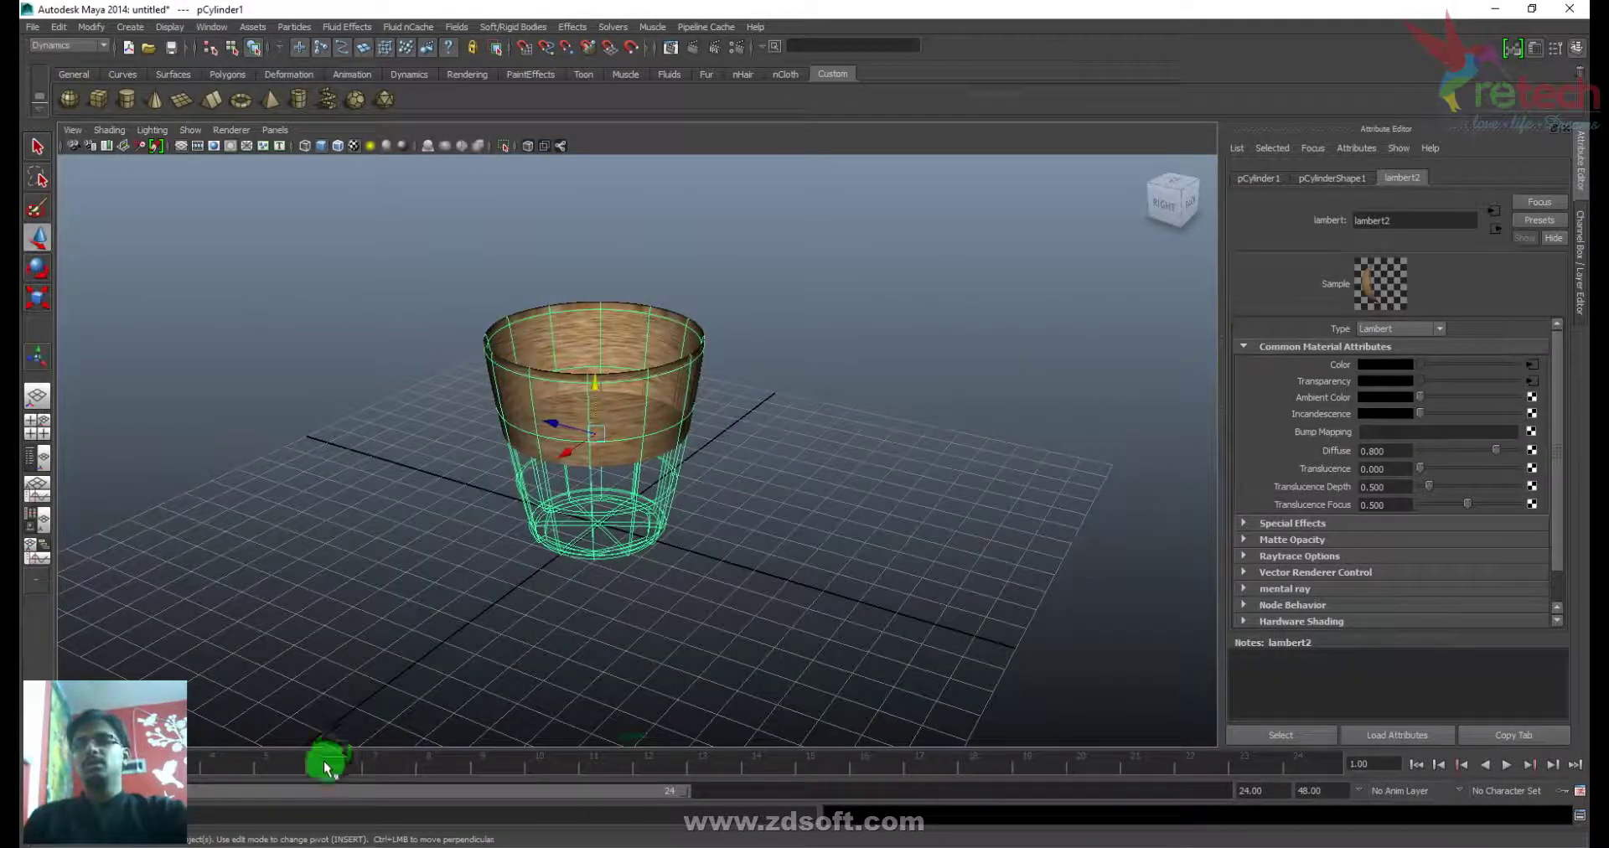
{"action": "mouse_move", "coordinate": [327, 759]}
{"action": "left_mouse_down"}
{"action": "mouse_move", "coordinate": [151, 763]}
{"action": "mouse_move", "coordinate": [927, 750]}
{"action": "mouse_move", "coordinate": [1358, 764]}
{"action": "left_mouse_up"}
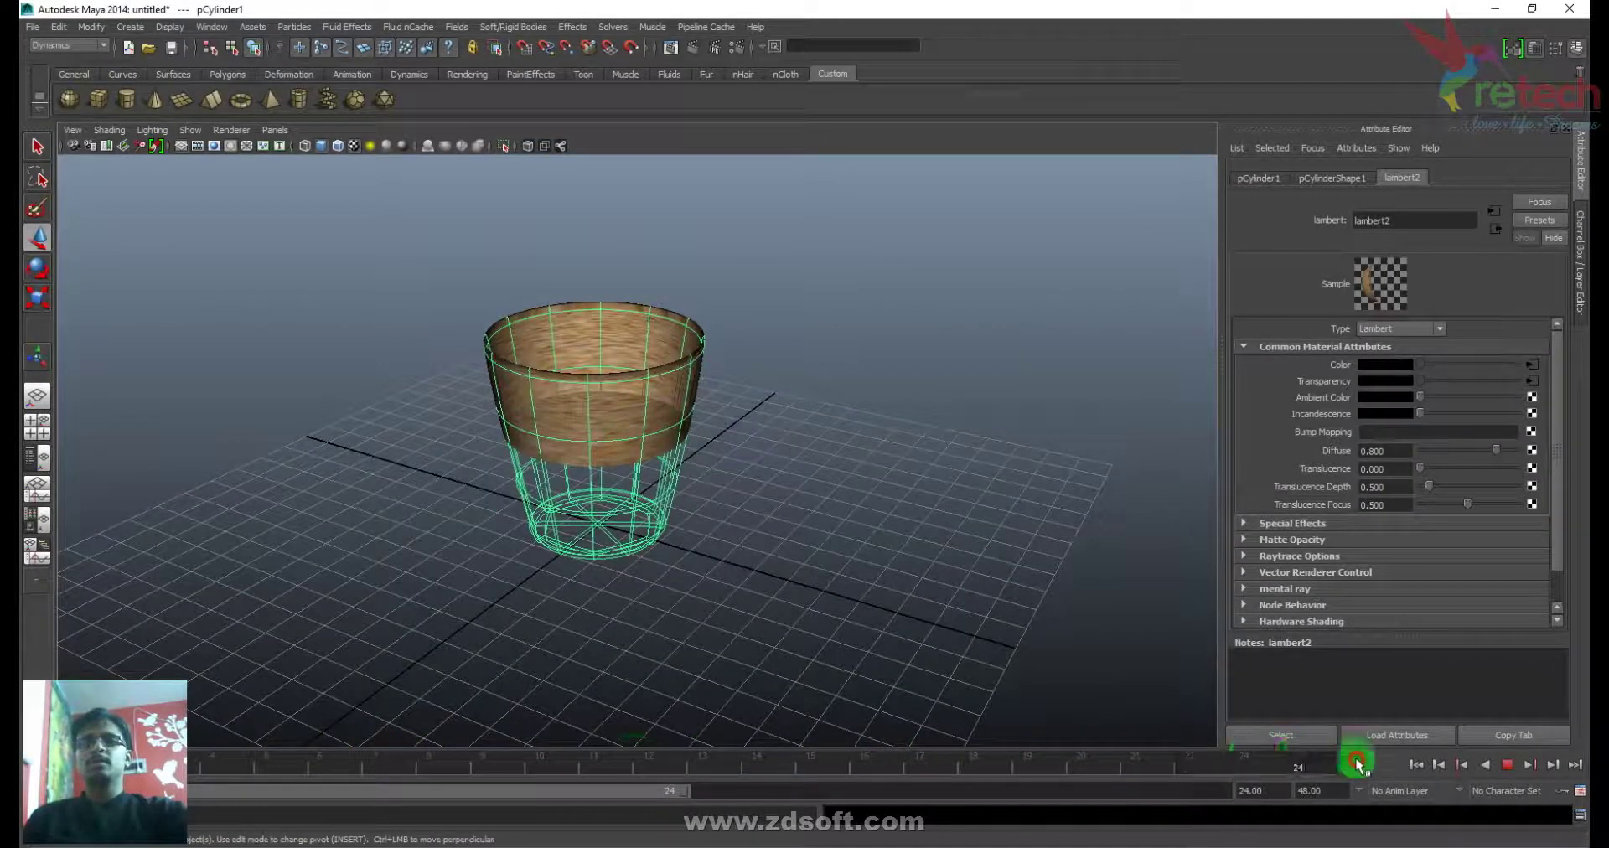
{"action": "key", "text": "alt+v"}
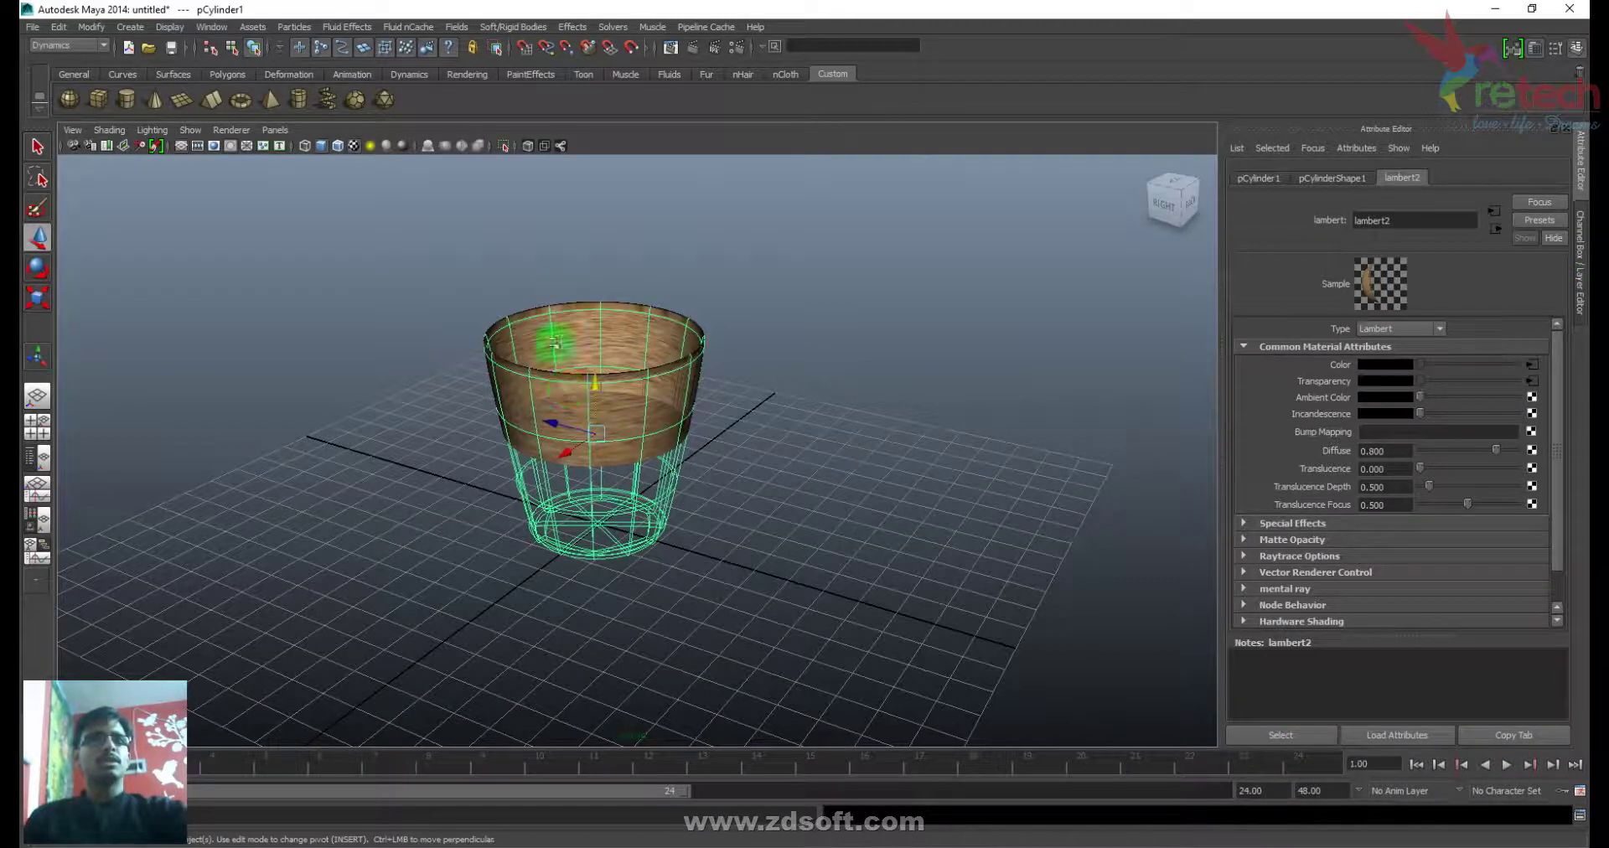
- Switch to the Polygons menu set and apply a planar UV mapping to the cup, fitted to the bounding box and projected from the X axis
{"action": "left_click", "coordinate": [219, 27]}
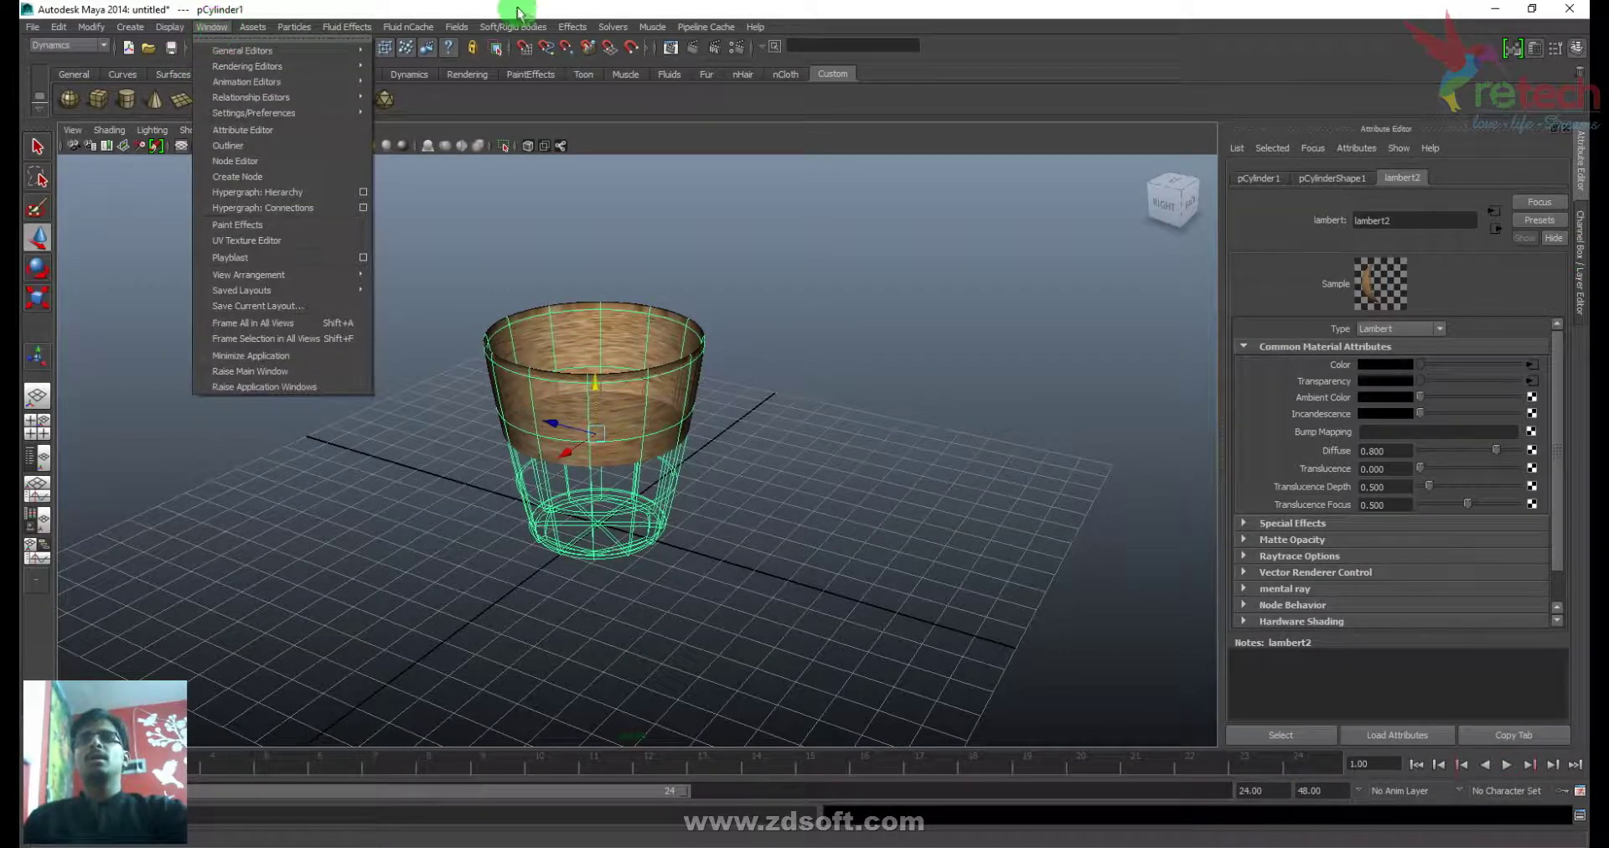
{"action": "mouse_move", "coordinate": [544, 28]}
{"action": "mouse_move", "coordinate": [625, 33]}
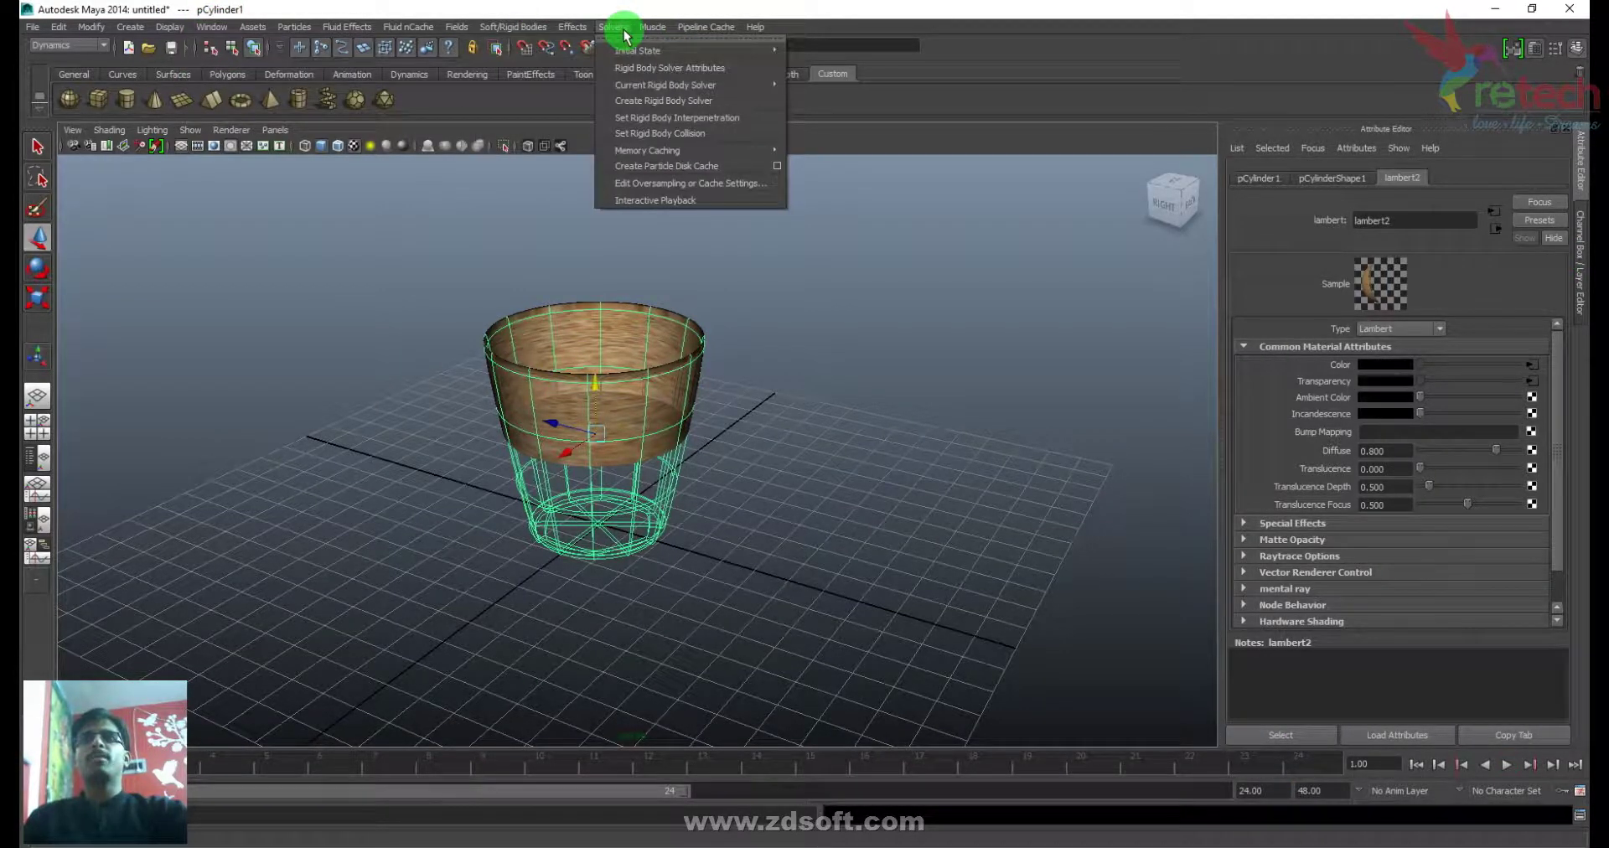
{"action": "mouse_move", "coordinate": [449, 32]}
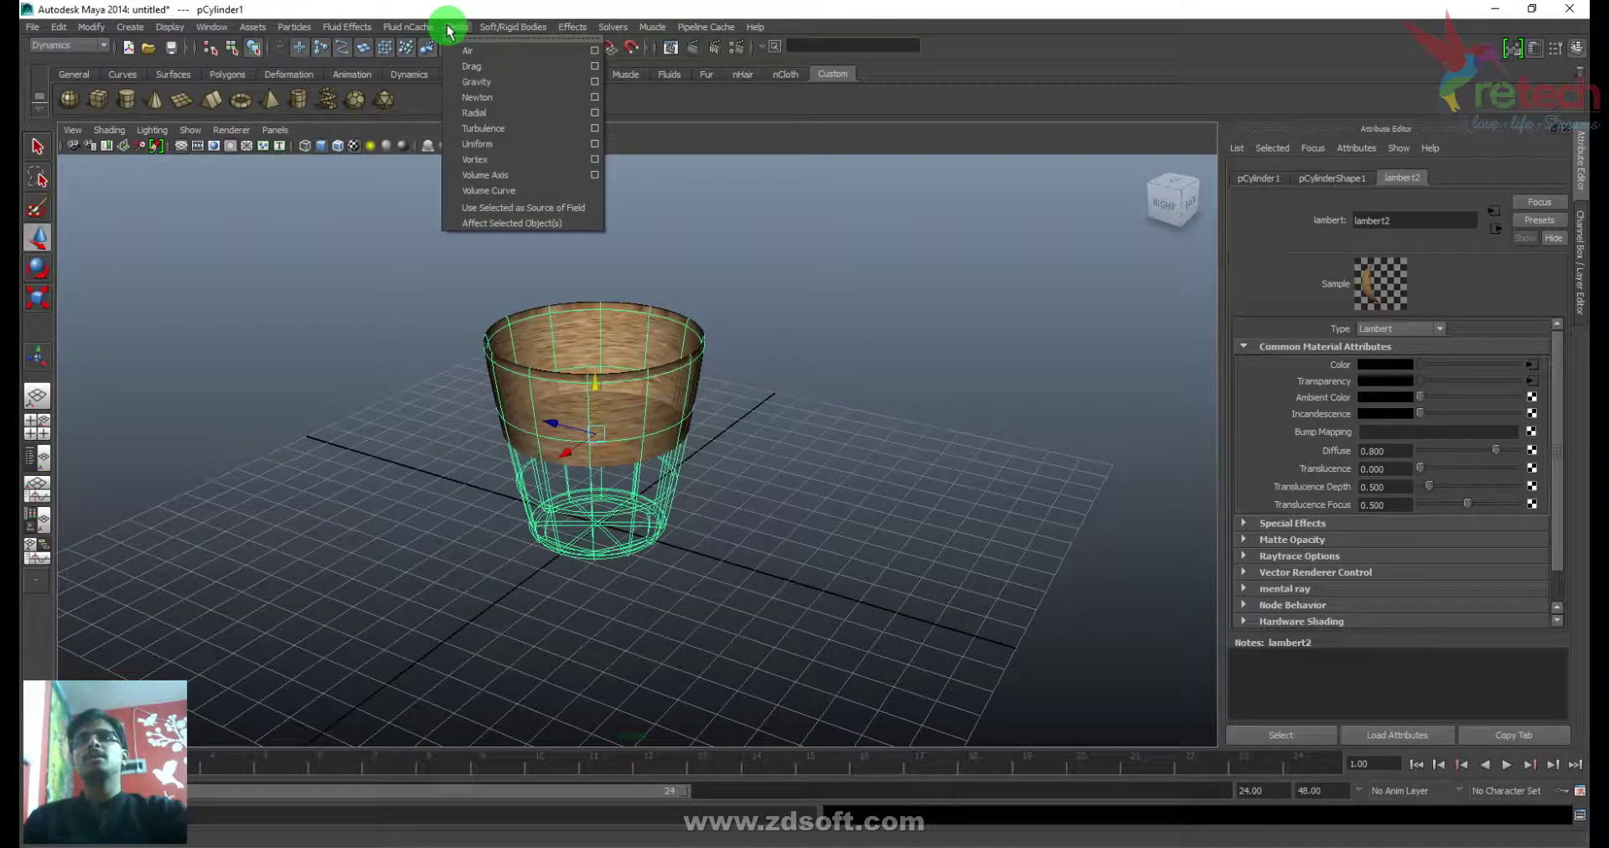
{"action": "left_click", "coordinate": [69, 46]}
{"action": "left_click", "coordinate": [66, 63]}
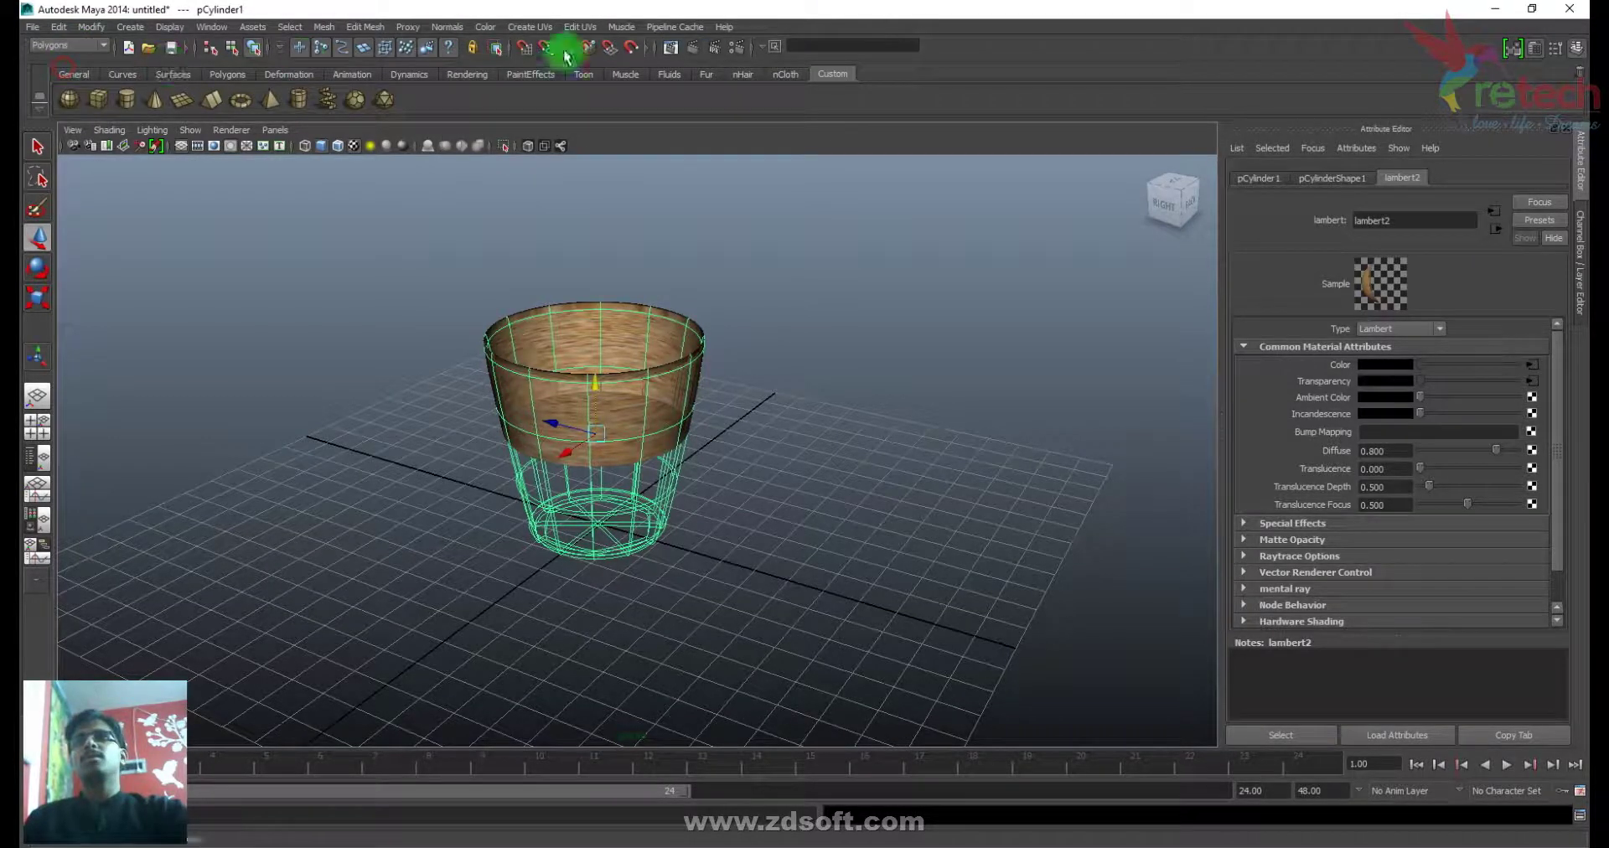
{"action": "left_click", "coordinate": [533, 29]}
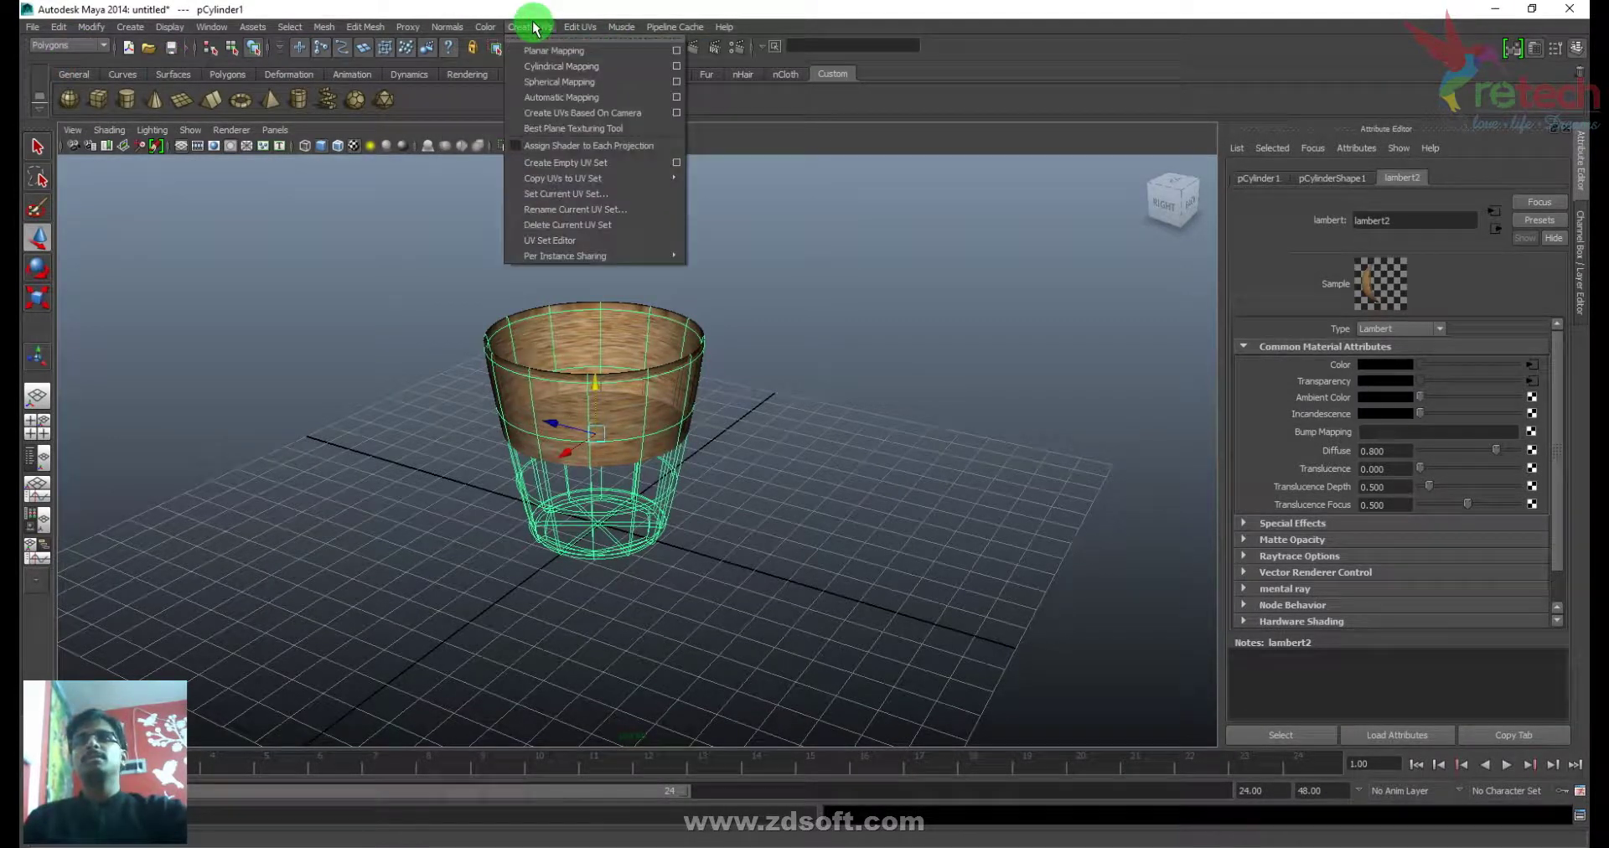
{"action": "left_click", "coordinate": [677, 53]}
{"action": "left_click", "coordinate": [983, 533]}
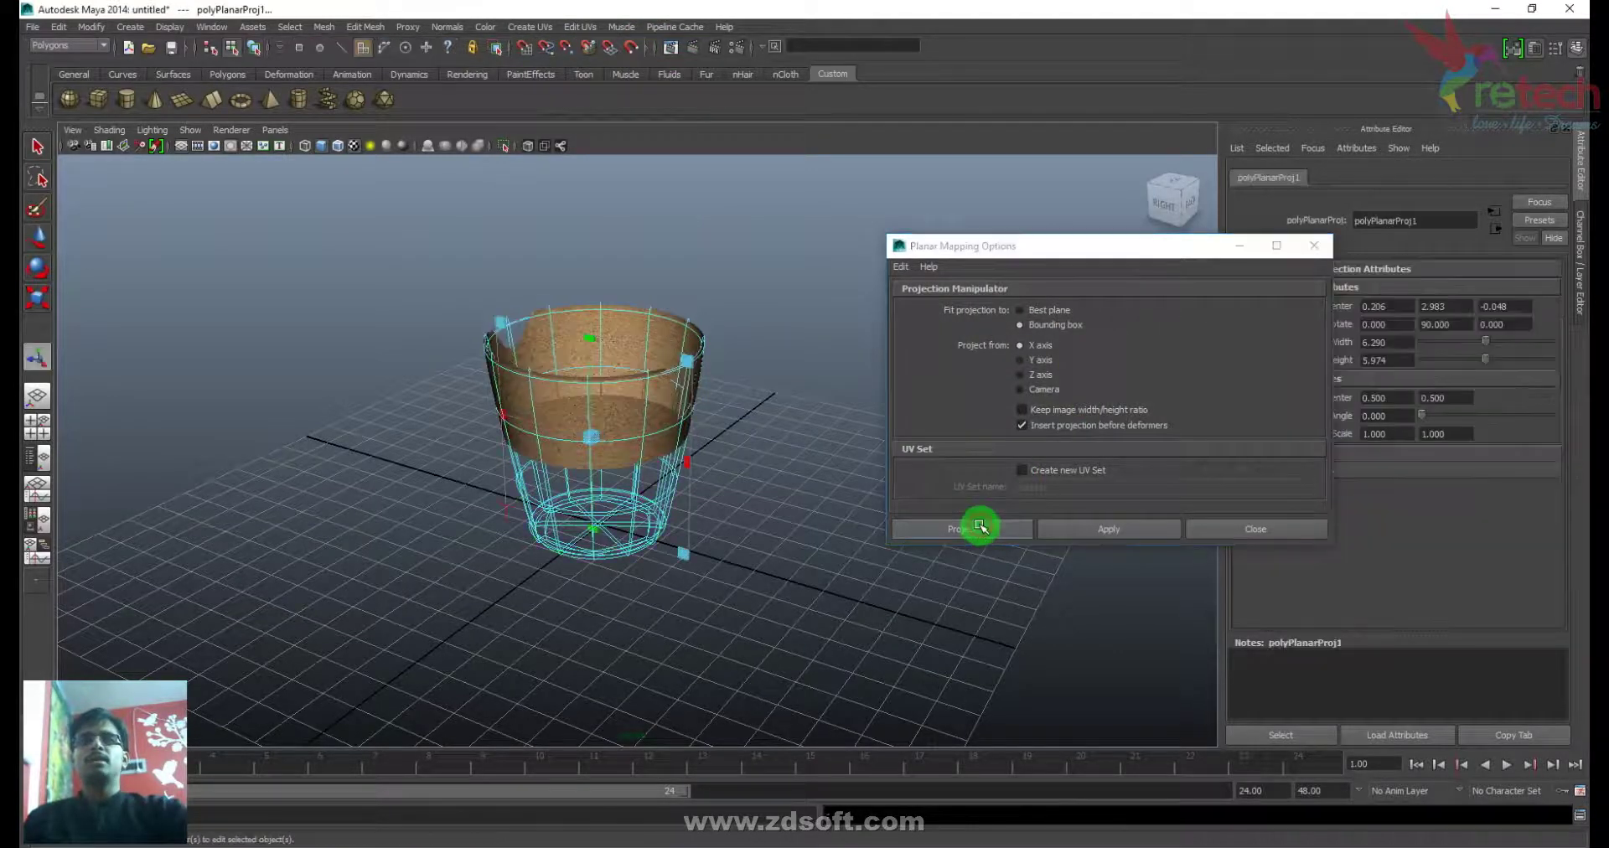
- Enlarge the planar projection to about 7.904 wide and 14.038 high and lower its center to about -0.427 so the sand covers the whole cup
{"action": "left_click_drag", "start_coordinate": [736, 525], "coordinate": [807, 457], "text": "alt"}
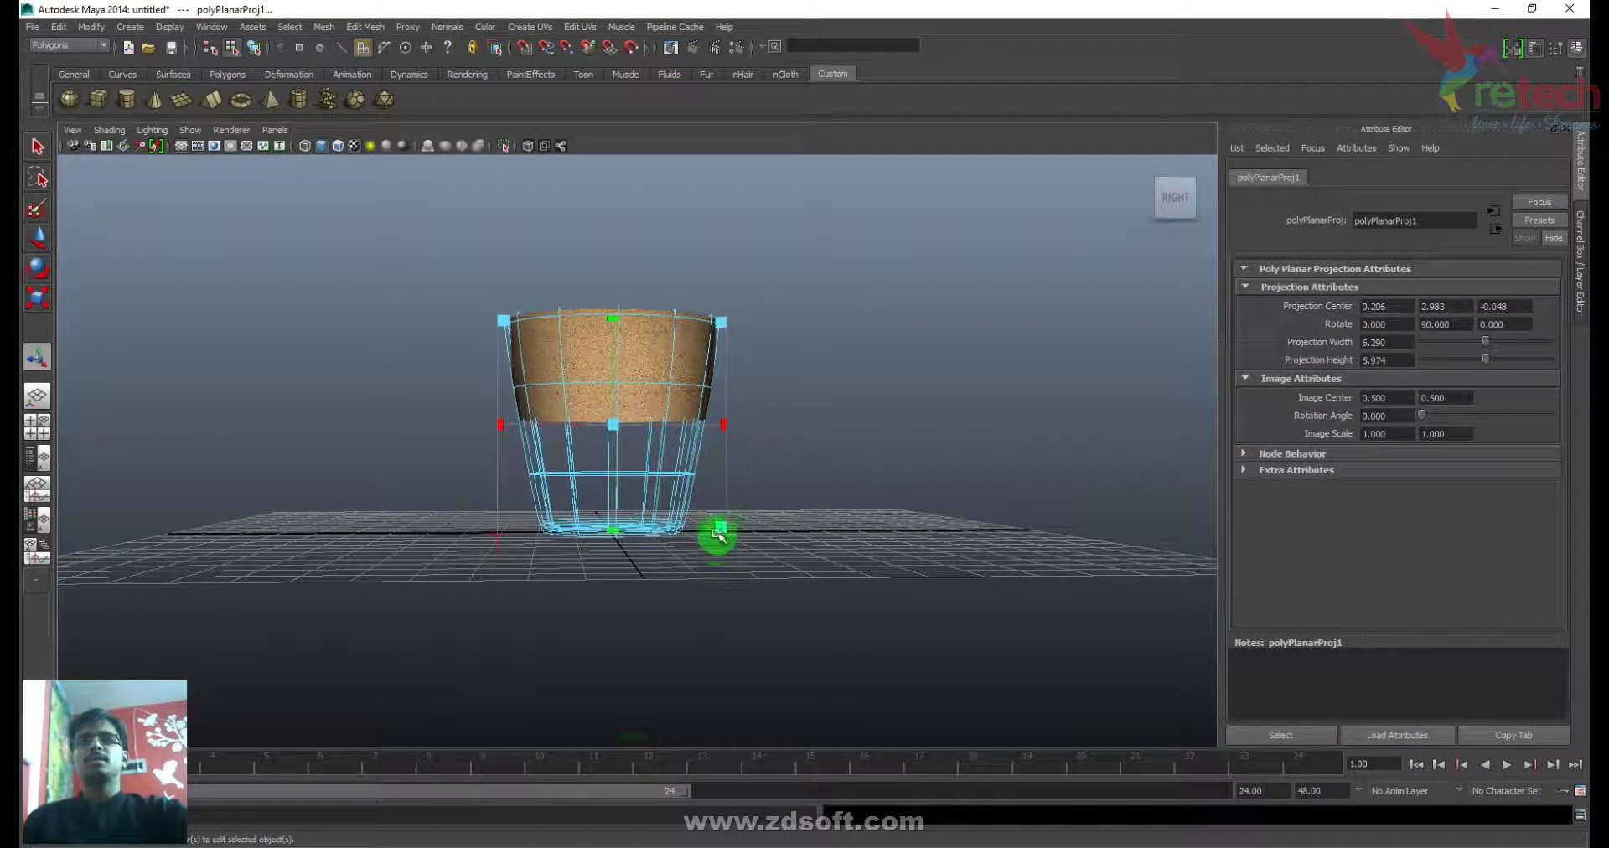
{"action": "left_click_drag", "start_coordinate": [615, 536], "coordinate": [611, 678]}
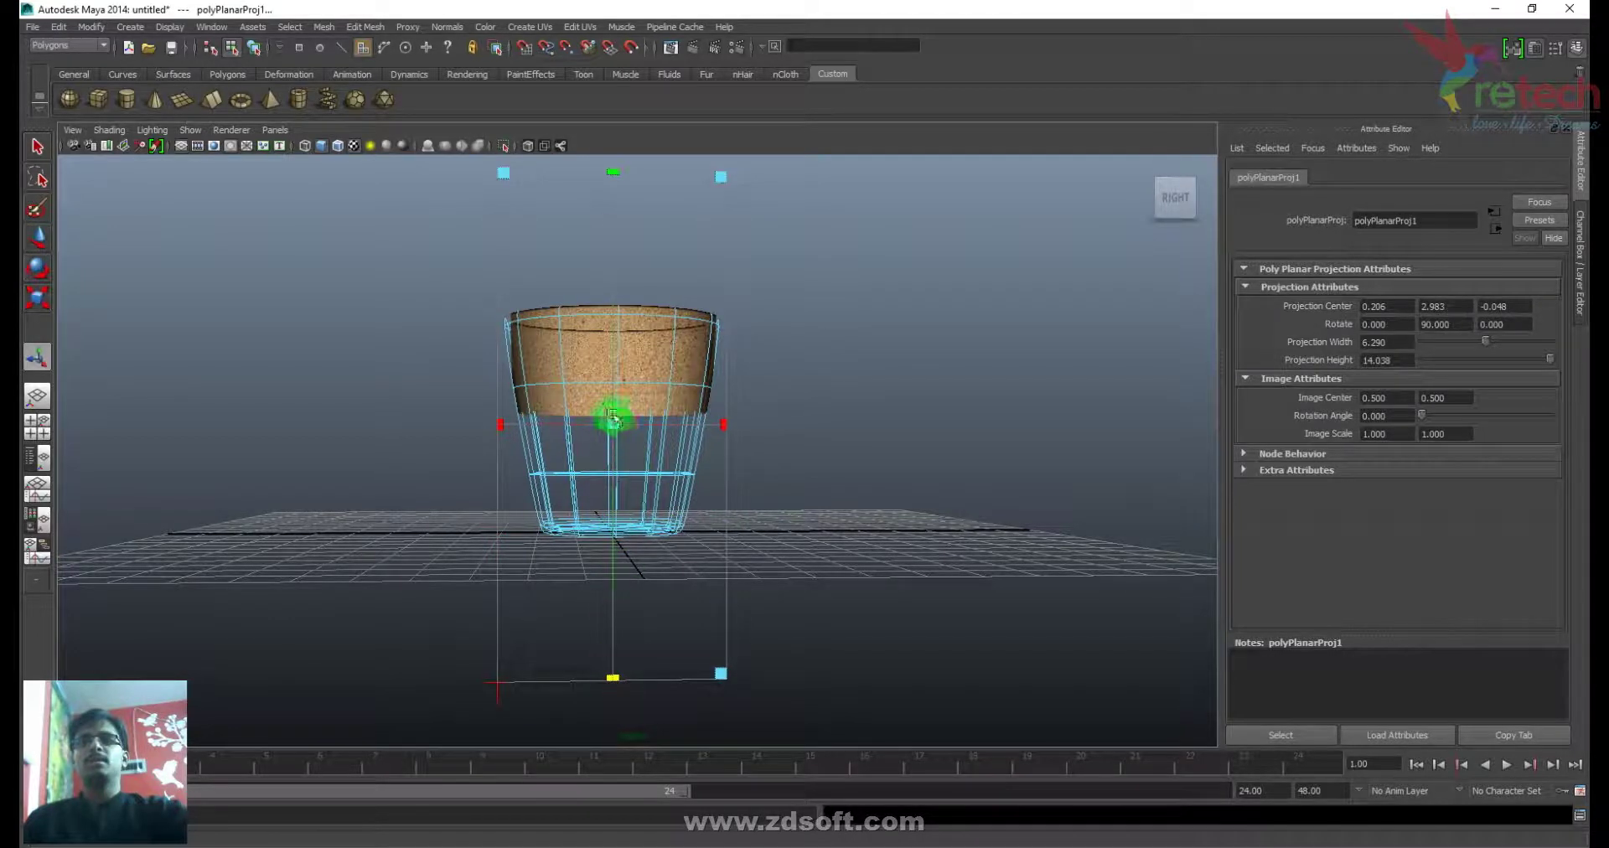
{"action": "left_click_drag", "start_coordinate": [613, 417], "coordinate": [618, 545]}
{"action": "left_click_drag", "start_coordinate": [729, 525], "coordinate": [748, 559], "text": "alt"}
{"action": "left_click_drag", "start_coordinate": [665, 532], "coordinate": [729, 510], "text": "alt"}
{"action": "key", "text": "w"}
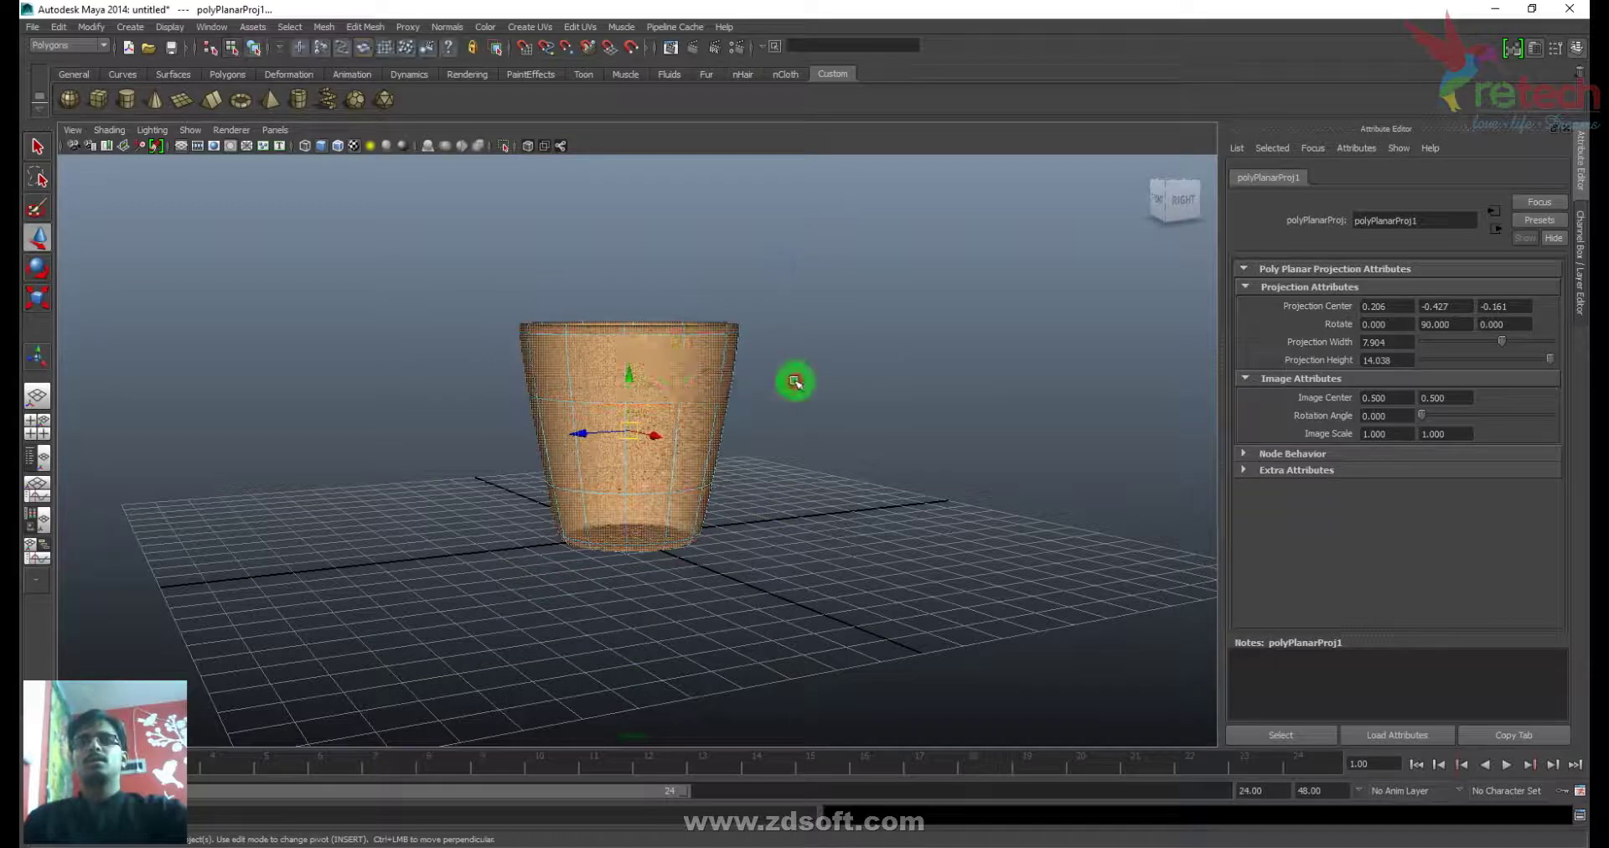
{"action": "left_click", "coordinate": [793, 381]}
{"action": "left_click_drag", "start_coordinate": [794, 382], "coordinate": [629, 378], "text": "alt"}
- Enable the image sequence option on the file texture connected to the cup material's color
{"action": "left_click", "coordinate": [686, 341]}
{"action": "right_click", "coordinate": [685, 341]}
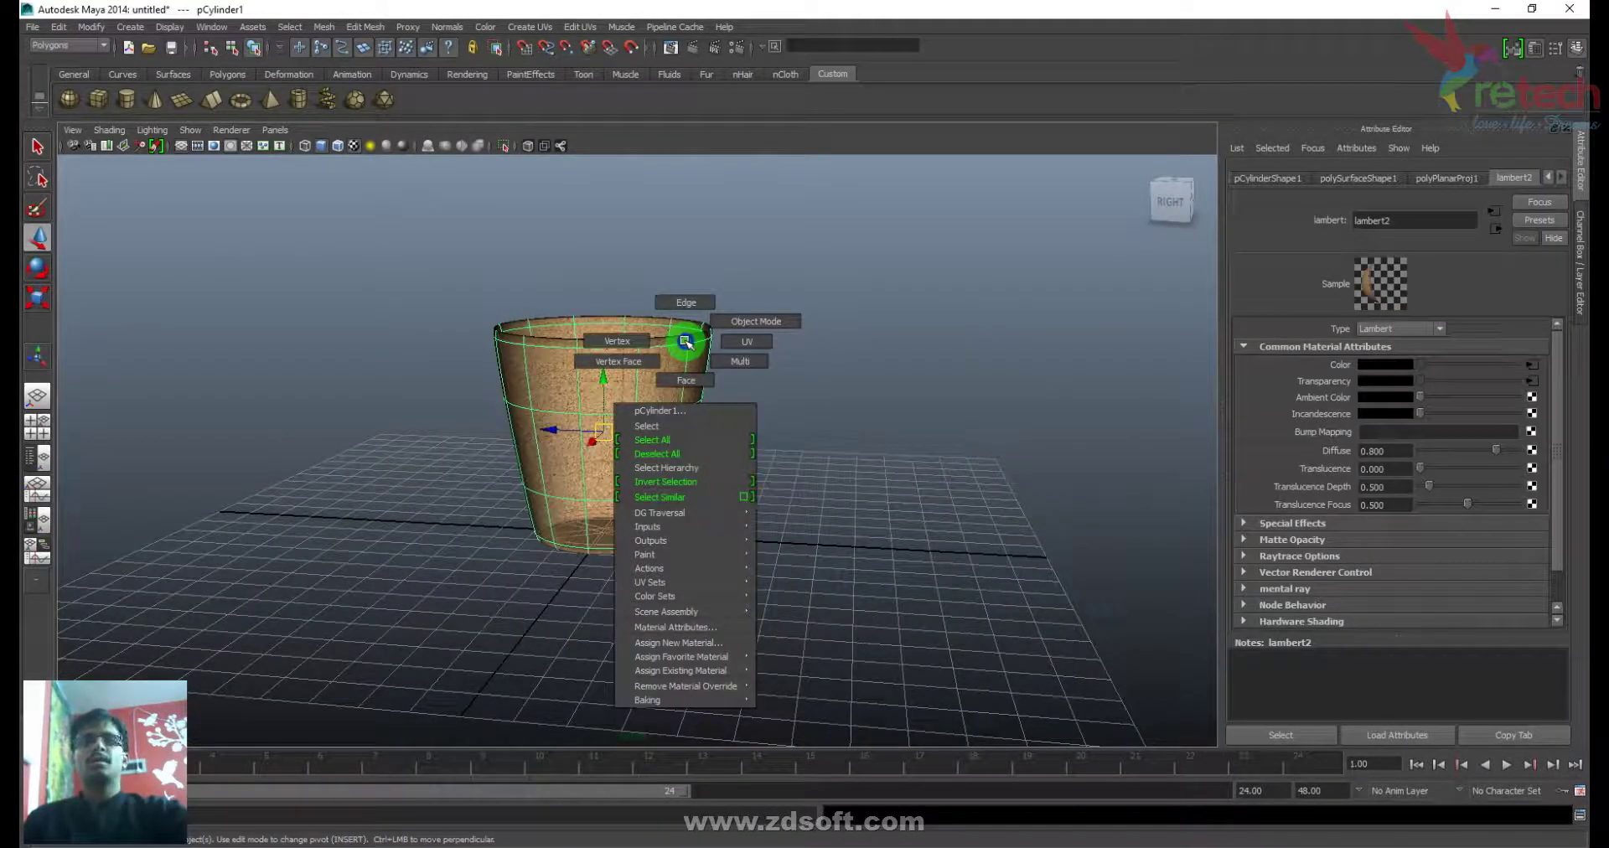
{"action": "left_click", "coordinate": [1454, 373]}
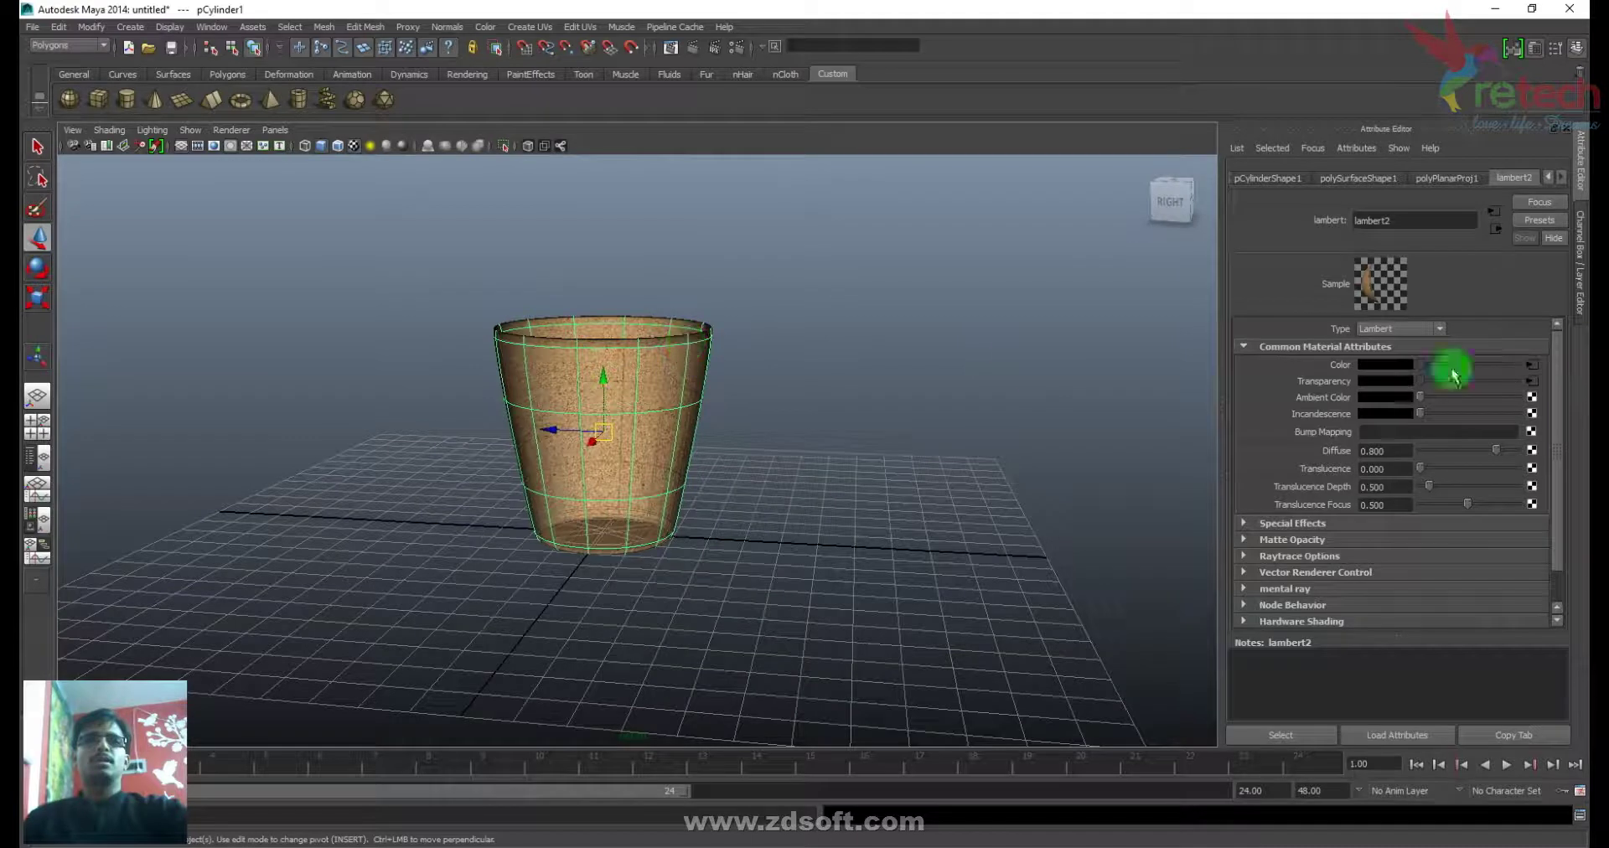
{"action": "left_click", "coordinate": [1531, 366]}
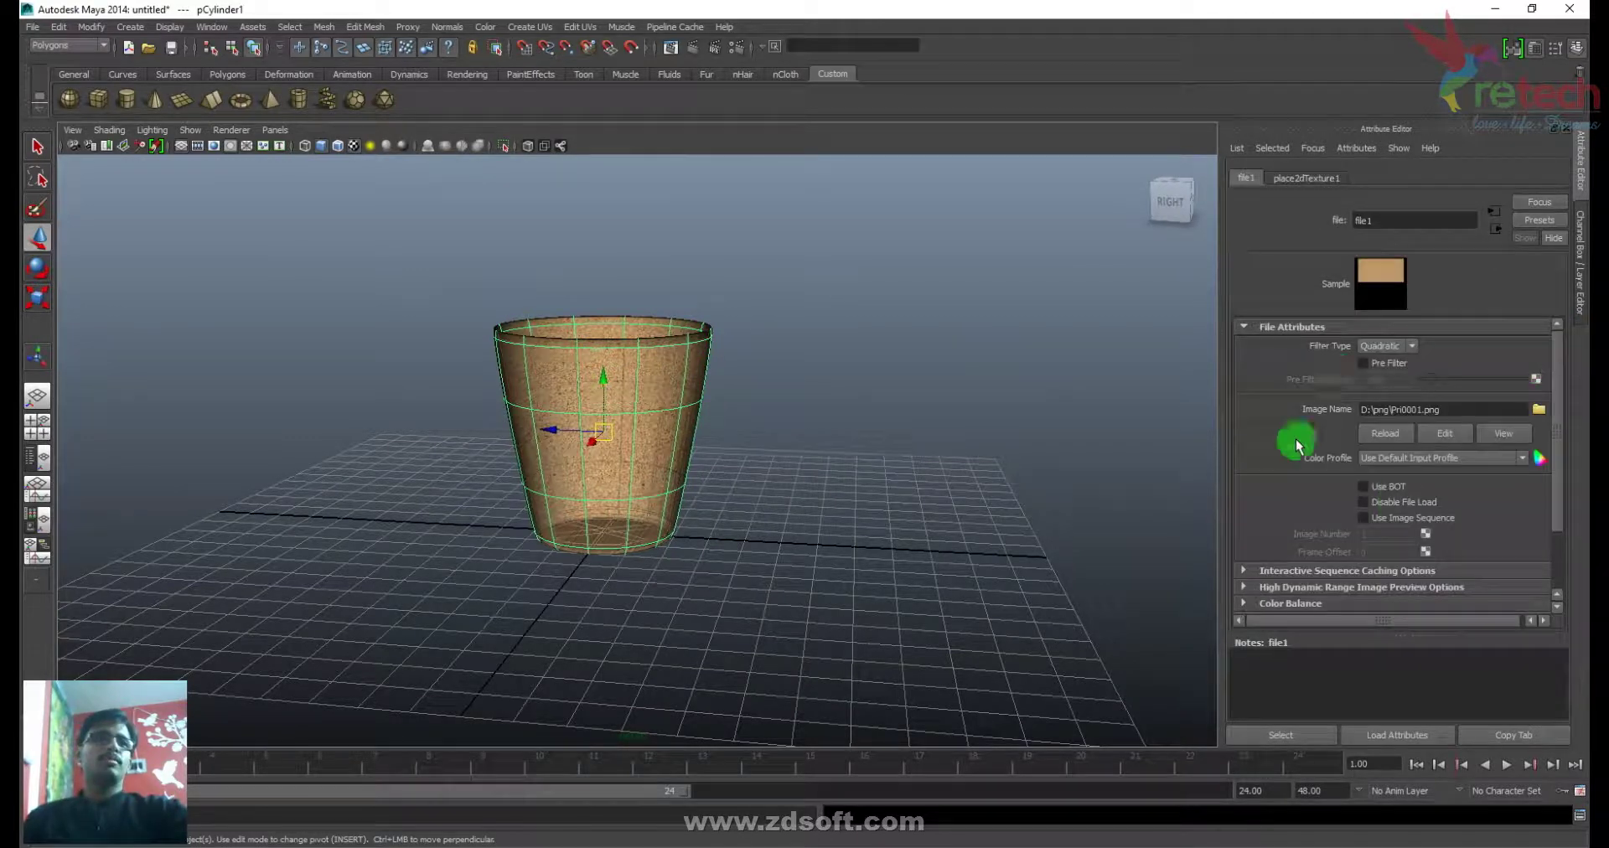
{"action": "left_click", "coordinate": [1417, 521]}
- Set the animation end to frame 1000 and the playback range end to frame 100
{"action": "left_click", "coordinate": [1269, 817]}
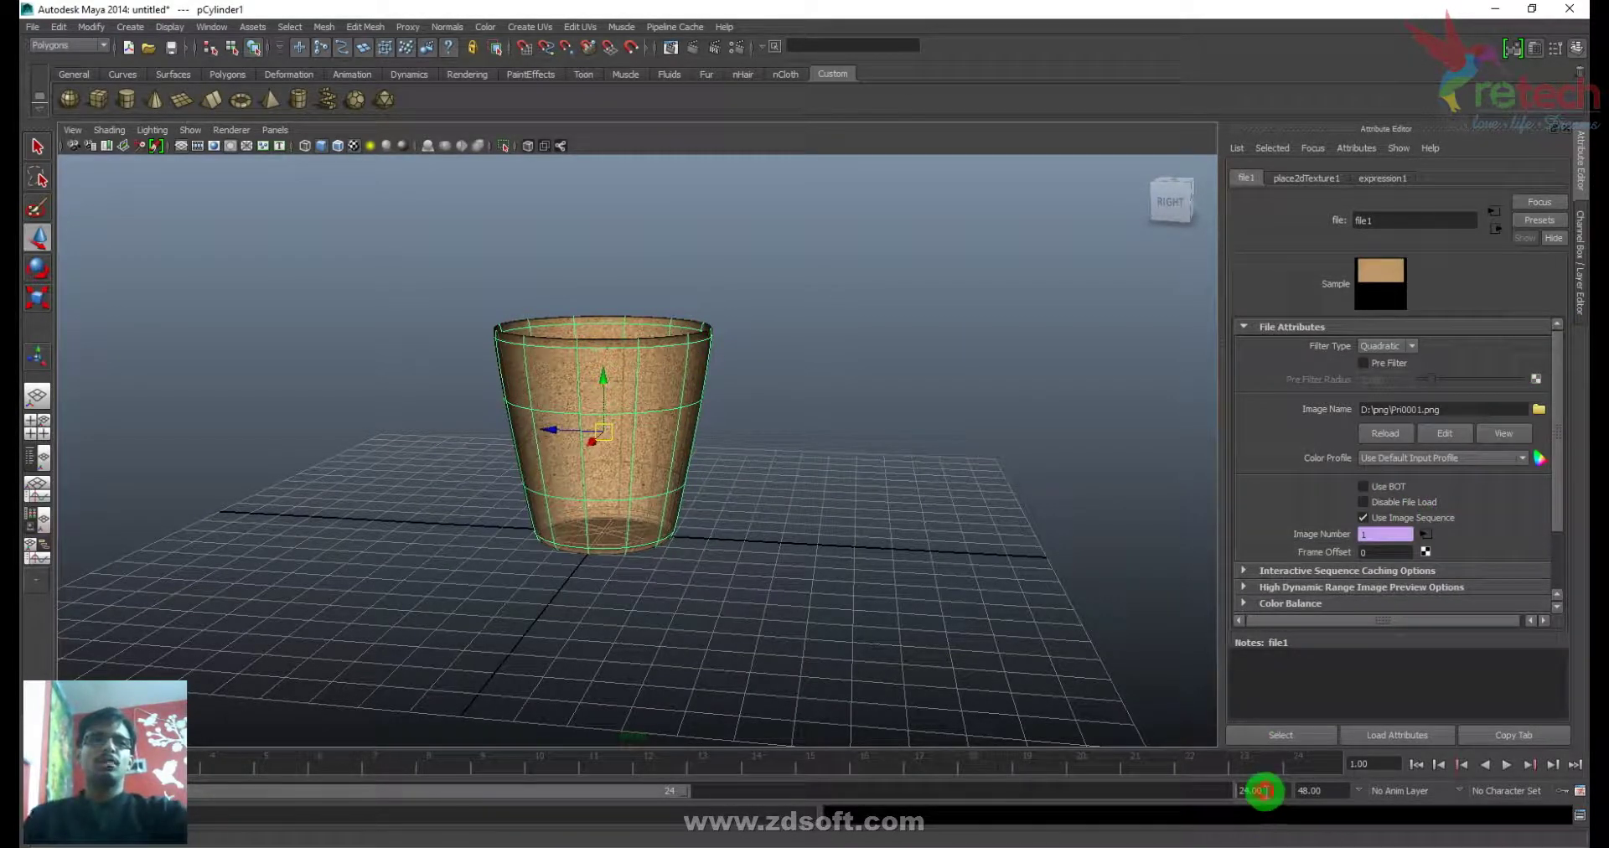
{"action": "left_click", "coordinate": [1263, 790]}
{"action": "type", "text": "1000"}
{"action": "key", "text": "Return"}
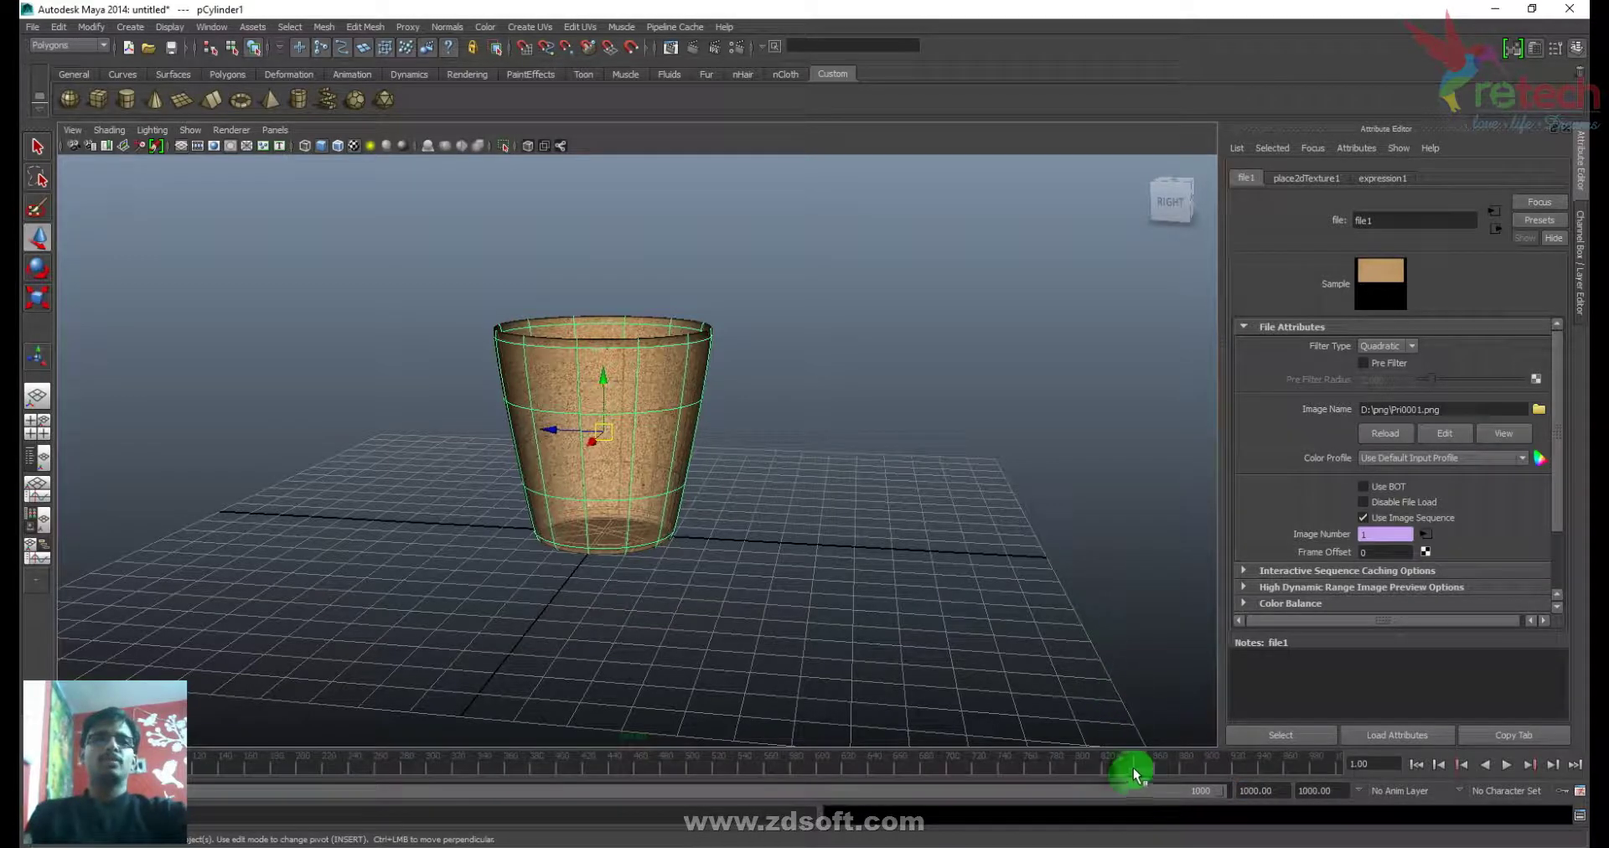
{"action": "type", "text": "100"}
{"action": "key", "text": "Return"}
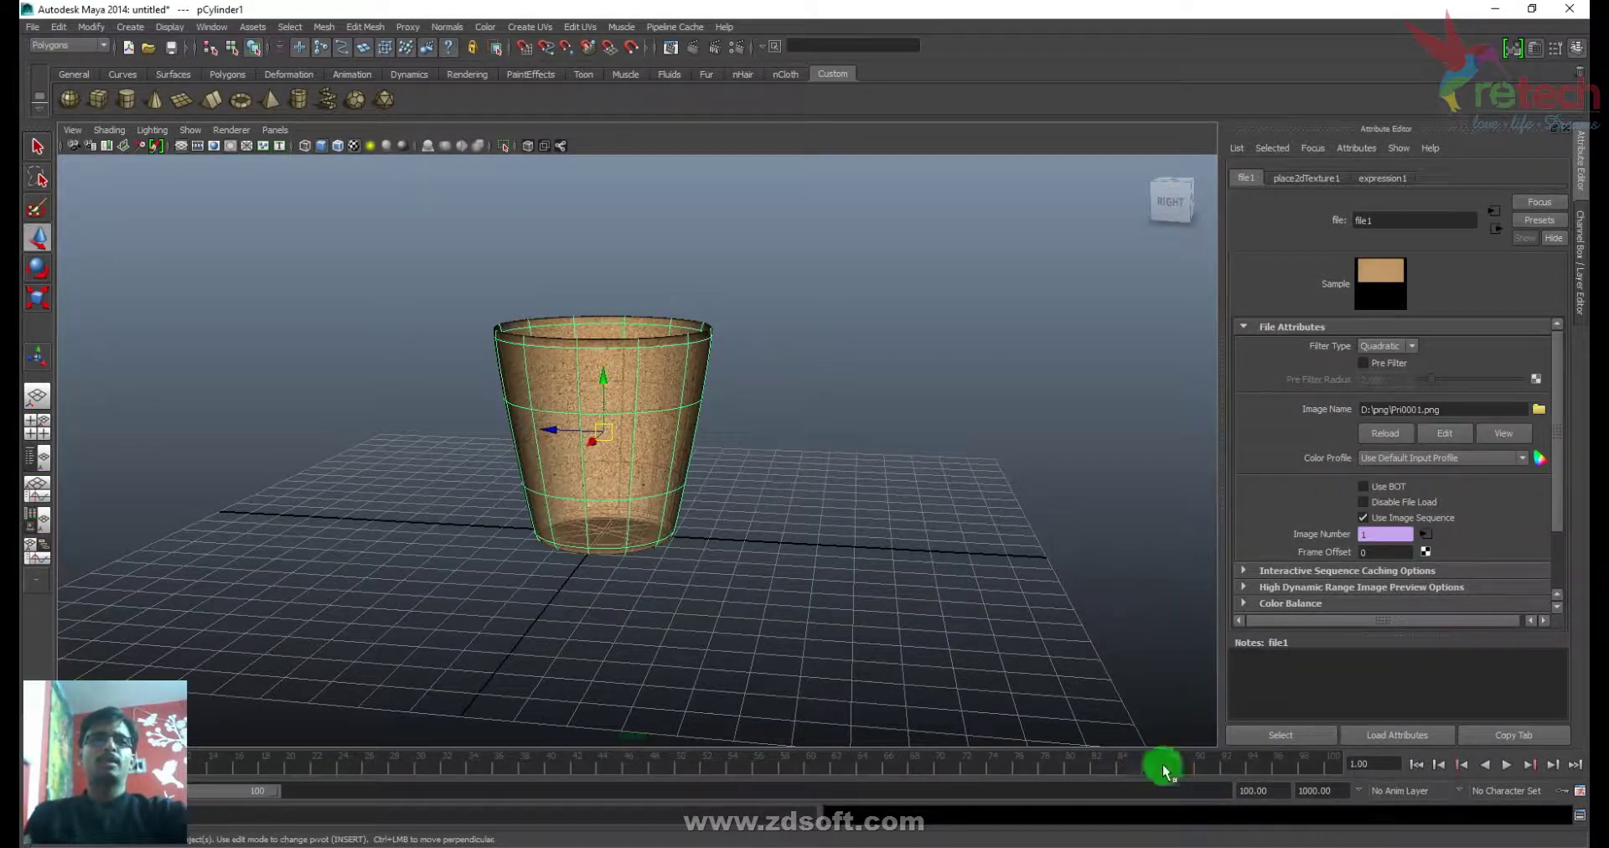
- Scrub and play the cup's texture animation, and set the playback range end to frame 98
{"action": "left_click_drag", "start_coordinate": [1161, 765], "coordinate": [21, 742]}
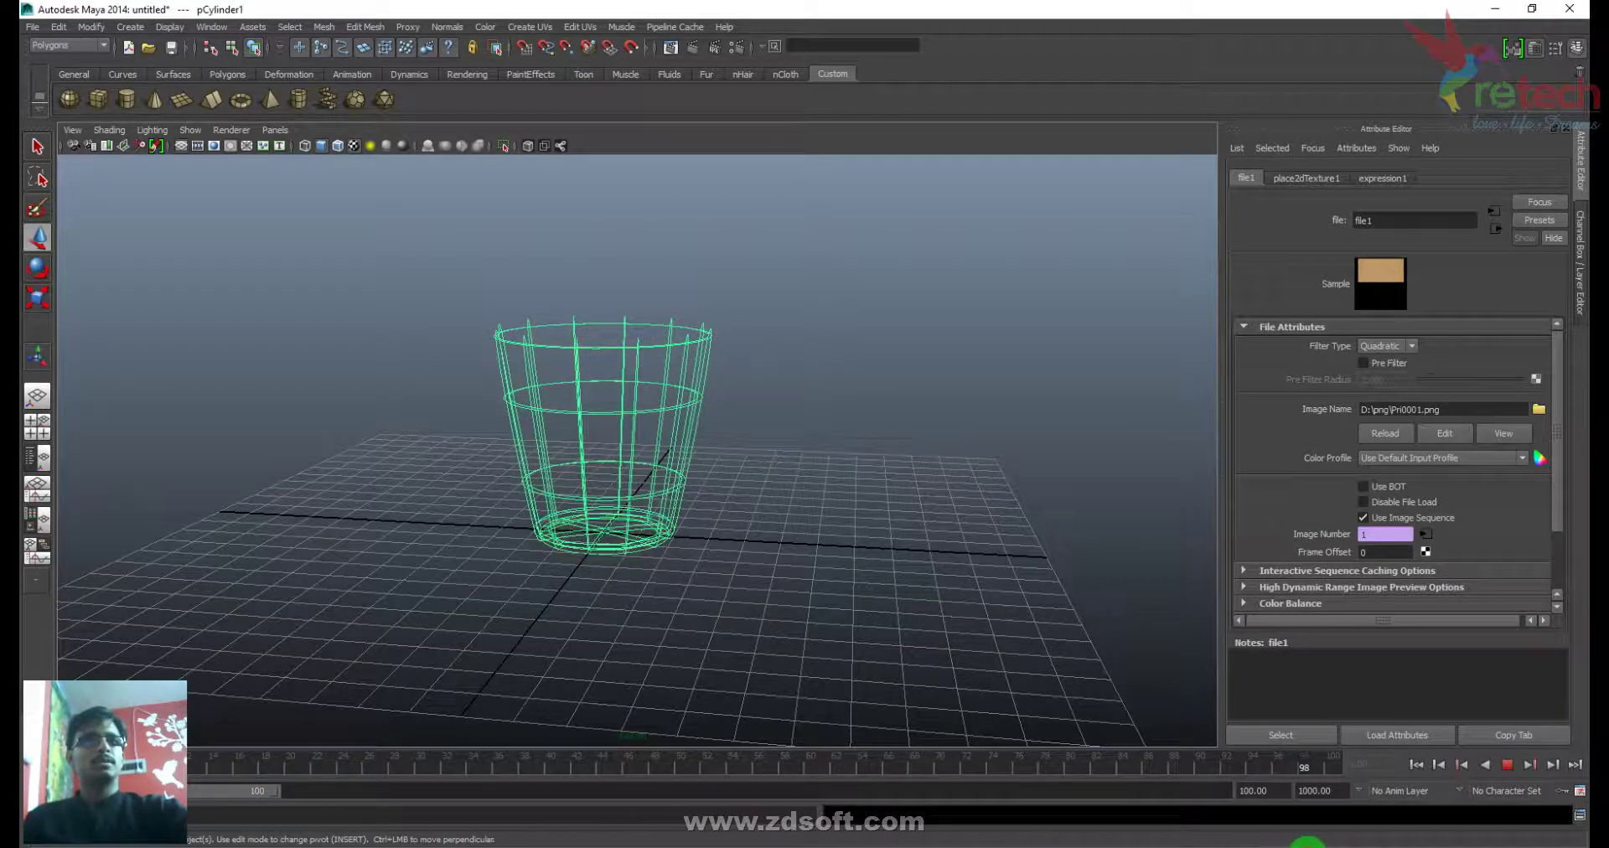
{"action": "key", "text": "Escape"}
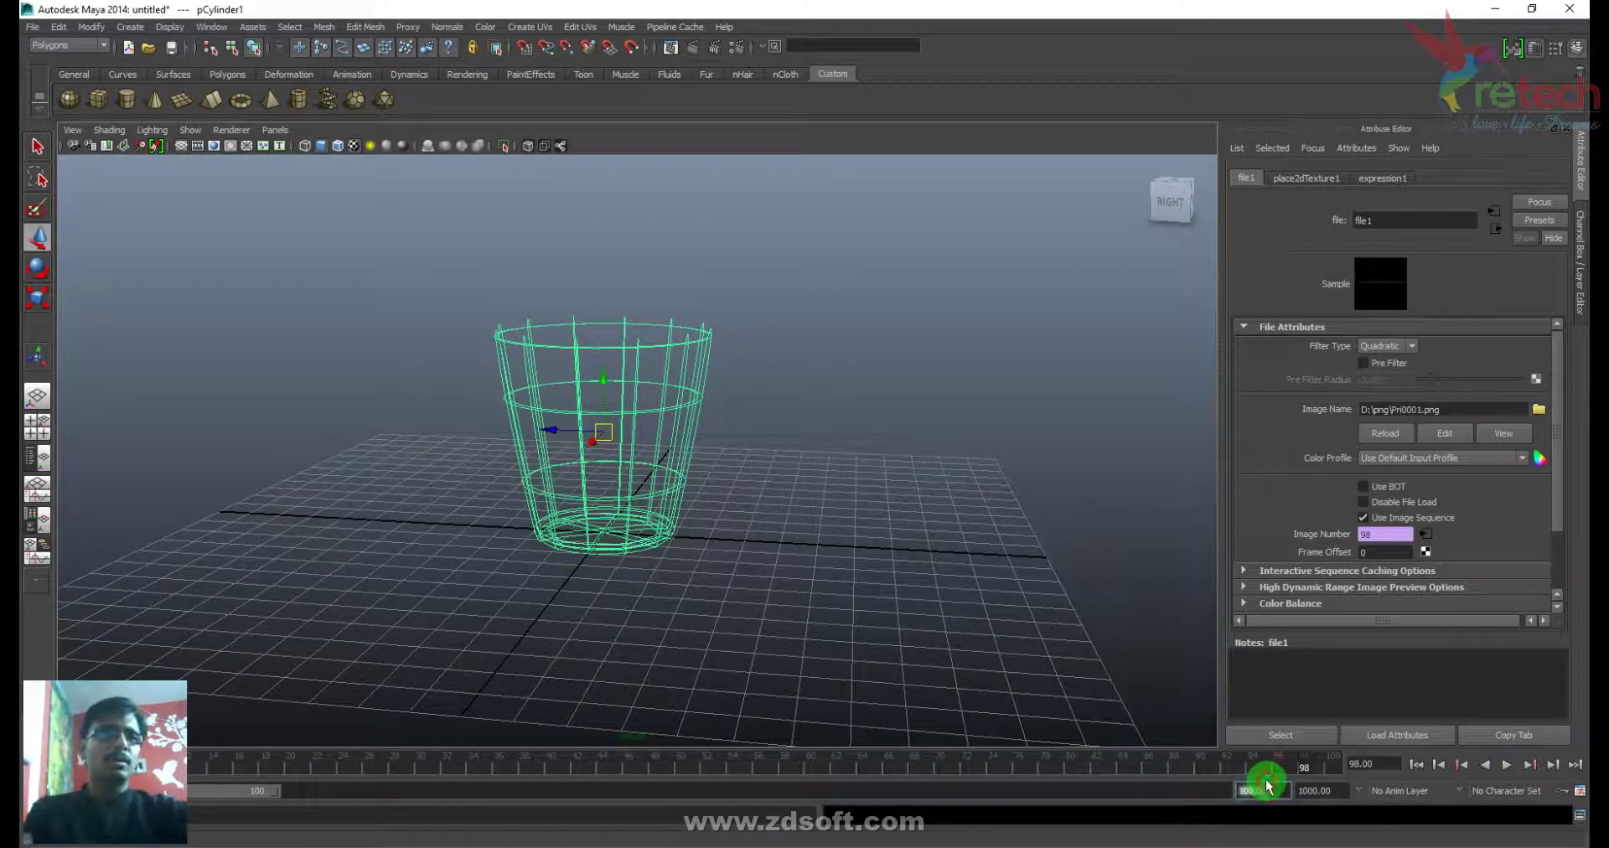
{"action": "type", "text": "8"}
{"action": "key", "text": "Return"}
- Replay the texture animation, return to the first frame, and examine the cup from the side and from above
{"action": "key", "text": "alt+v"}
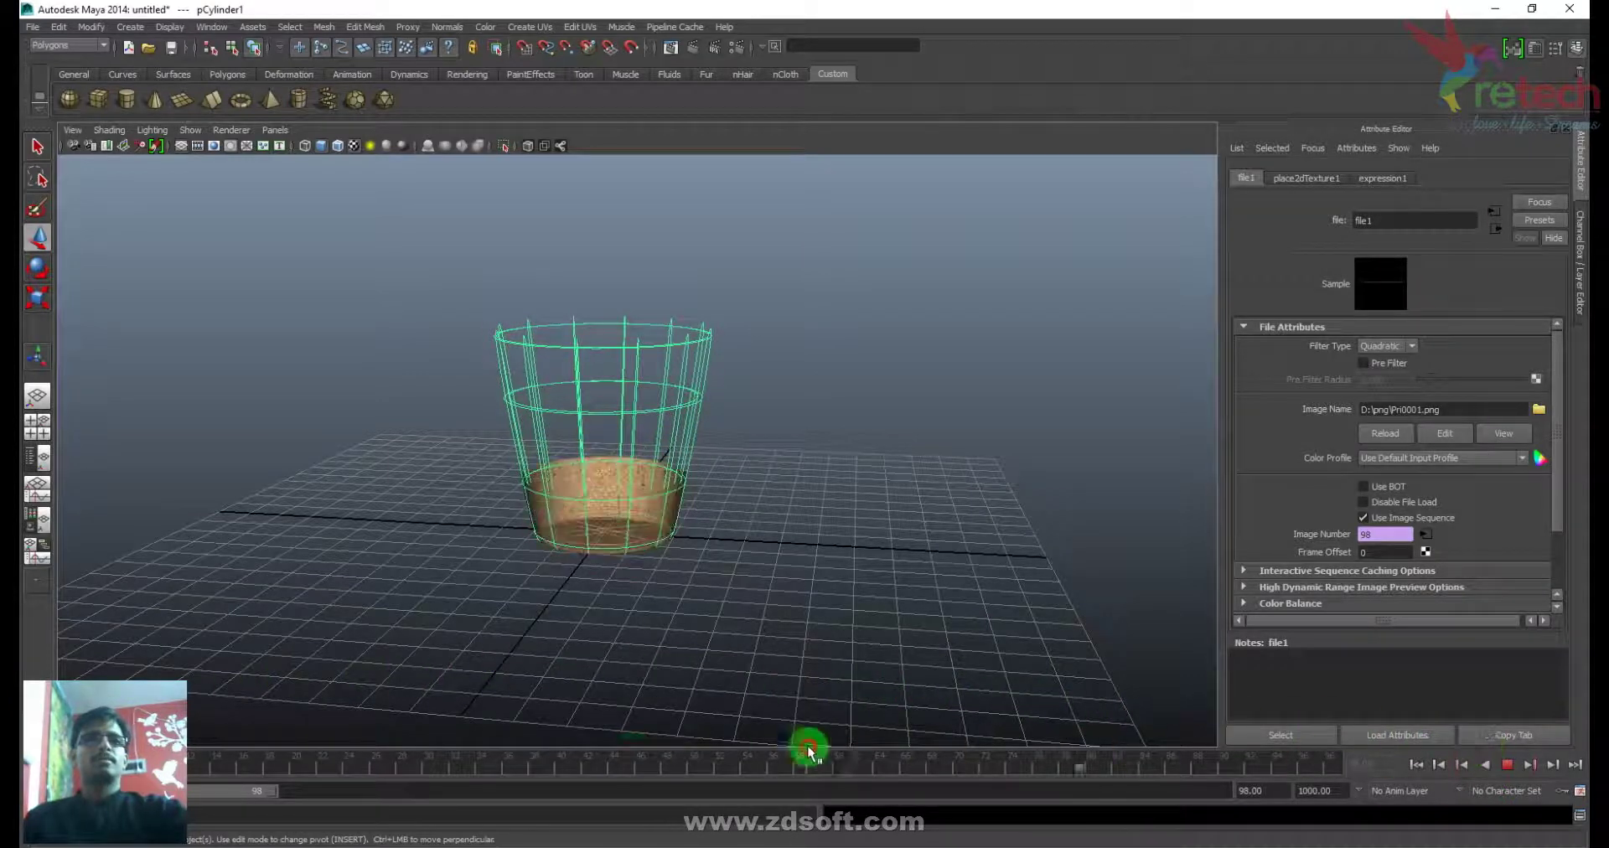
{"action": "left_click", "coordinate": [221, 781]}
{"action": "left_click_drag", "start_coordinate": [567, 556], "coordinate": [568, 461], "text": "alt"}
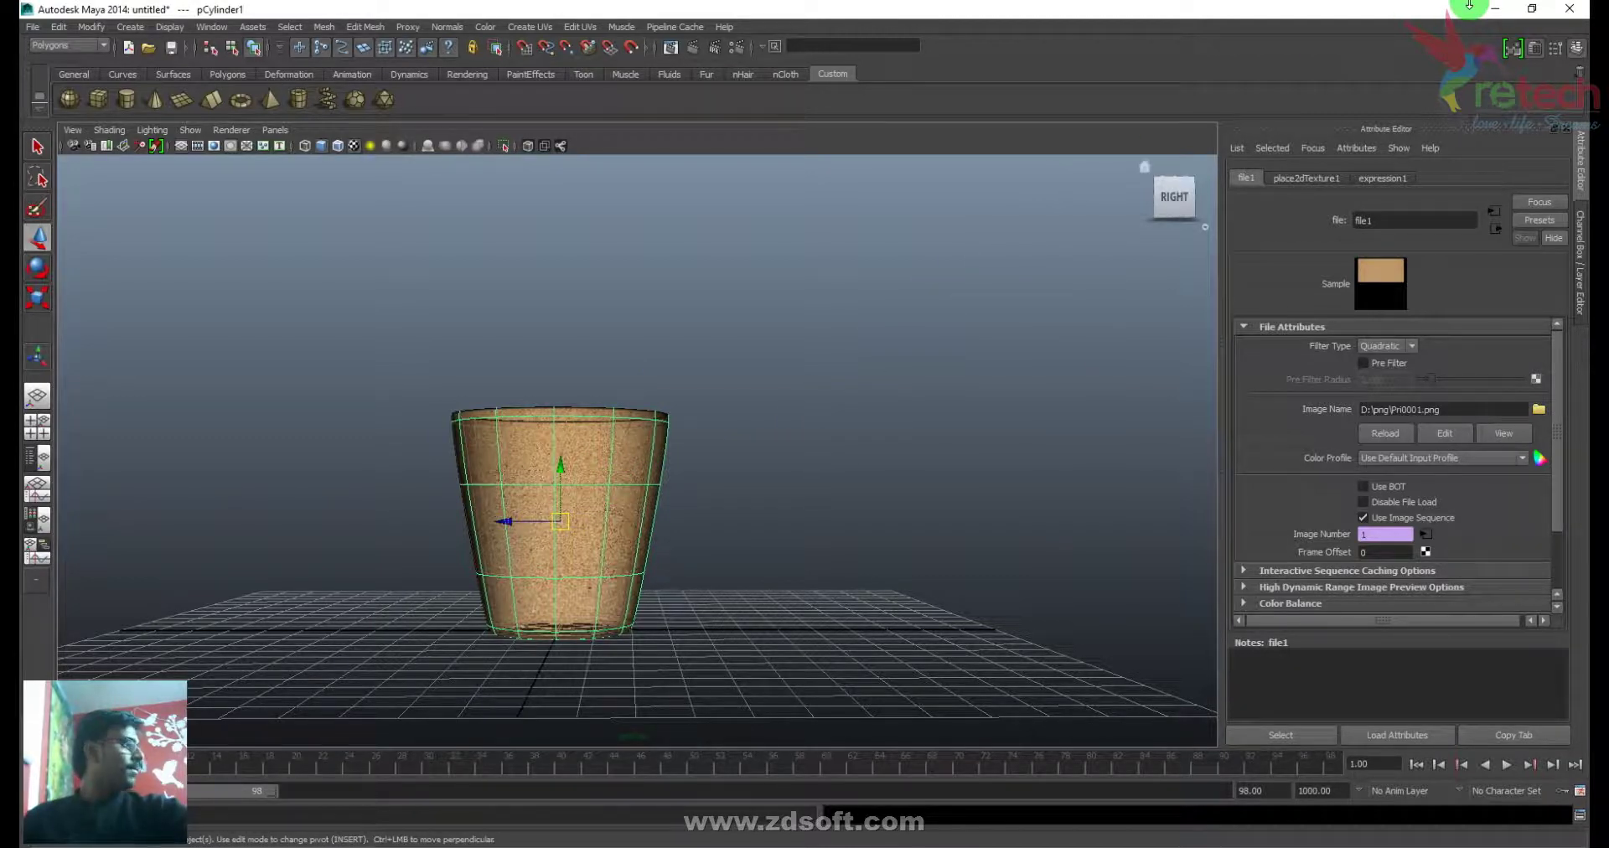
{"action": "left_click_drag", "start_coordinate": [721, 513], "coordinate": [727, 618], "text": "alt"}
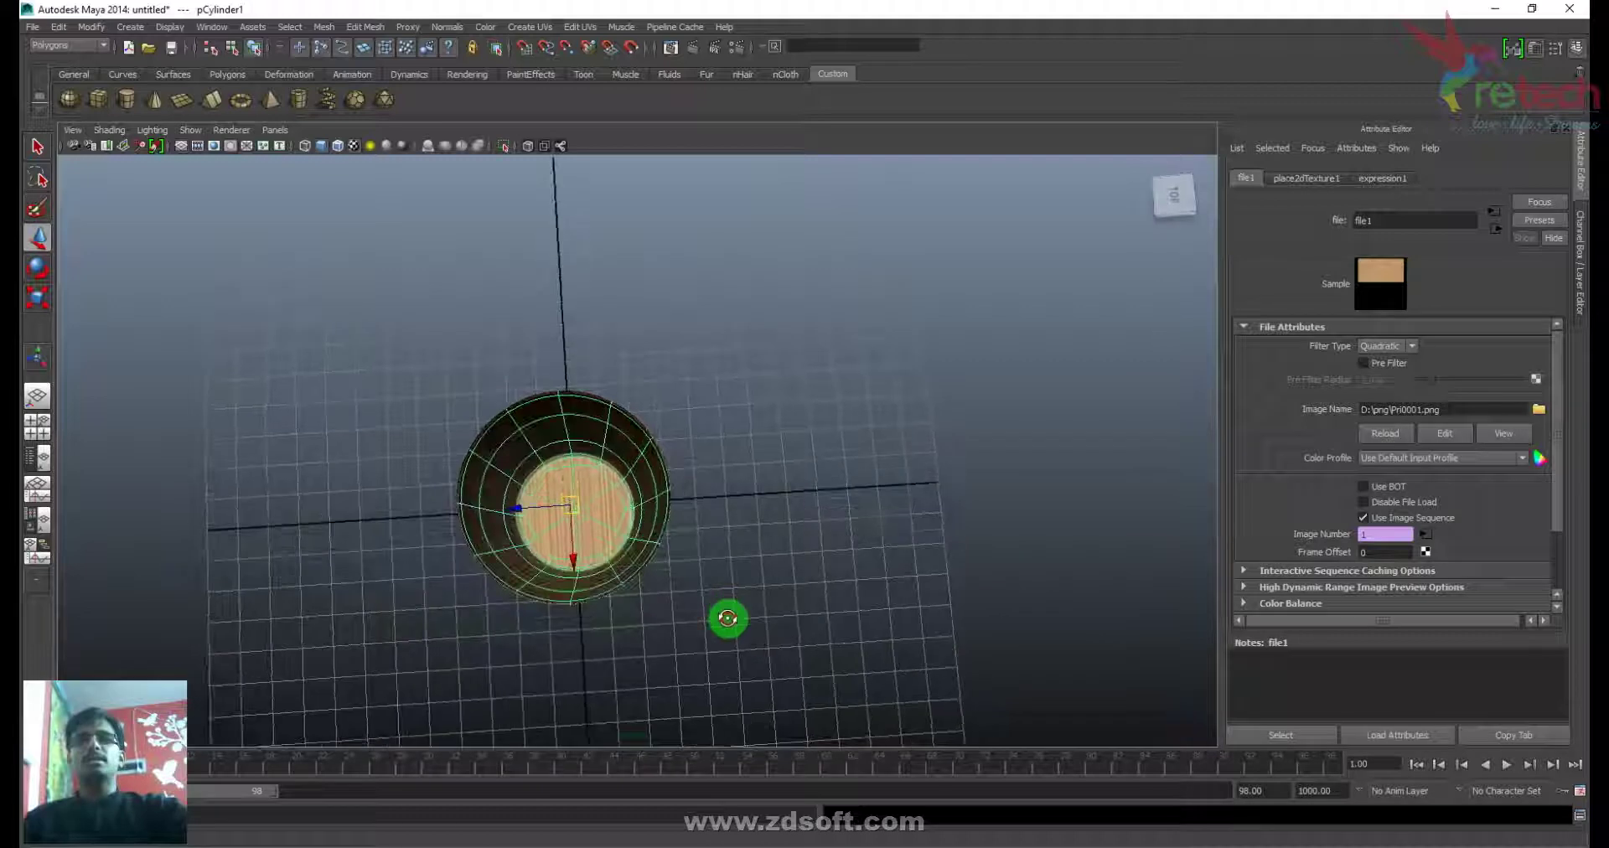
{"action": "left_click", "coordinate": [813, 495]}
{"action": "left_click", "coordinate": [660, 543]}
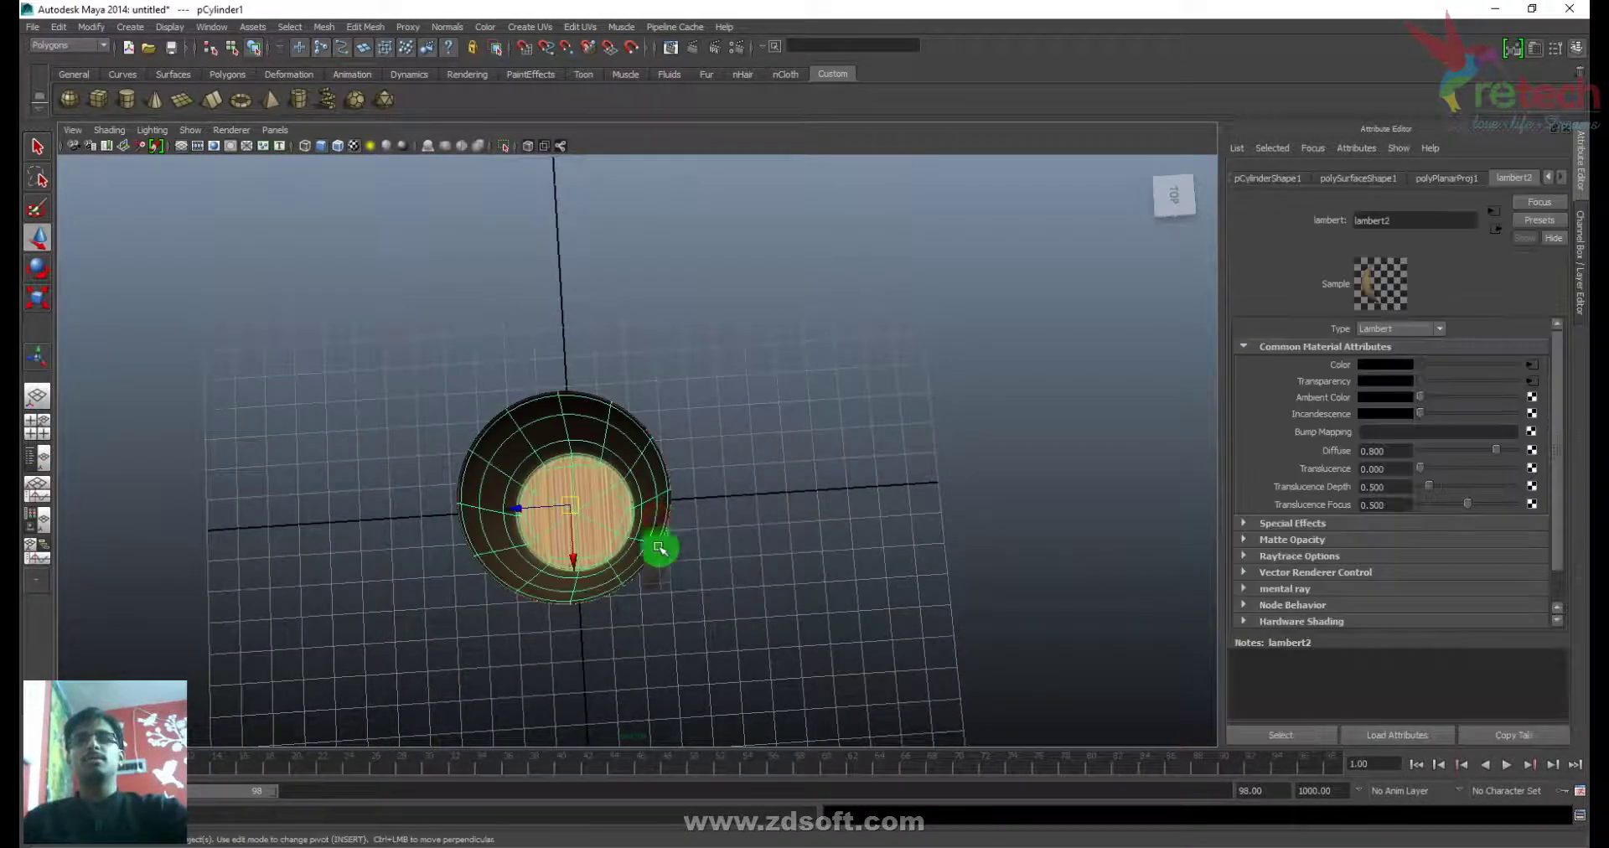
{"action": "mouse_move", "coordinate": [685, 636]}
{"action": "left_mouse_down", "text": "alt"}
{"action": "mouse_move", "coordinate": [676, 625]}
{"action": "mouse_move", "coordinate": [679, 650]}
{"action": "left_mouse_up", "text": "alt"}
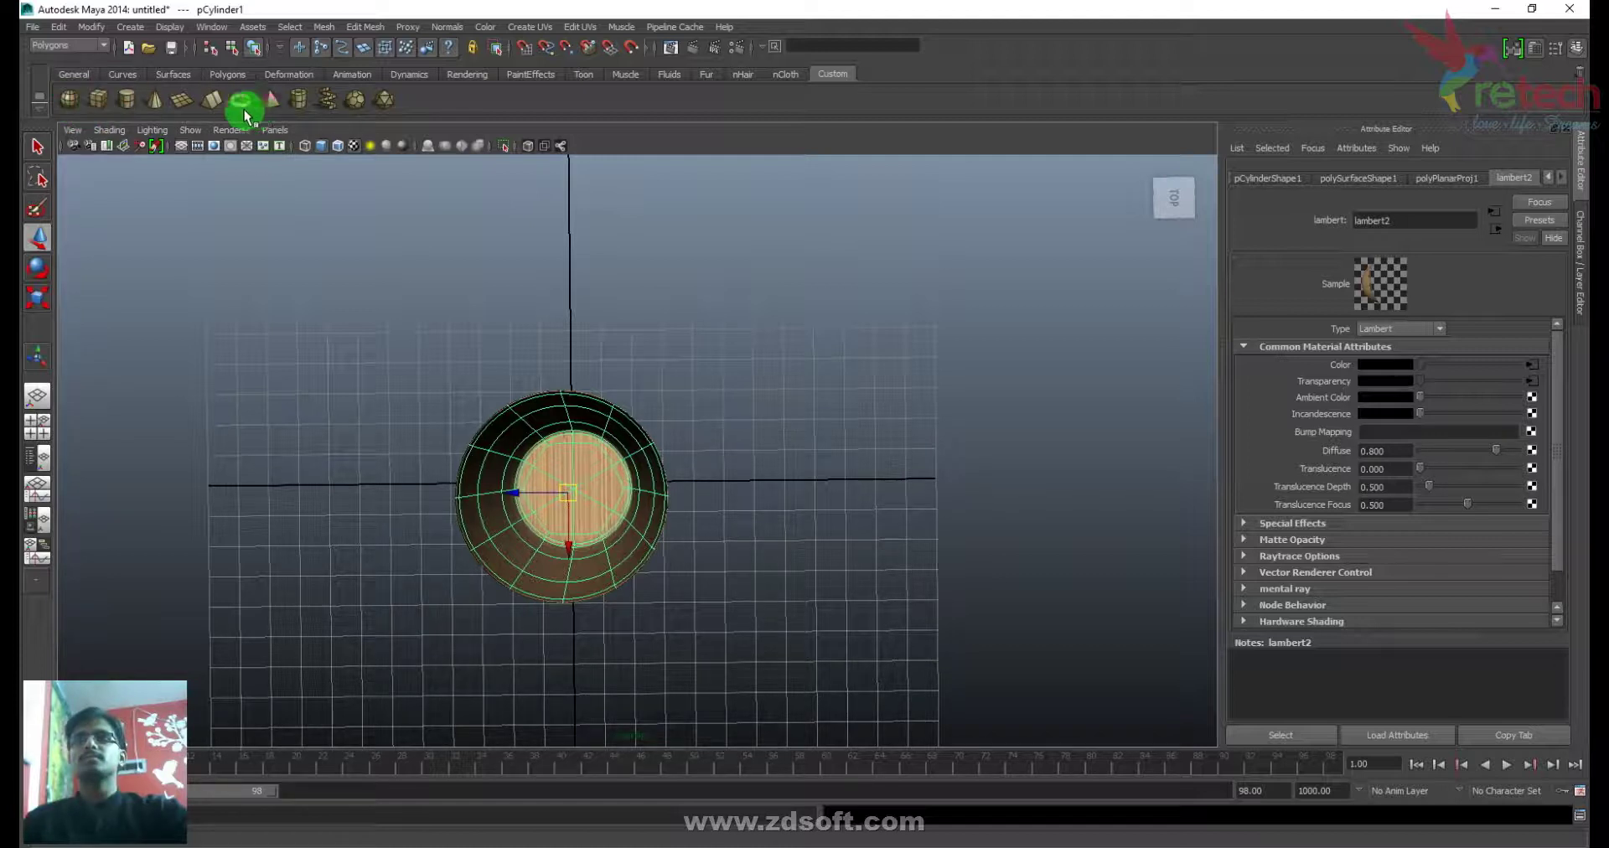
{"action": "left_click", "coordinate": [124, 101]}
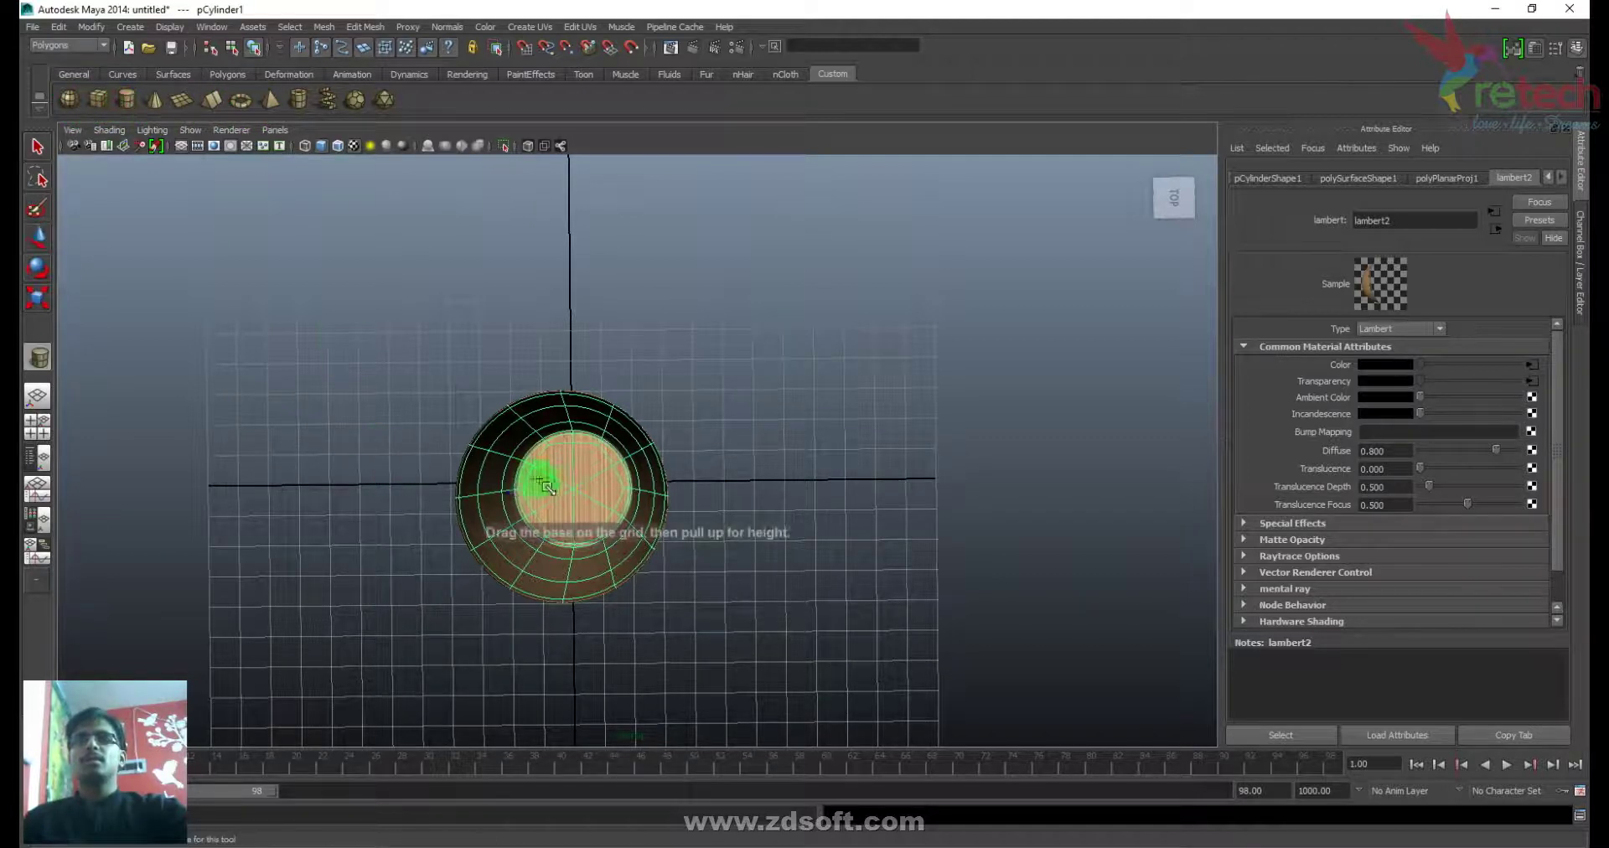
{"action": "left_click_drag", "start_coordinate": [575, 490], "coordinate": [650, 511]}
{"action": "key", "text": "w"}
{"action": "left_click_drag", "start_coordinate": [590, 575], "coordinate": [665, 492]}
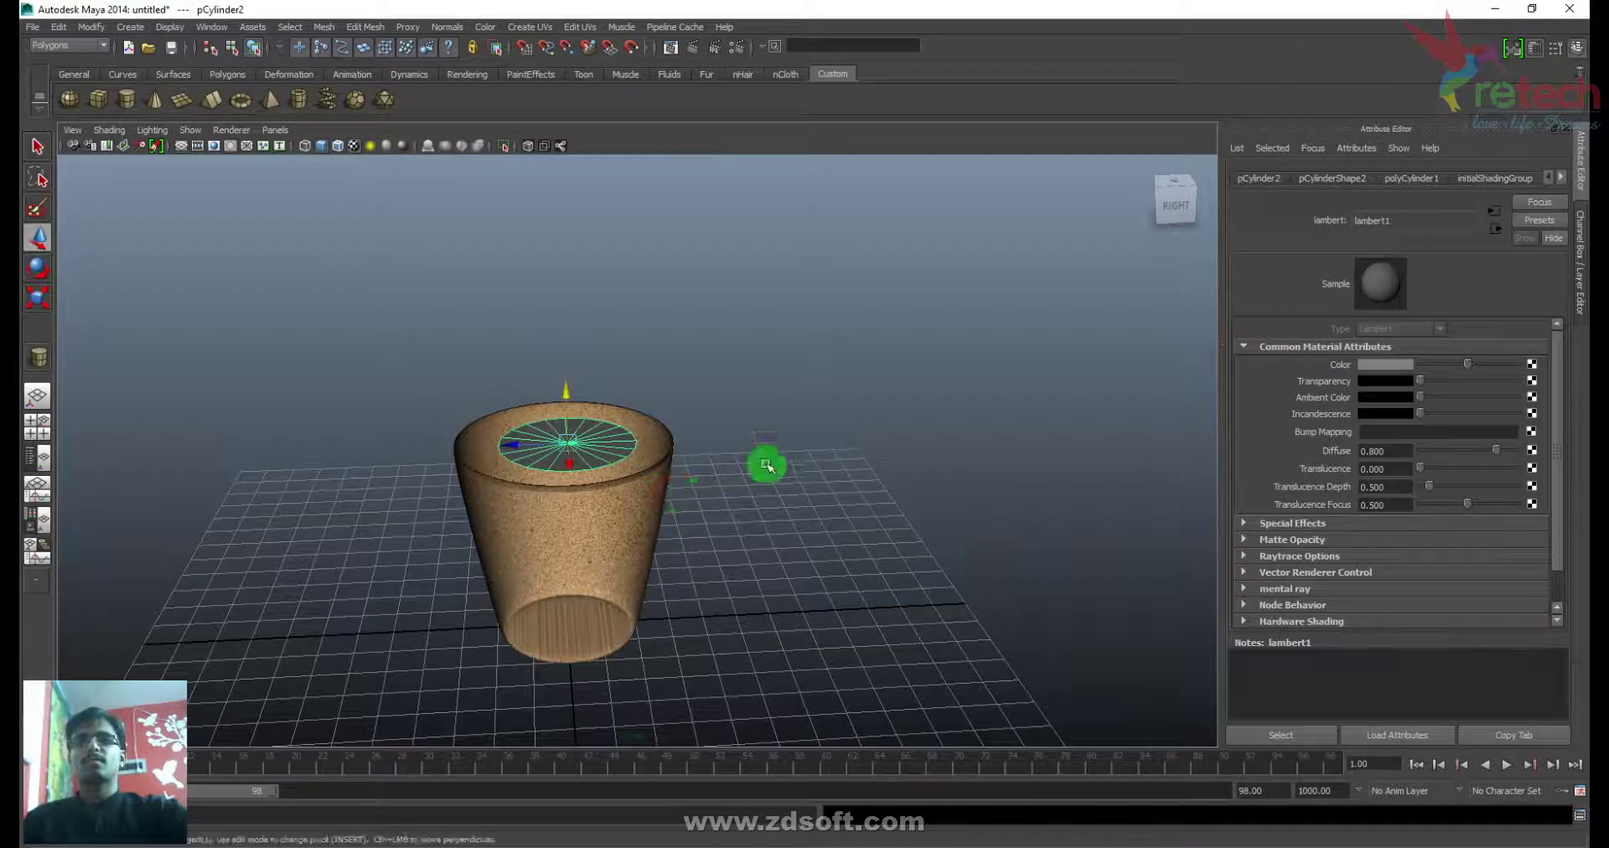
{"action": "left_click", "coordinate": [745, 627]}
{"action": "right_click_drag", "start_coordinate": [746, 606], "coordinate": [662, 610], "text": "shift"}
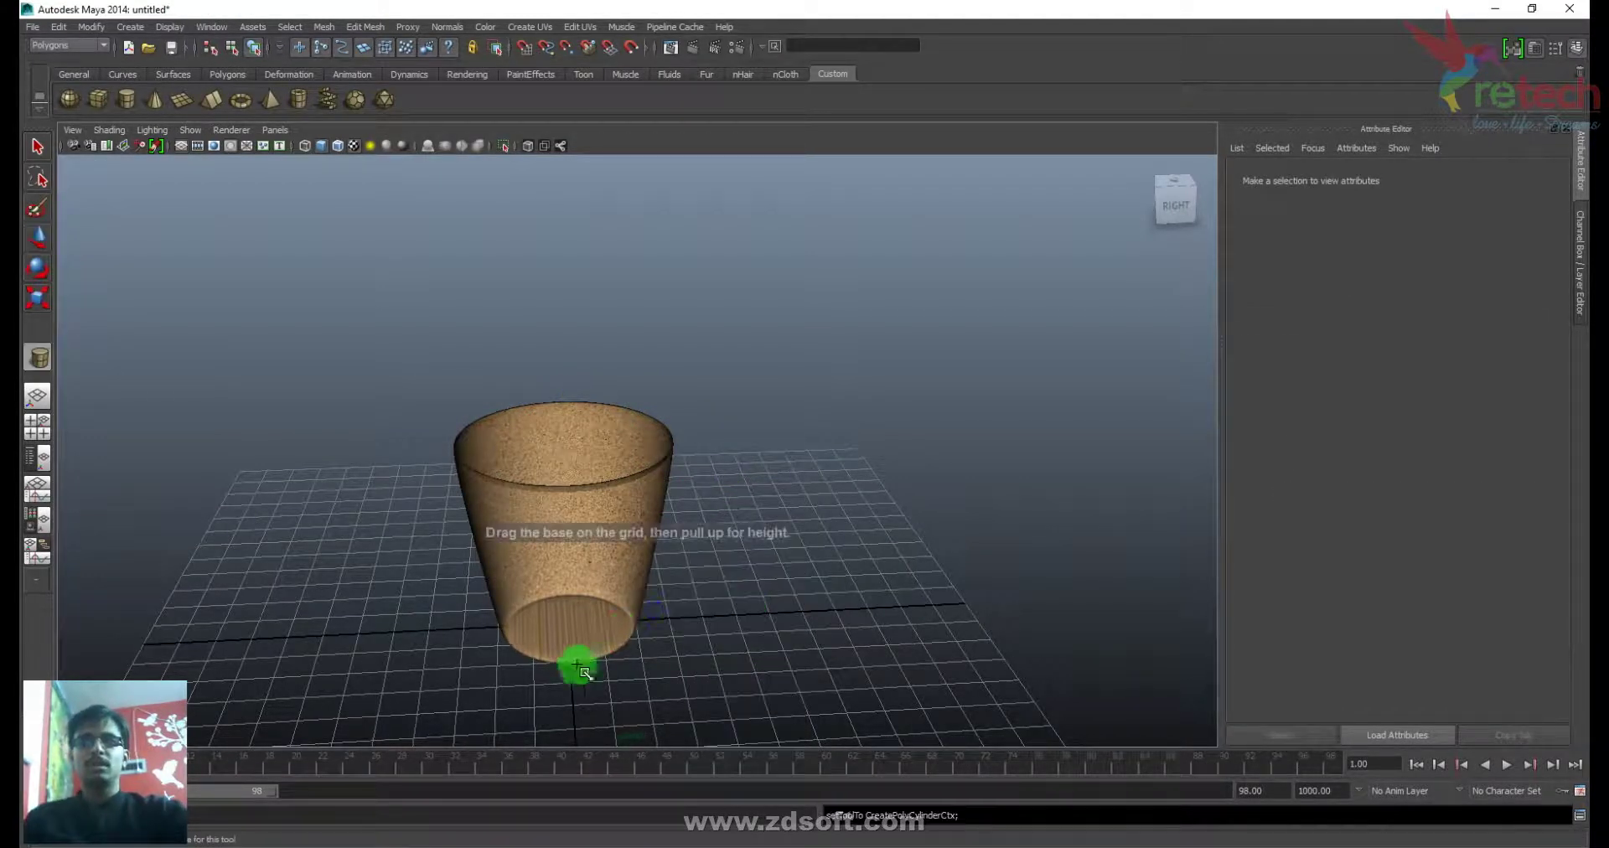
- Draw a polygon cylinder about 1.657 in radius and 2.443 high at the cup, and set its Translate X, Y and Z to 0
{"action": "left_click_drag", "start_coordinate": [572, 641], "coordinate": [545, 385]}
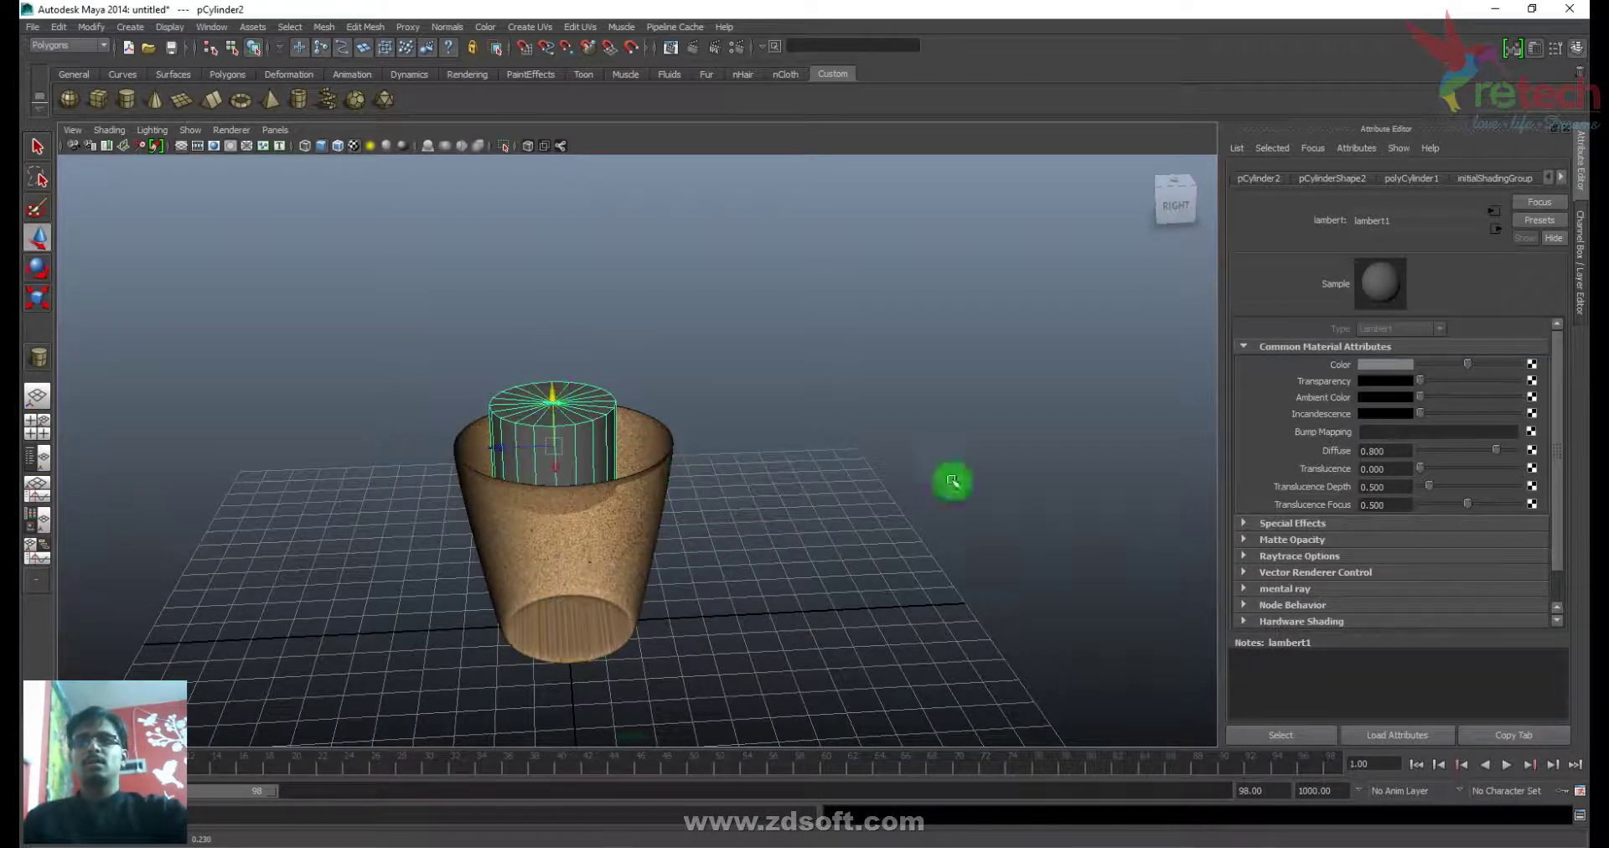
{"action": "left_click", "coordinate": [1580, 228]}
{"action": "type", "text": "0"}
{"action": "key", "text": "Return"}
{"action": "left_click", "coordinate": [1535, 220]}
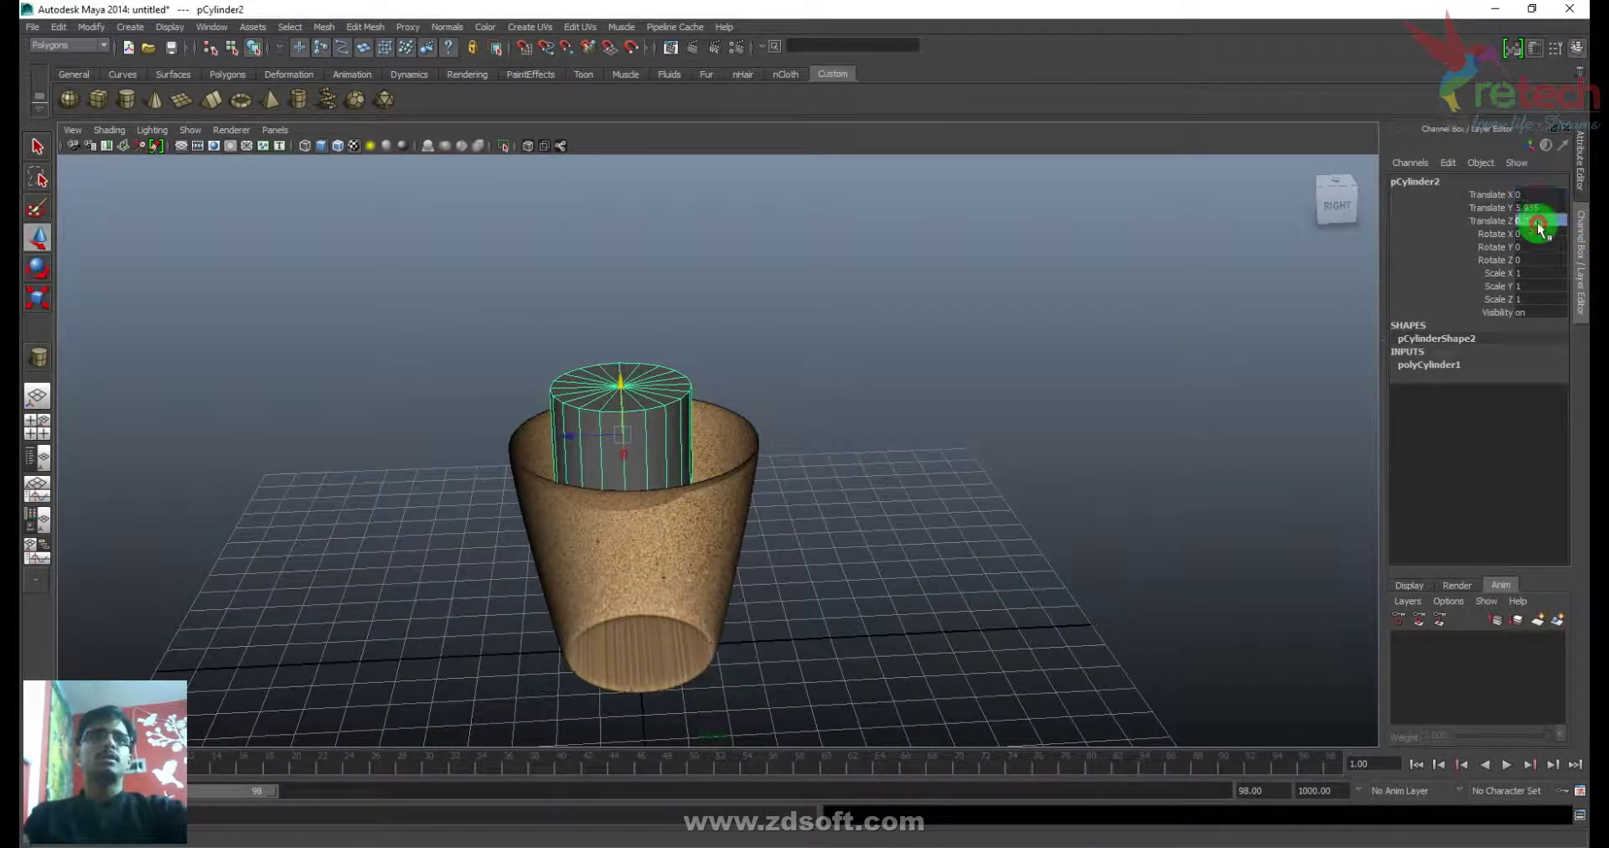
{"action": "type", "text": "0"}
{"action": "key", "text": "Return"}
{"action": "type", "text": "0"}
{"action": "key", "text": "Return"}
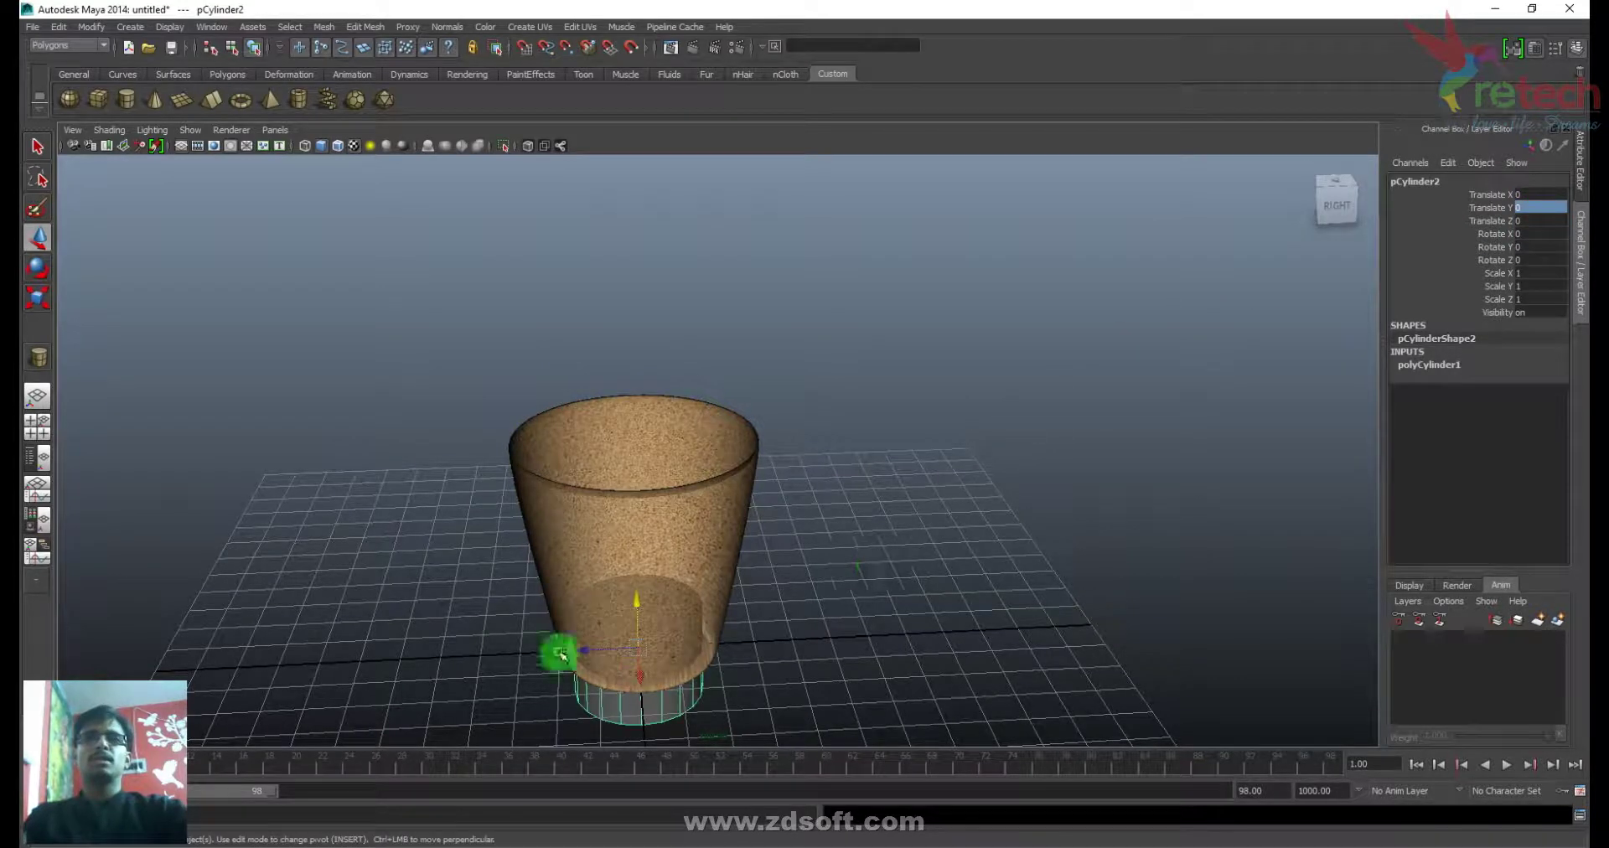
- Raise the new cylinder to Translate Y 5.4 and scale it uniformly to about 1.751 to match the cup's rim
{"action": "left_click_drag", "start_coordinate": [635, 598], "coordinate": [715, 424]}
{"action": "key", "text": "r"}
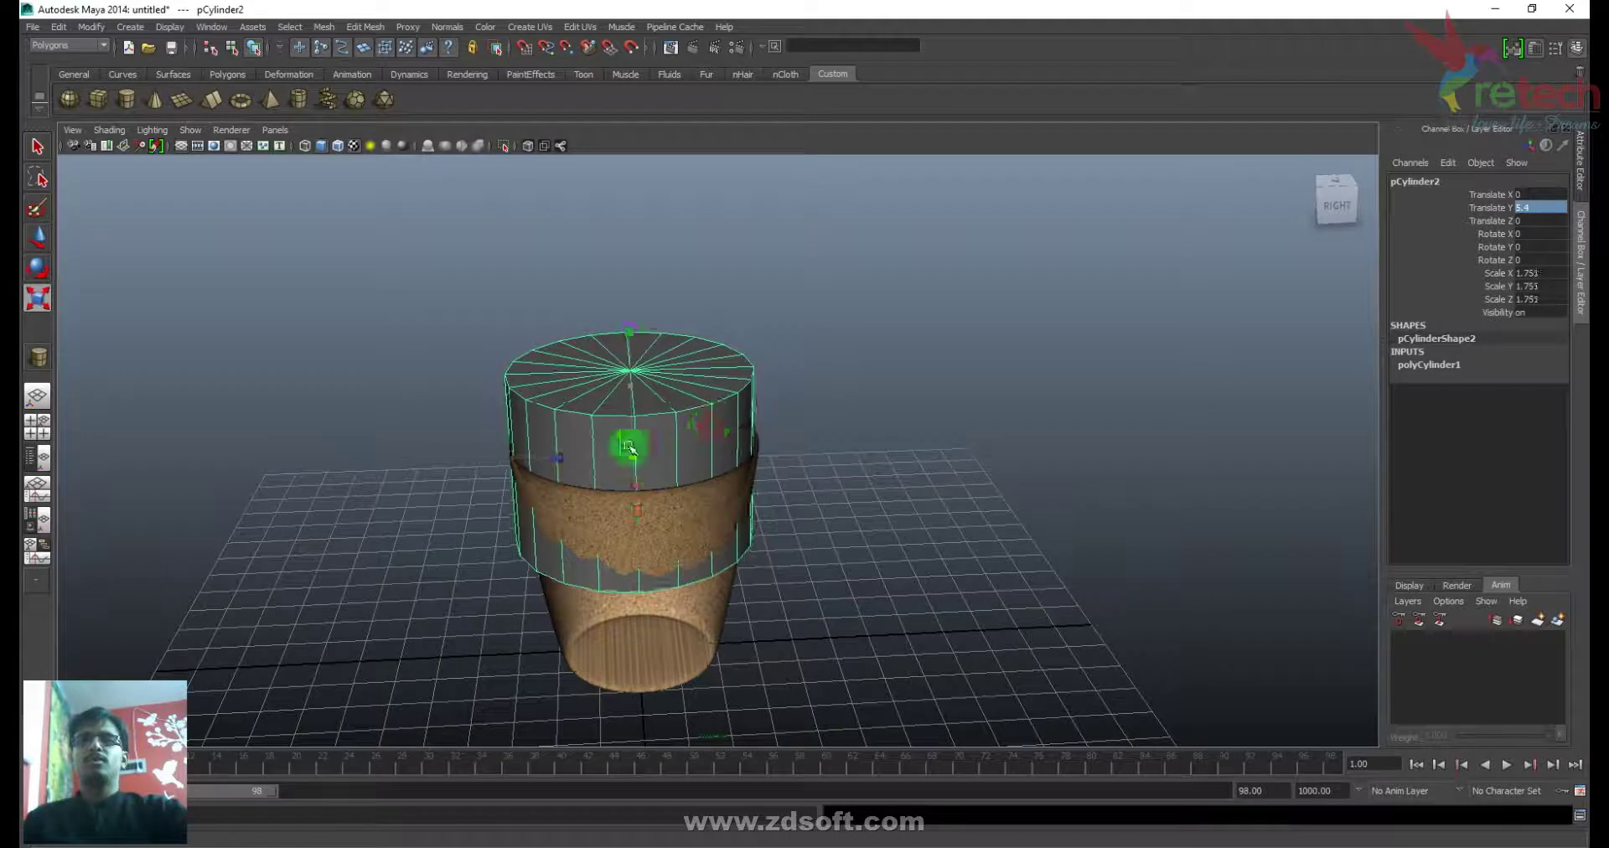
- Set the cylinder's Subdivisions Caps to 0 and its Subdivisions Axis to 12
{"action": "left_click", "coordinate": [1421, 361]}
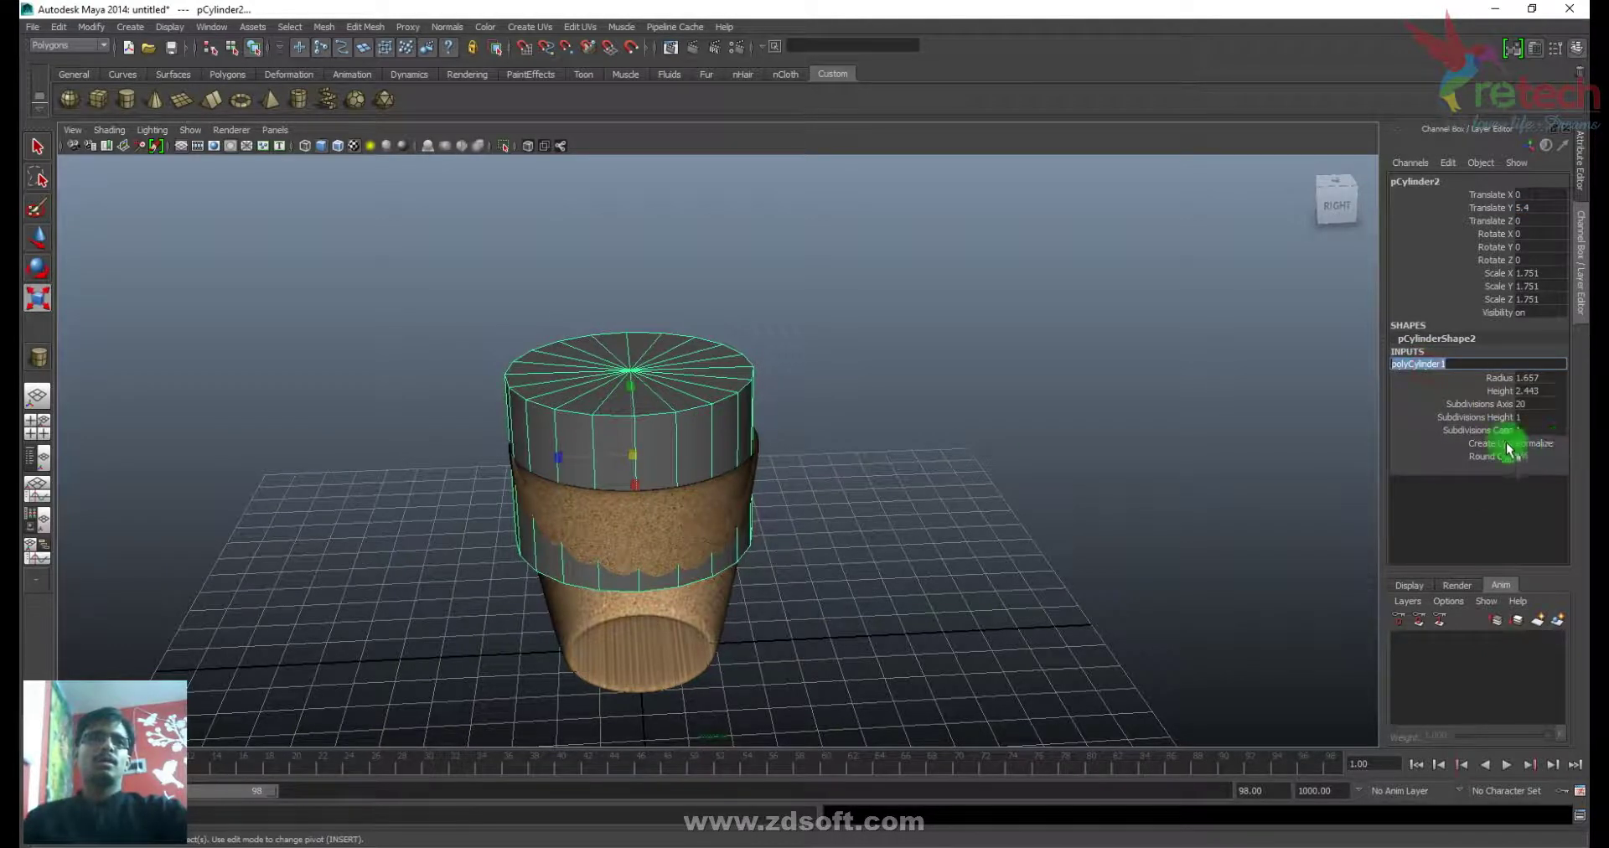
{"action": "left_click", "coordinate": [1484, 429]}
{"action": "middle_click_drag", "start_coordinate": [1172, 423], "coordinate": [1067, 422]}
{"action": "left_click", "coordinate": [1524, 404]}
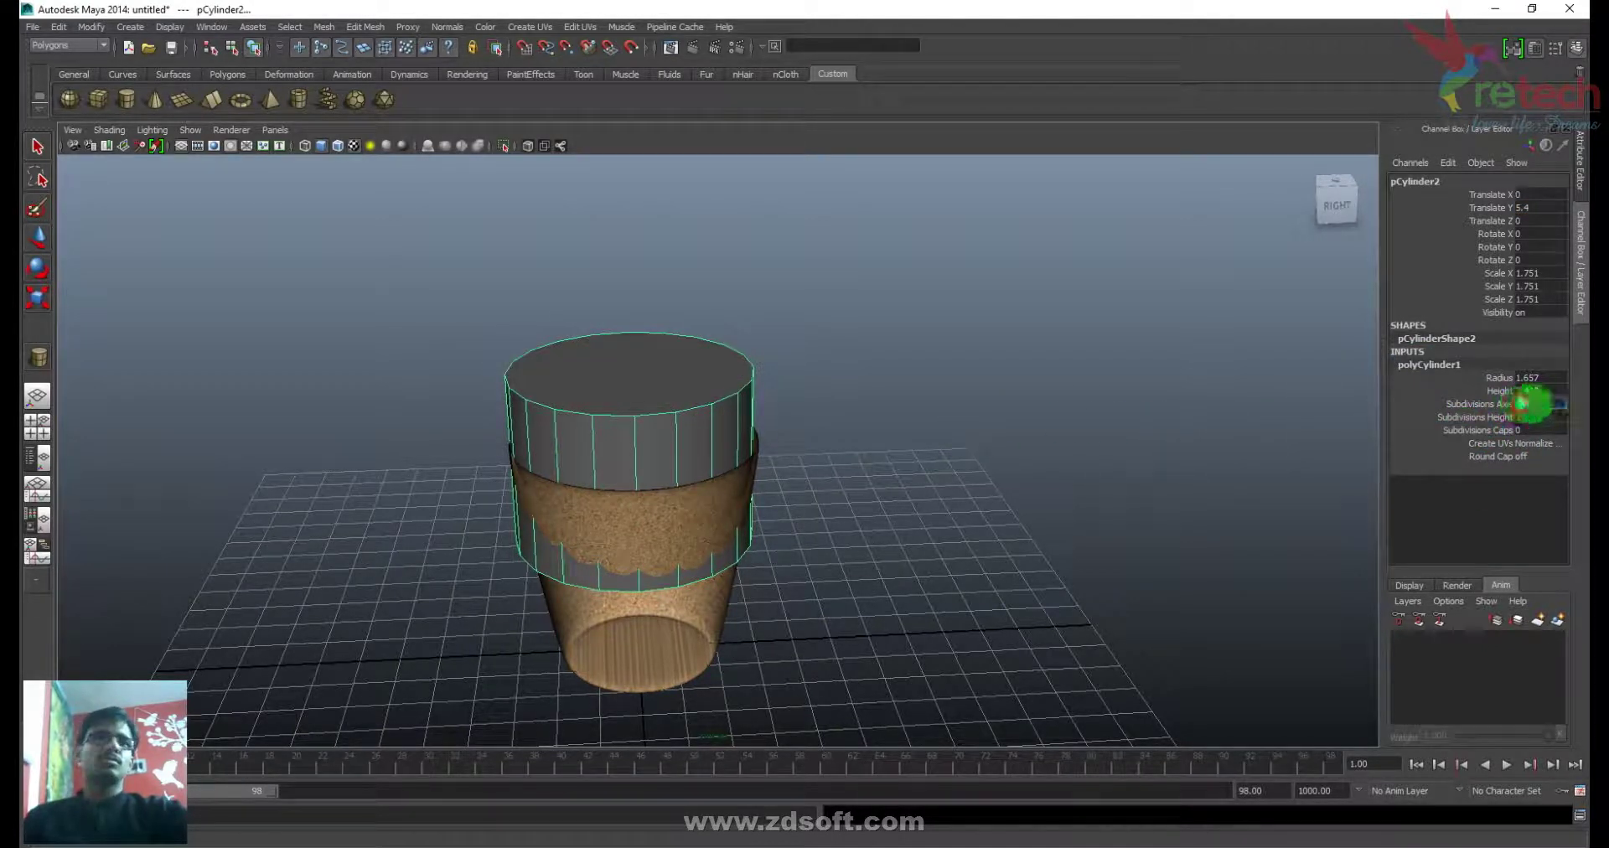
{"action": "type", "text": "6"}
{"action": "key", "text": "Return"}
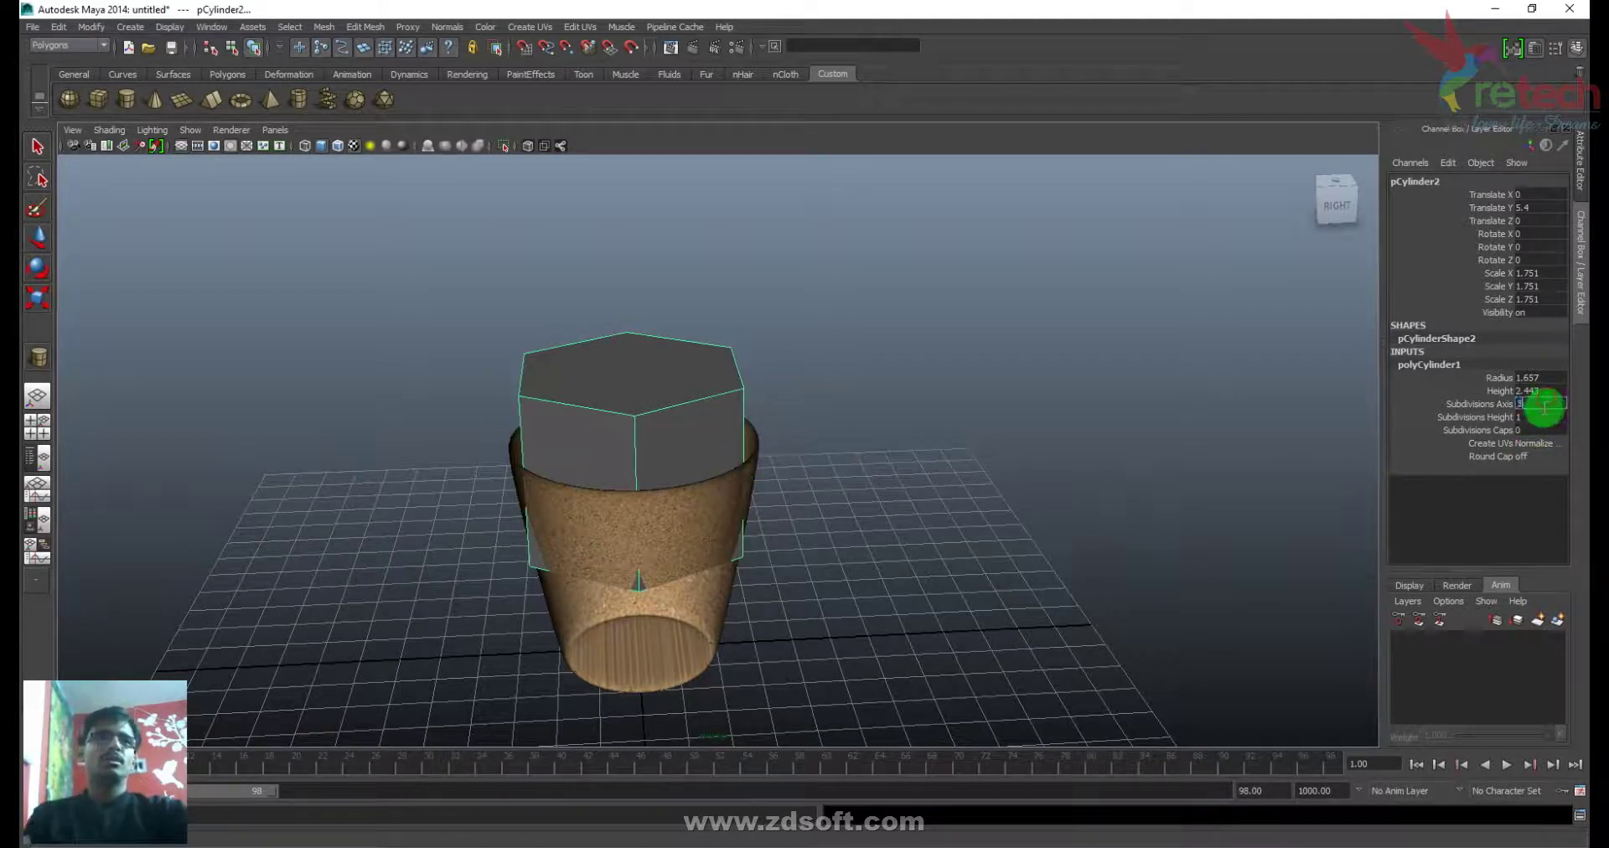
{"action": "type", "text": "12"}
{"action": "key", "text": "Return"}
- Flatten the cylinder into a thin disc with Scale Y about 0.196 and turn on its smooth mesh preview
{"action": "key", "text": "r"}
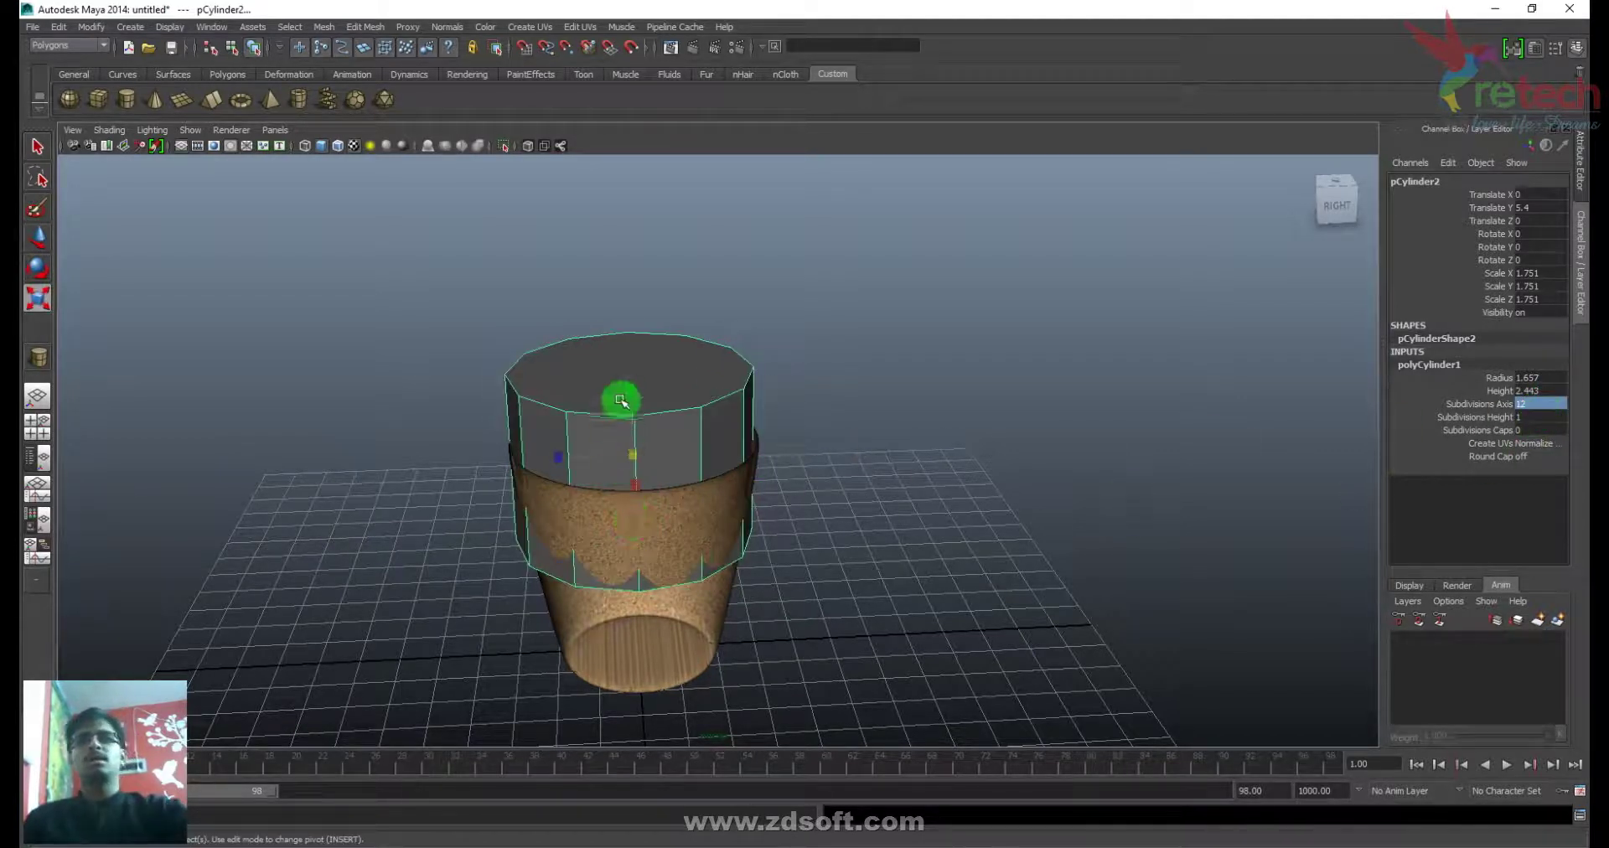
{"action": "left_click_drag", "start_coordinate": [634, 386], "coordinate": [643, 549]}
{"action": "key", "text": "w"}
{"action": "key", "text": "3"}
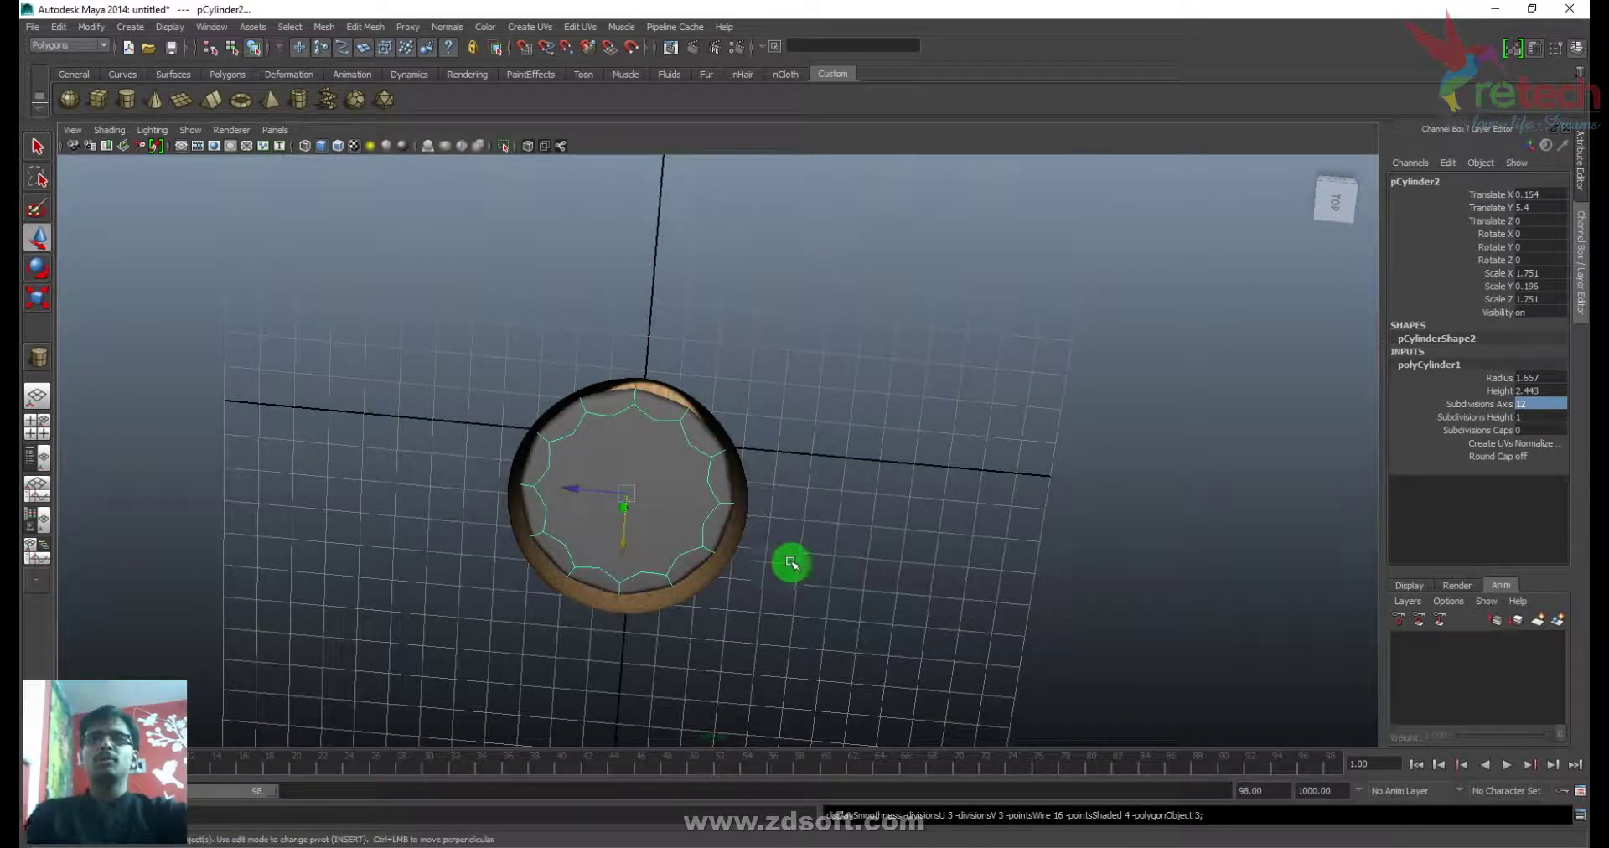
- Scale the disc up to about 1.881 in X and Z and shift it to Translate X about 0.164 to fit the cup's opening
{"action": "left_click_drag", "start_coordinate": [717, 604], "coordinate": [733, 587], "text": "alt"}
{"action": "key", "text": "r"}
{"action": "left_click_drag", "start_coordinate": [623, 486], "coordinate": [665, 475], "text": "alt"}
{"action": "key", "text": "space"}
{"action": "right_click_drag", "start_coordinate": [745, 547], "coordinate": [940, 601], "text": "alt"}
{"action": "key", "text": "w"}
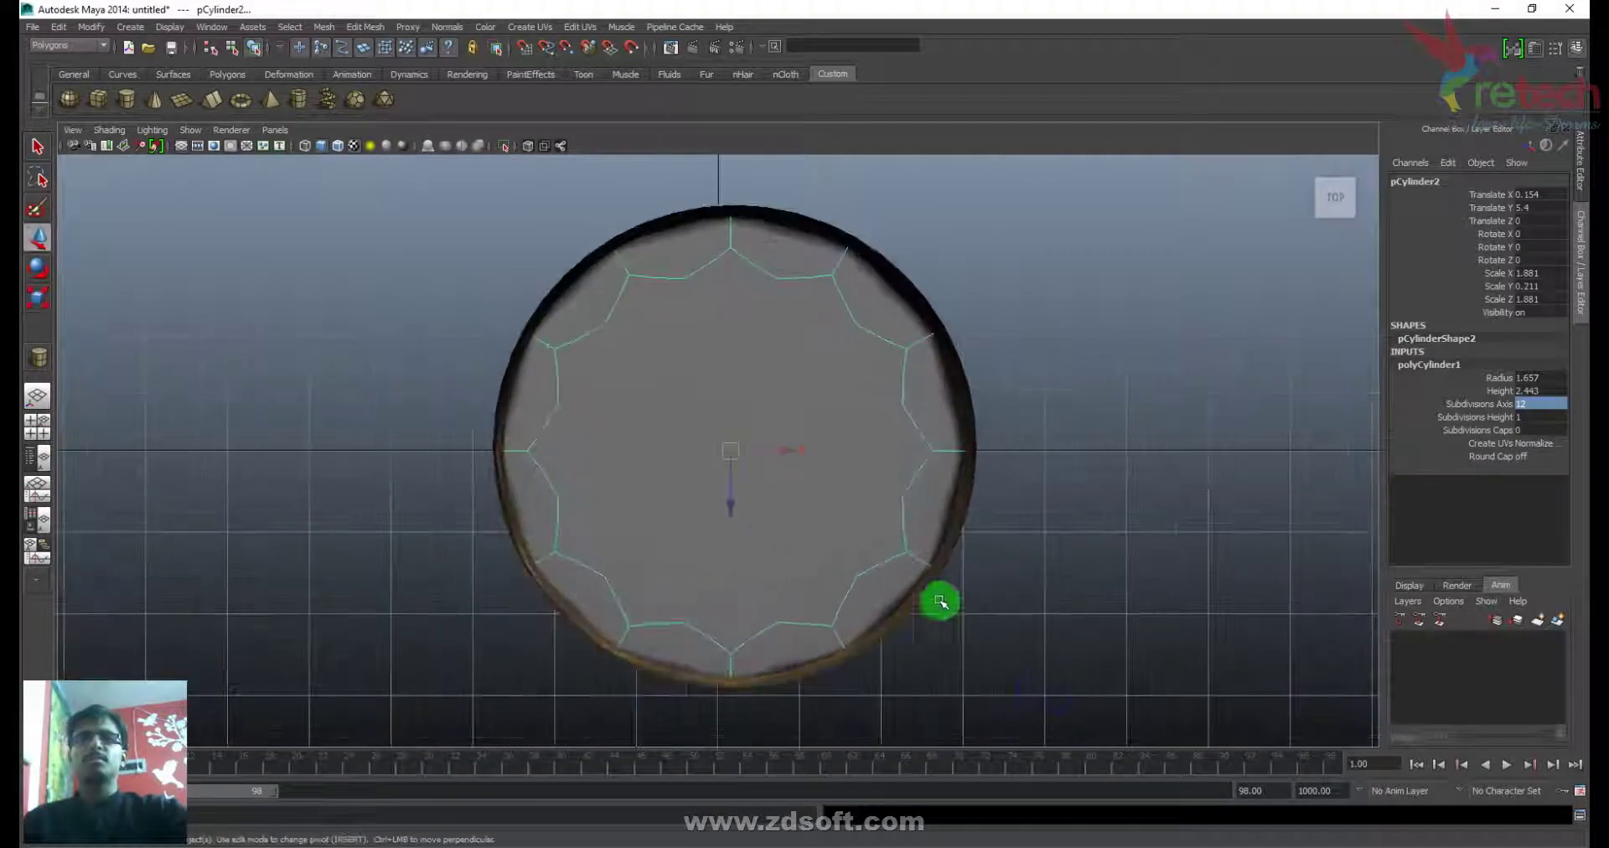
{"action": "left_click_drag", "start_coordinate": [725, 453], "coordinate": [718, 277]}
- Raise the disc to Translate Y about 5.807 at the cup's rim and show the scene shaded without textures
{"action": "key", "text": "space"}
{"action": "left_click_drag", "start_coordinate": [819, 563], "coordinate": [791, 400], "text": "alt"}
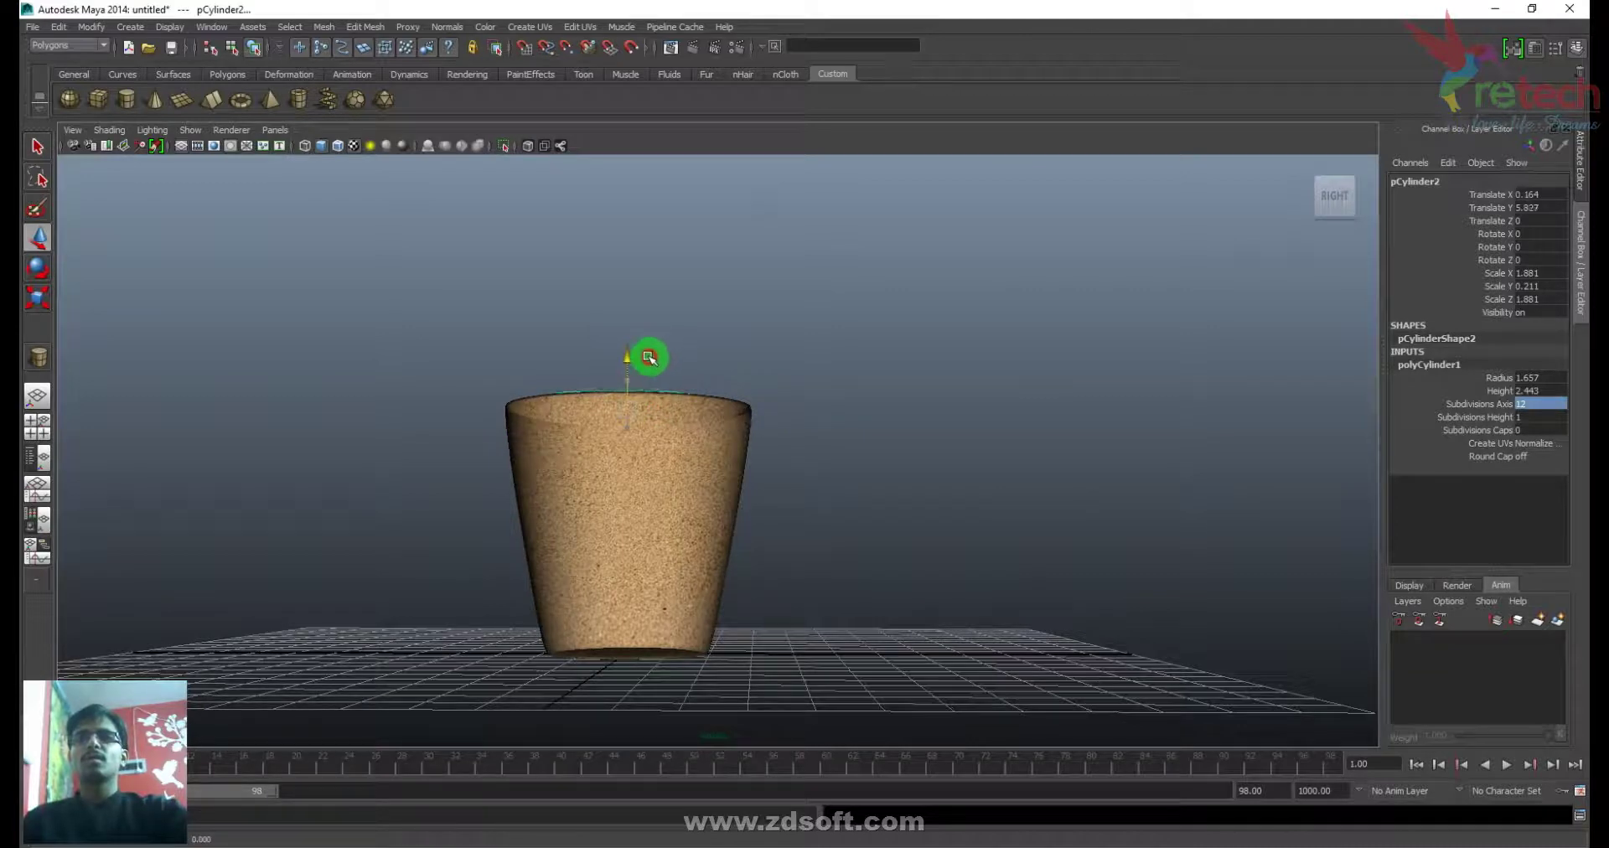
{"action": "mouse_move", "coordinate": [708, 428]}
{"action": "left_mouse_down", "text": "alt"}
{"action": "mouse_move", "coordinate": [707, 575]}
{"action": "mouse_move", "coordinate": [707, 538]}
{"action": "mouse_move", "coordinate": [676, 492]}
{"action": "mouse_move", "coordinate": [675, 528]}
{"action": "mouse_move", "coordinate": [596, 394]}
{"action": "left_mouse_up", "text": "alt"}
{"action": "key", "text": "5"}
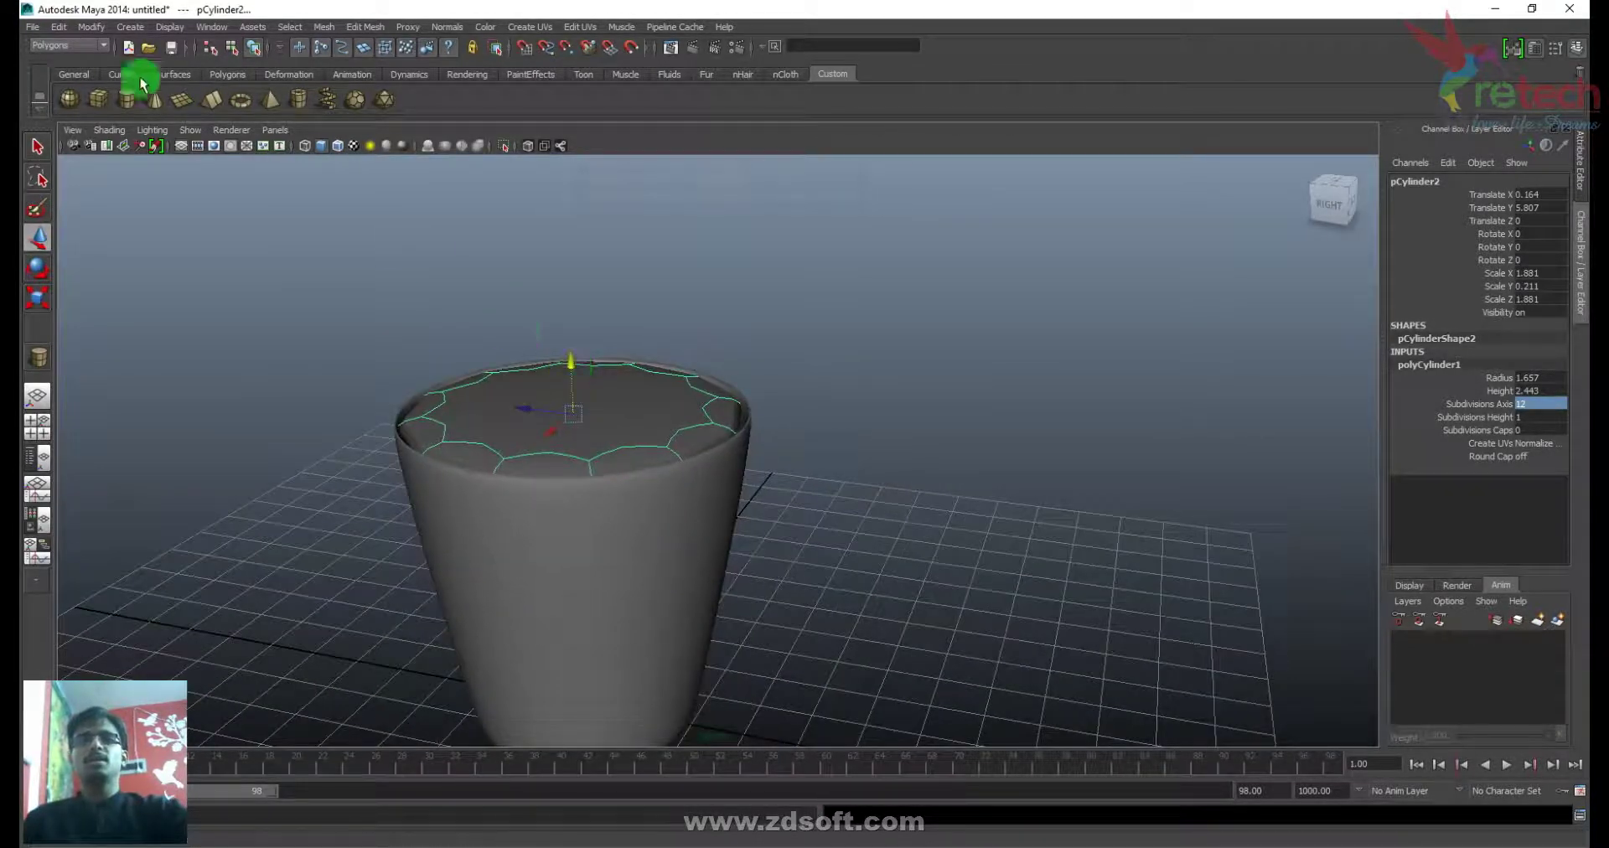
- Delete the disc's construction history and freeze its transformations
{"action": "left_click", "coordinate": [58, 27]}
{"action": "mouse_move", "coordinate": [129, 195]}
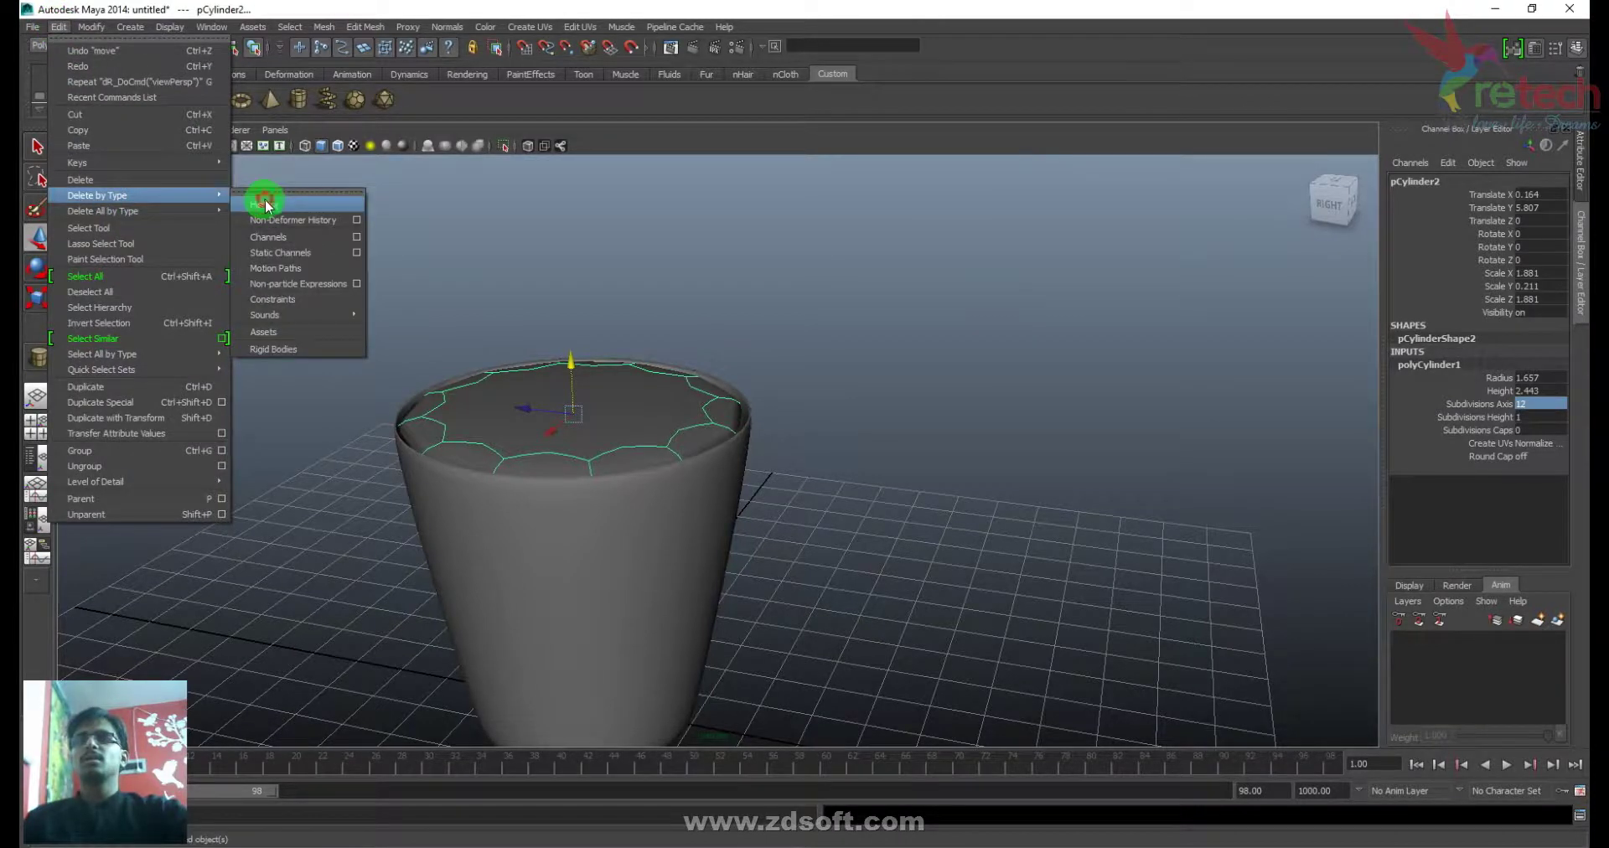
{"action": "left_click", "coordinate": [254, 201]}
{"action": "left_click", "coordinate": [91, 27]}
{"action": "left_click", "coordinate": [122, 82]}
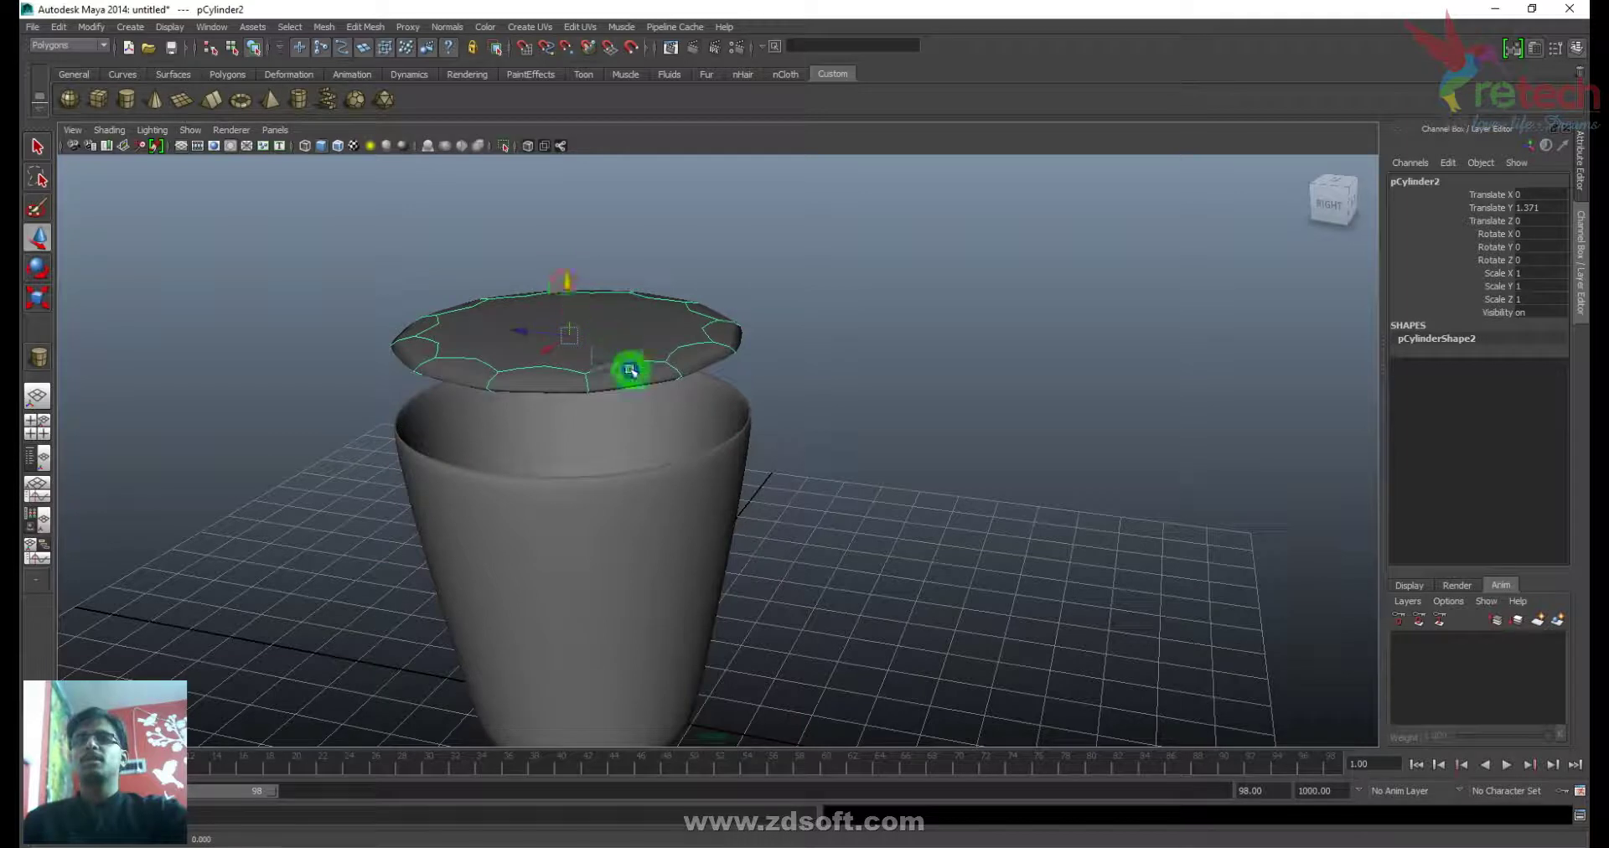
- Insert an edge loop around the lid's side and bevel it with an offset of 0.5 and one segment
{"action": "left_click", "coordinate": [687, 382]}
{"action": "left_click", "coordinate": [679, 368]}
{"action": "right_click_drag", "start_coordinate": [744, 359], "coordinate": [1570, 815], "text": "ctrl"}
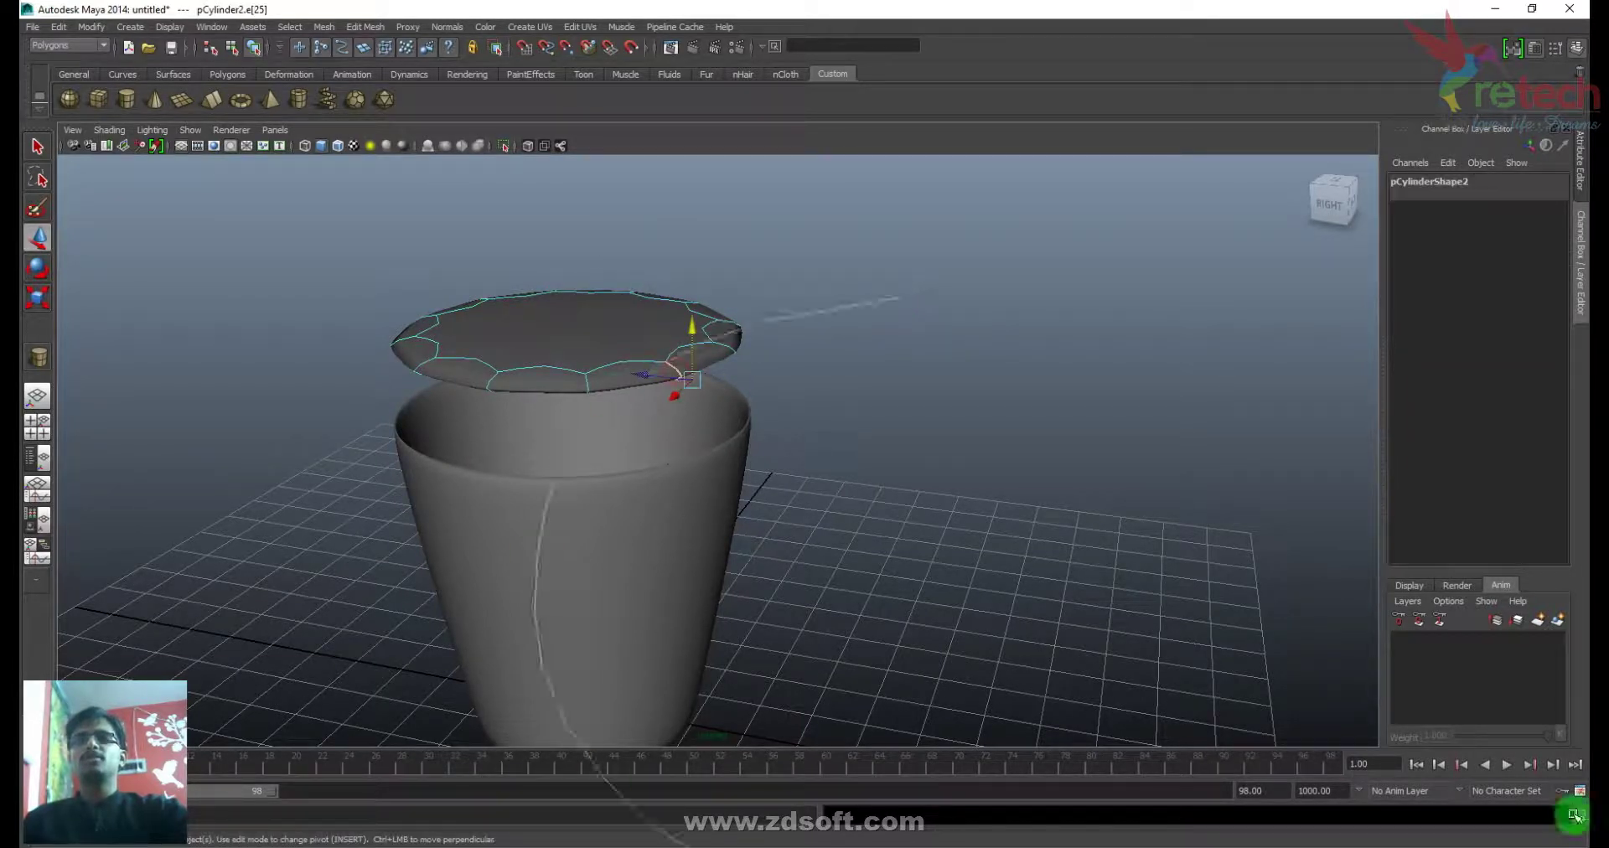
{"action": "right_click_drag", "start_coordinate": [708, 438], "coordinate": [495, 435], "text": "shift"}
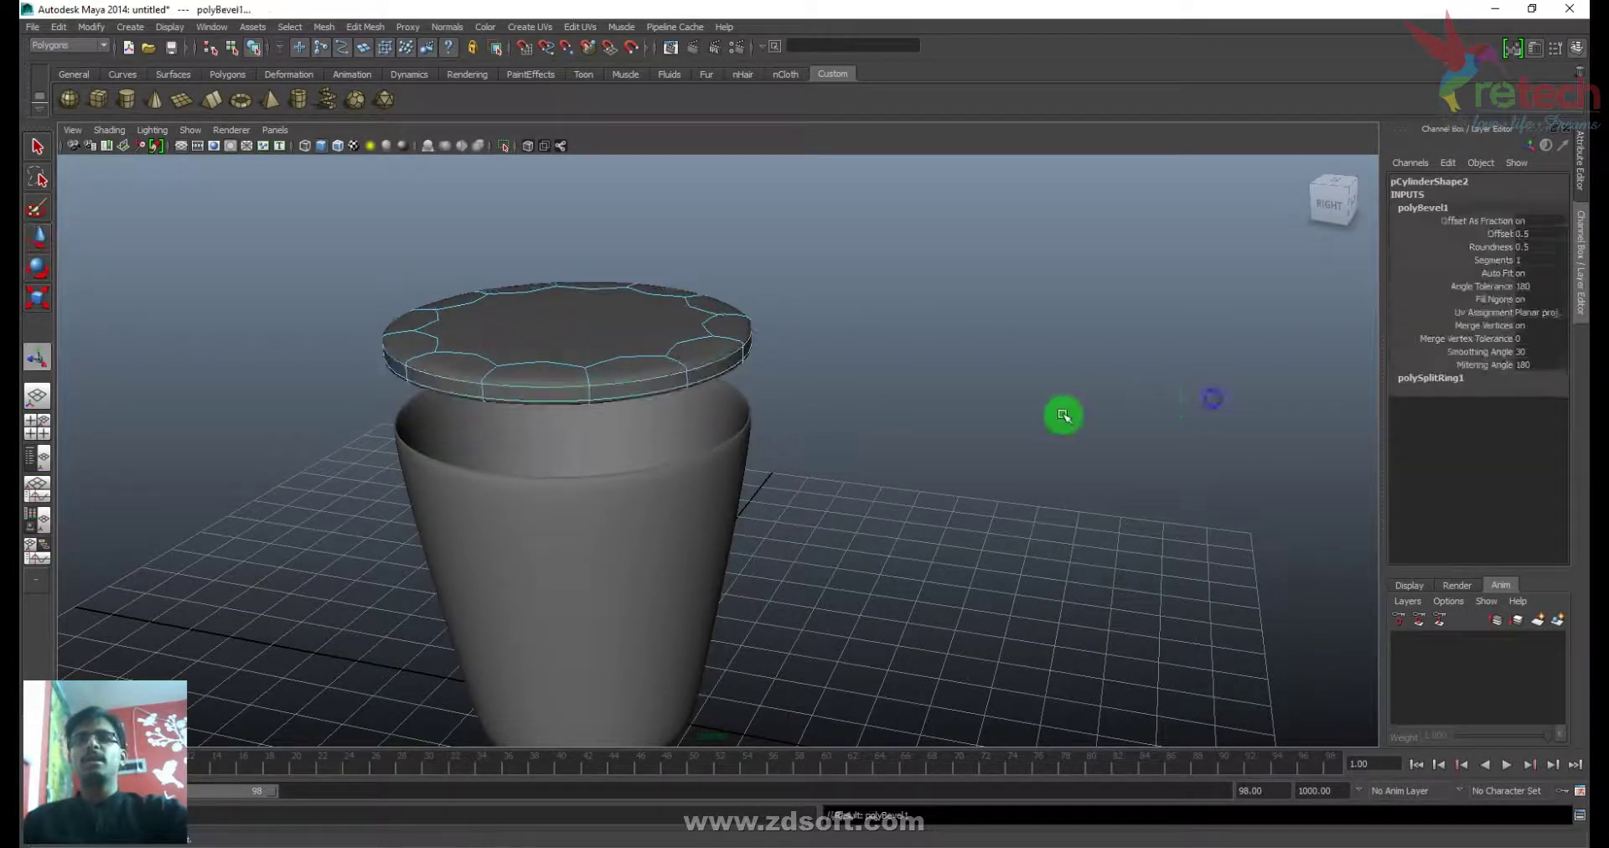
- Insert another edge loop around the side of the lid and return to object selection
{"action": "left_click", "coordinate": [687, 376]}
{"action": "right_click_drag", "start_coordinate": [822, 313], "coordinate": [1547, 678], "text": "ctrl"}
{"action": "key", "text": "w"}
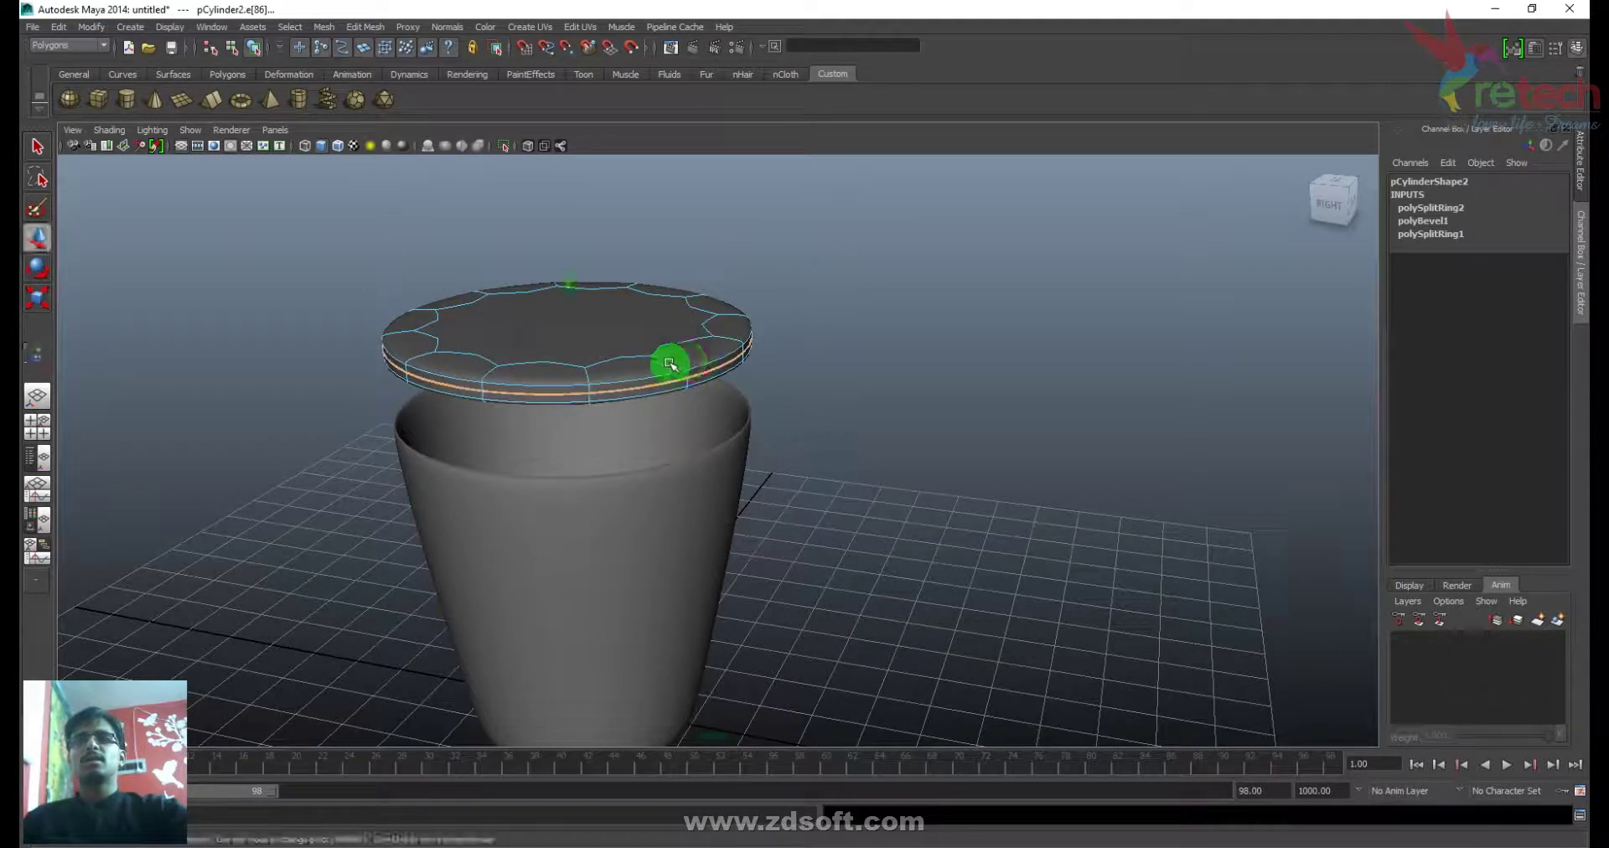
{"action": "right_click_drag", "start_coordinate": [644, 369], "coordinate": [742, 301]}
{"action": "left_click", "coordinate": [690, 343]}
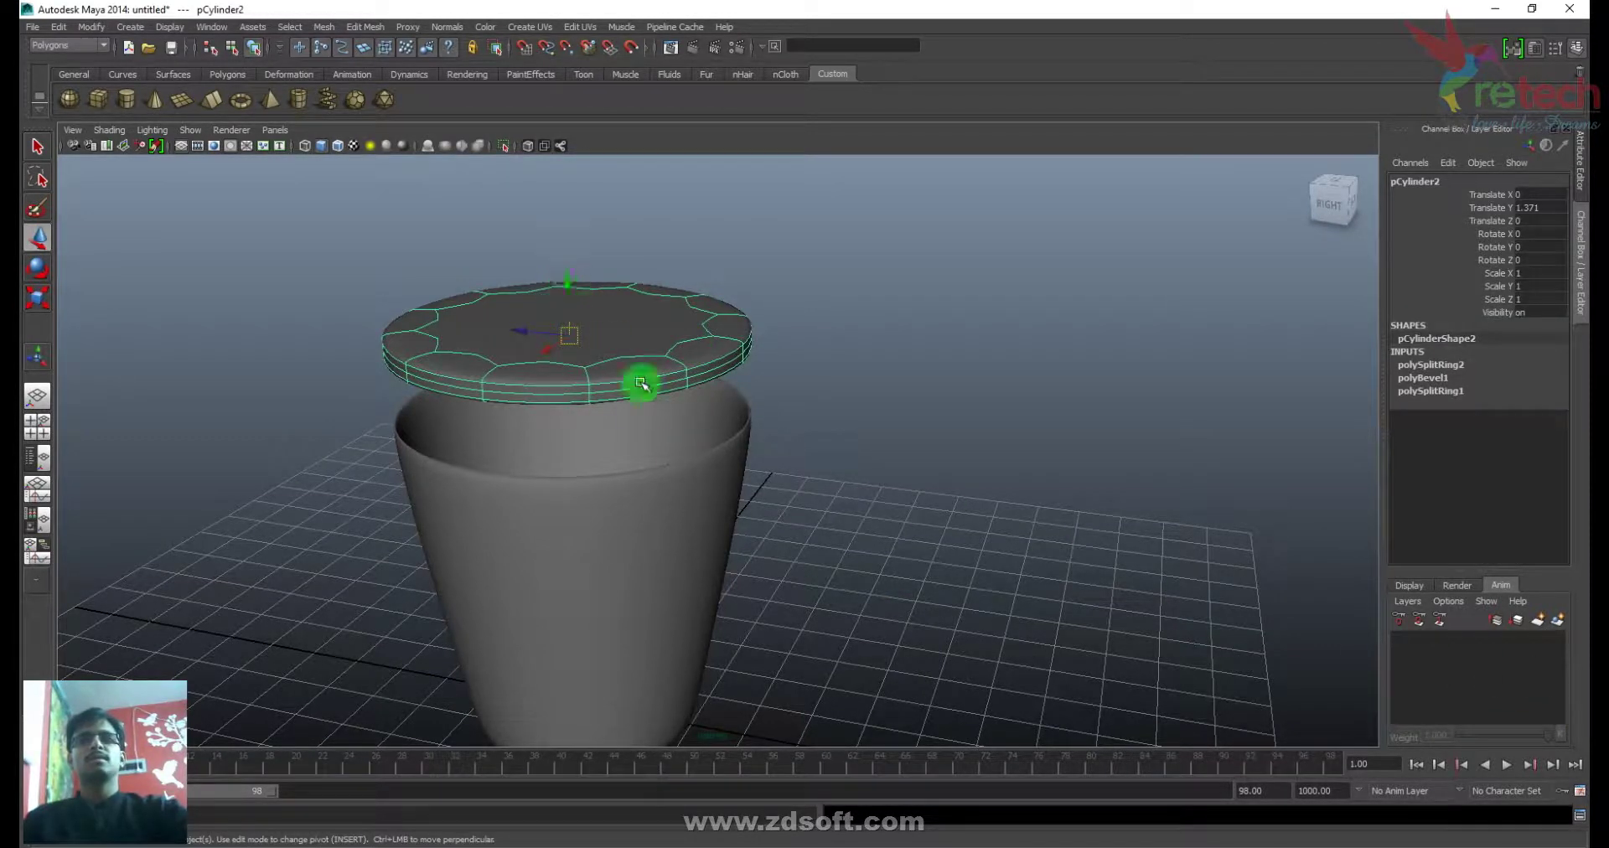
{"action": "left_click_drag", "start_coordinate": [640, 385], "coordinate": [668, 485], "text": "alt"}
{"action": "right_click_drag", "start_coordinate": [667, 485], "coordinate": [618, 696]}
{"action": "left_click", "coordinate": [577, 460]}
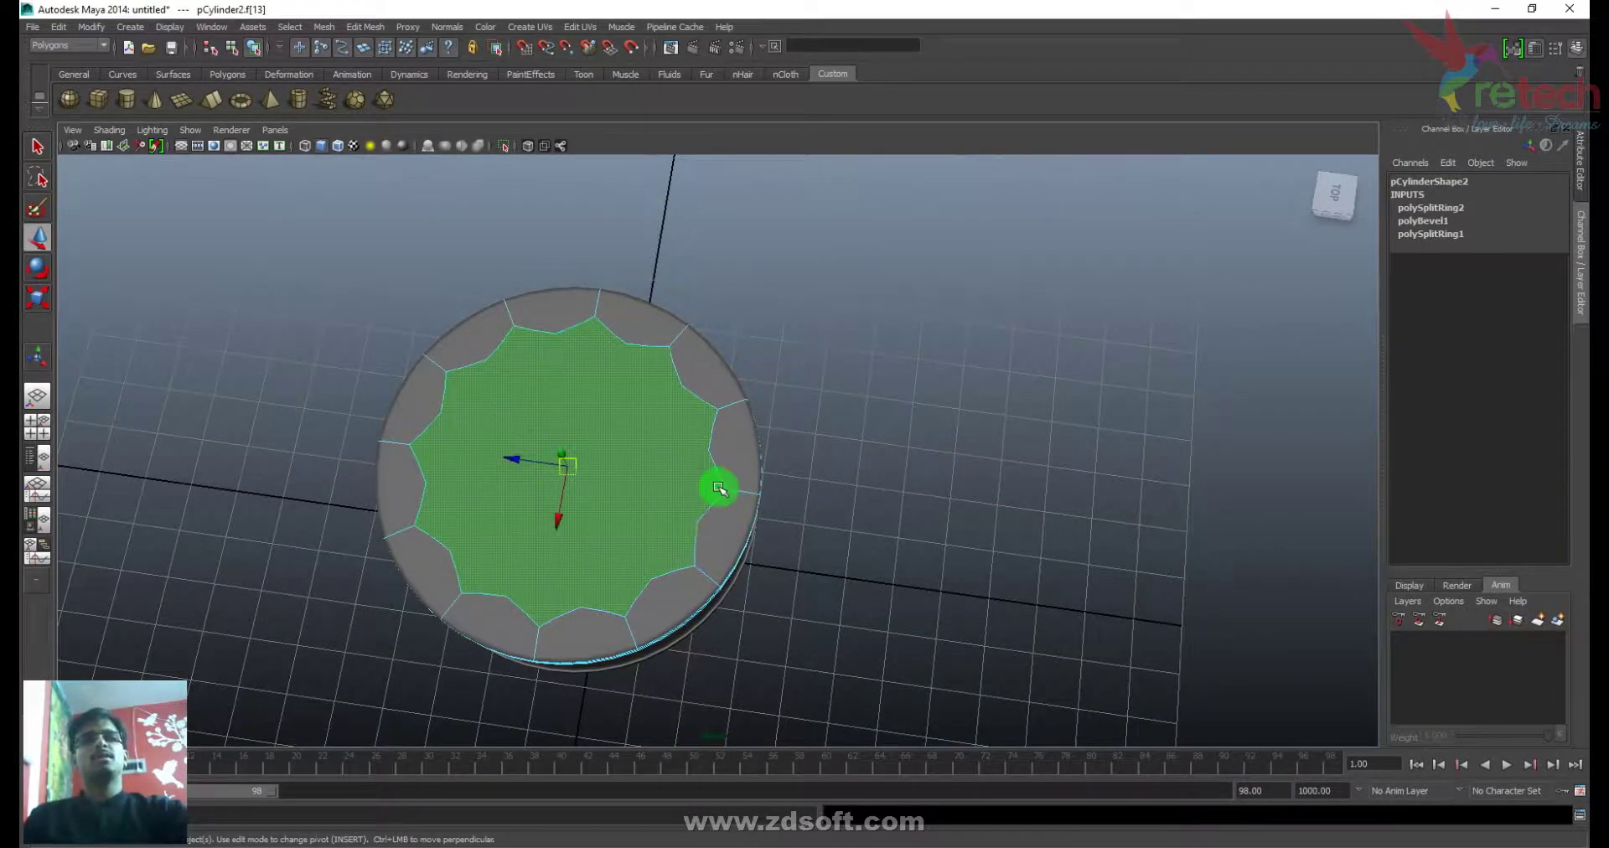
{"action": "right_click_drag", "start_coordinate": [718, 488], "coordinate": [883, 343]}
{"action": "left_click", "coordinate": [678, 484]}
{"action": "left_click_drag", "start_coordinate": [759, 649], "coordinate": [779, 503], "text": "alt"}
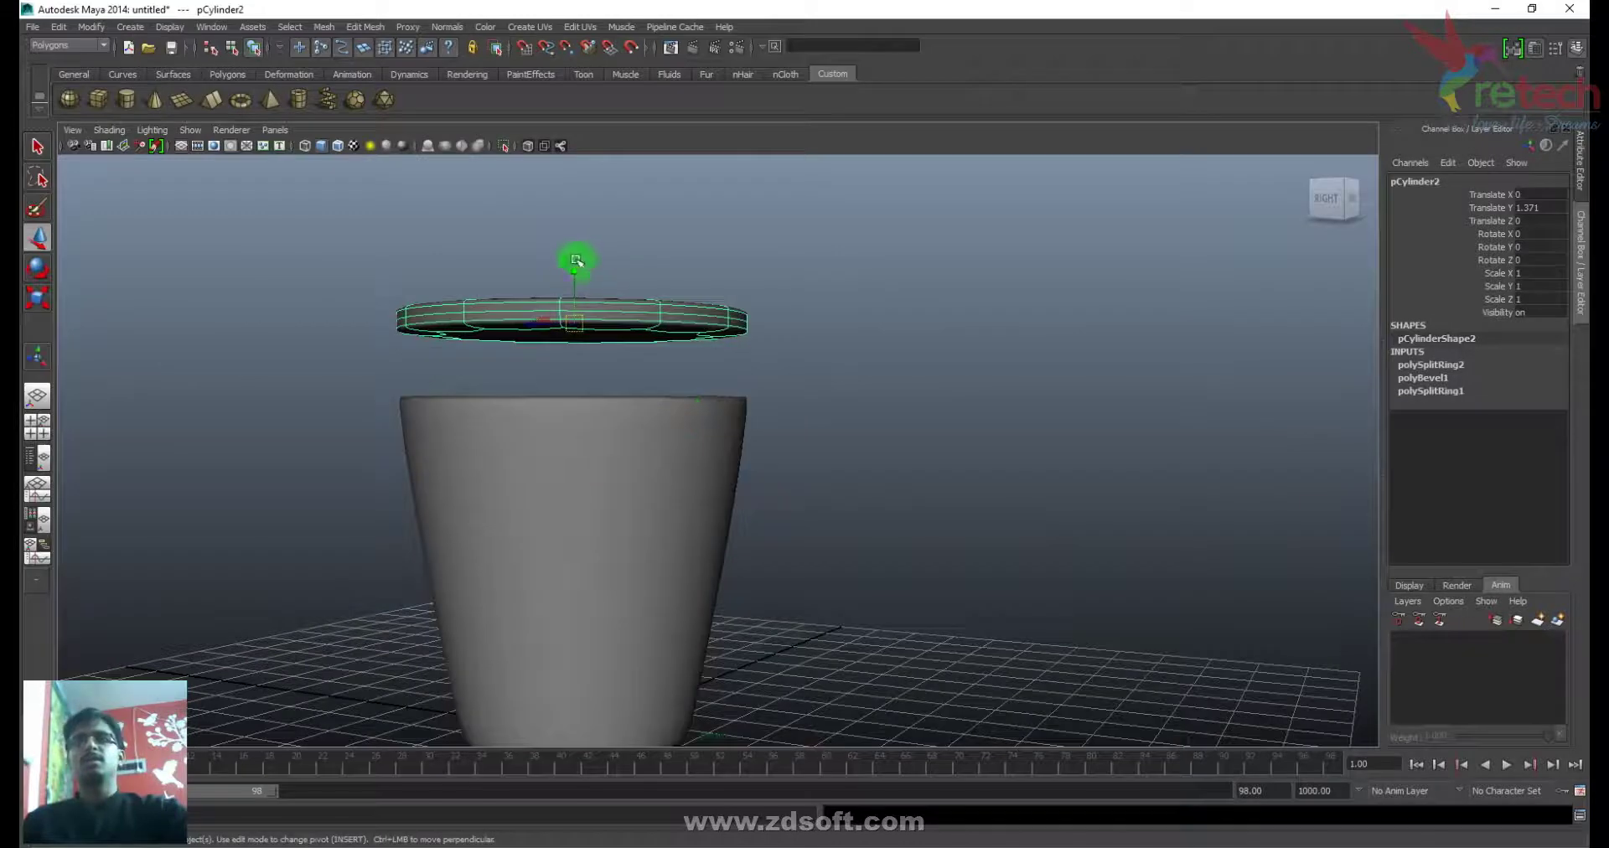
- Set the lid's Translate Y to 0 to seat it on the cup's rim
{"action": "left_click", "coordinate": [1540, 207]}
{"action": "type", "text": "0"}
{"action": "key", "text": "Return"}
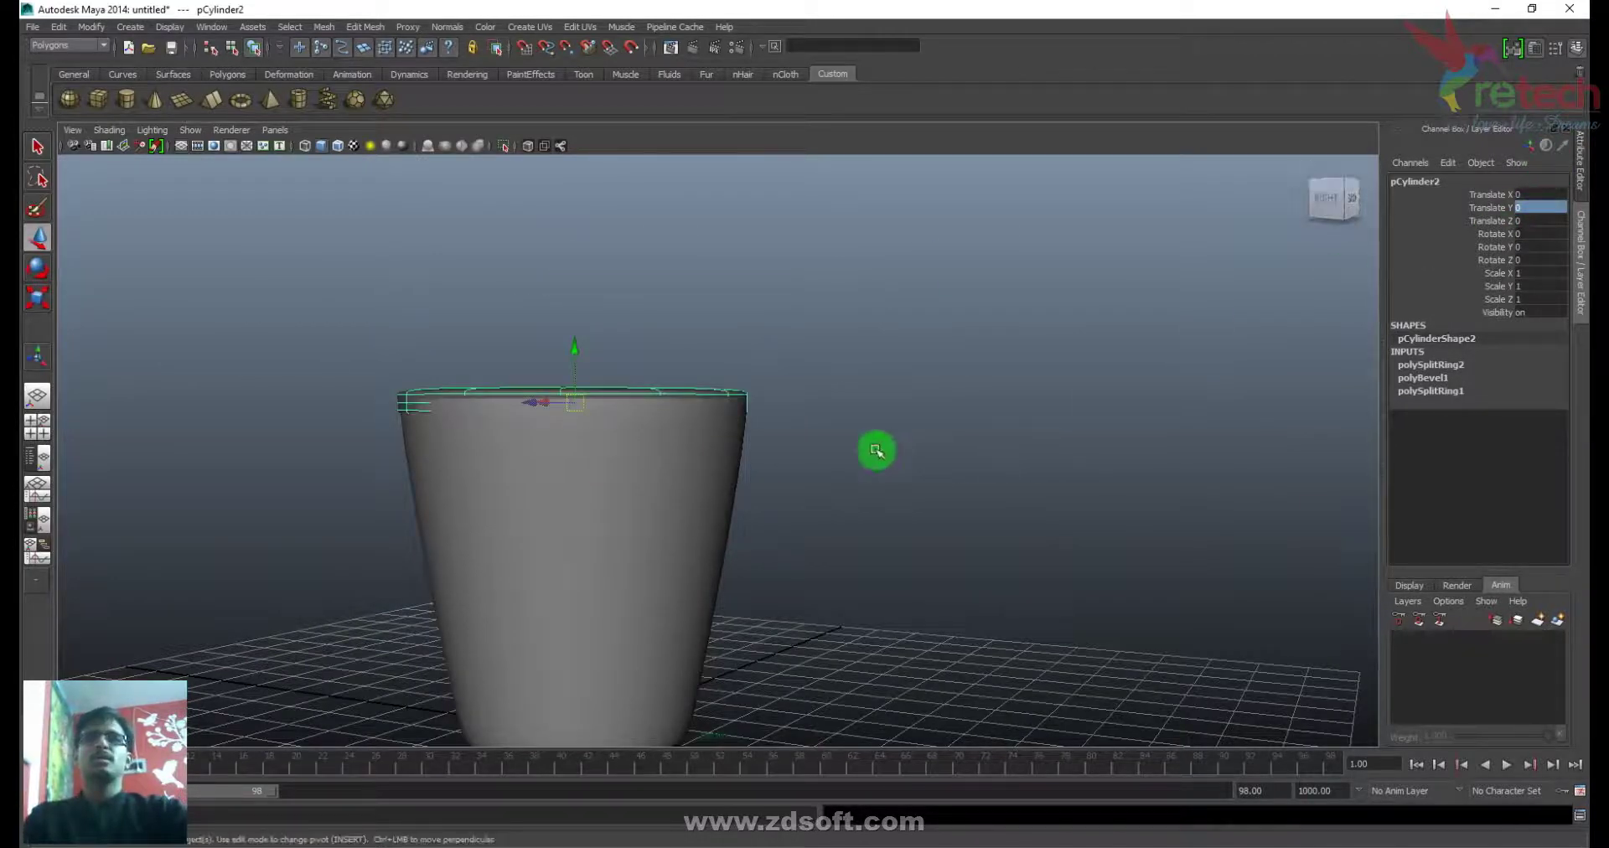
{"action": "left_click_drag", "start_coordinate": [876, 450], "coordinate": [855, 420], "text": "alt"}
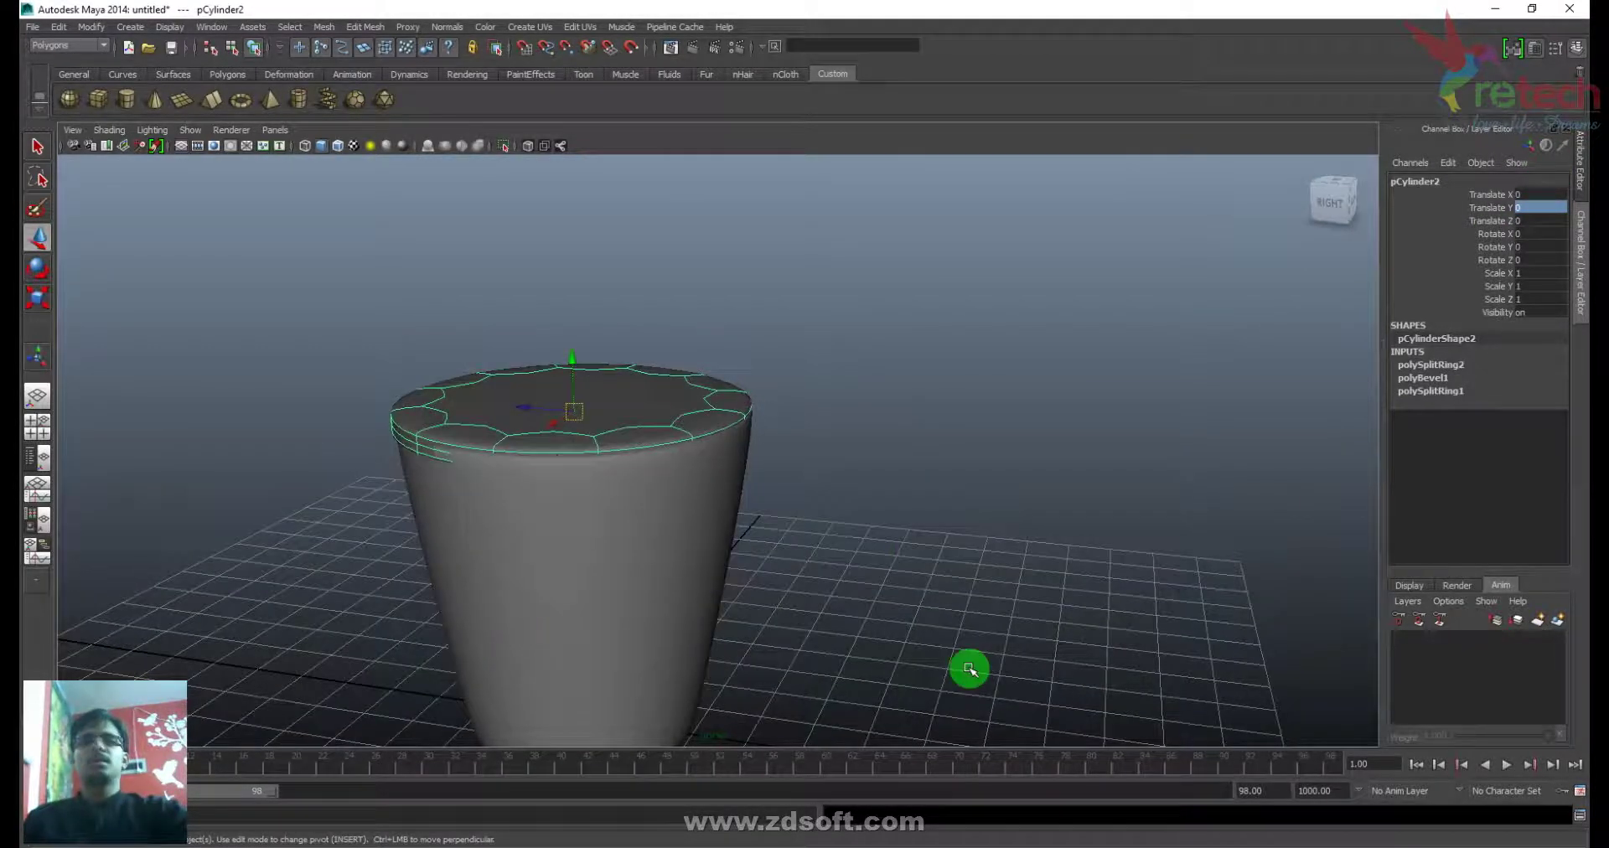
- Display textures in the viewport and set a keyframe on the lid's transforms at frame 1
{"action": "key", "text": "6"}
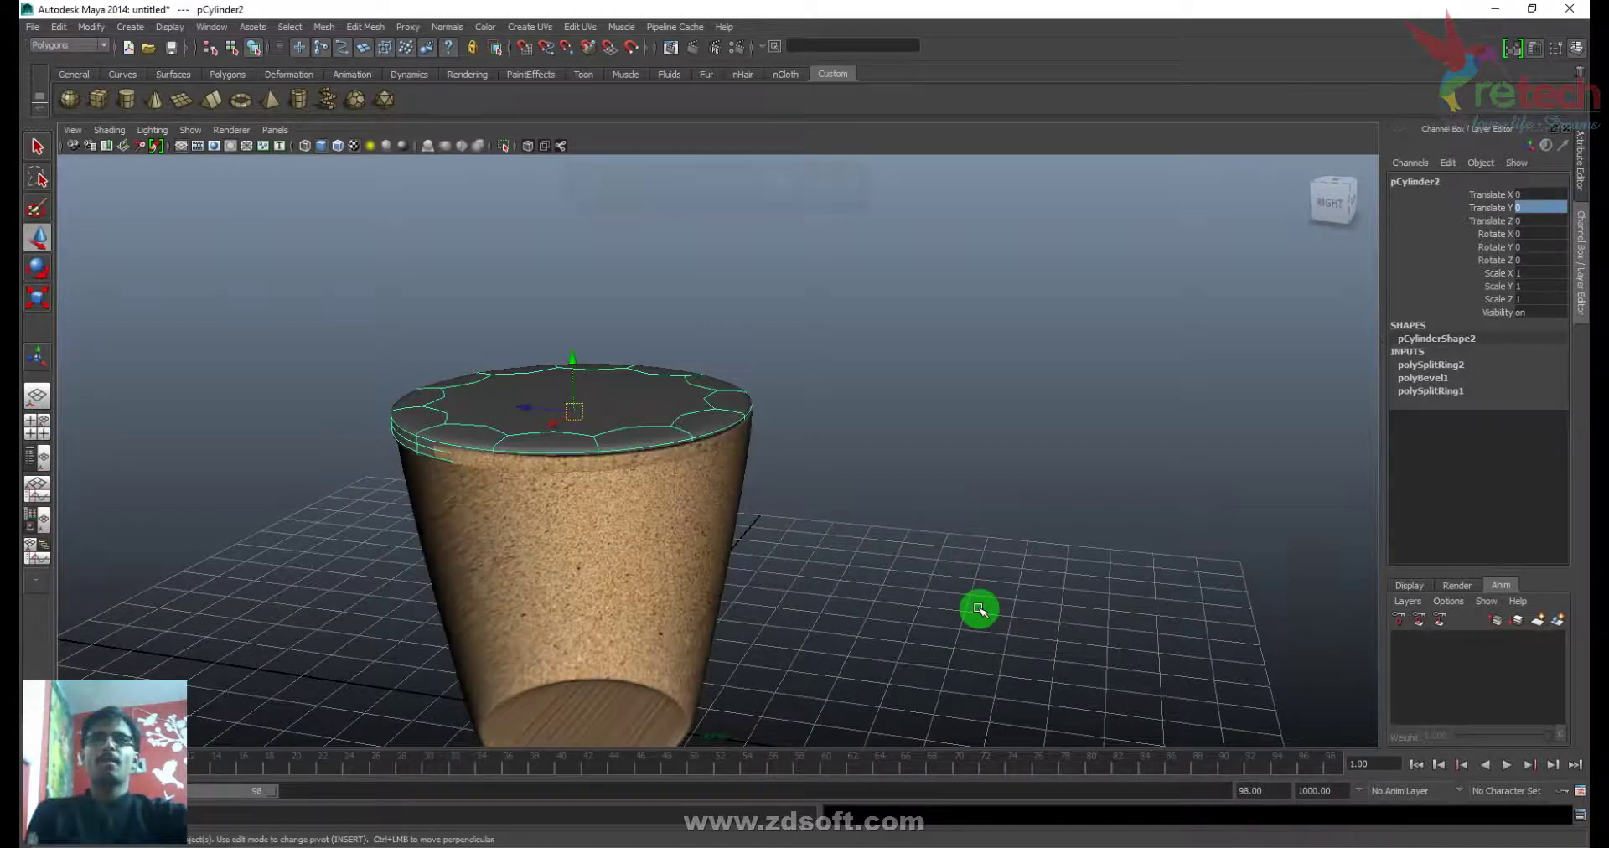
{"action": "right_click_drag", "start_coordinate": [979, 609], "coordinate": [362, 781], "text": "alt"}
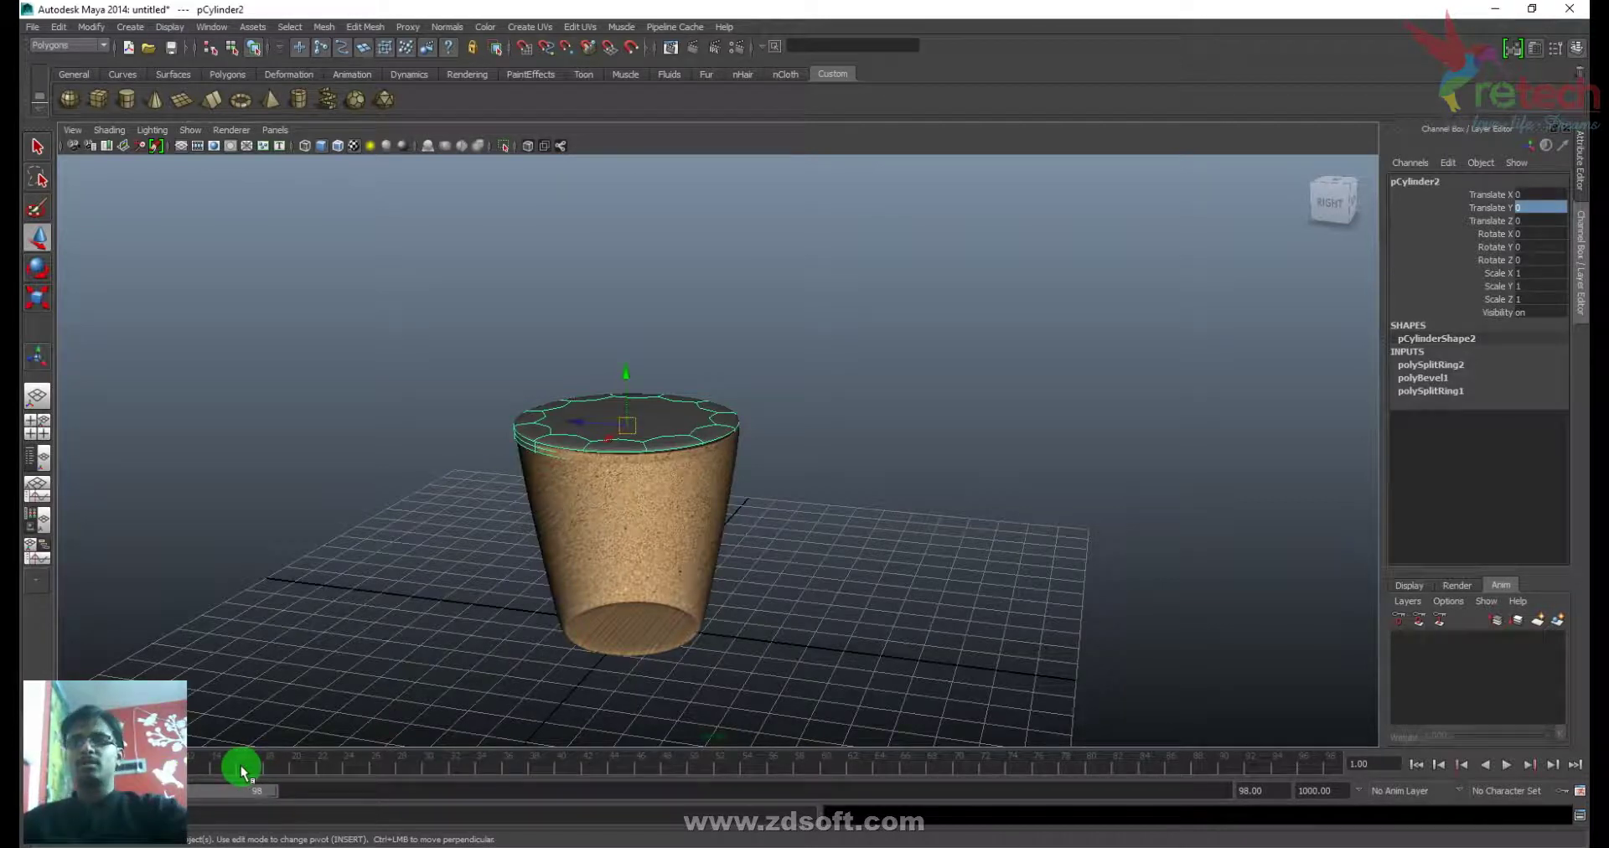
{"action": "key", "text": "s"}
- At frame 97, lower the lid to Translate Y -5.438 and scale it uniformly to 0.572
{"action": "key", "text": "alt+v"}
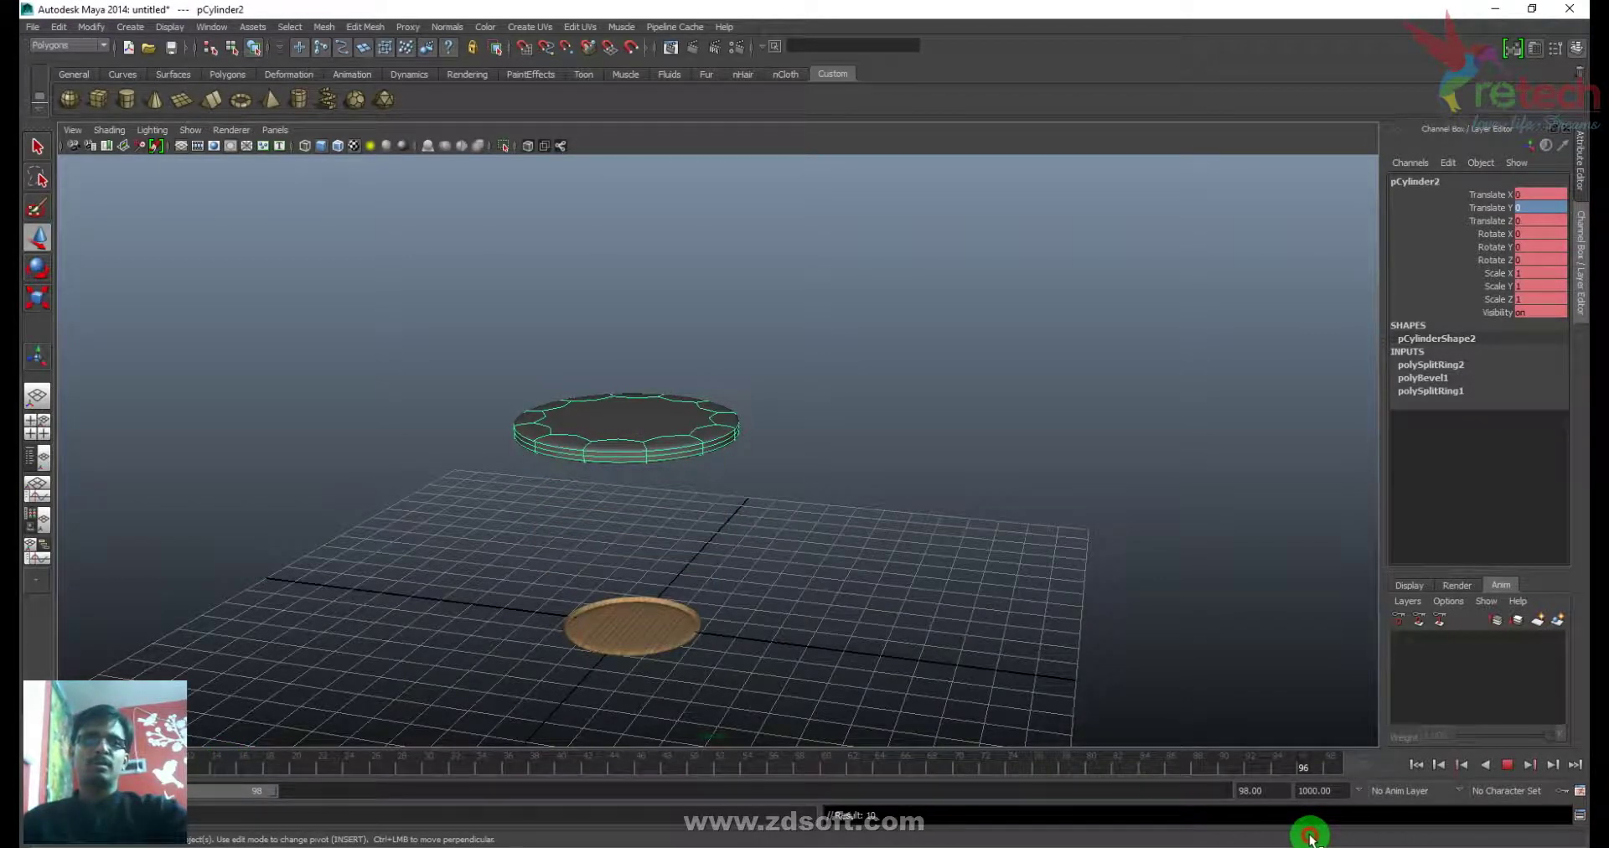
{"action": "key", "text": "alt+v"}
{"action": "left_click_drag", "start_coordinate": [626, 369], "coordinate": [671, 564]}
{"action": "key", "text": "r"}
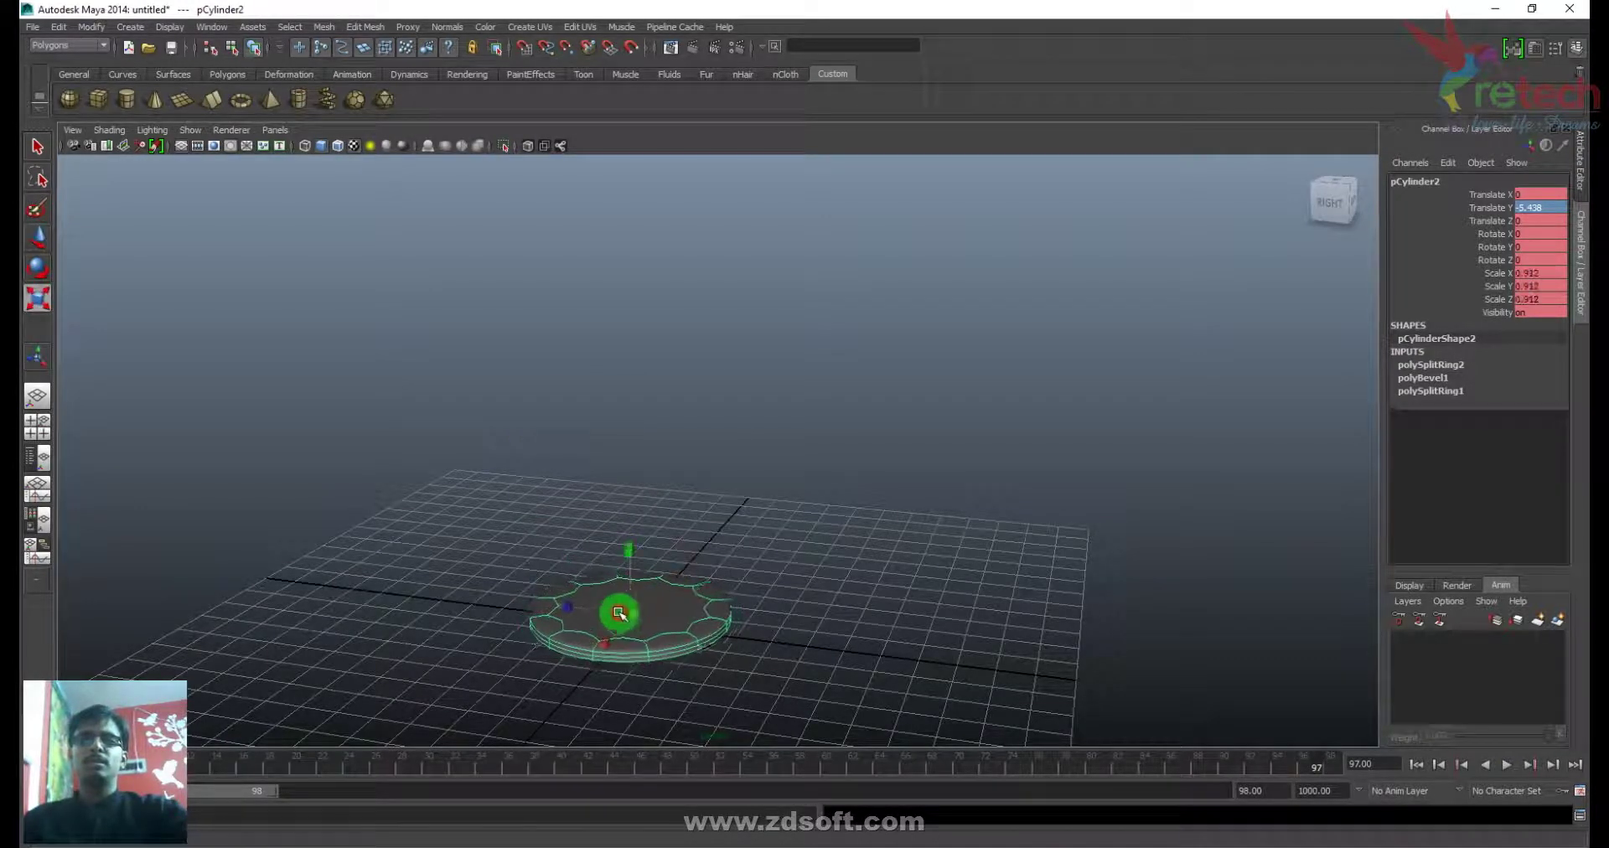
{"action": "left_click_drag", "start_coordinate": [618, 614], "coordinate": [559, 634]}
- Fit the lid to the cup's base with Translate Y -5.786, Scale X and Z 0.631 and Scale Y 0.145, and keyframe it at frame 97
{"action": "right_click_drag", "start_coordinate": [567, 621], "coordinate": [805, 693], "text": "alt"}
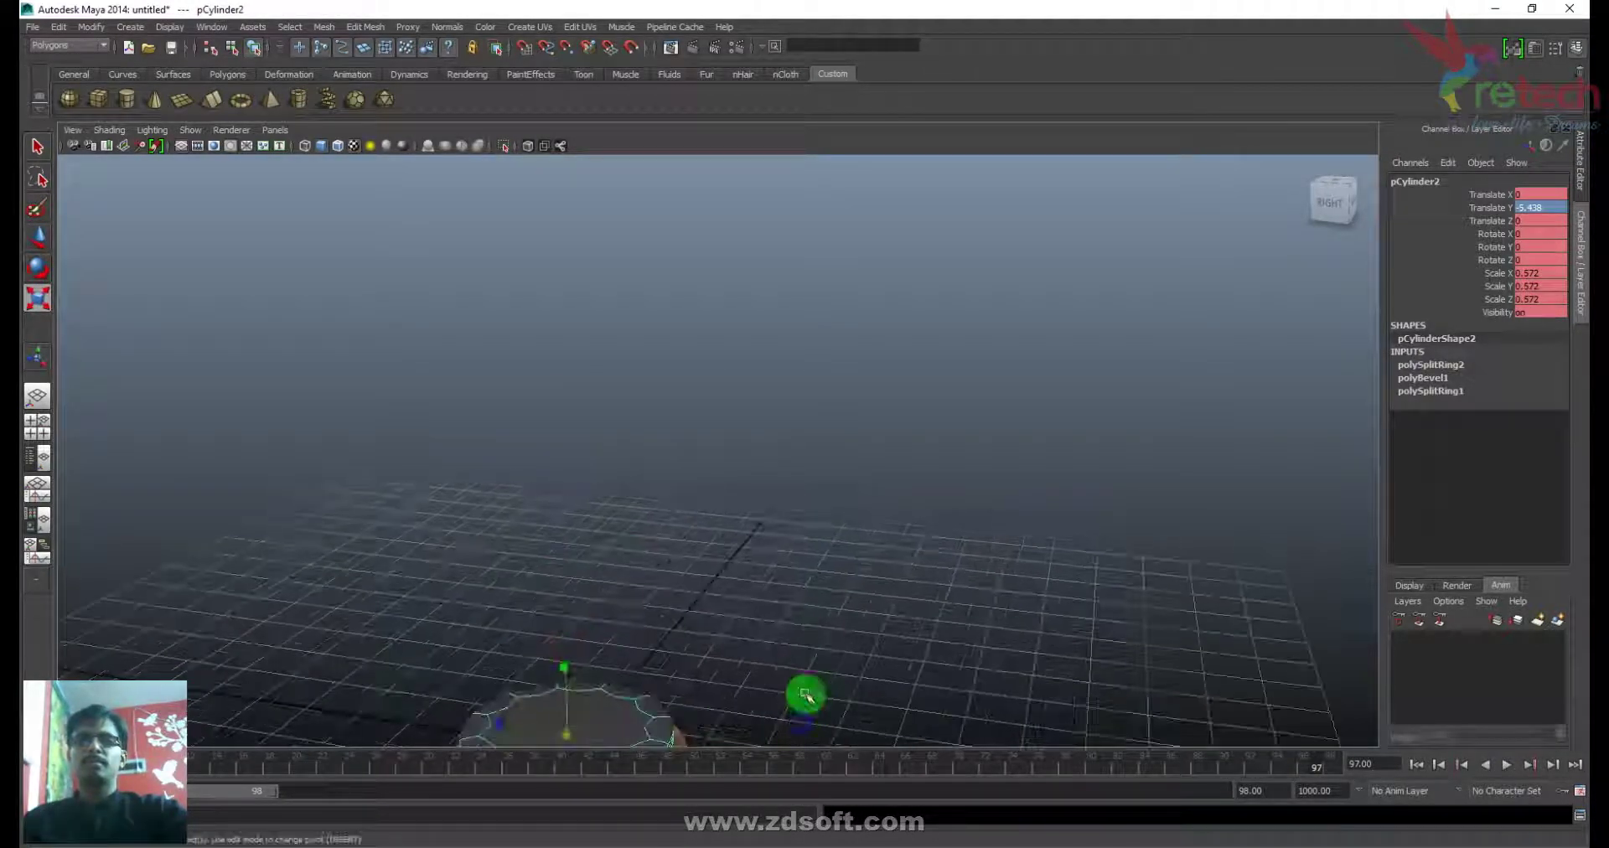
{"action": "middle_click_drag", "start_coordinate": [804, 693], "coordinate": [829, 396], "text": "alt"}
{"action": "right_click_drag", "start_coordinate": [830, 395], "coordinate": [1038, 682], "text": "alt"}
{"action": "middle_click_drag", "start_coordinate": [634, 603], "coordinate": [854, 598], "text": "alt"}
{"action": "key", "text": "w"}
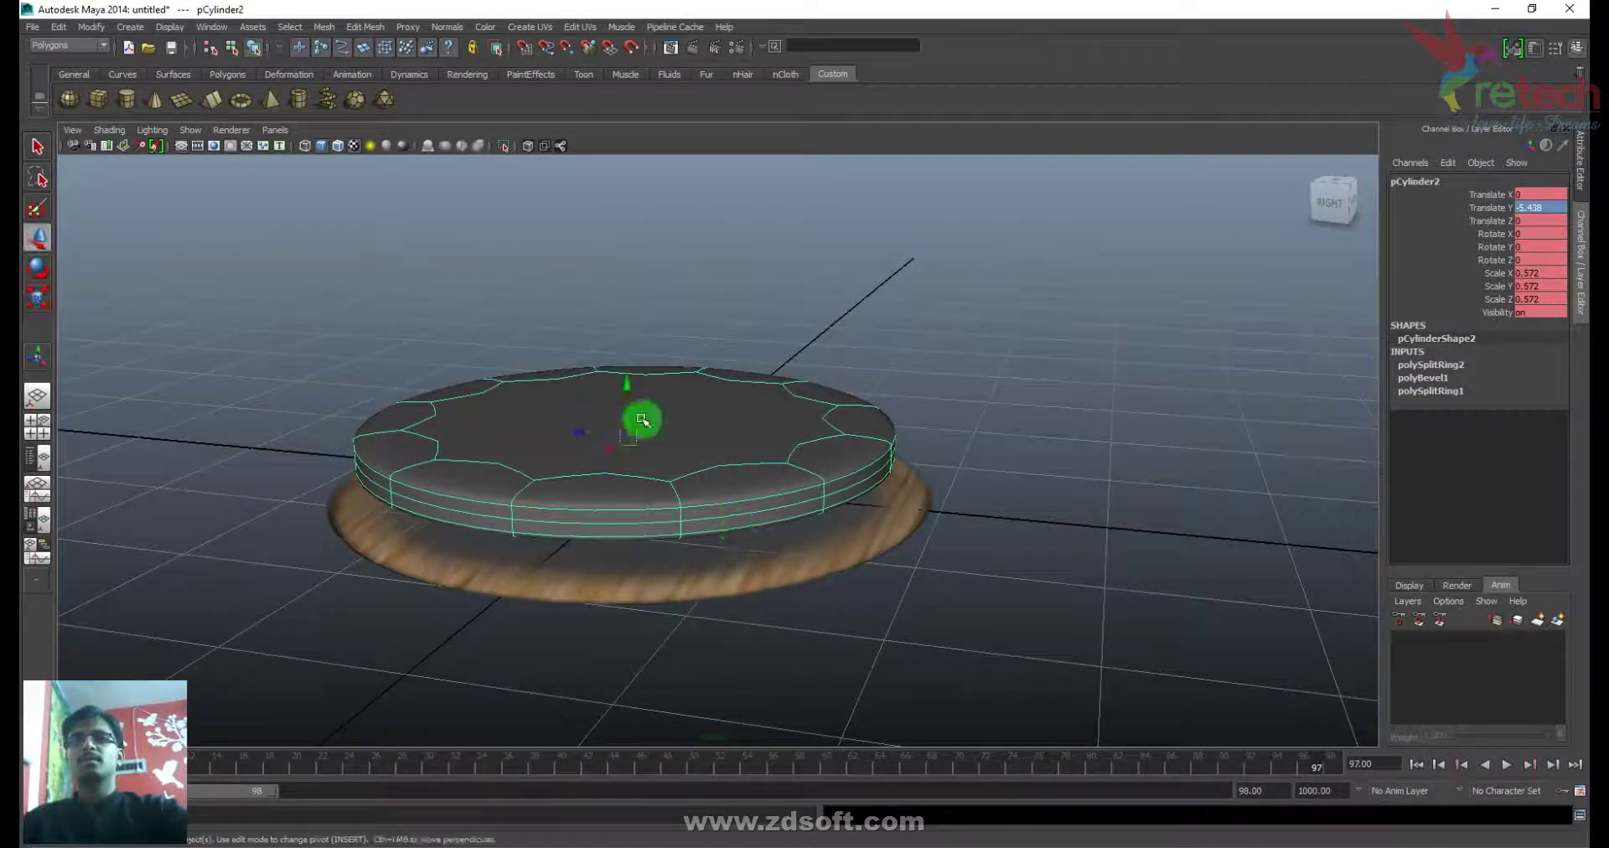
{"action": "left_click_drag", "start_coordinate": [625, 387], "coordinate": [671, 466]}
{"action": "left_click", "coordinate": [697, 560]}
{"action": "key", "text": "r"}
{"action": "key", "text": "w"}
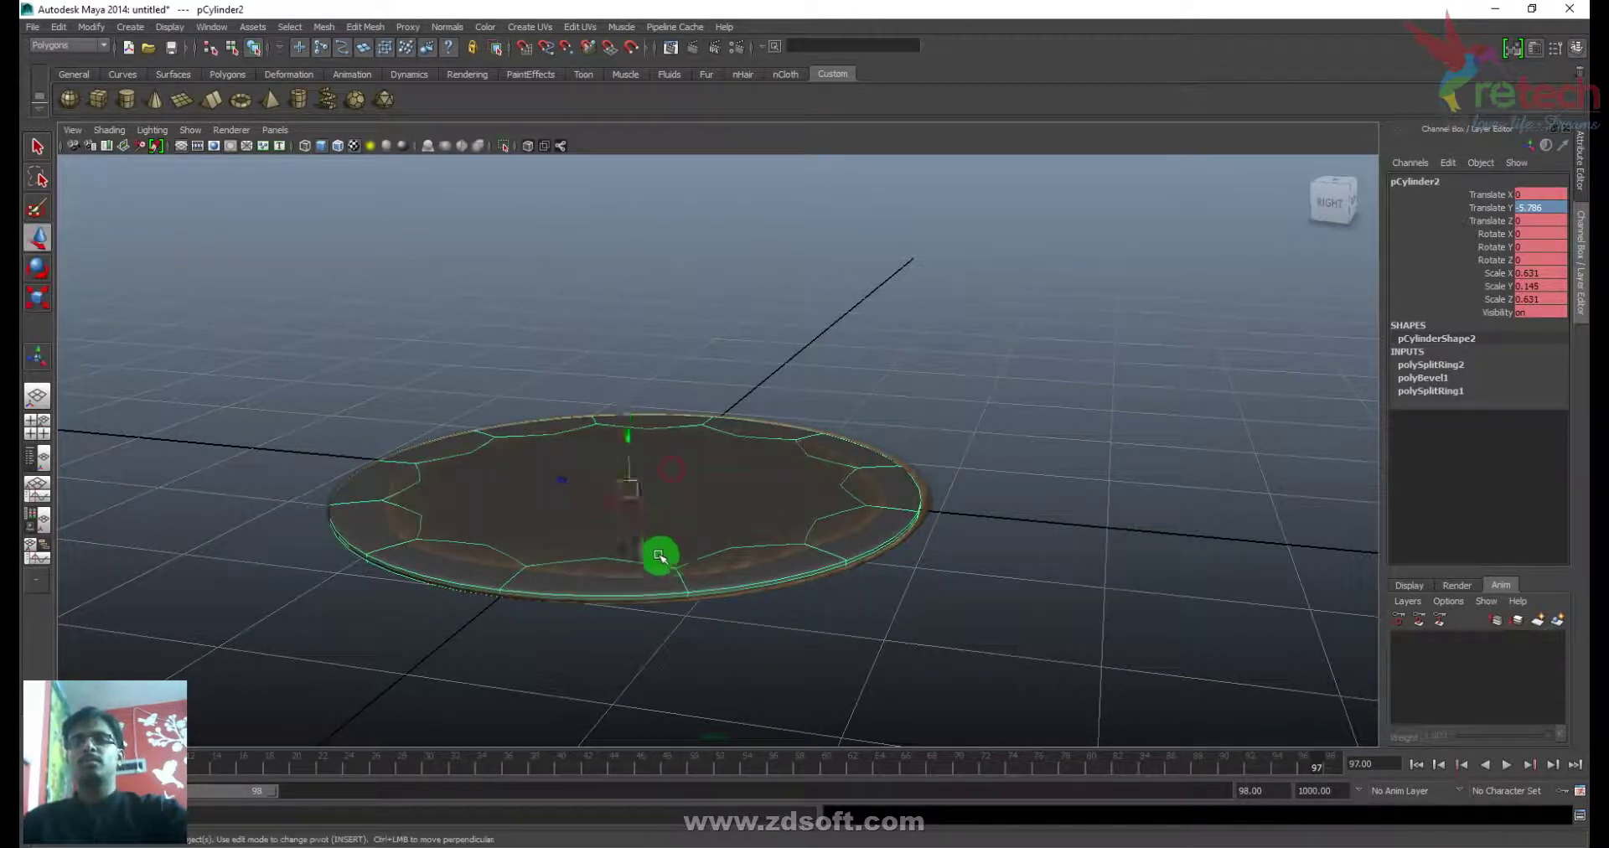
{"action": "key", "text": "s"}
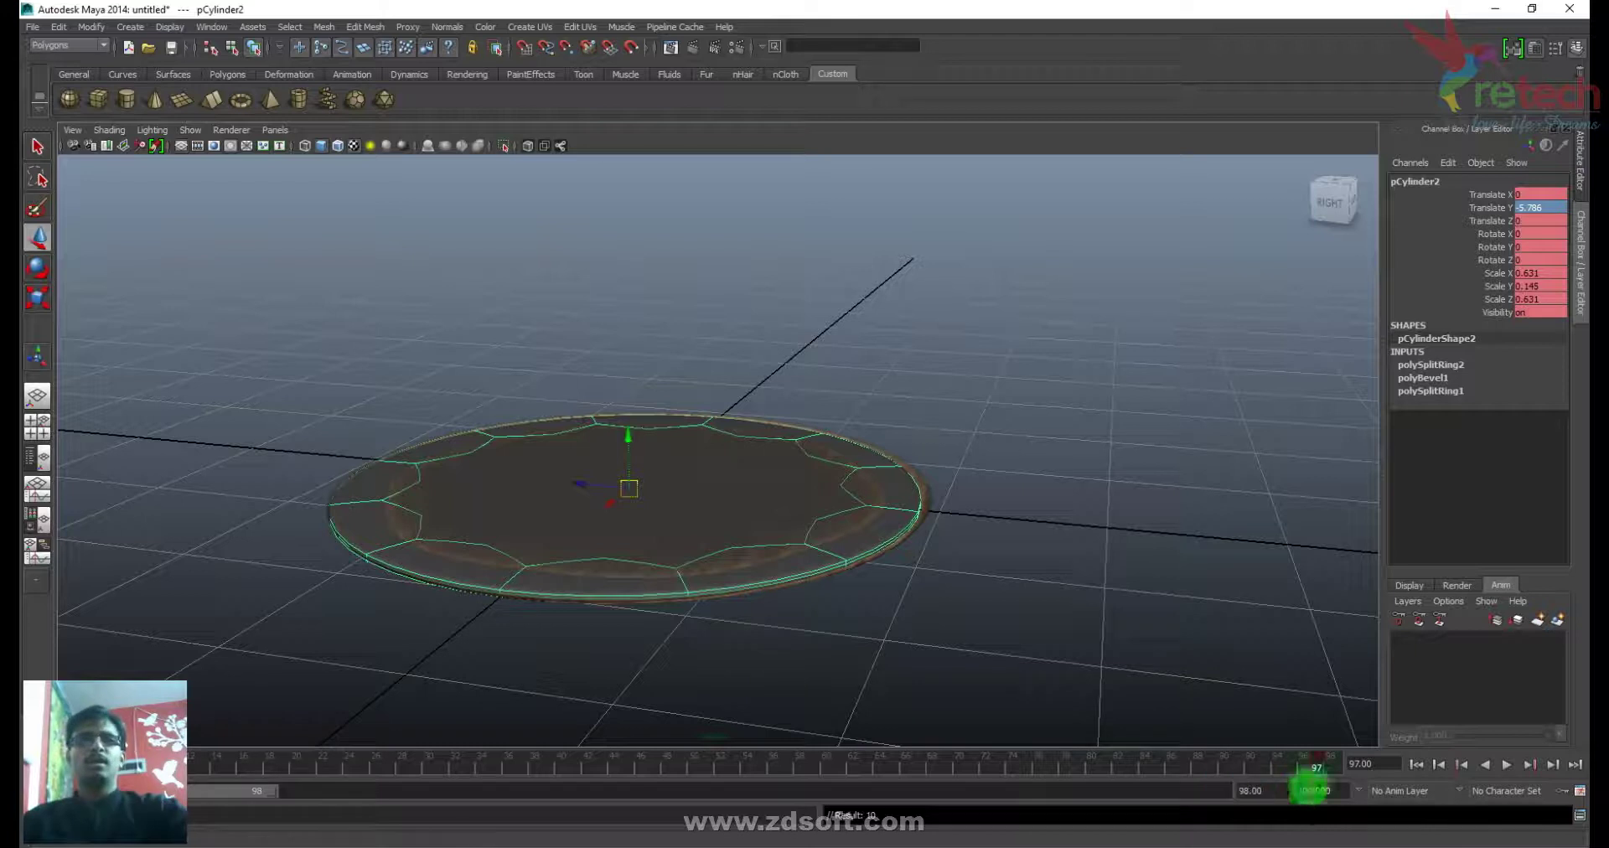
- Turn the lid's Visibility off at frame 98, keyframe it, and preview the animation
{"action": "left_click", "coordinate": [1315, 763]}
{"action": "key", "text": "alt+v"}
{"action": "left_click", "coordinate": [1324, 776]}
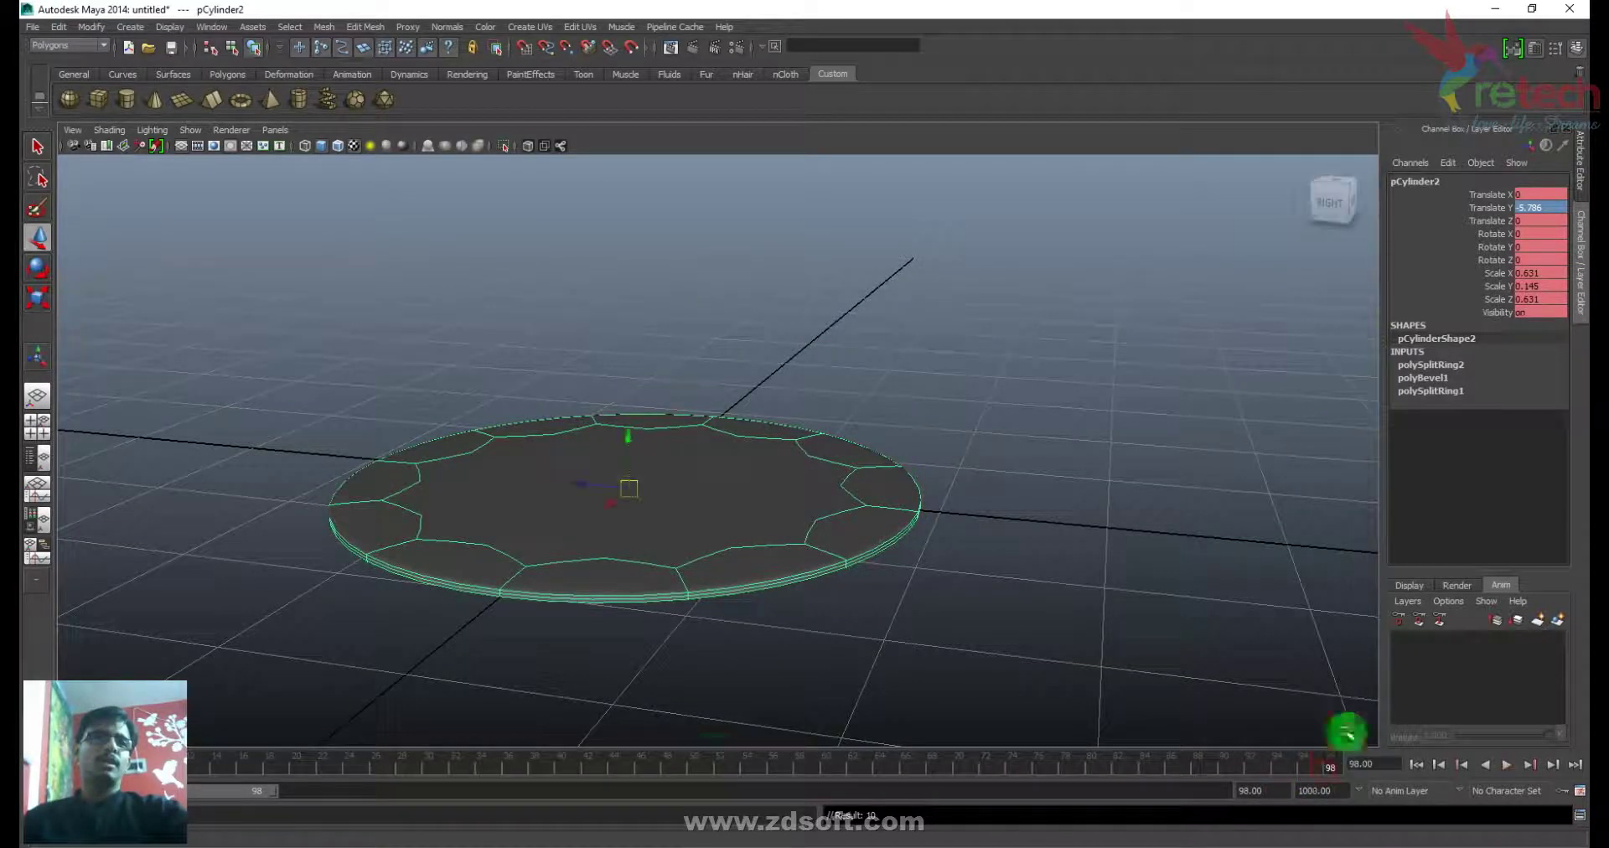
{"action": "left_click", "coordinate": [1542, 314]}
{"action": "type", "text": "0"}
{"action": "key", "text": "Return"}
{"action": "left_click", "coordinate": [1494, 313]}
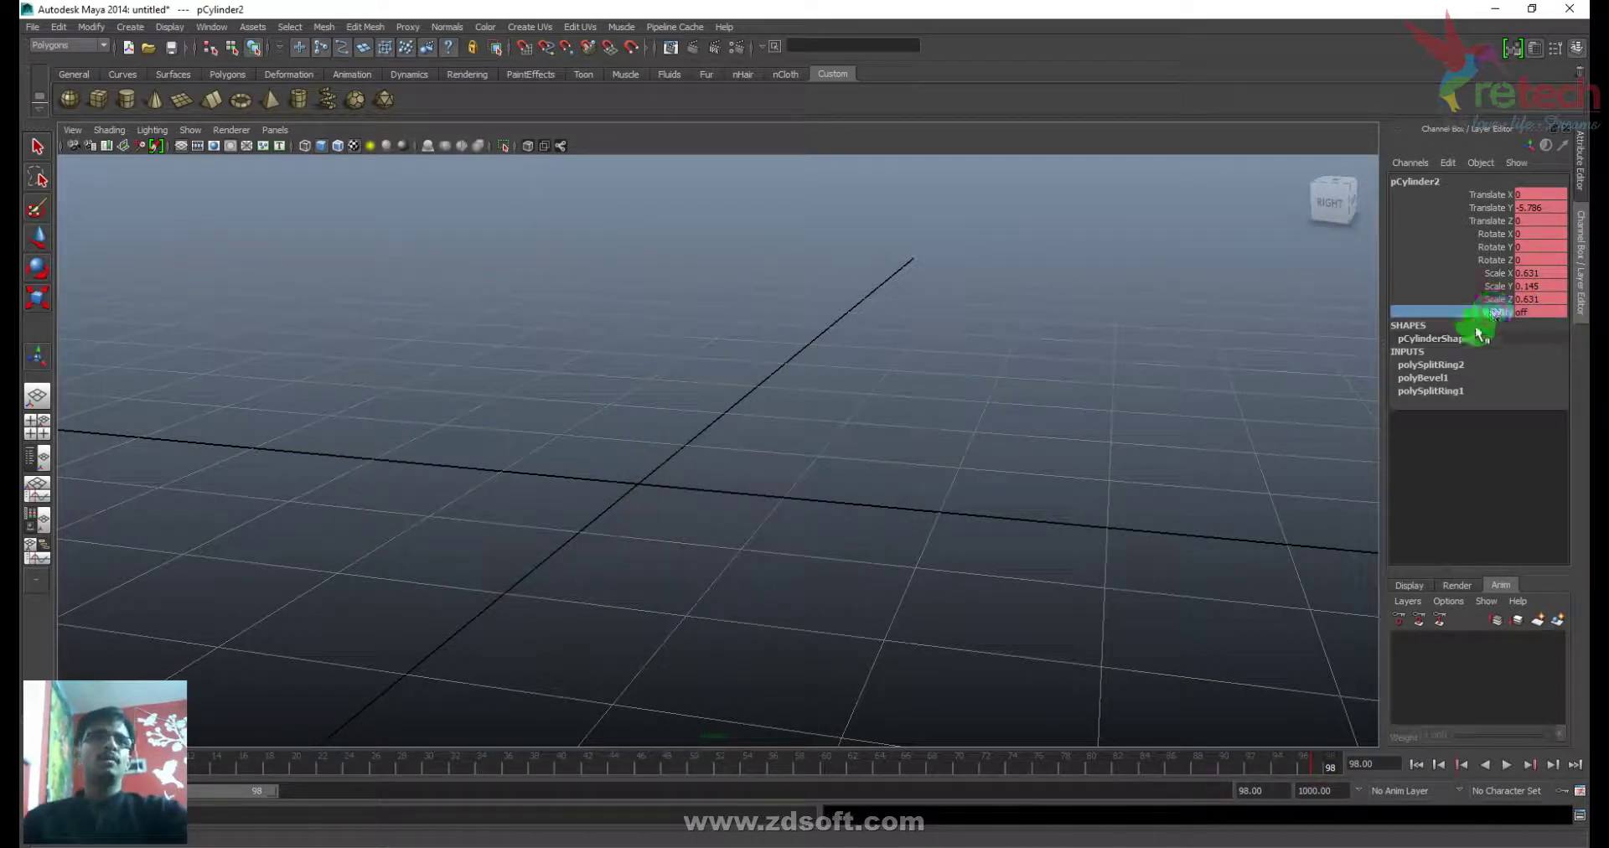
{"action": "key", "text": "s"}
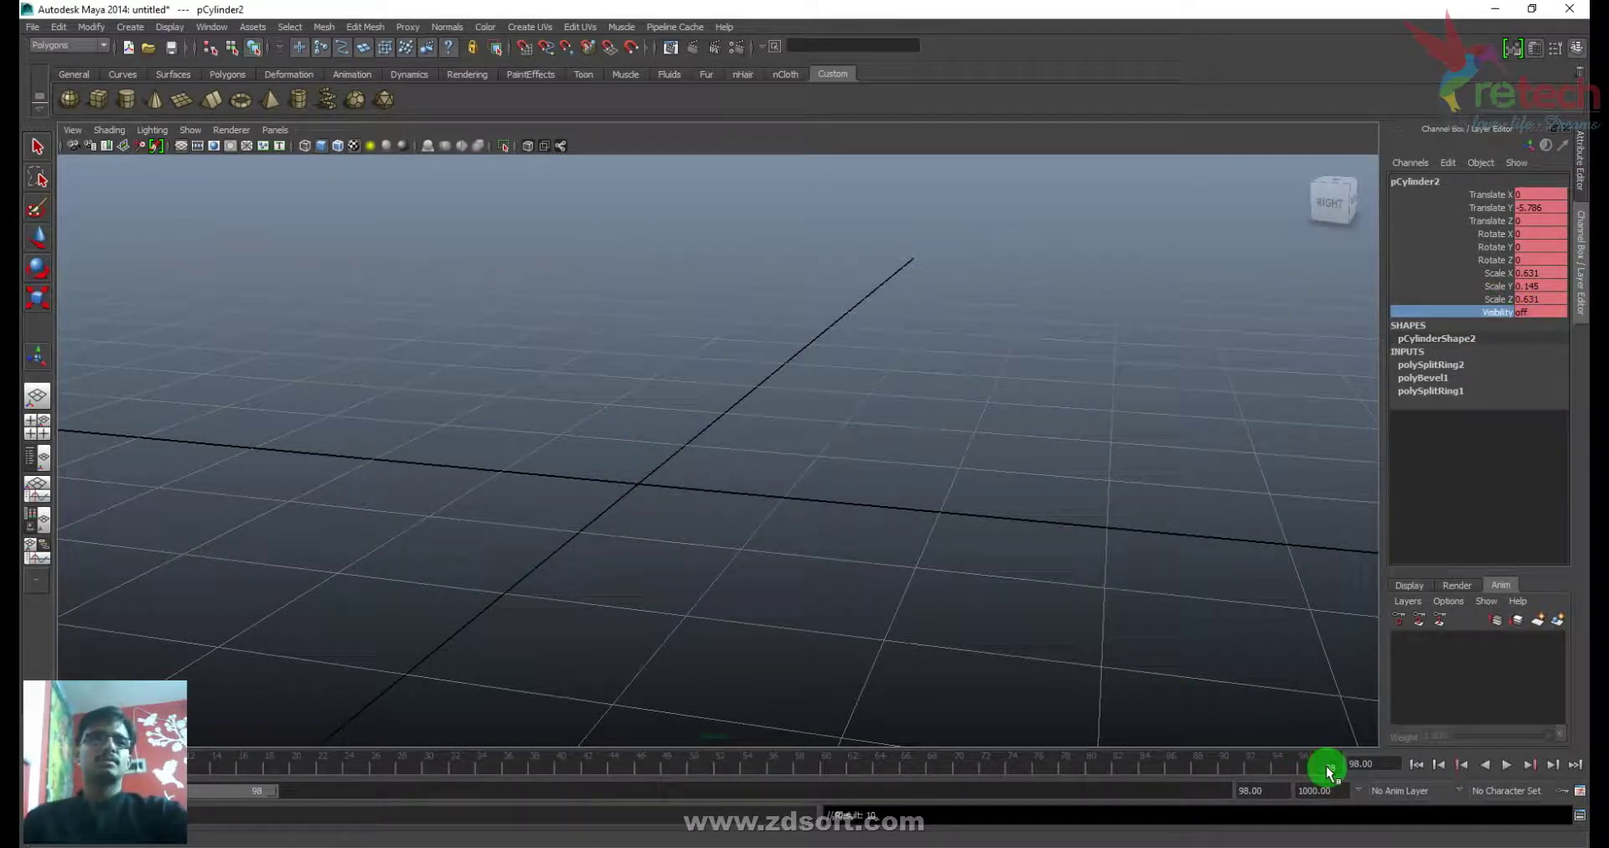
{"action": "key", "text": "alt+v"}
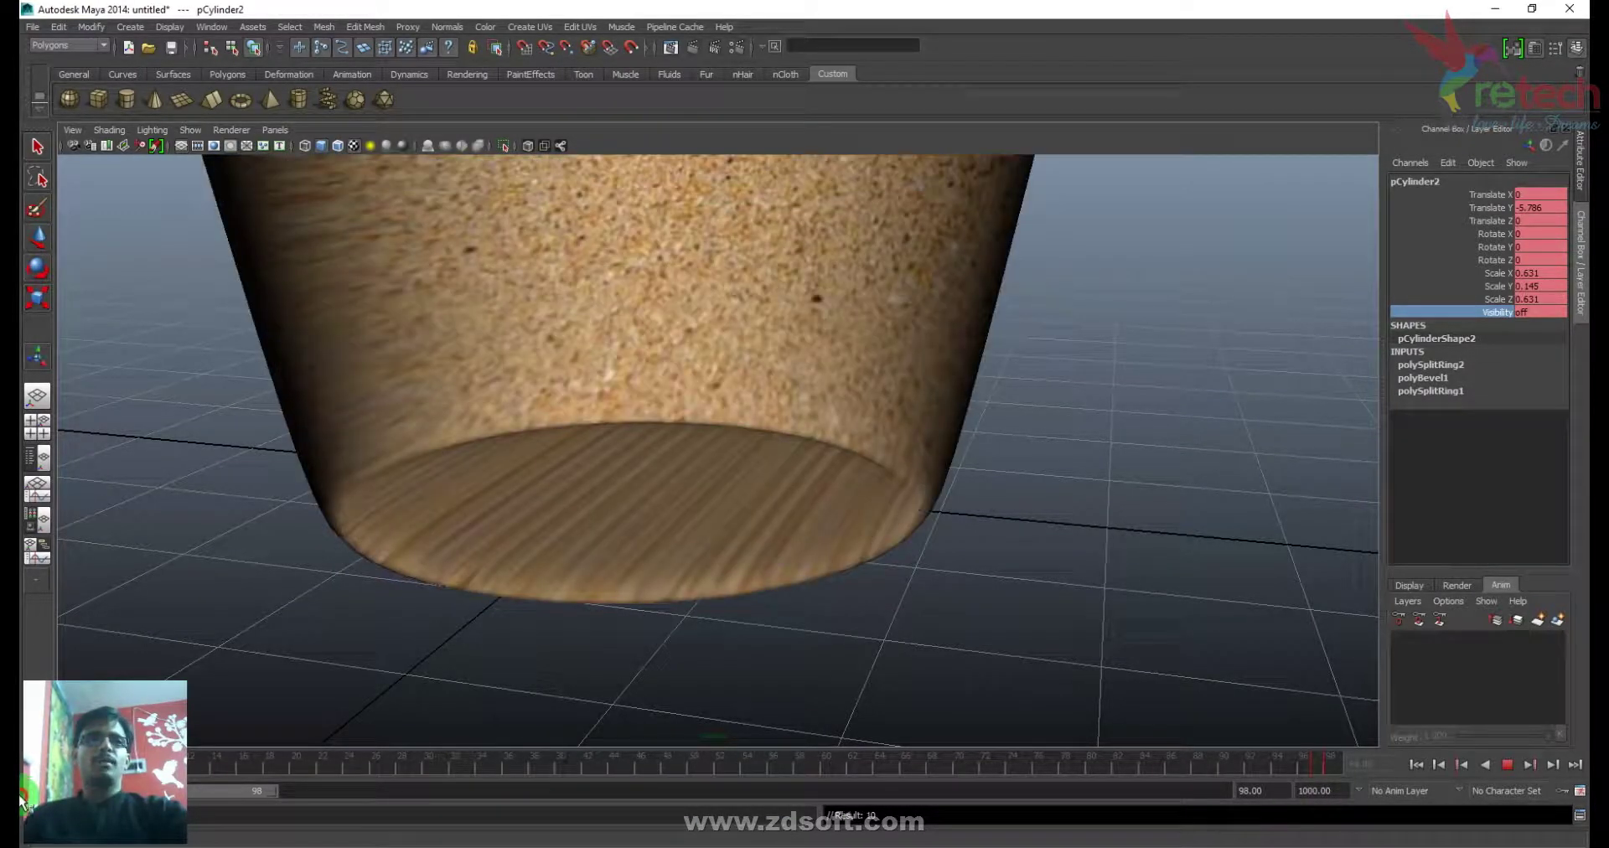
{"action": "key", "text": "Escape"}
- Assign a new, fully transparent Lambert material to the lid and play back the result
{"action": "right_click_drag", "start_coordinate": [1096, 566], "coordinate": [843, 646], "text": "alt"}
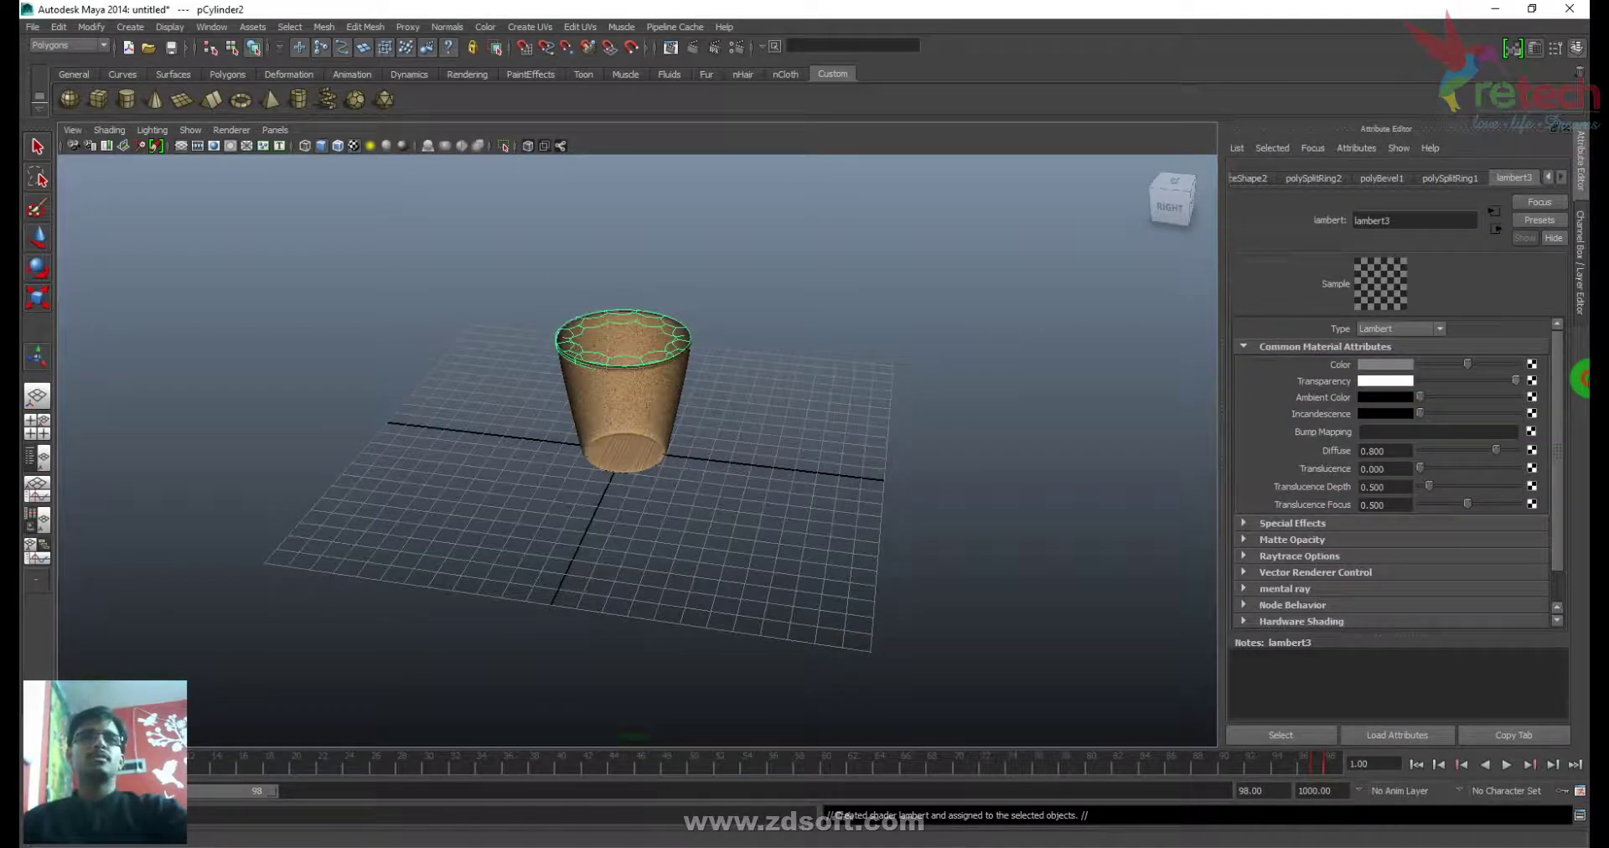
{"action": "left_click", "coordinate": [741, 396]}
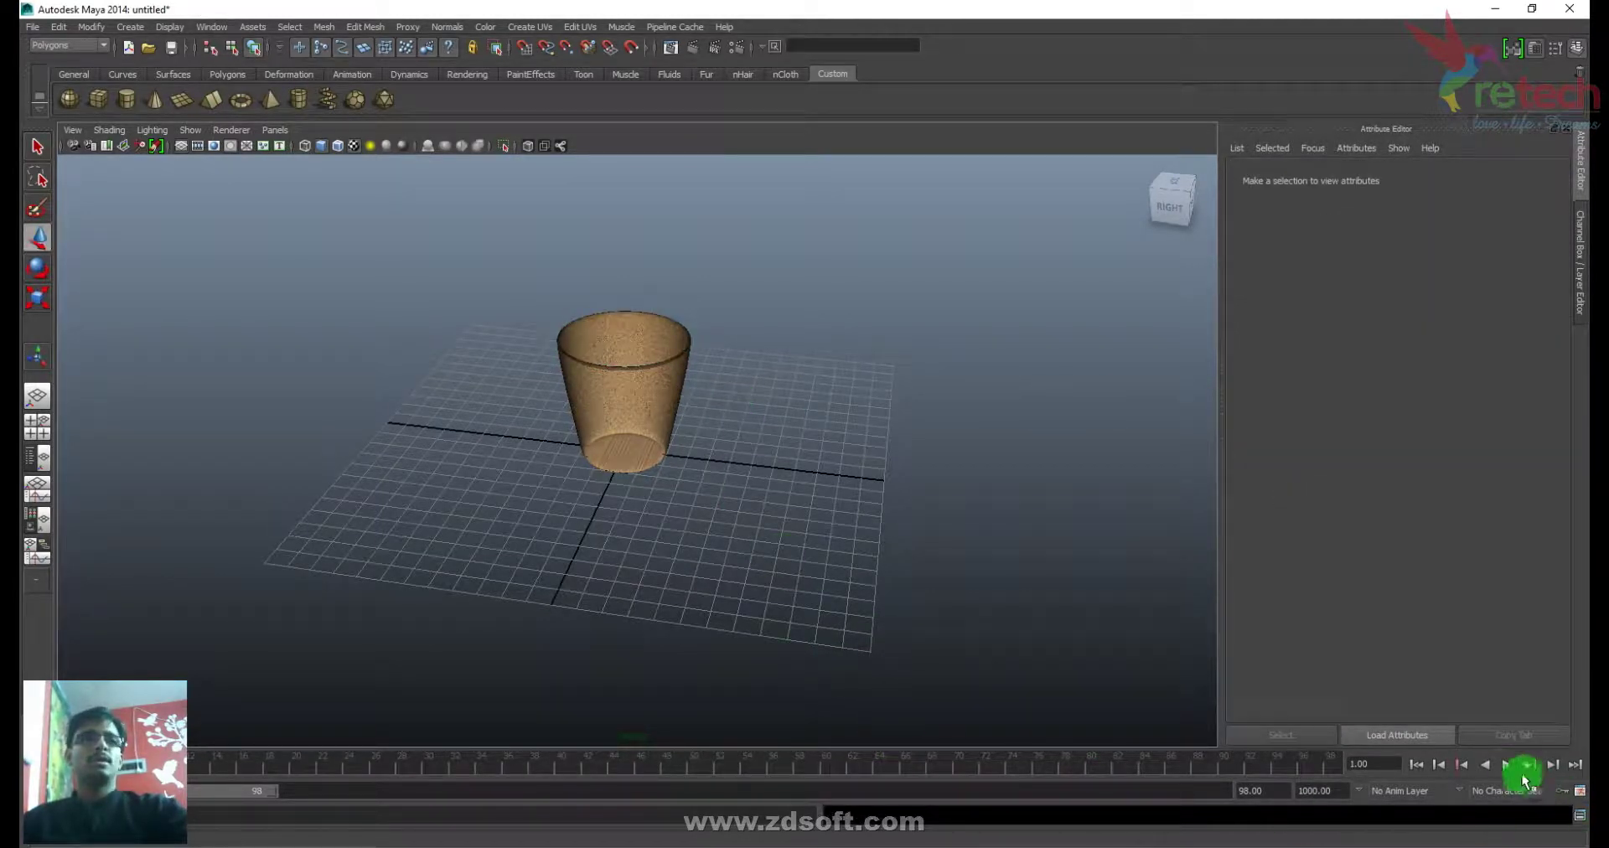
{"action": "left_click", "coordinate": [1505, 766]}
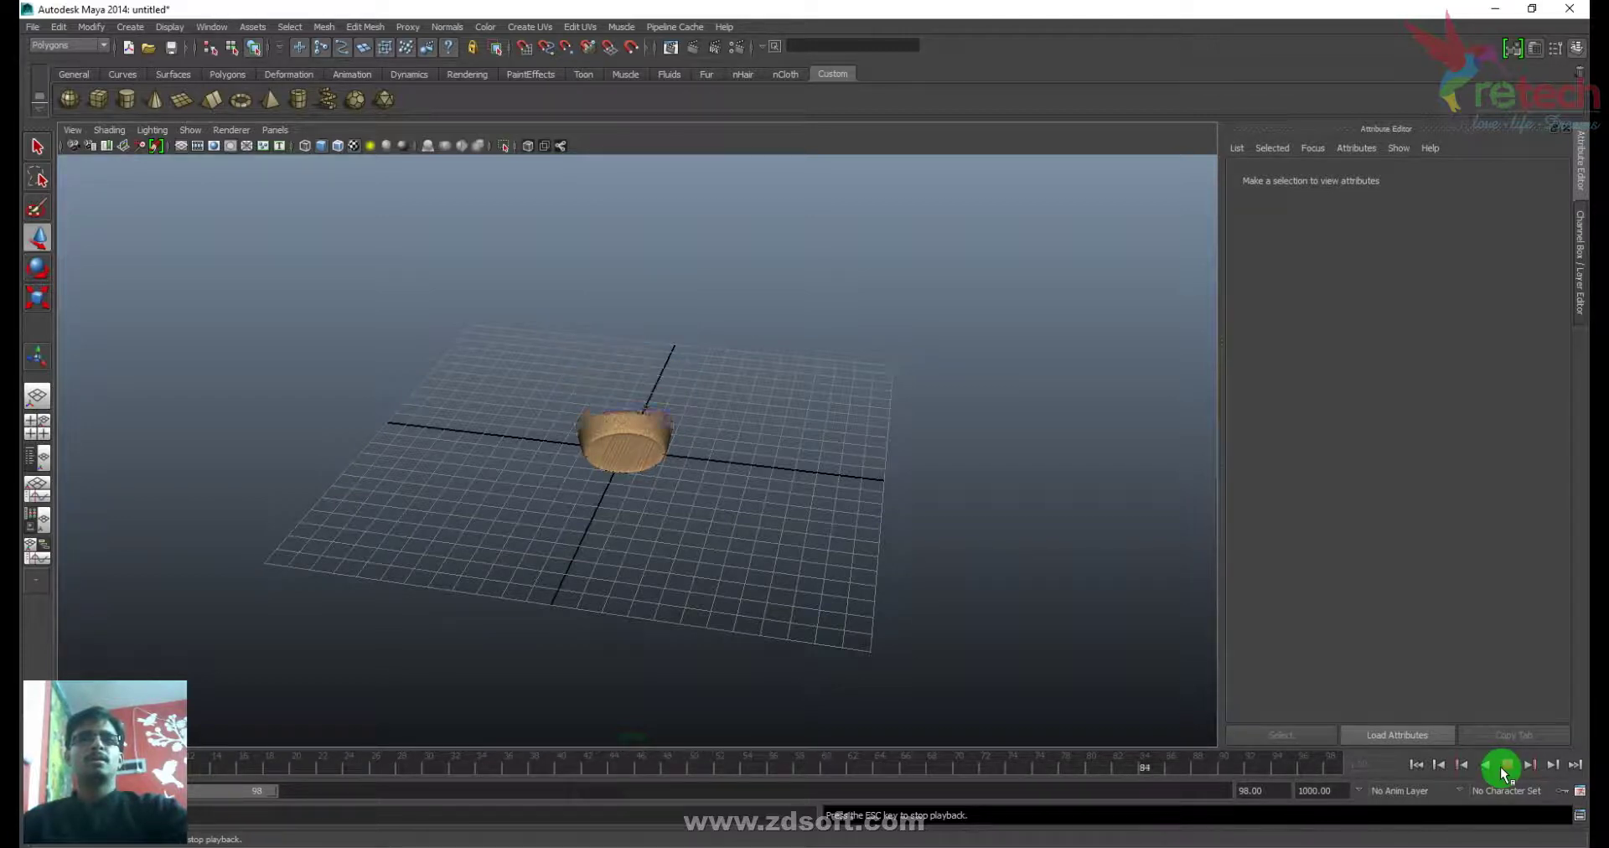
{"action": "left_click", "coordinate": [1503, 767]}
- Select the lid at frame 89, examine its fit against the shrinking cup, and scrub back to frame 1
{"action": "left_click_drag", "start_coordinate": [1000, 763], "coordinate": [1212, 767]}
{"action": "left_click", "coordinate": [627, 443]}
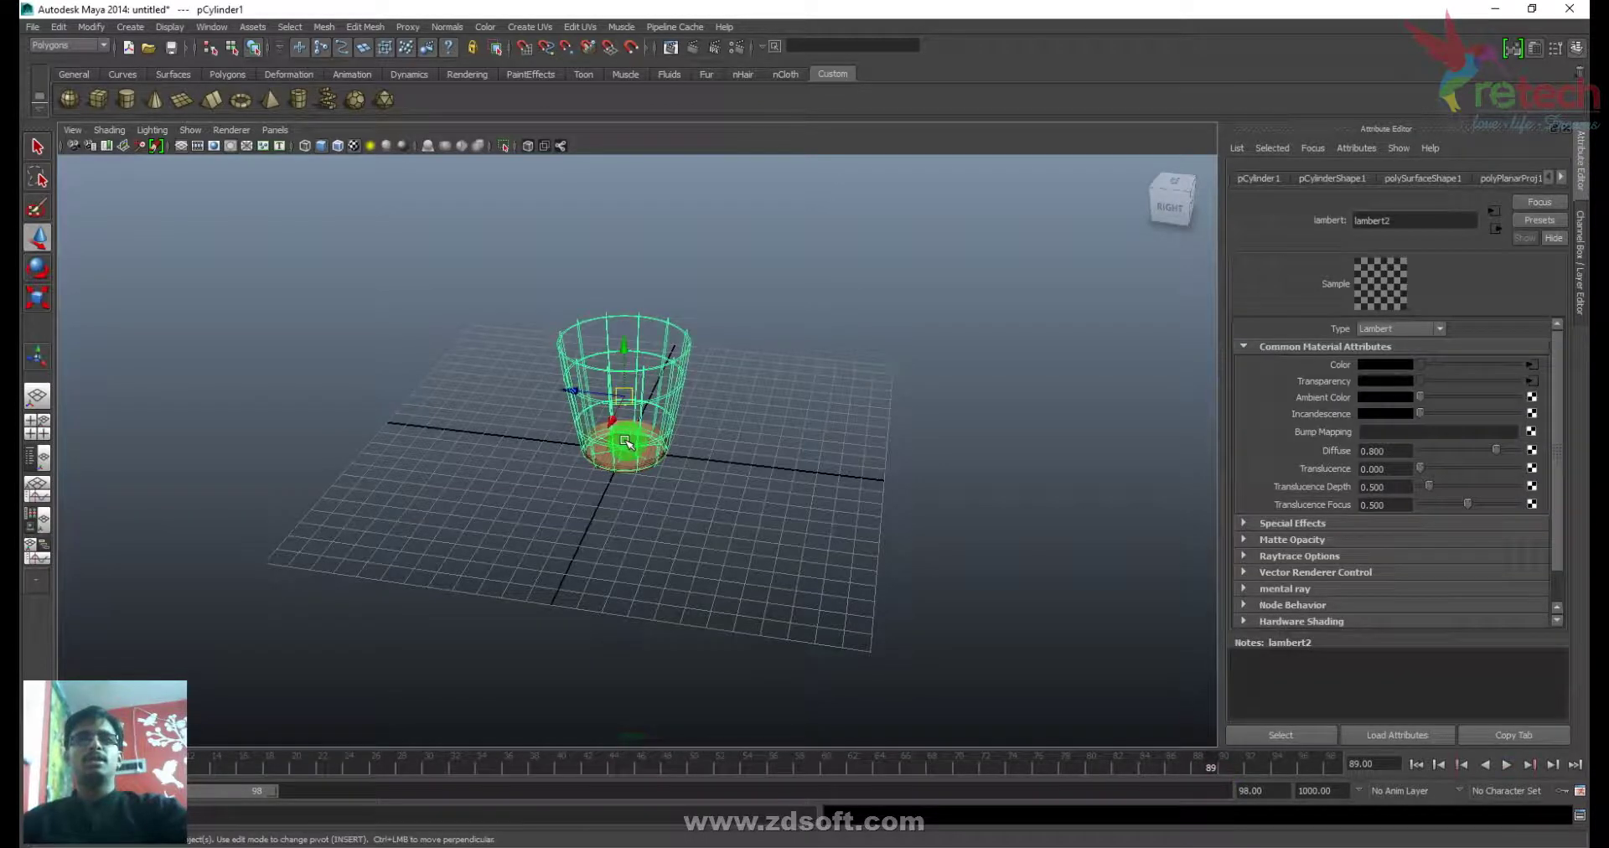
{"action": "left_click_drag", "start_coordinate": [629, 444], "coordinate": [644, 457], "text": "alt"}
{"action": "left_click", "coordinate": [637, 431]}
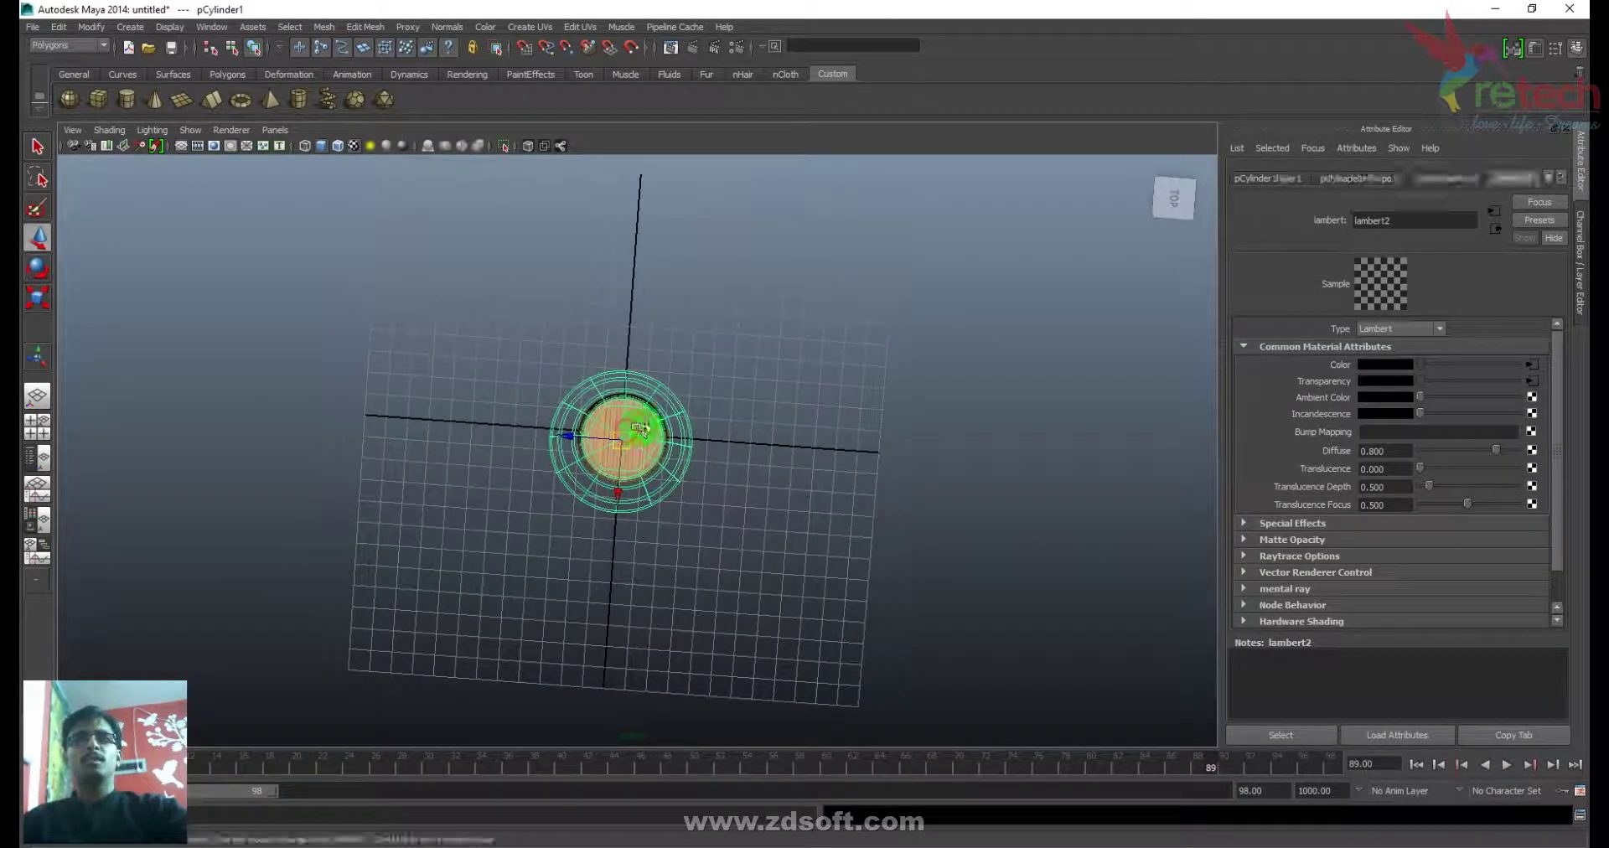
{"action": "left_click_drag", "start_coordinate": [550, 525], "coordinate": [700, 419], "text": "alt"}
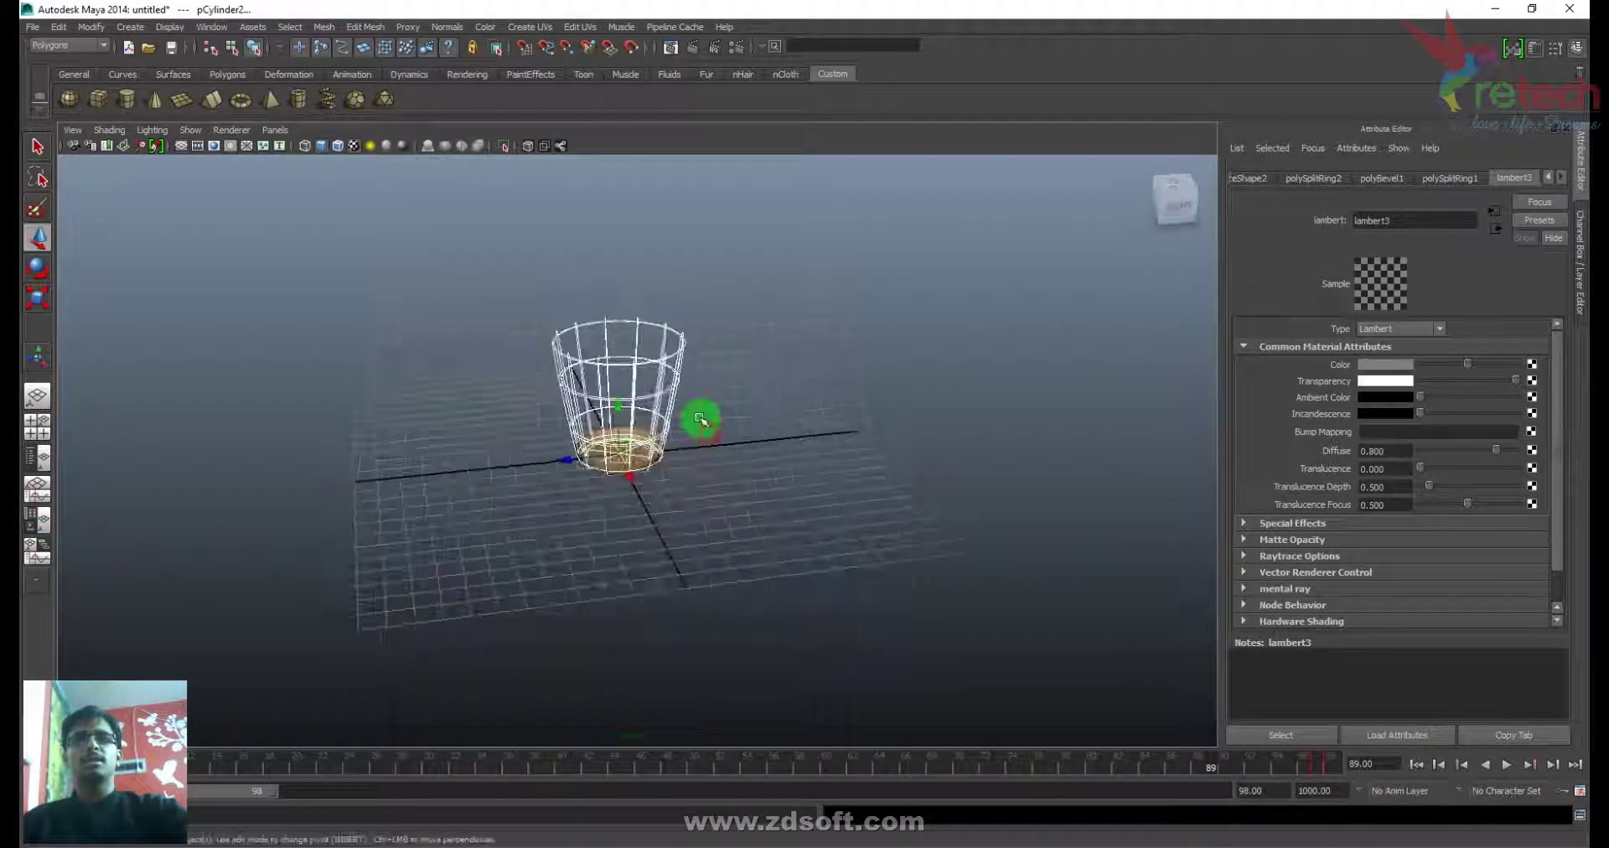
{"action": "left_click", "coordinate": [663, 355], "text": "shift"}
{"action": "left_click_drag", "start_coordinate": [686, 554], "coordinate": [605, 478], "text": "alt"}
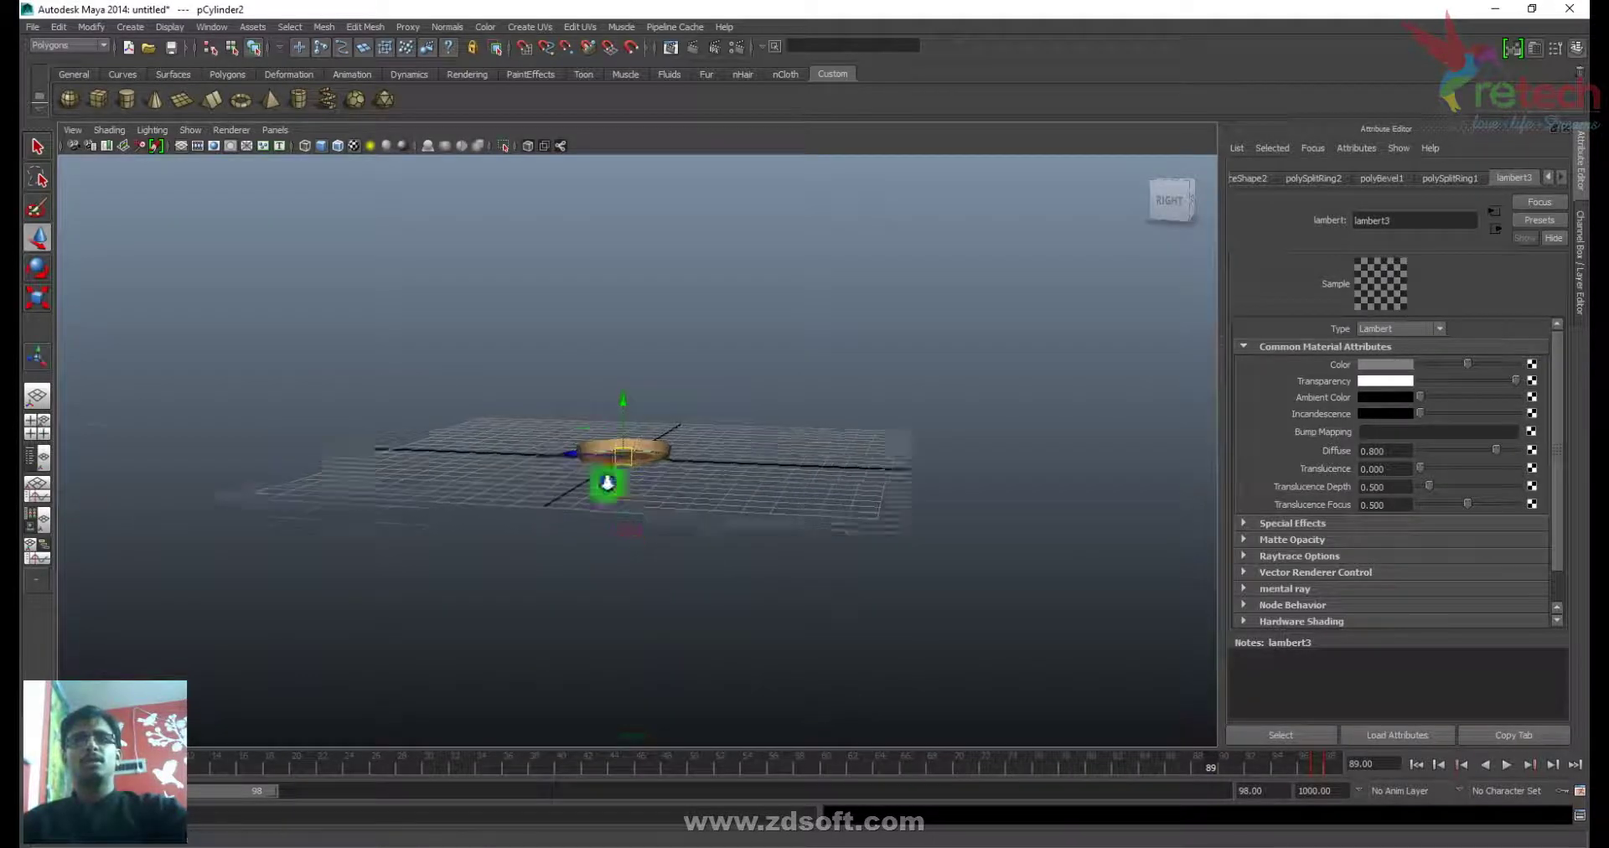
{"action": "right_click_drag", "start_coordinate": [605, 479], "coordinate": [1369, 775], "text": "alt"}
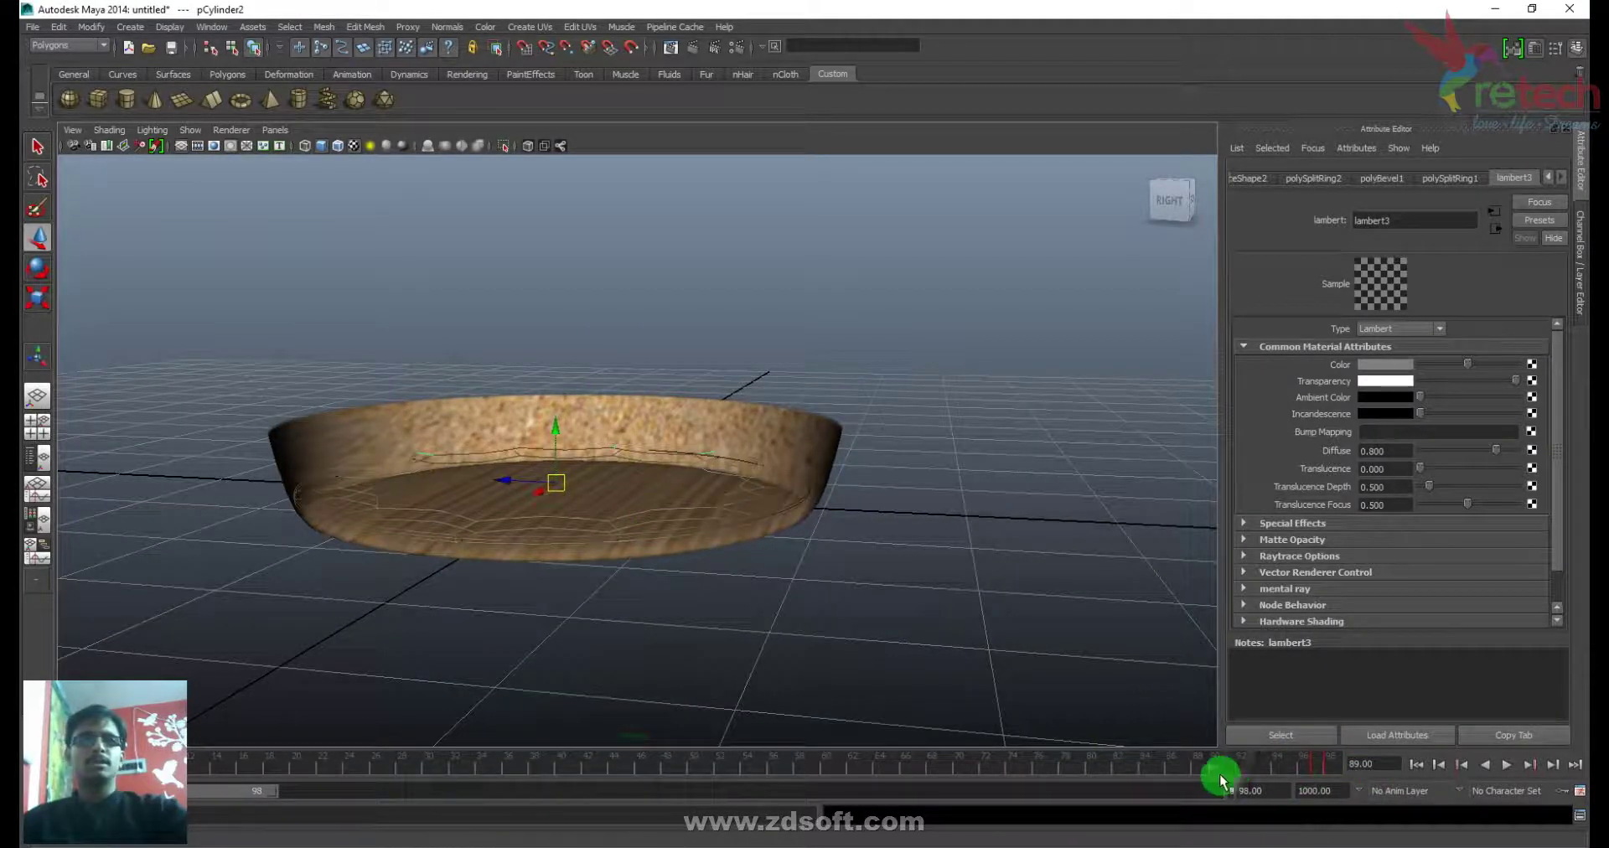
{"action": "left_click_drag", "start_coordinate": [1196, 763], "coordinate": [34, 754]}
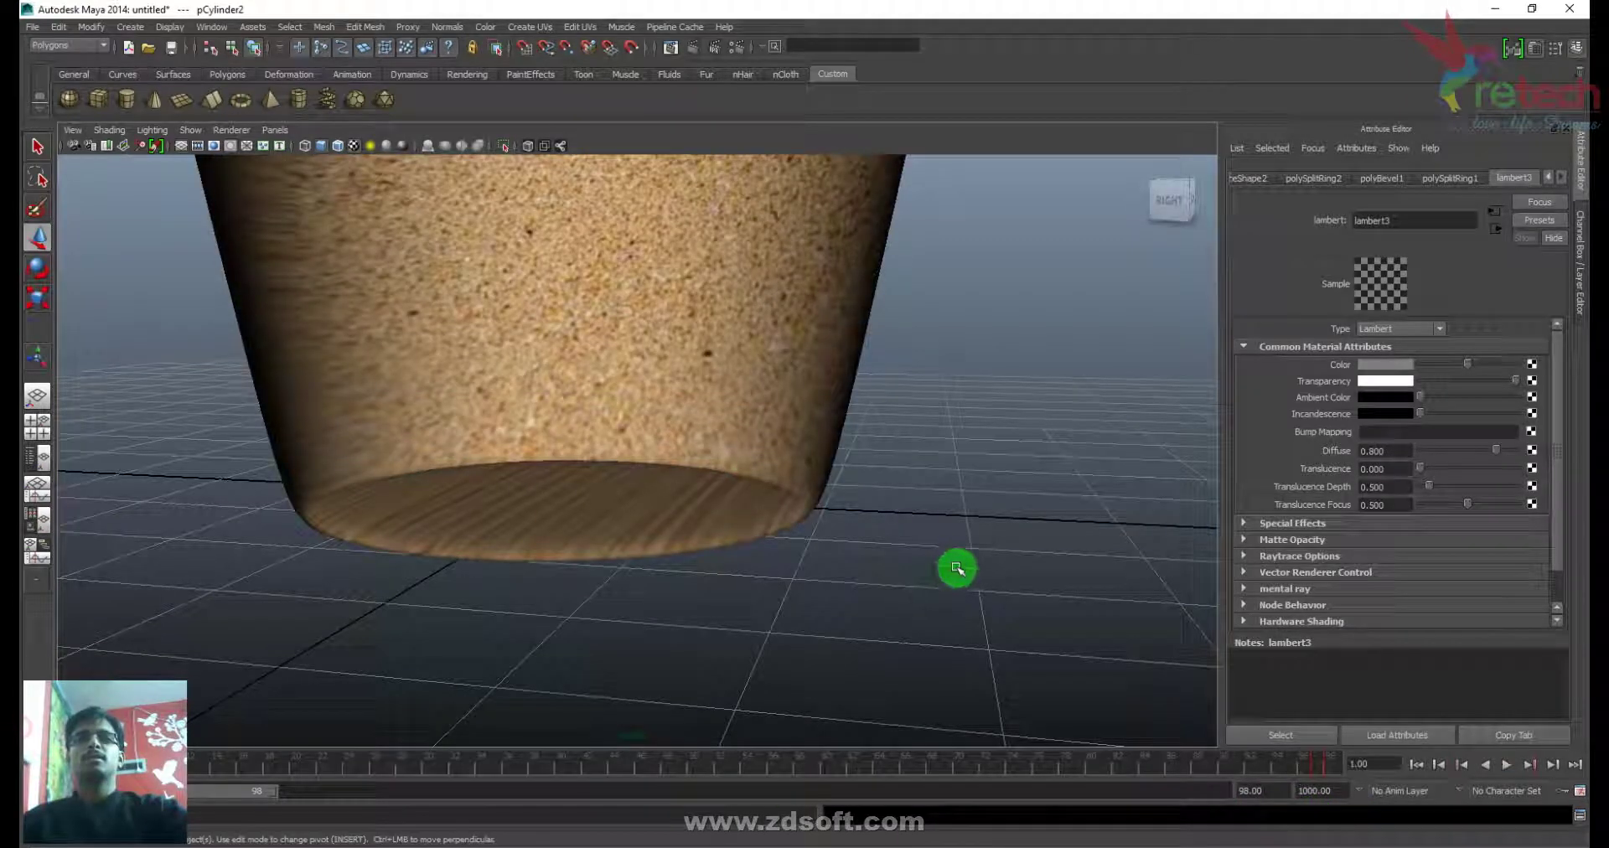
- Switch to the Dynamics menu set and emit particles from the lid with an emitter named Dust
{"action": "right_click_drag", "start_coordinate": [956, 567], "coordinate": [38, 329], "text": "alt"}
{"action": "left_click_drag", "start_coordinate": [668, 331], "coordinate": [687, 368], "text": "alt"}
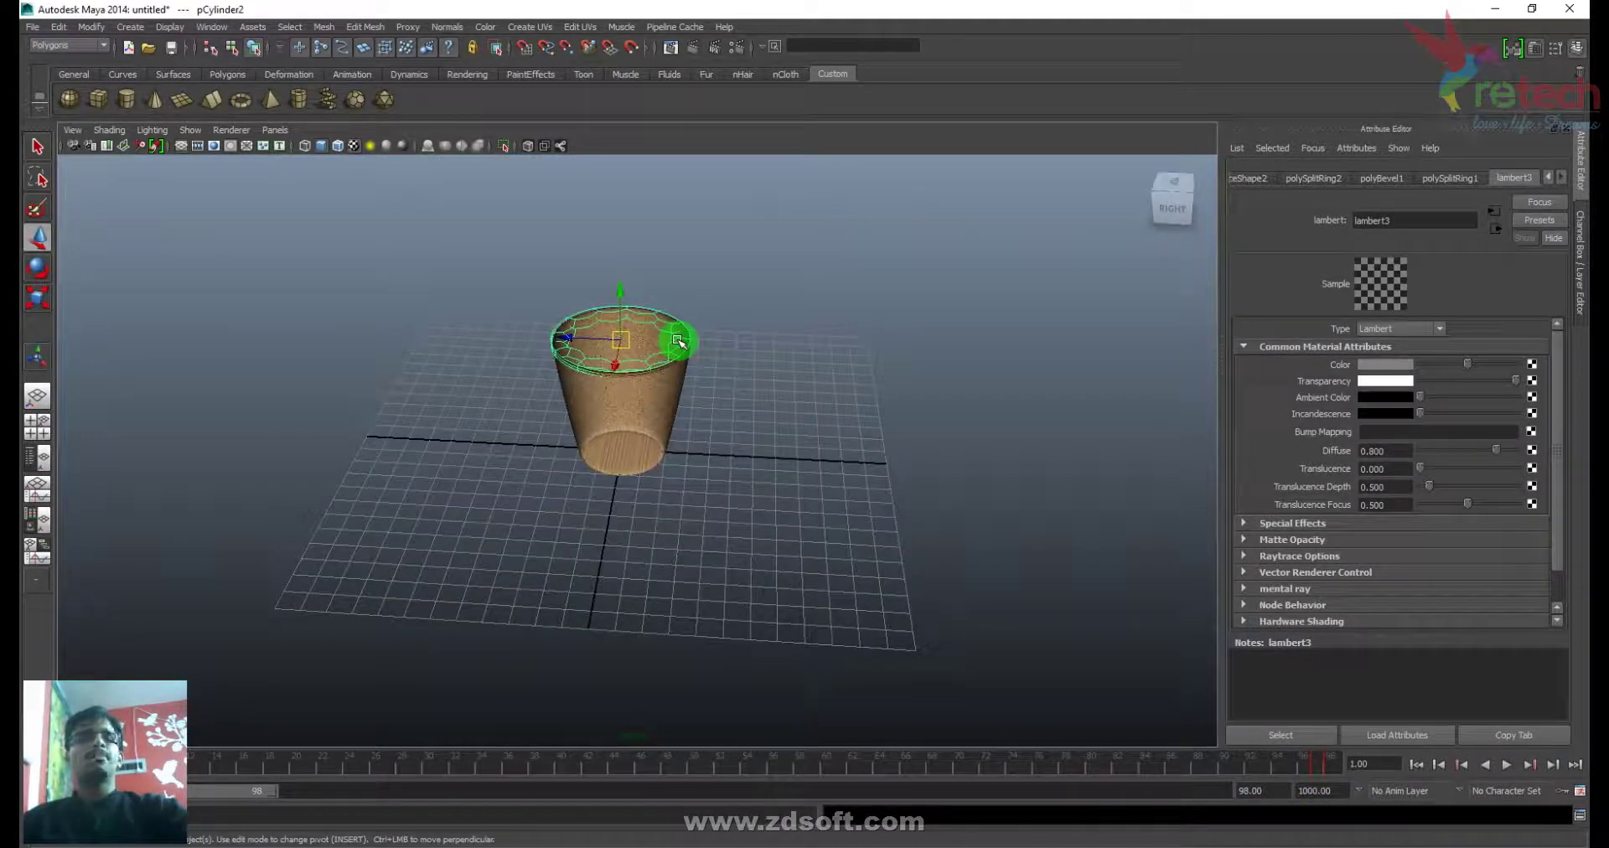
{"action": "left_click", "coordinate": [67, 45]}
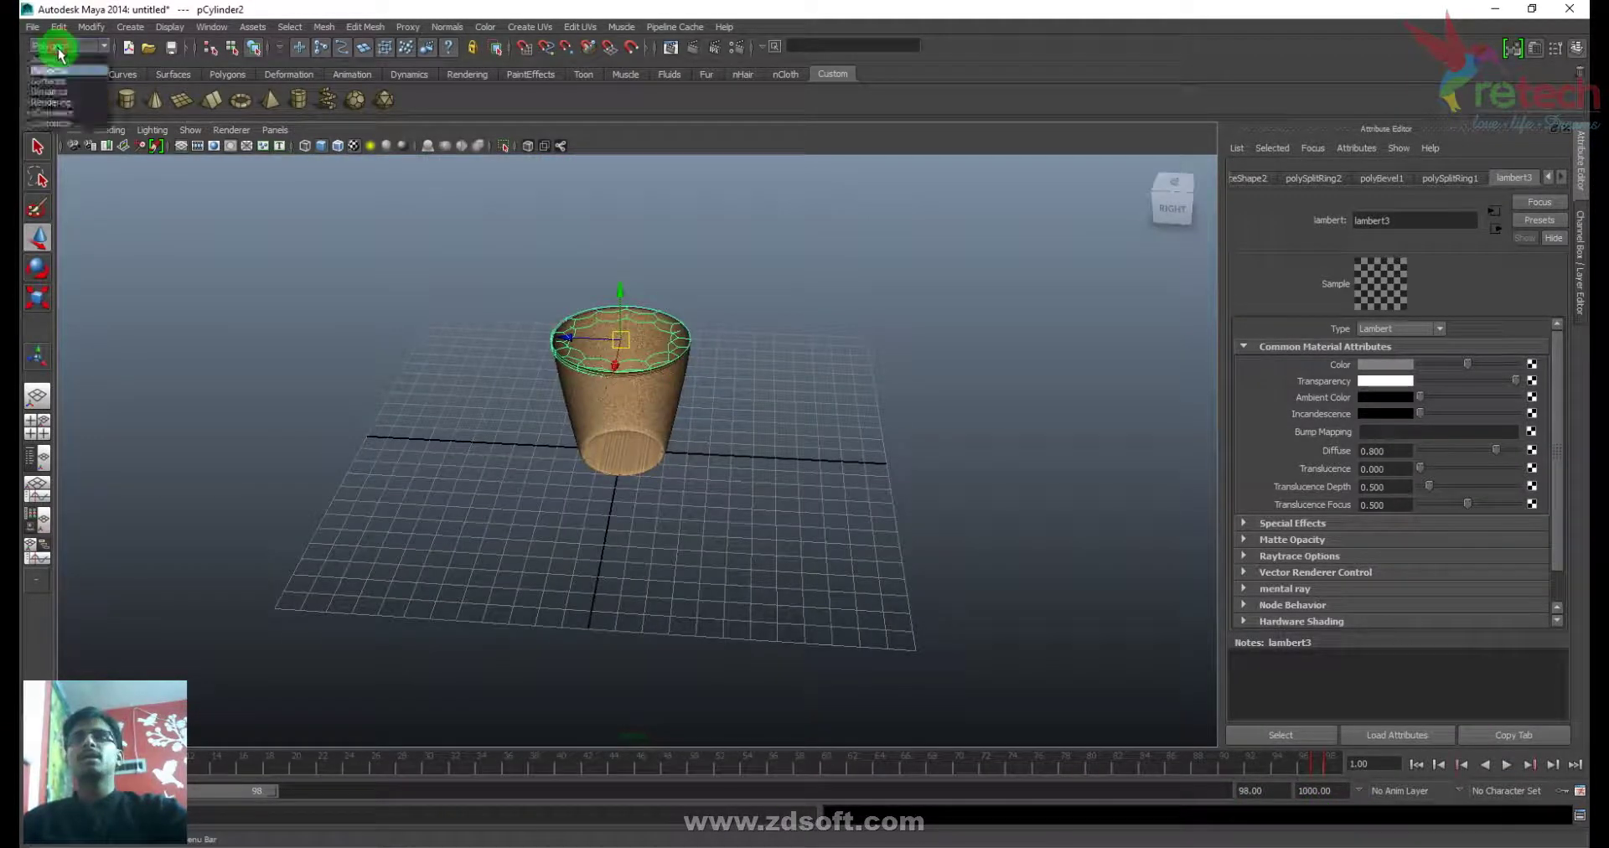
{"action": "left_click", "coordinate": [60, 92]}
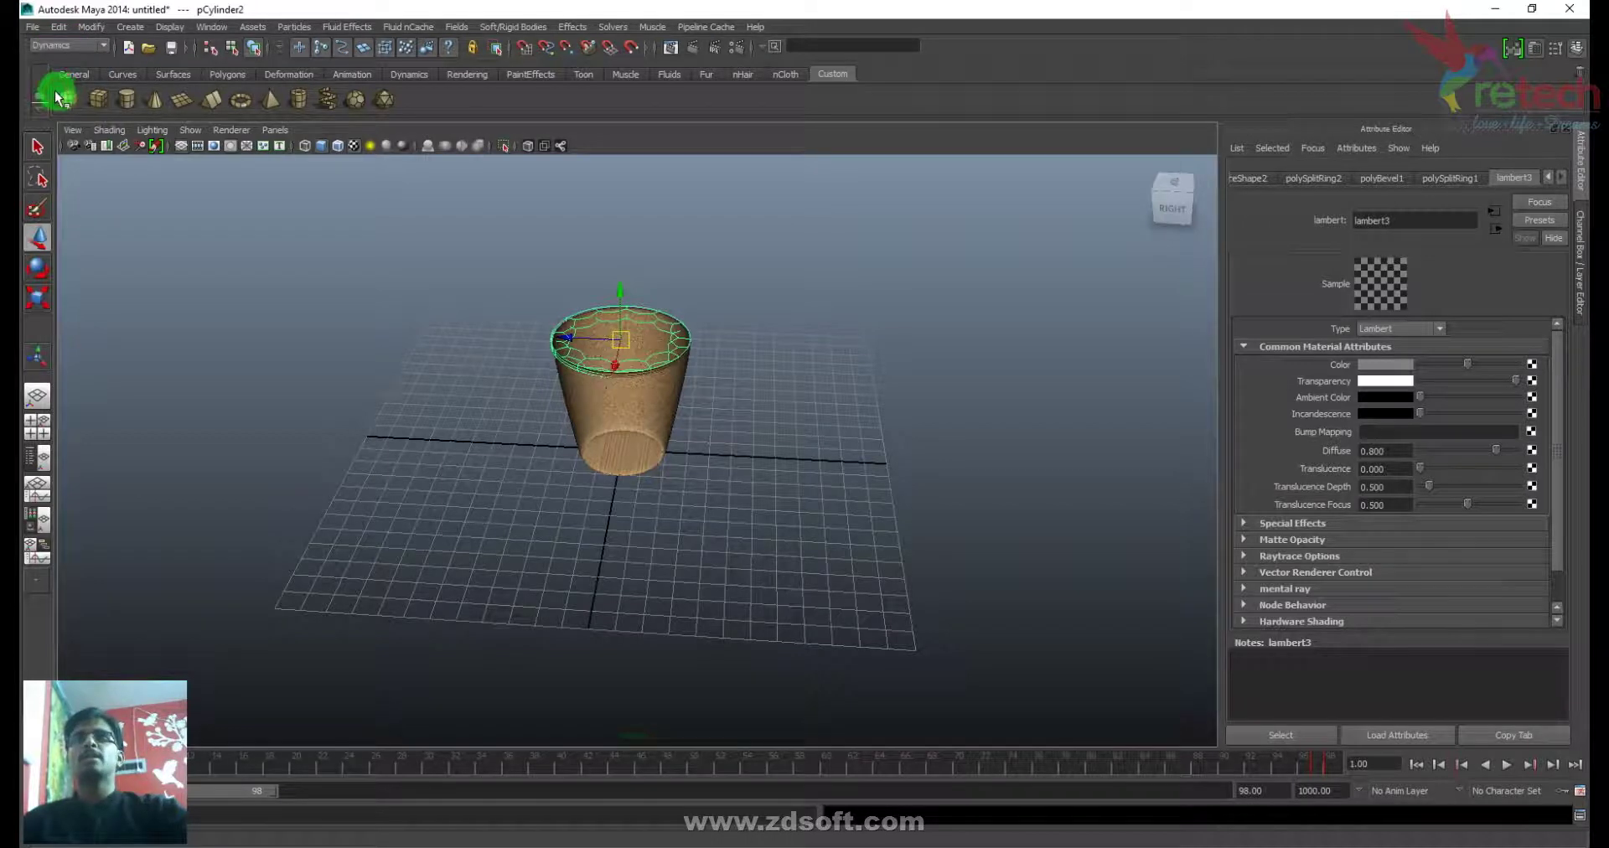
{"action": "left_click", "coordinate": [296, 28]}
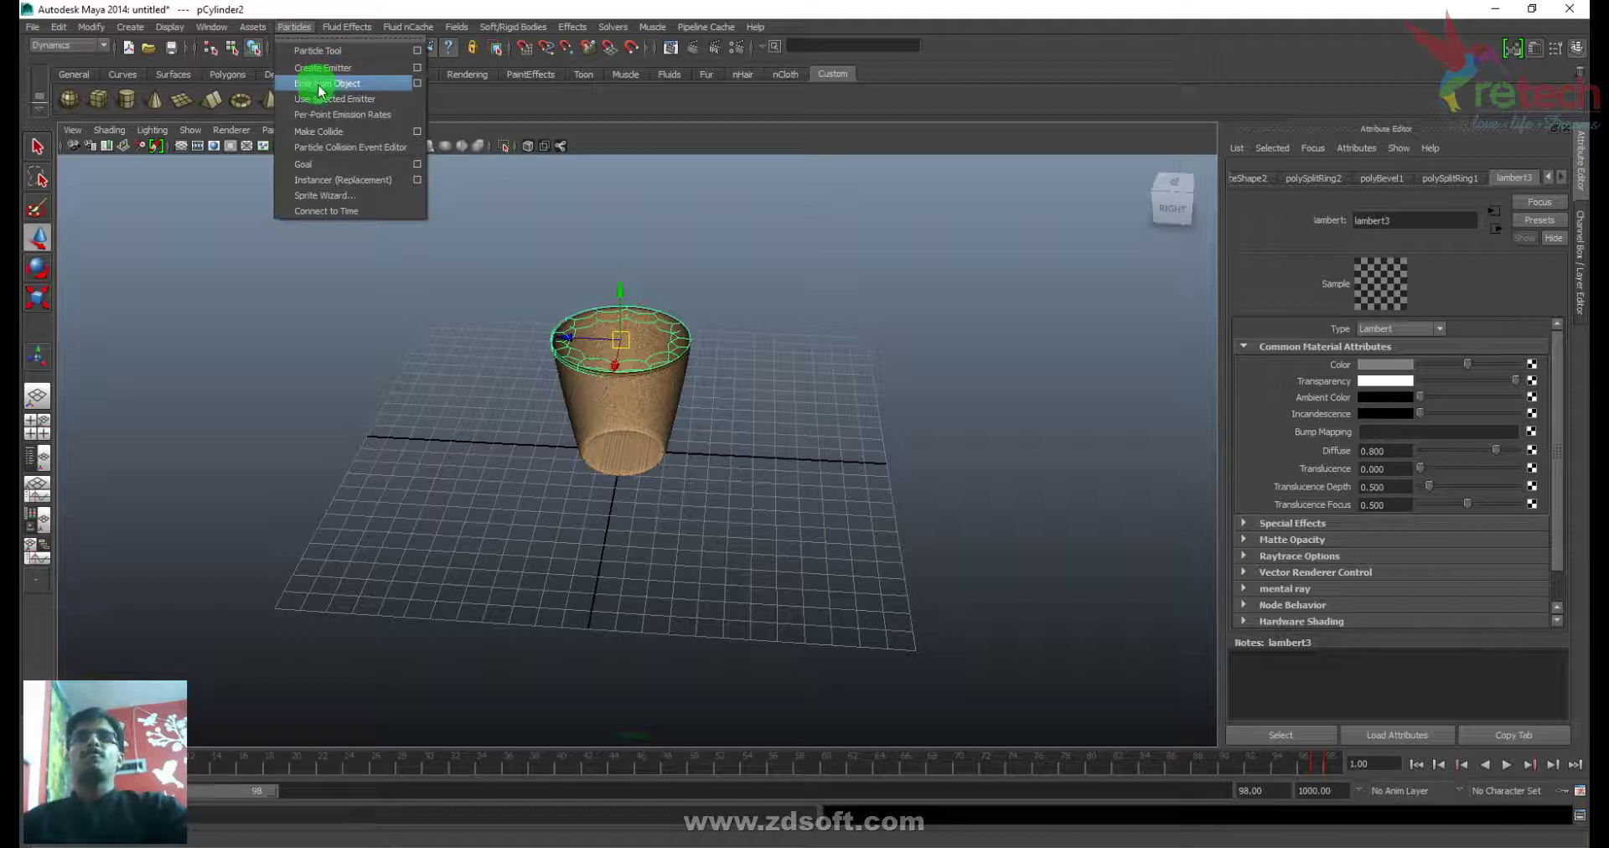
{"action": "left_click", "coordinate": [416, 83]}
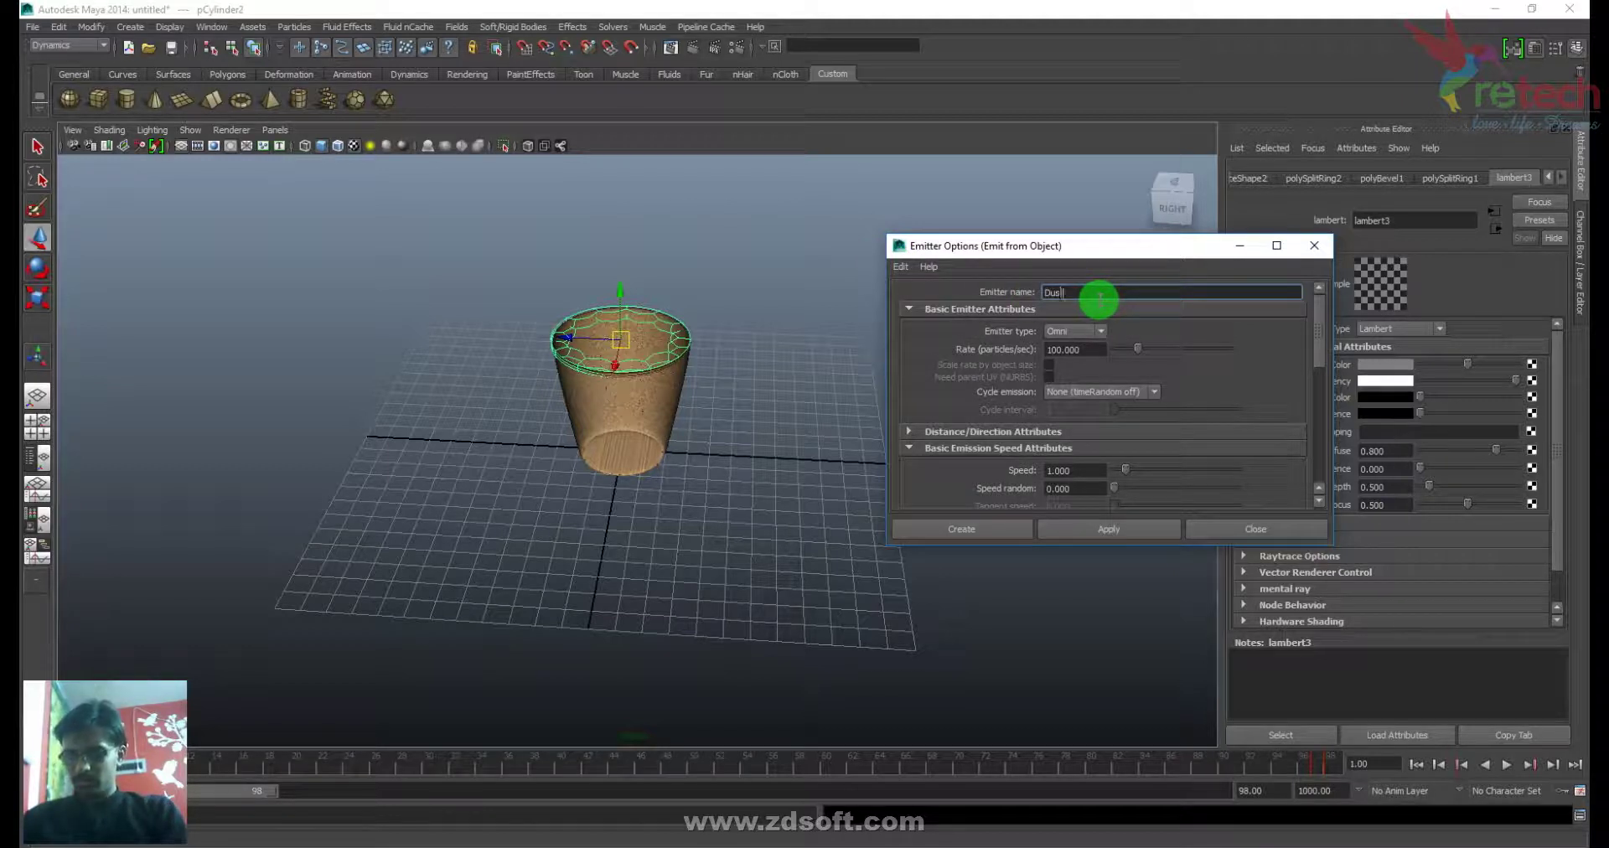
{"action": "left_click", "coordinate": [959, 532]}
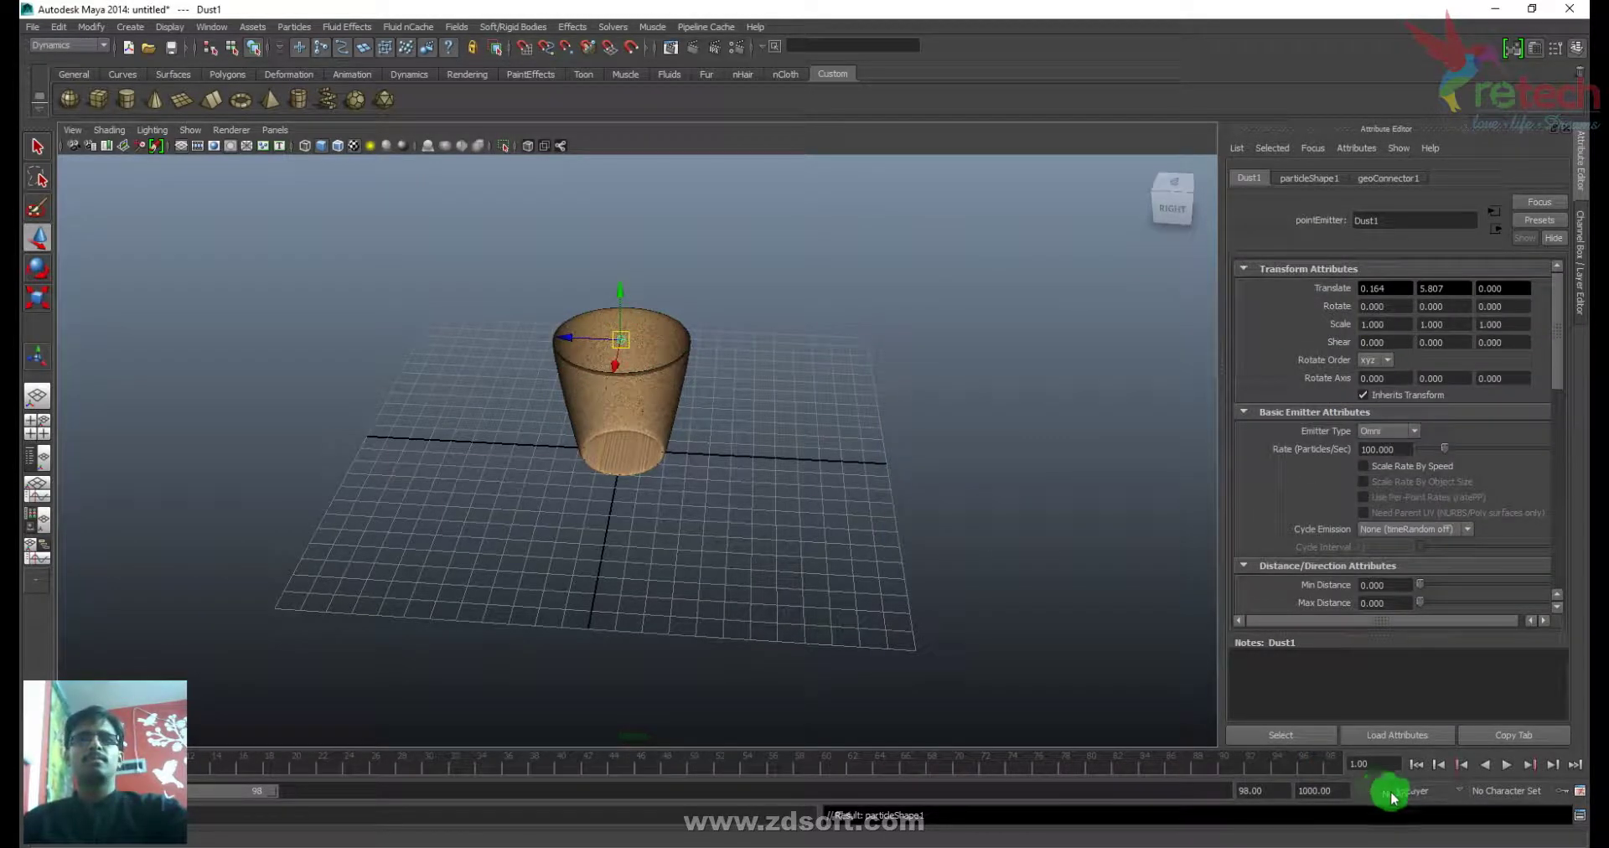
- Play the simulation from the start and from different angles to examine how the particles leave the shrinking cup, stopping at frame 36
{"action": "left_click", "coordinate": [1417, 765]}
{"action": "left_click", "coordinate": [1508, 766]}
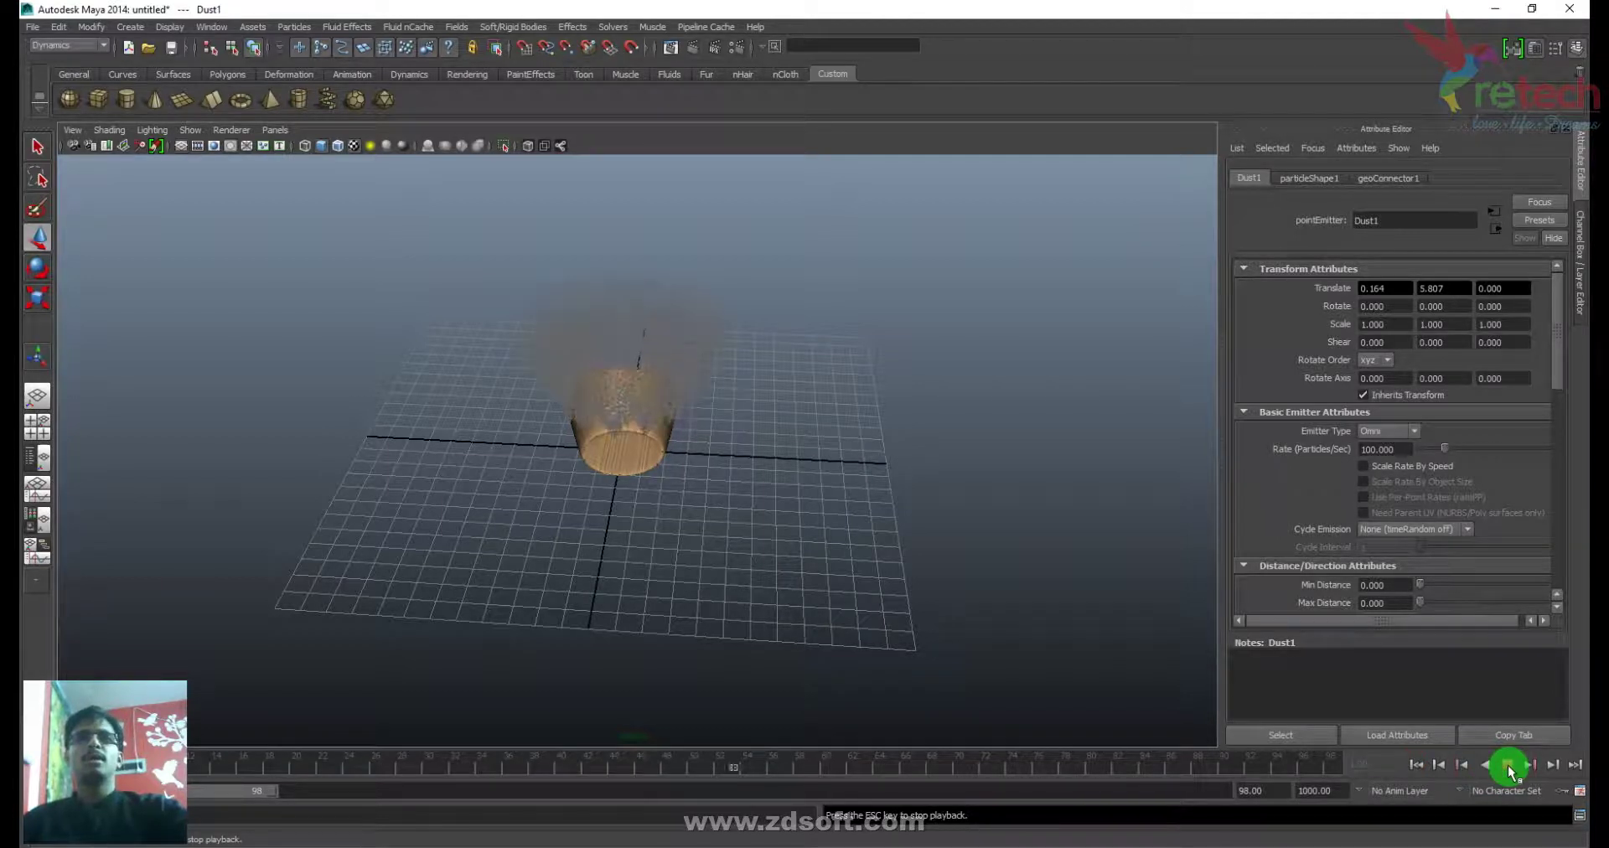
{"action": "left_click", "coordinate": [1508, 766]}
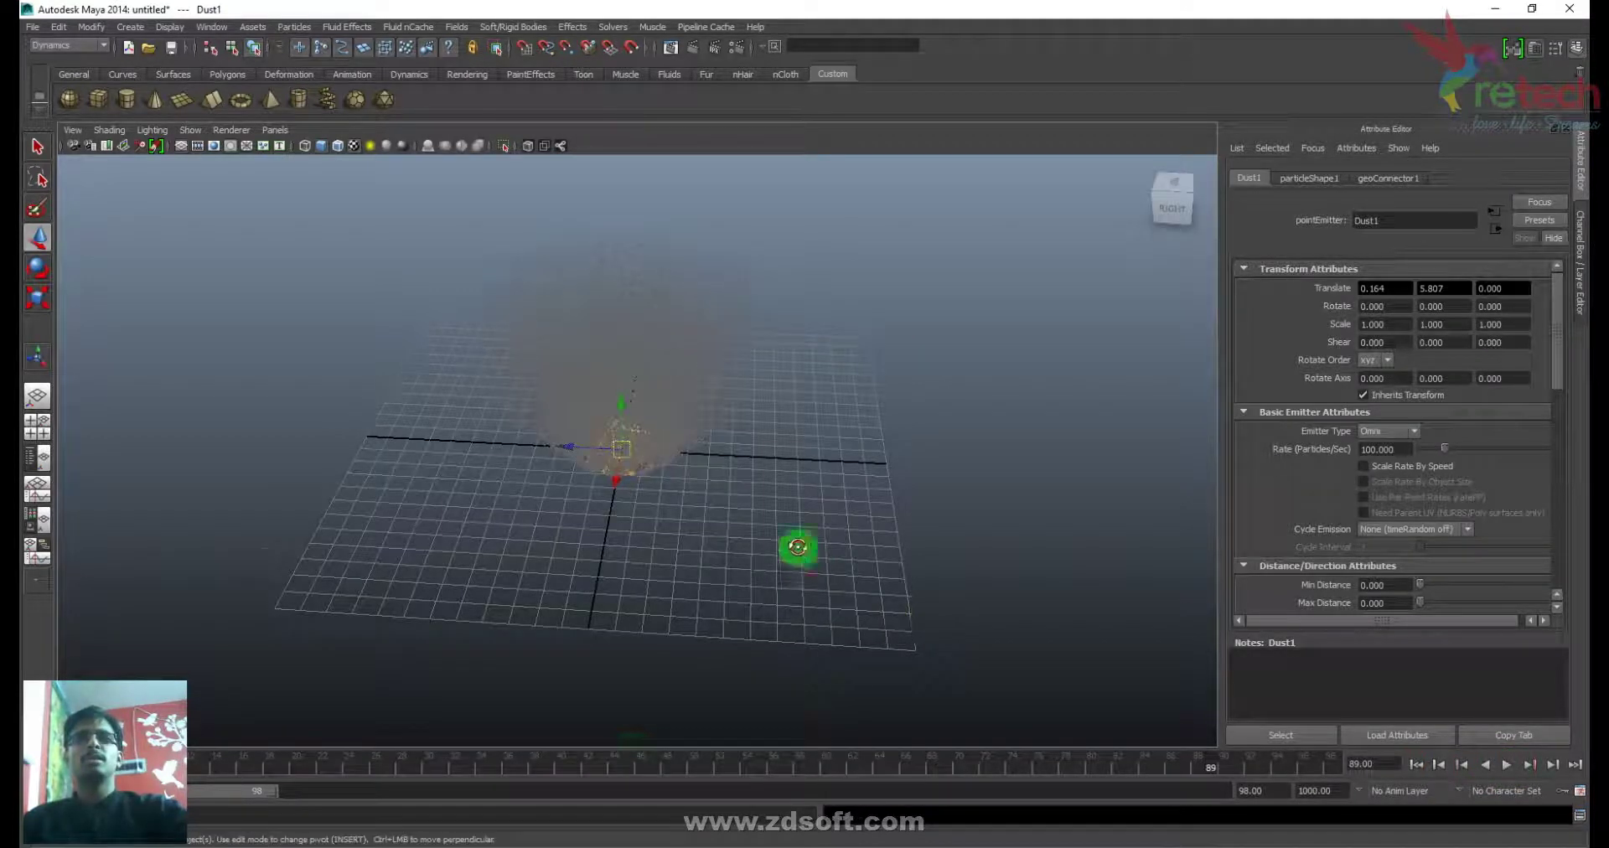
{"action": "left_click_drag", "start_coordinate": [794, 547], "coordinate": [637, 515], "text": "alt"}
{"action": "left_click", "coordinate": [1509, 765]}
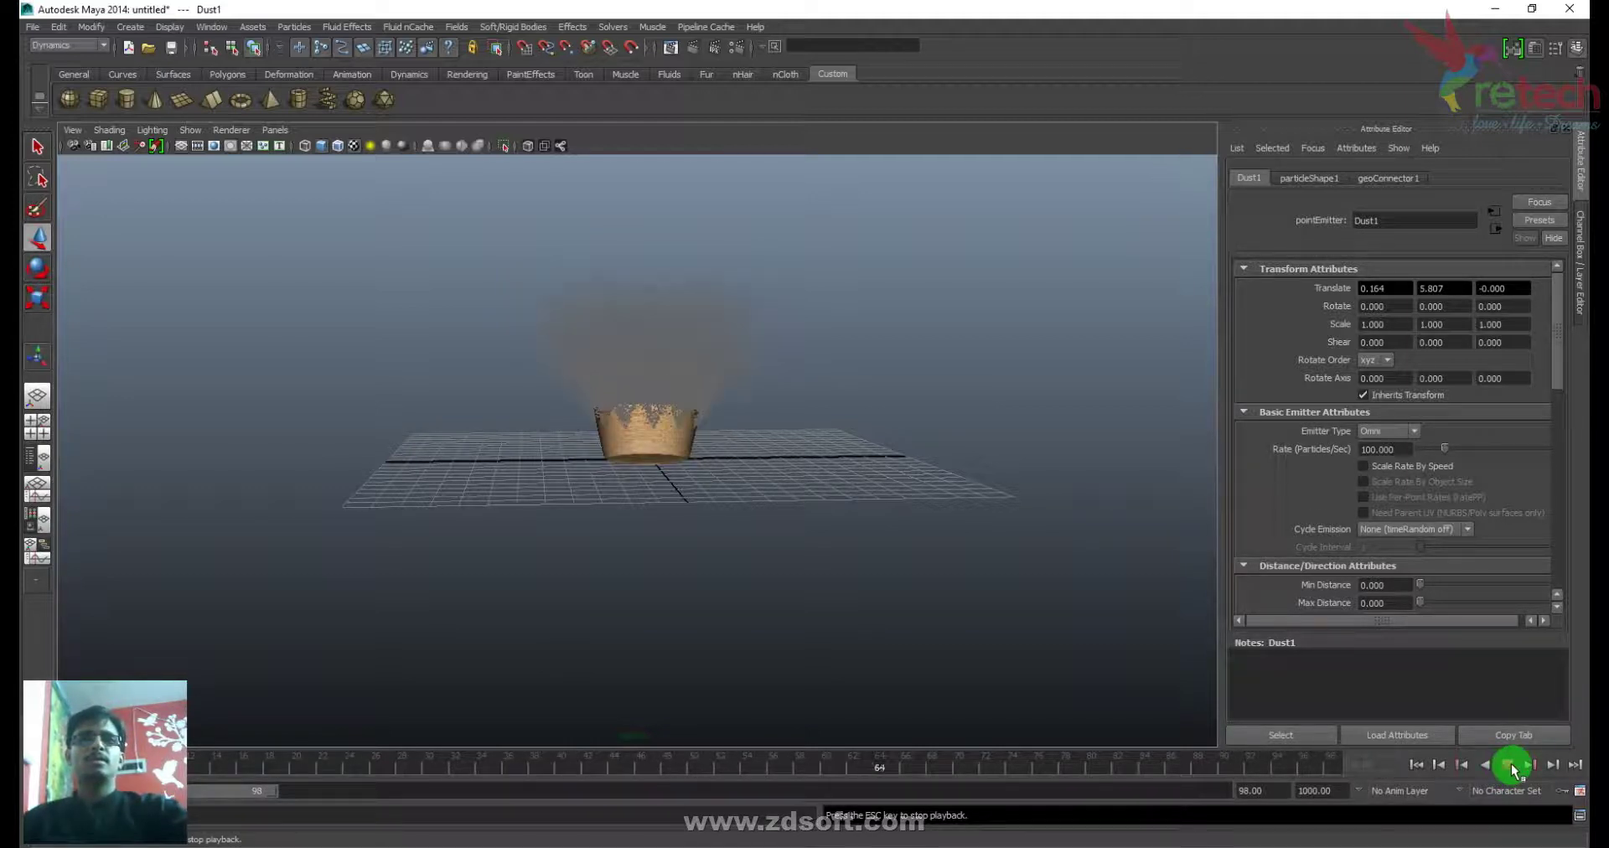
{"action": "left_click", "coordinate": [1511, 766]}
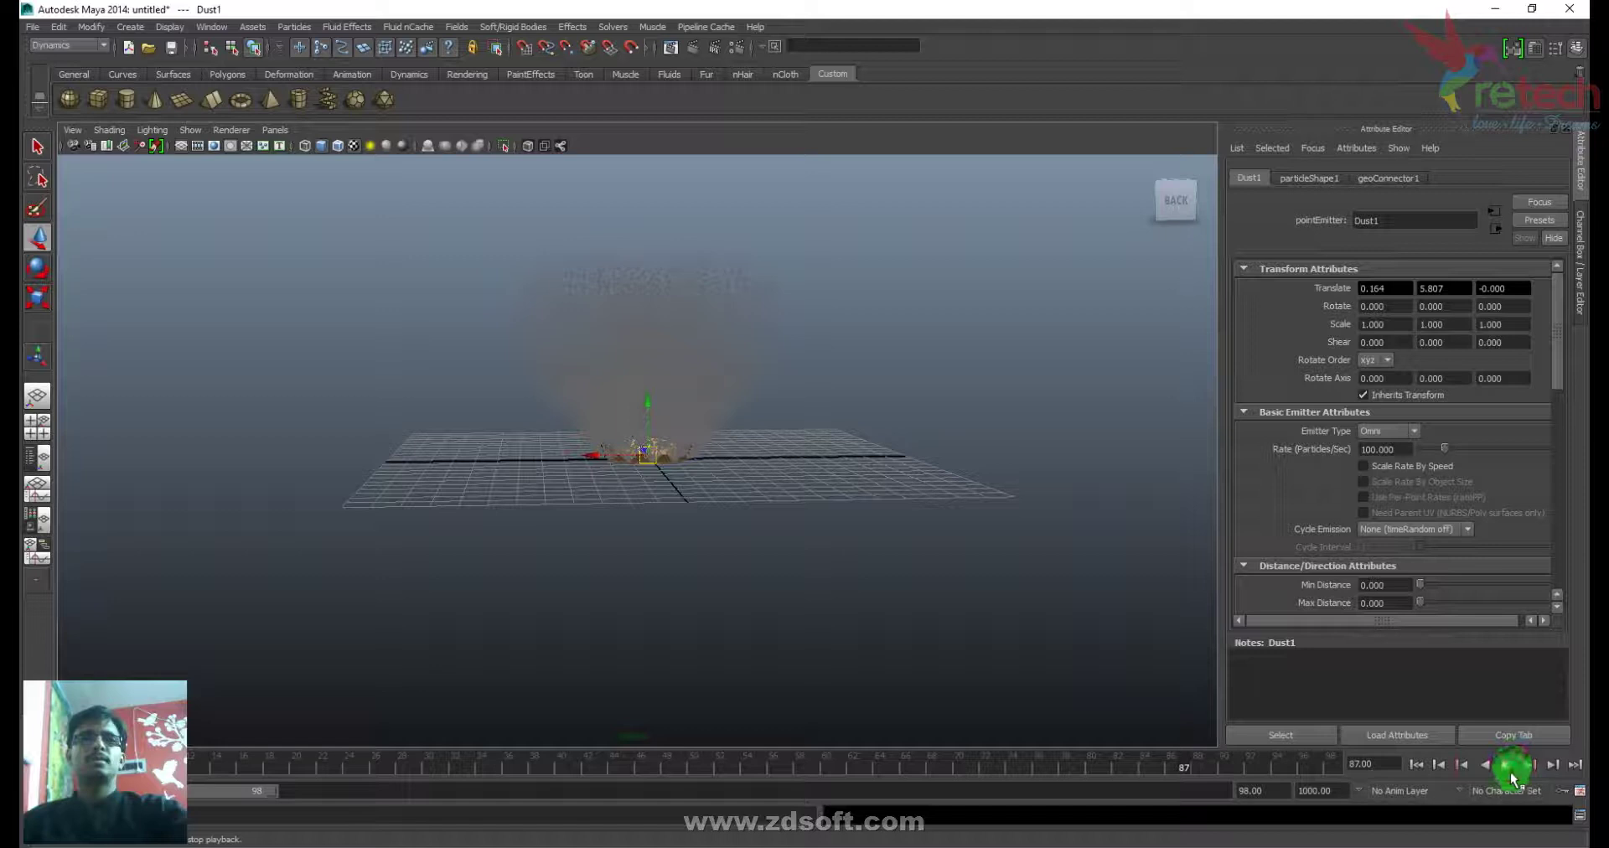
{"action": "left_click", "coordinate": [1417, 764]}
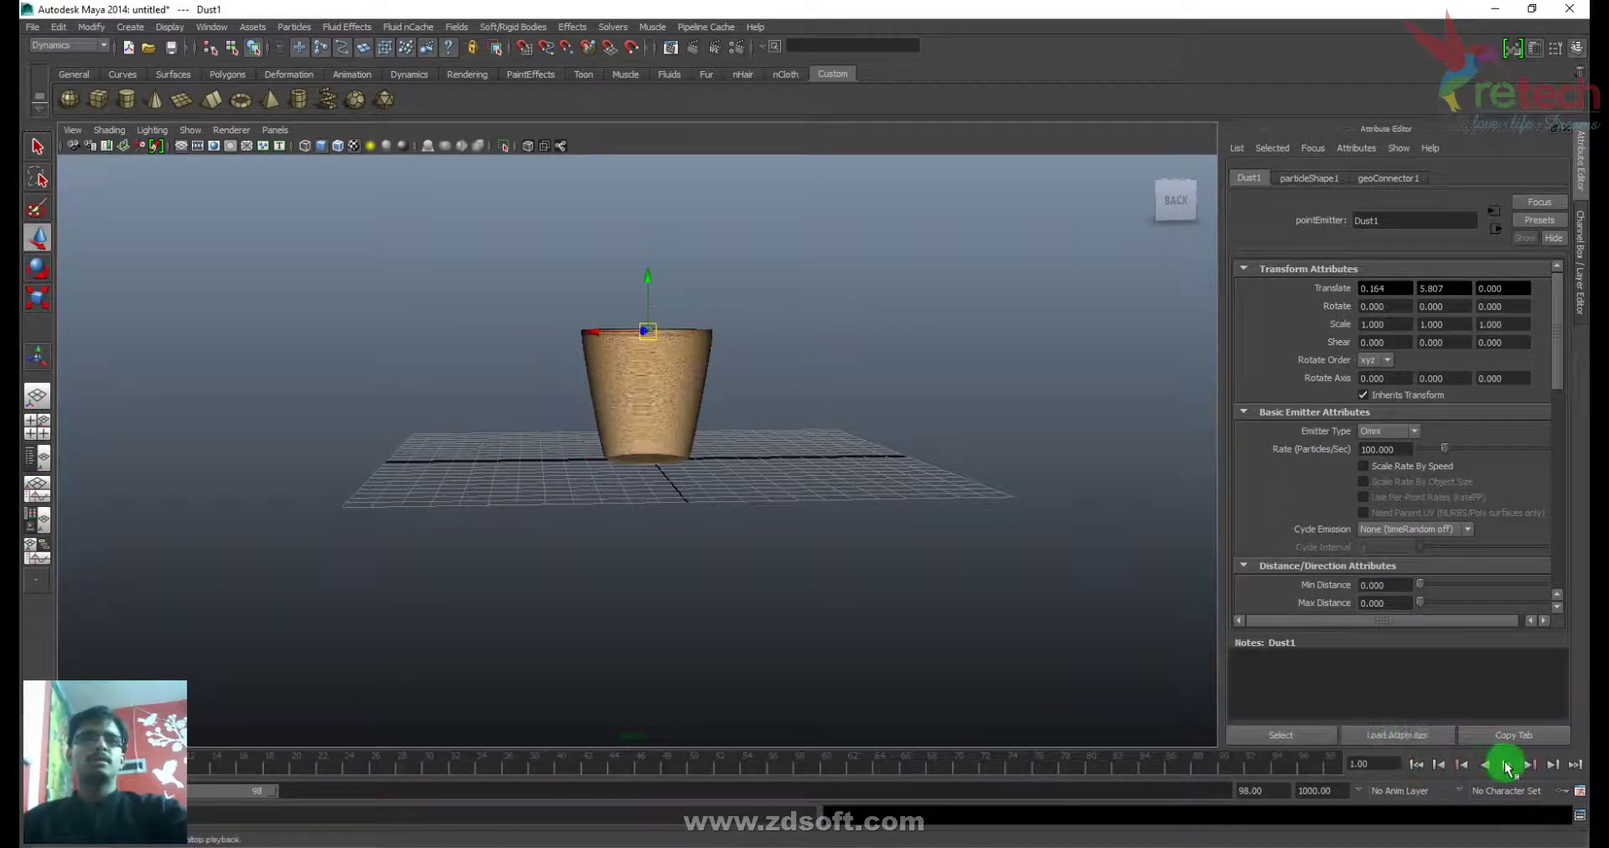
{"action": "left_click", "coordinate": [1509, 766]}
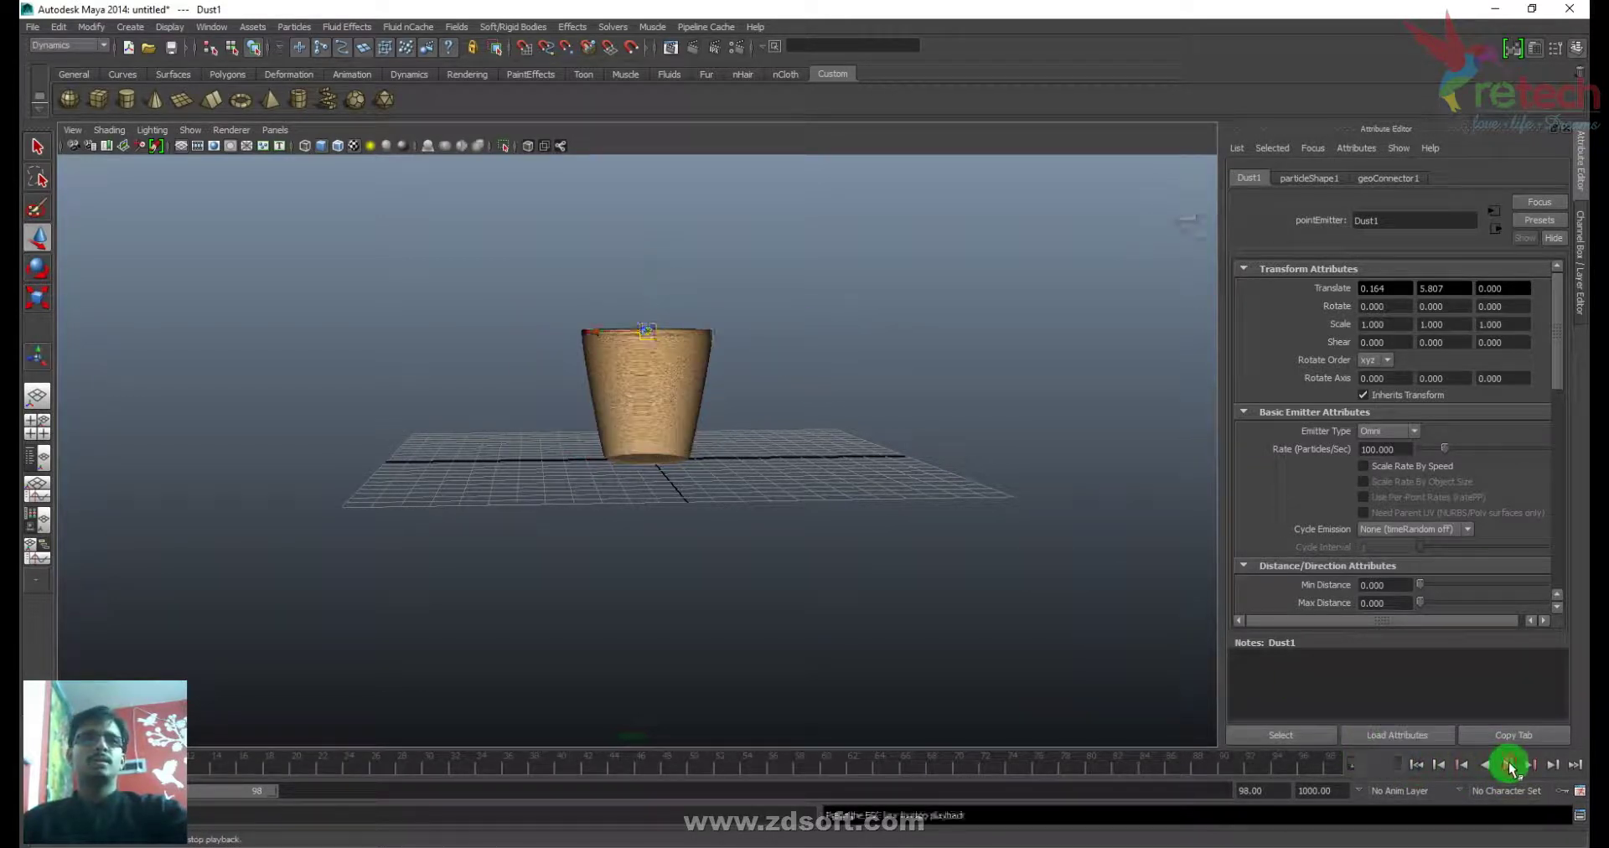
{"action": "left_click", "coordinate": [1509, 766]}
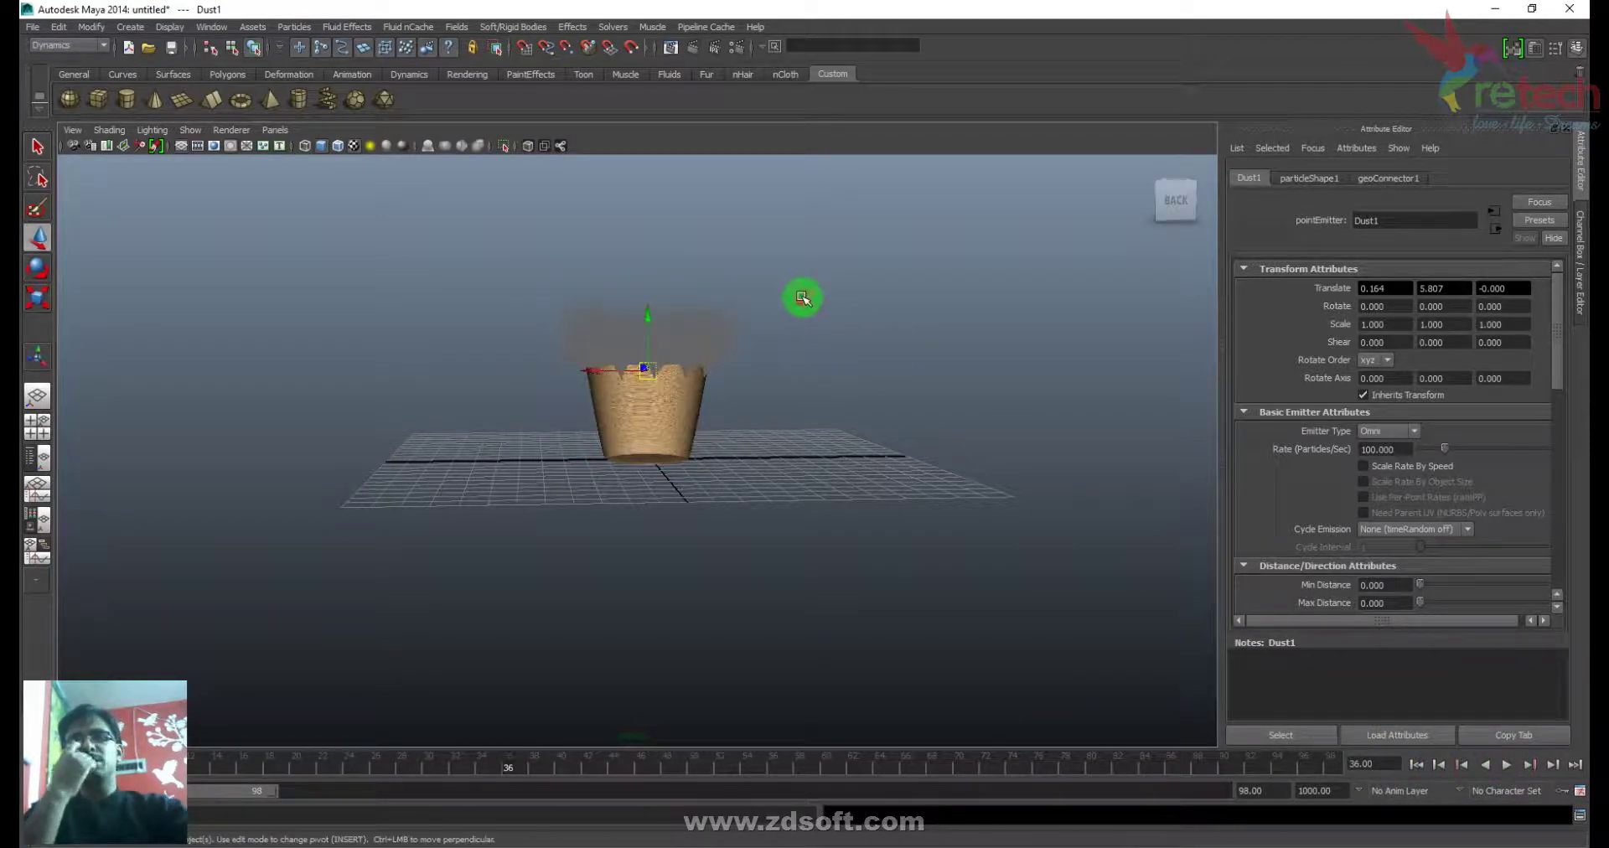
- Assign a new Lambert material to the emitted particles and map a File texture to its Color
{"action": "left_click", "coordinate": [719, 338]}
{"action": "right_click_drag", "start_coordinate": [713, 325], "coordinate": [844, 612]}
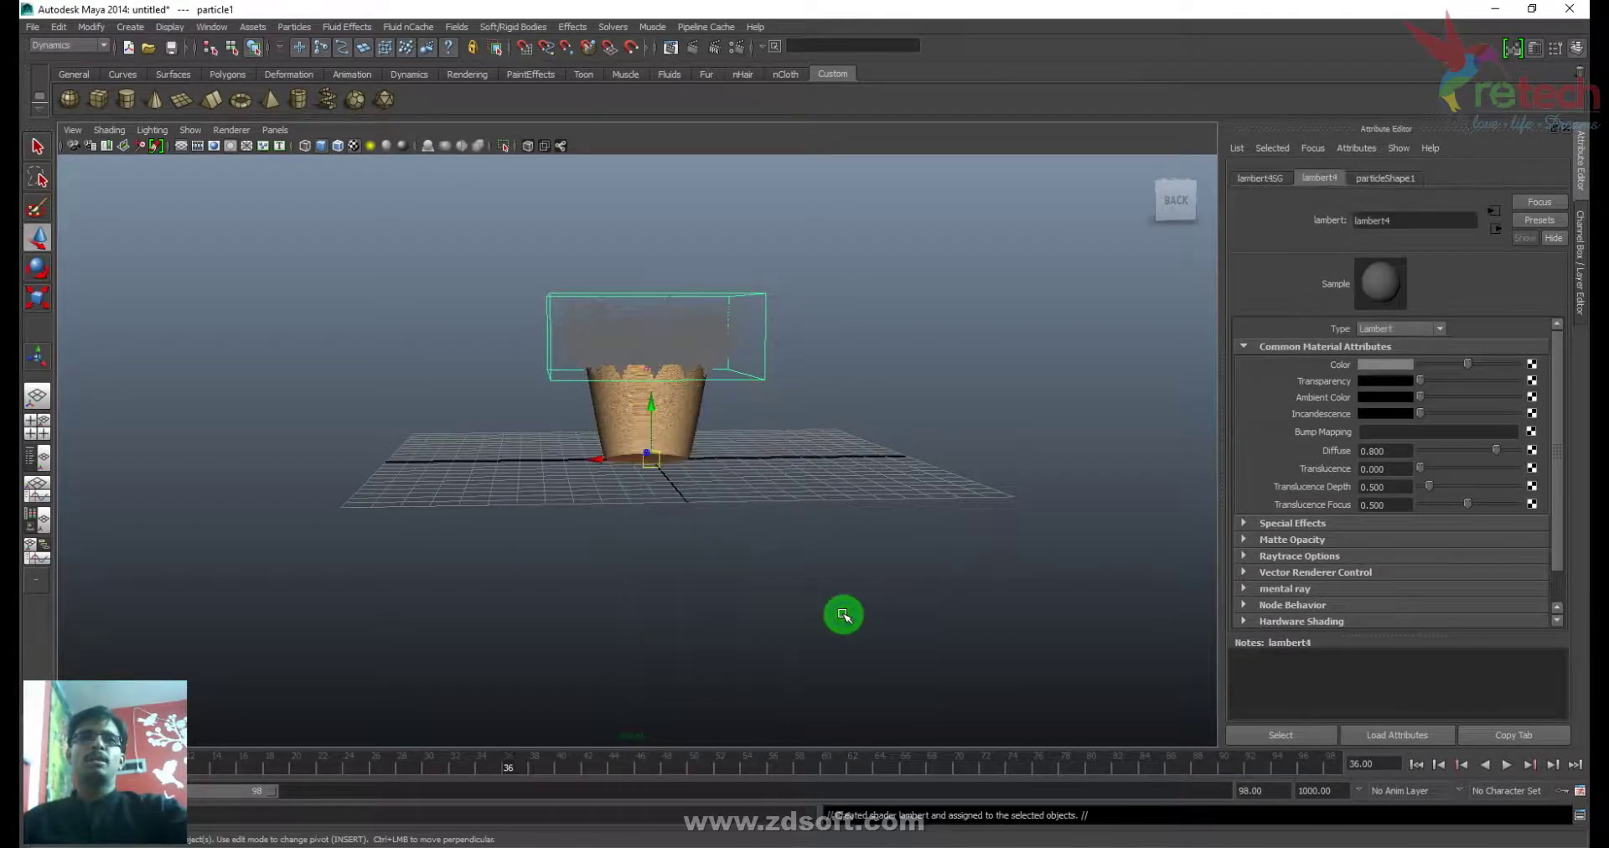
{"action": "left_click", "coordinate": [1541, 365]}
{"action": "left_click", "coordinate": [744, 432]}
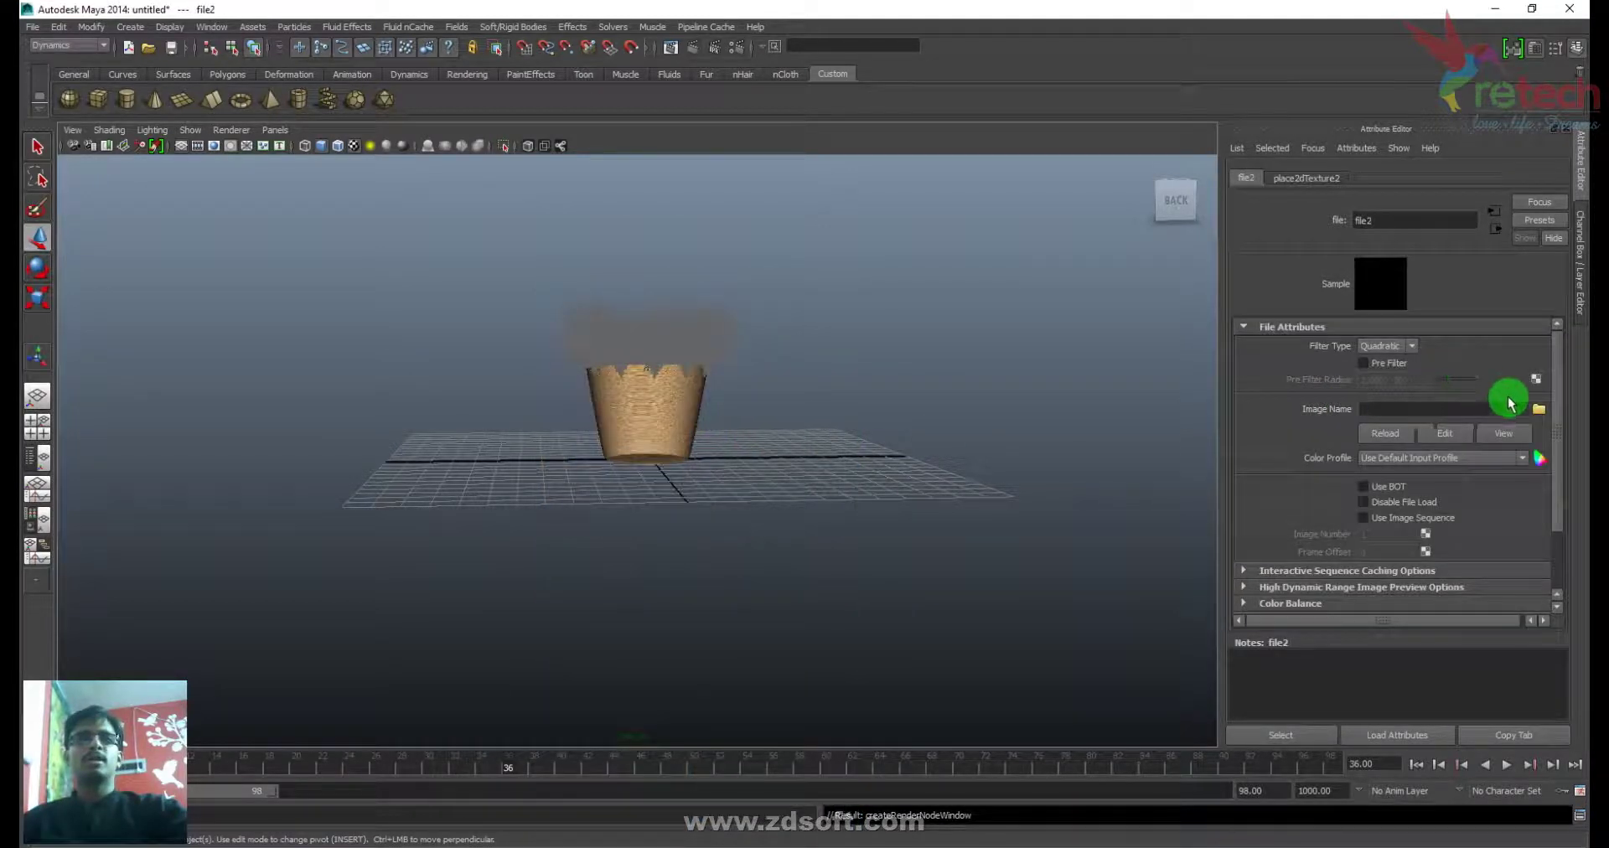
- Load Pri0001.png from the D:\png folder as the image of the particles' File texture
{"action": "left_click", "coordinate": [1544, 410]}
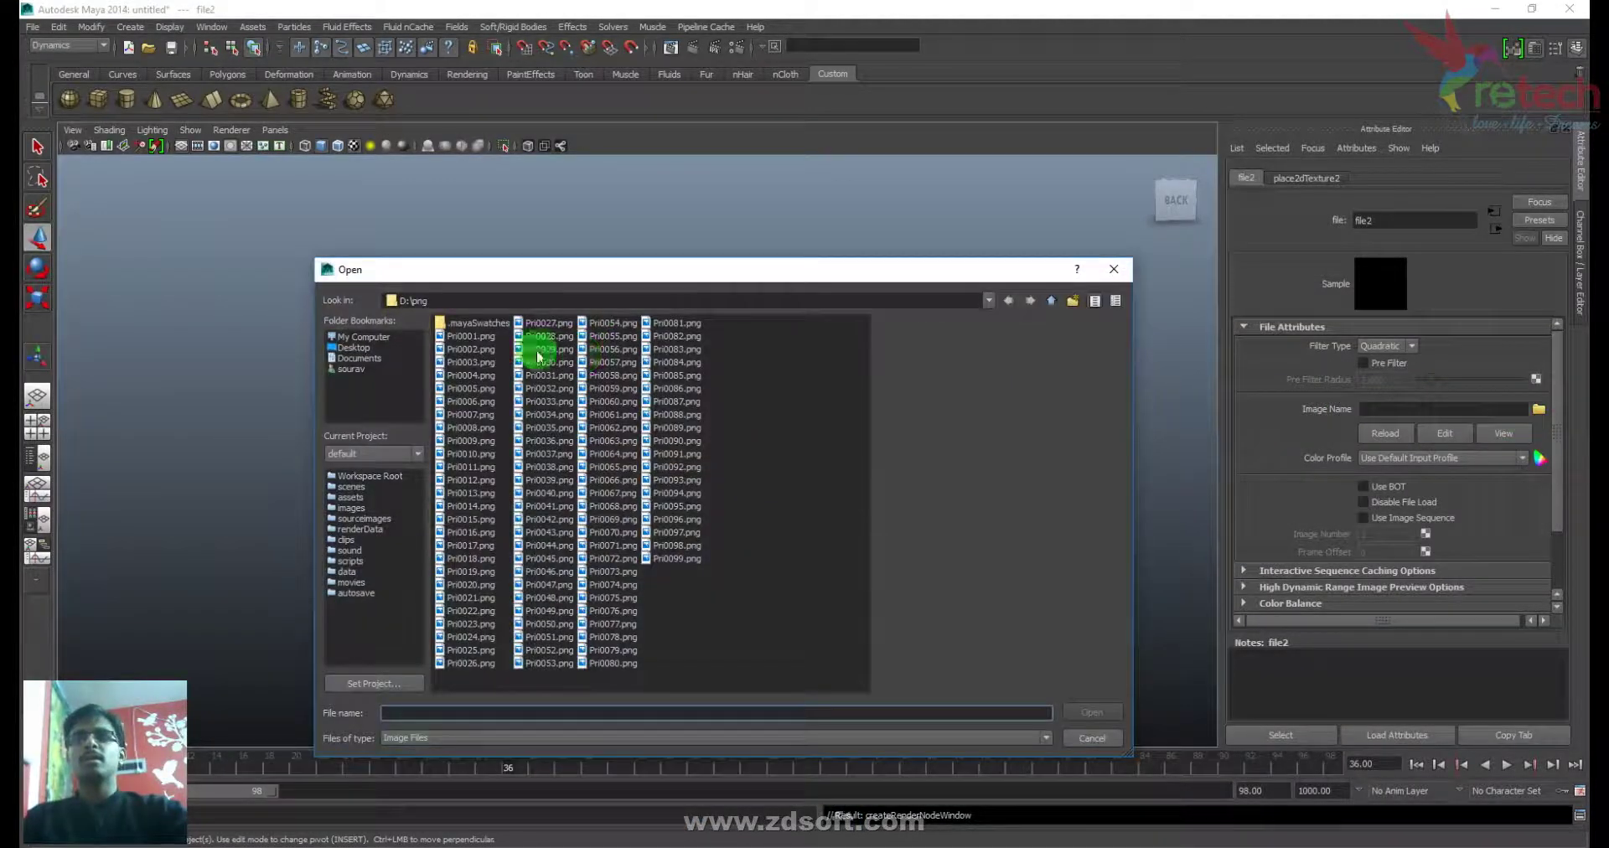
{"action": "left_click", "coordinate": [472, 335]}
{"action": "left_click", "coordinate": [1092, 718]}
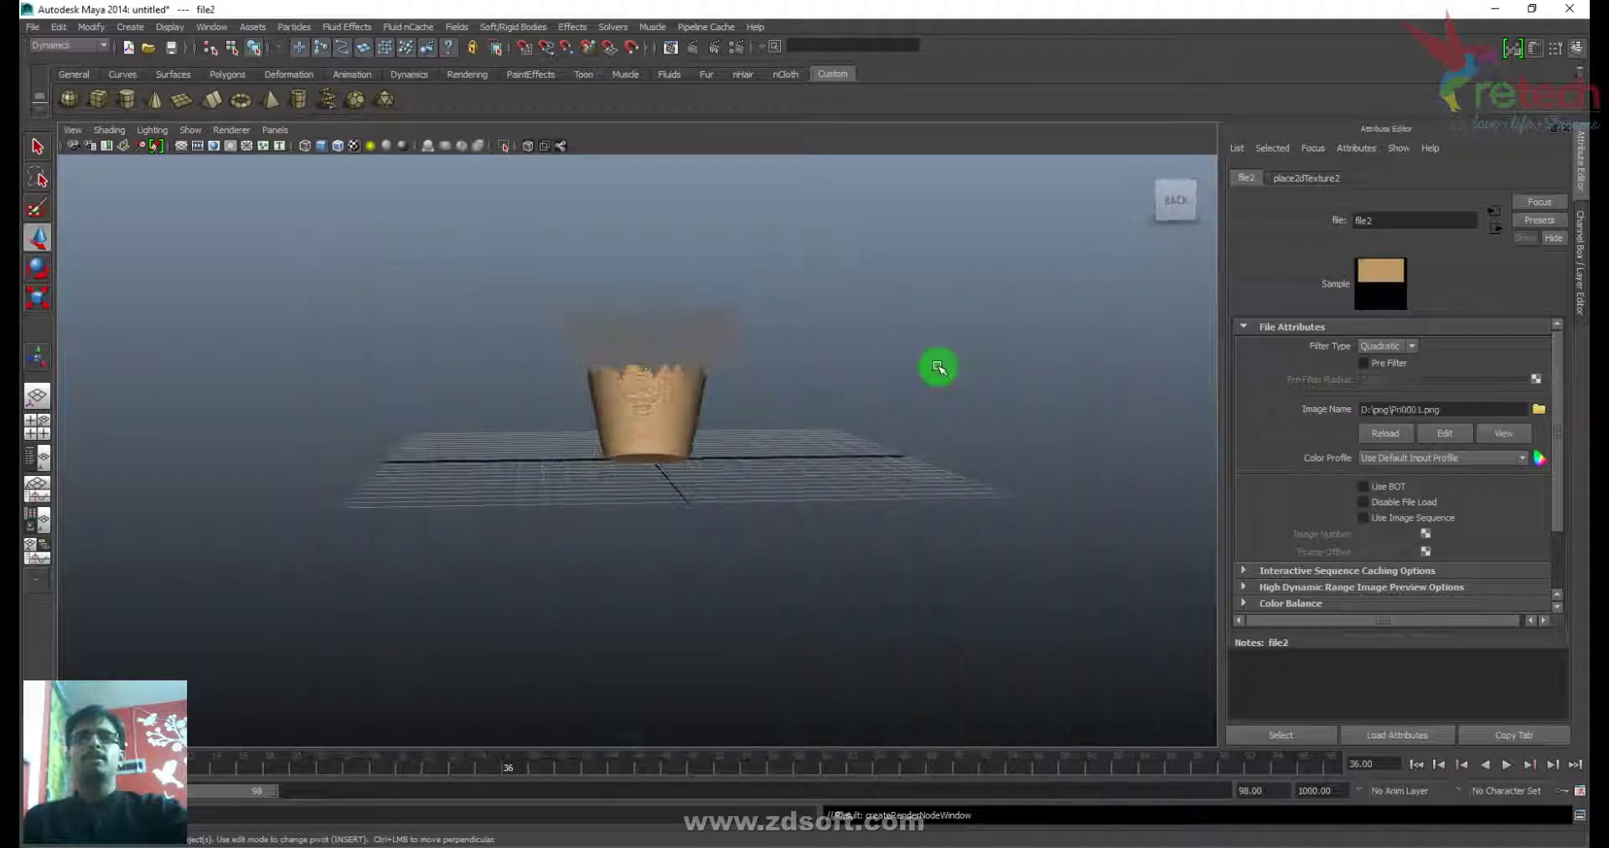
- Select the emitted dust particles, assign them a new Lambert material and set its Color to a sandy brown
{"action": "left_click_drag", "start_coordinate": [724, 475], "coordinate": [722, 605], "text": "alt"}
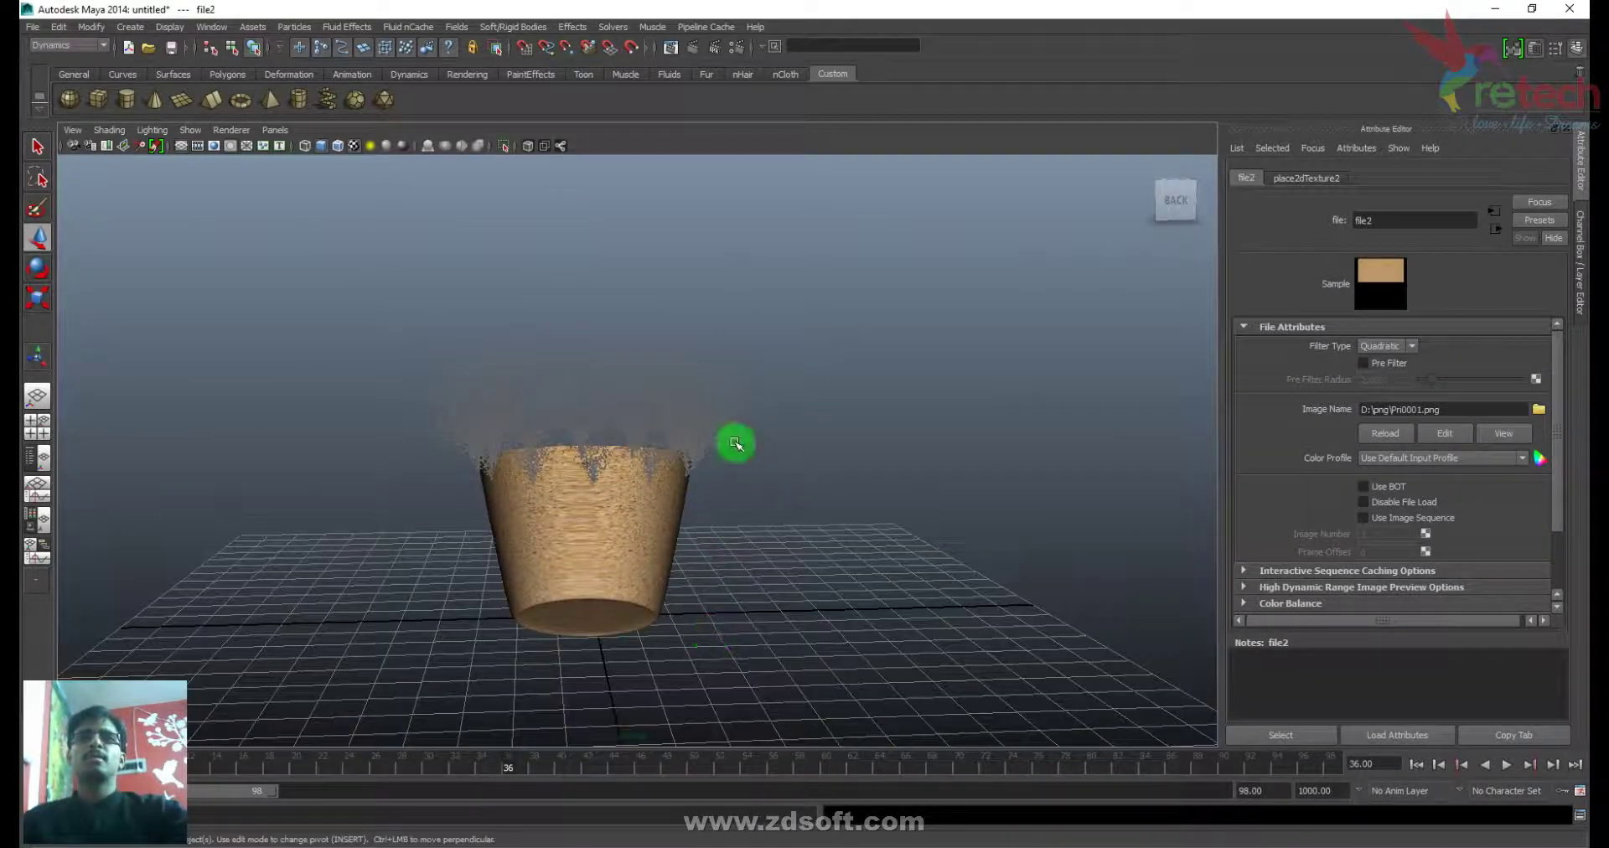
{"action": "left_click", "coordinate": [689, 420]}
{"action": "left_click", "coordinate": [722, 384]}
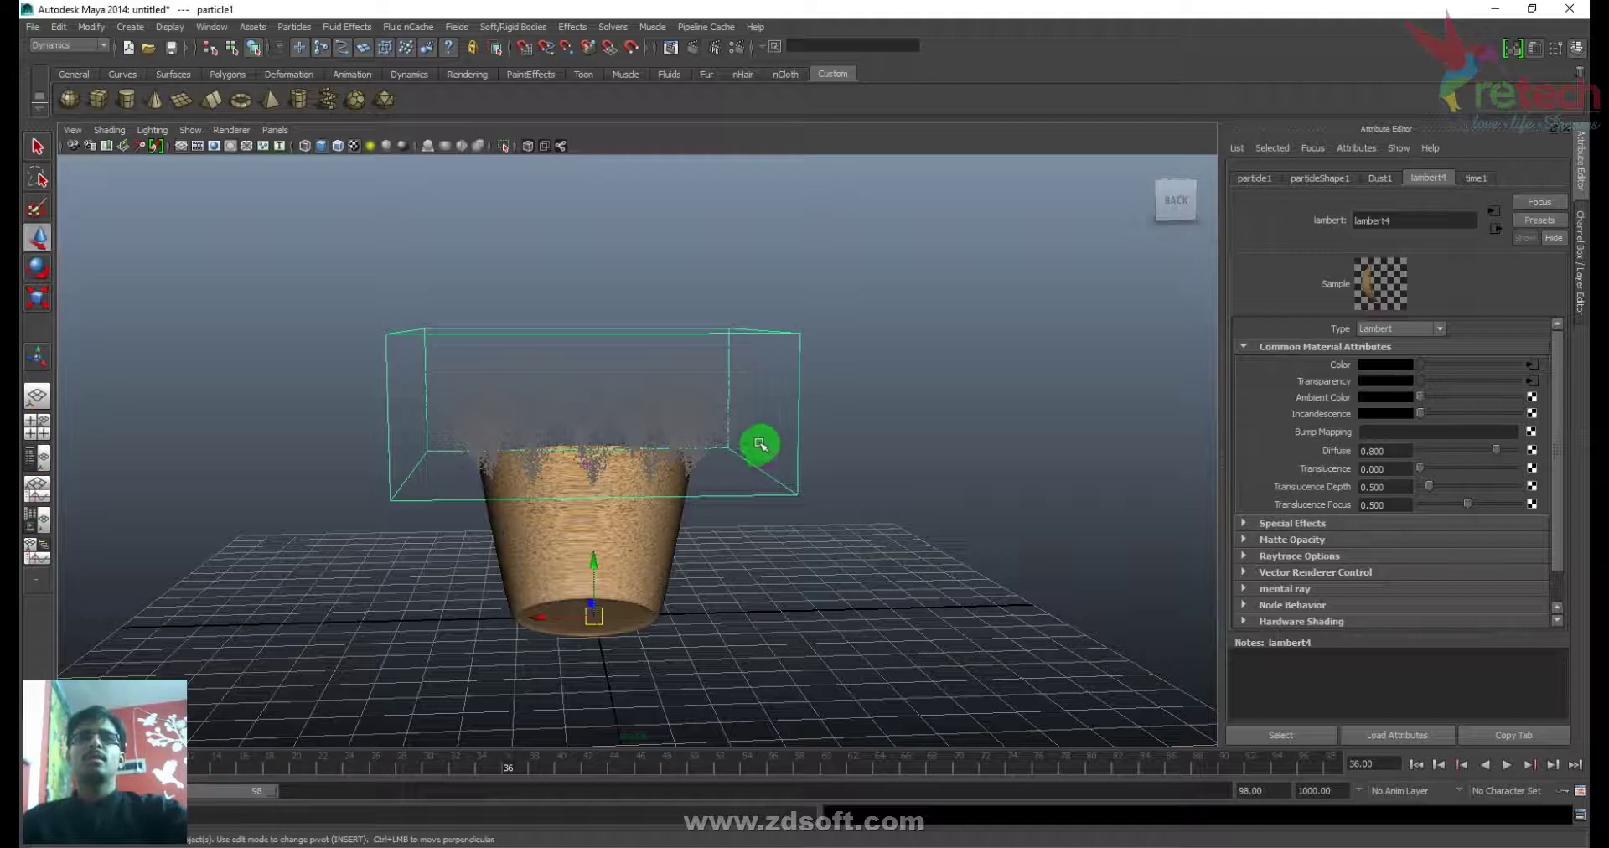
{"action": "right_click_drag", "start_coordinate": [699, 376], "coordinate": [806, 663]}
{"action": "left_click", "coordinate": [1381, 365]}
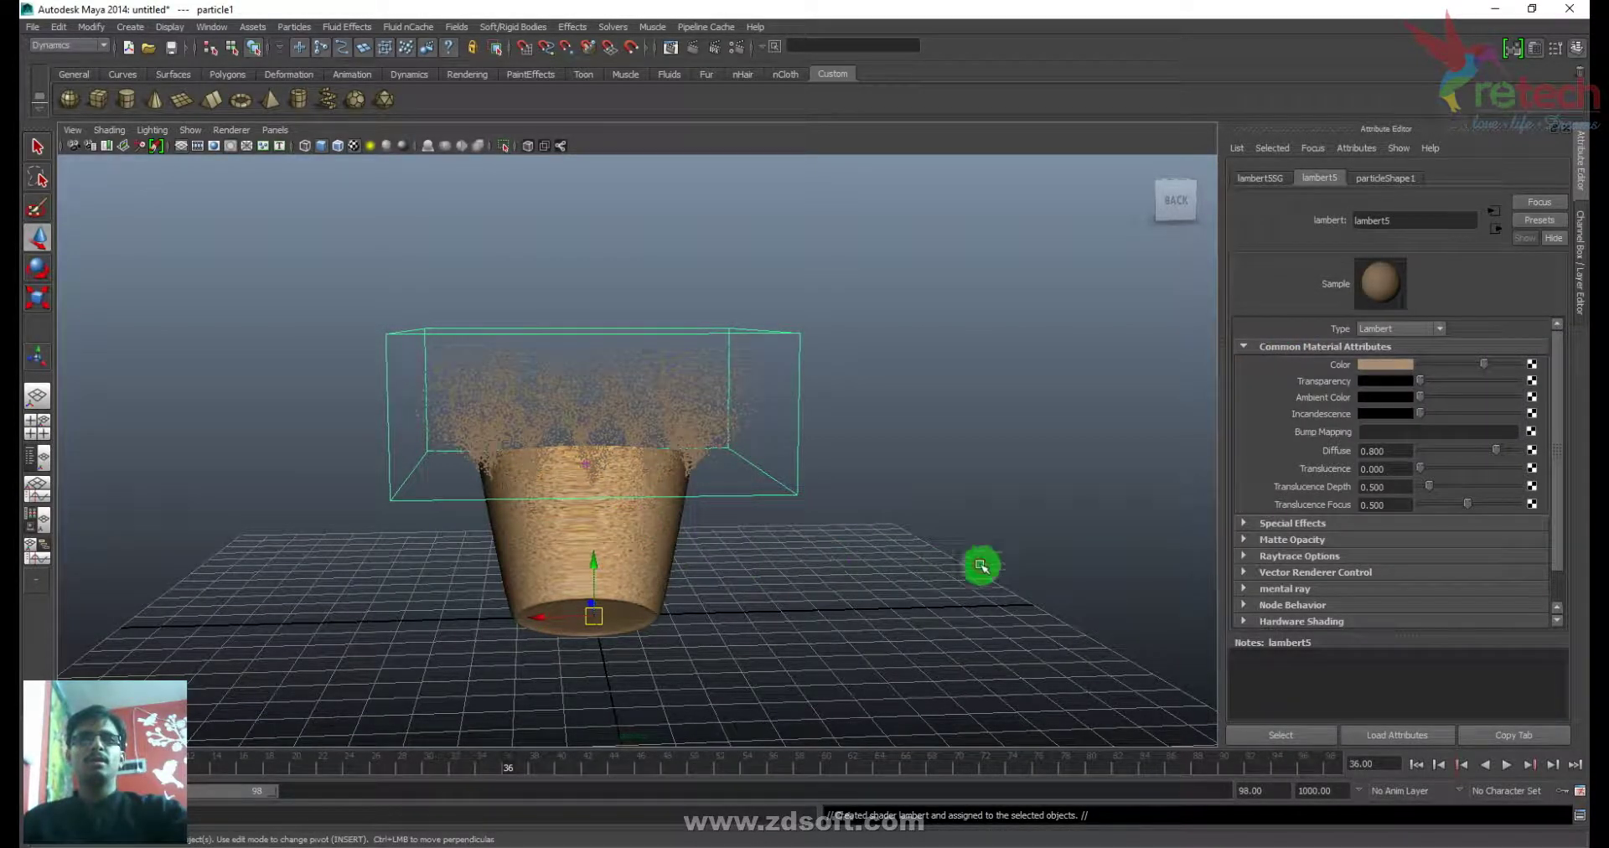
- Play the simulation from the side to examine the sand-coloured dust, stopping on frame 90
{"action": "left_click_drag", "start_coordinate": [980, 566], "coordinate": [952, 599], "text": "alt"}
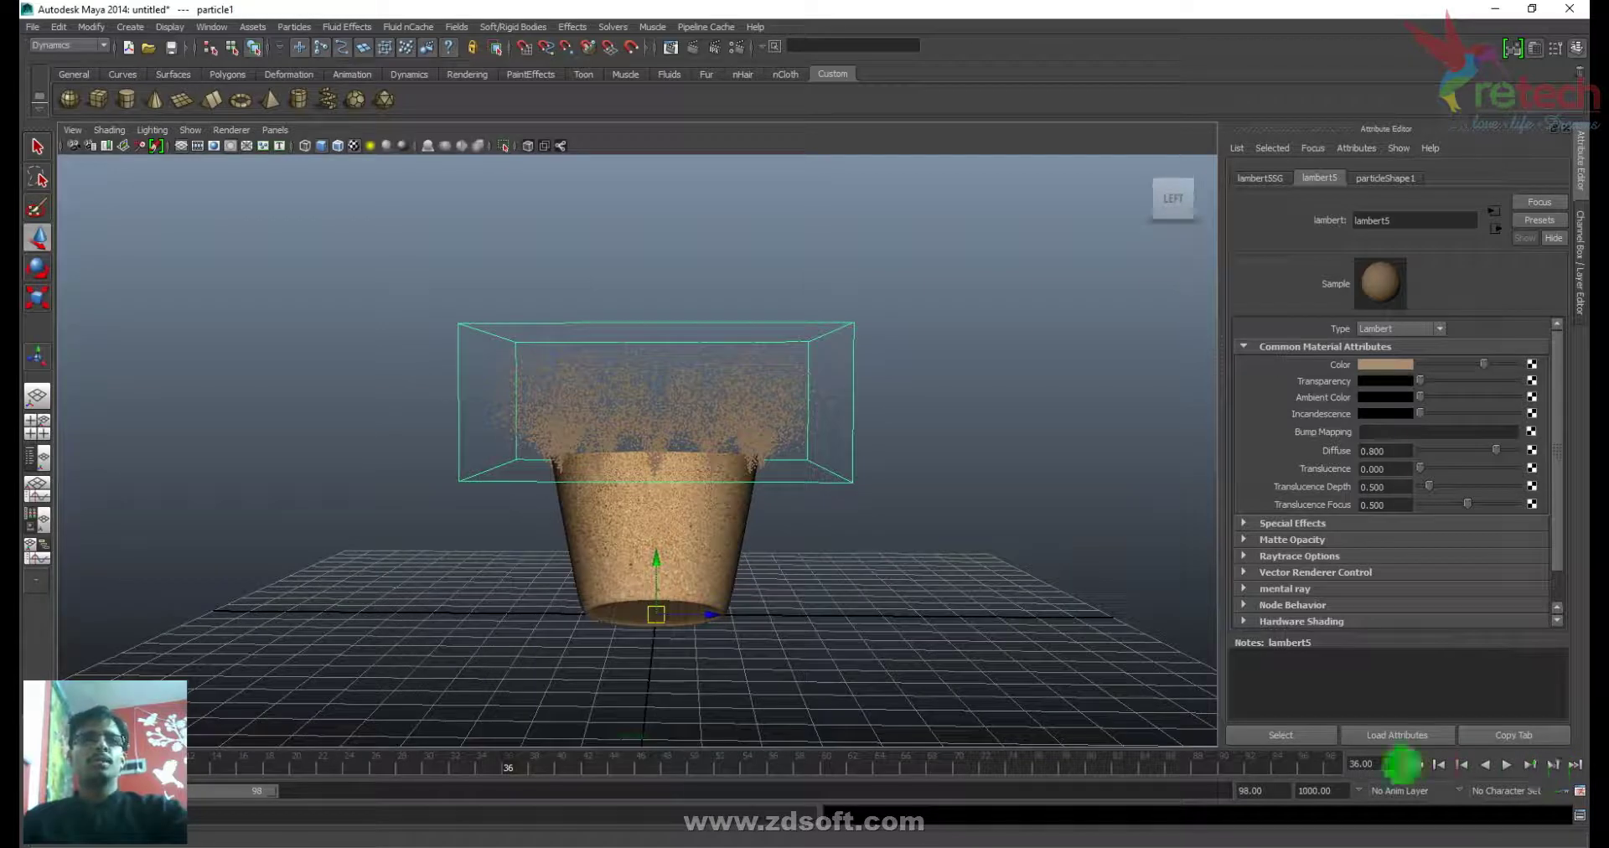
{"action": "left_click", "coordinate": [1506, 765]}
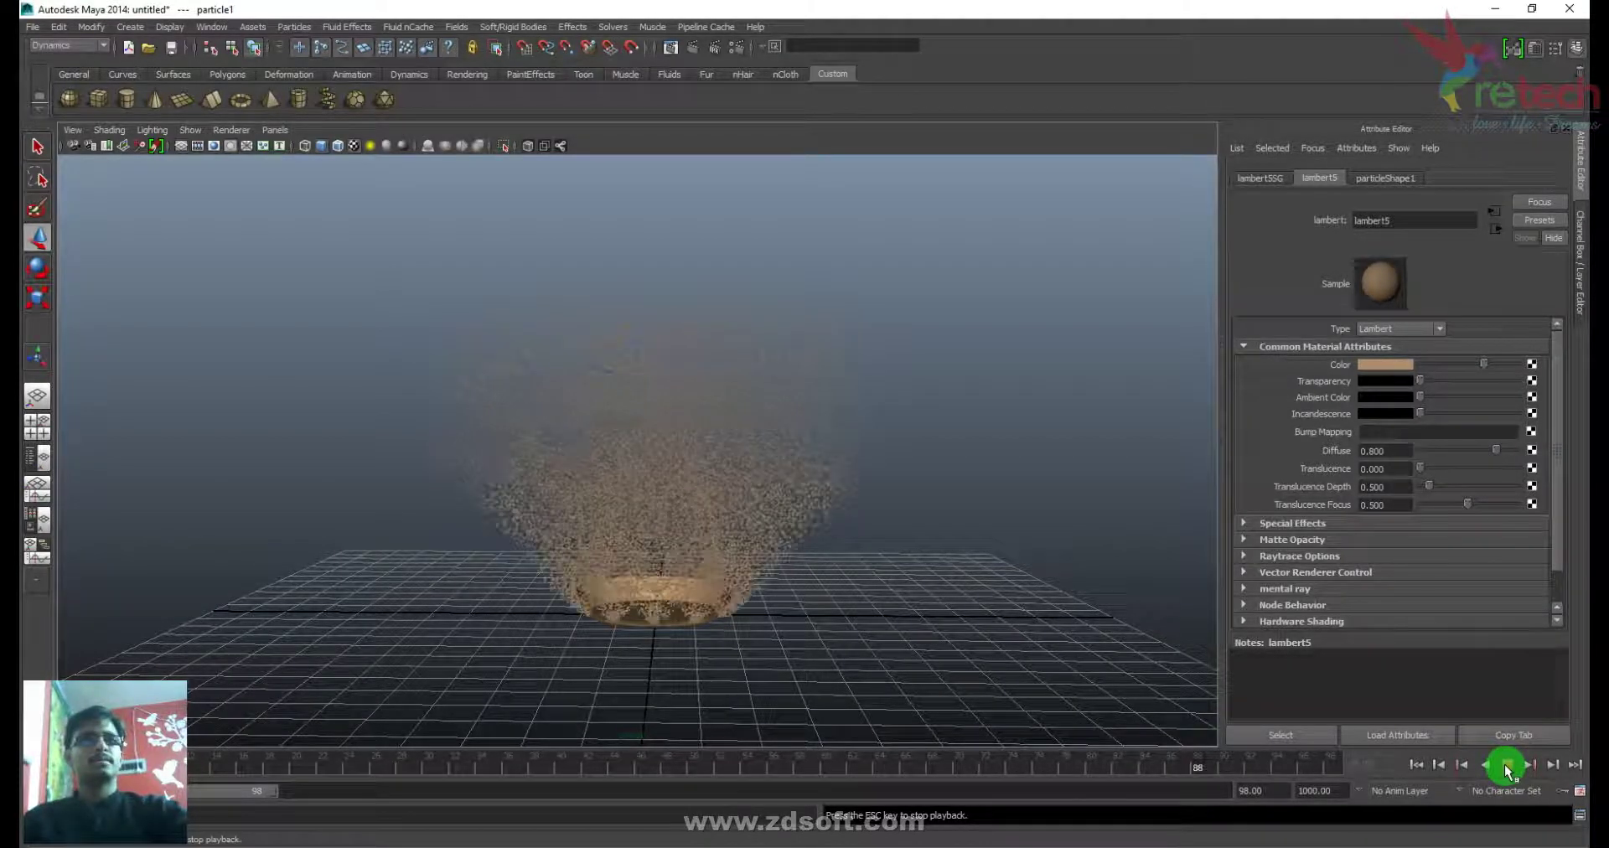
{"action": "left_click", "coordinate": [1508, 767]}
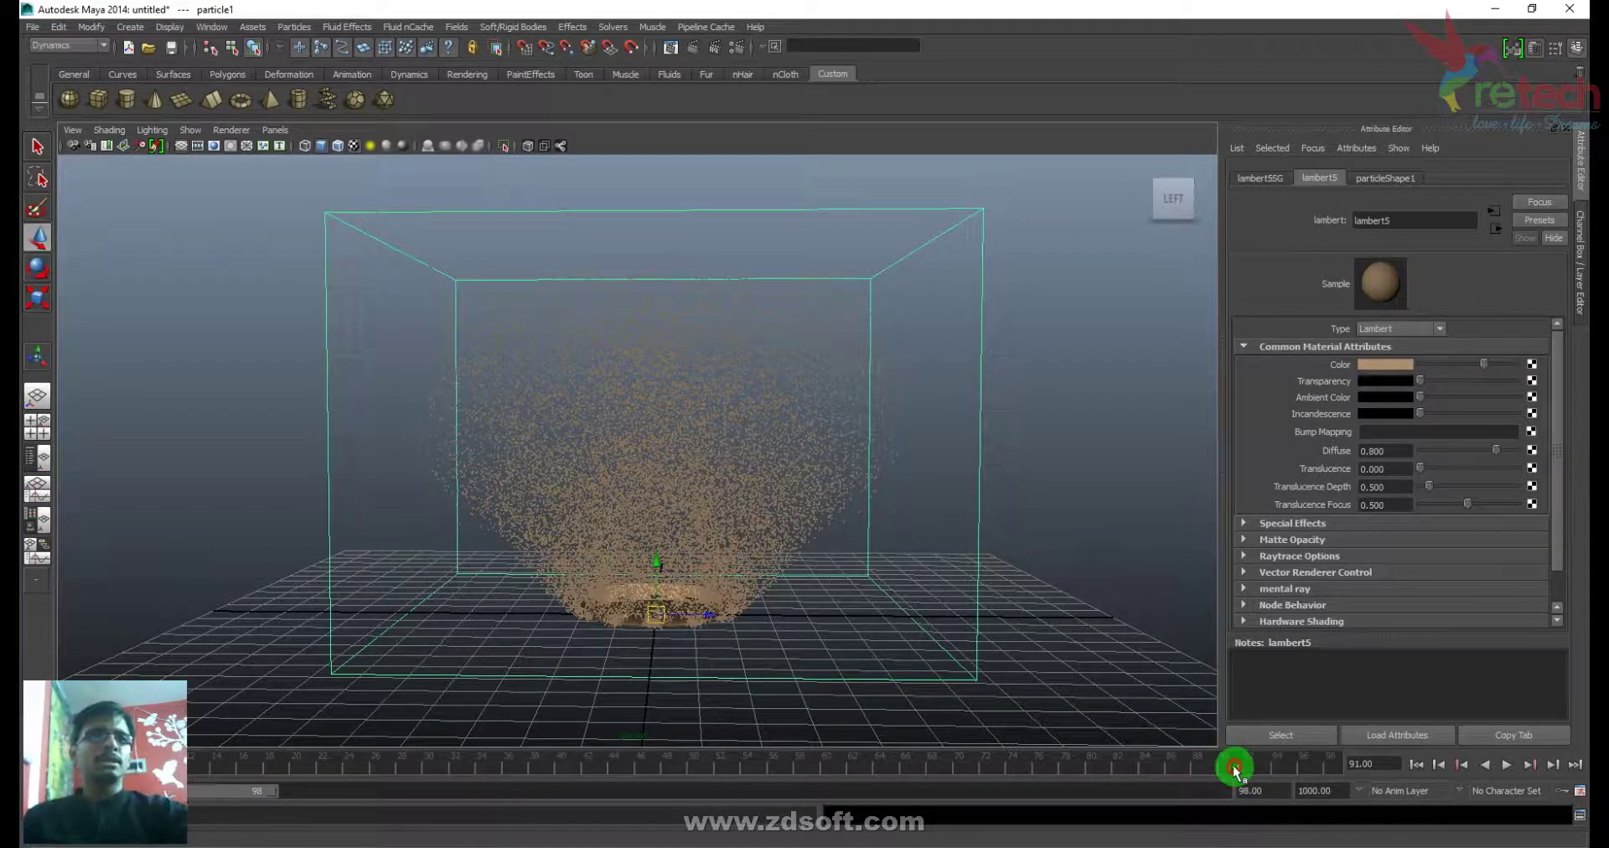
{"action": "left_click_drag", "start_coordinate": [1233, 767], "coordinate": [1224, 765]}
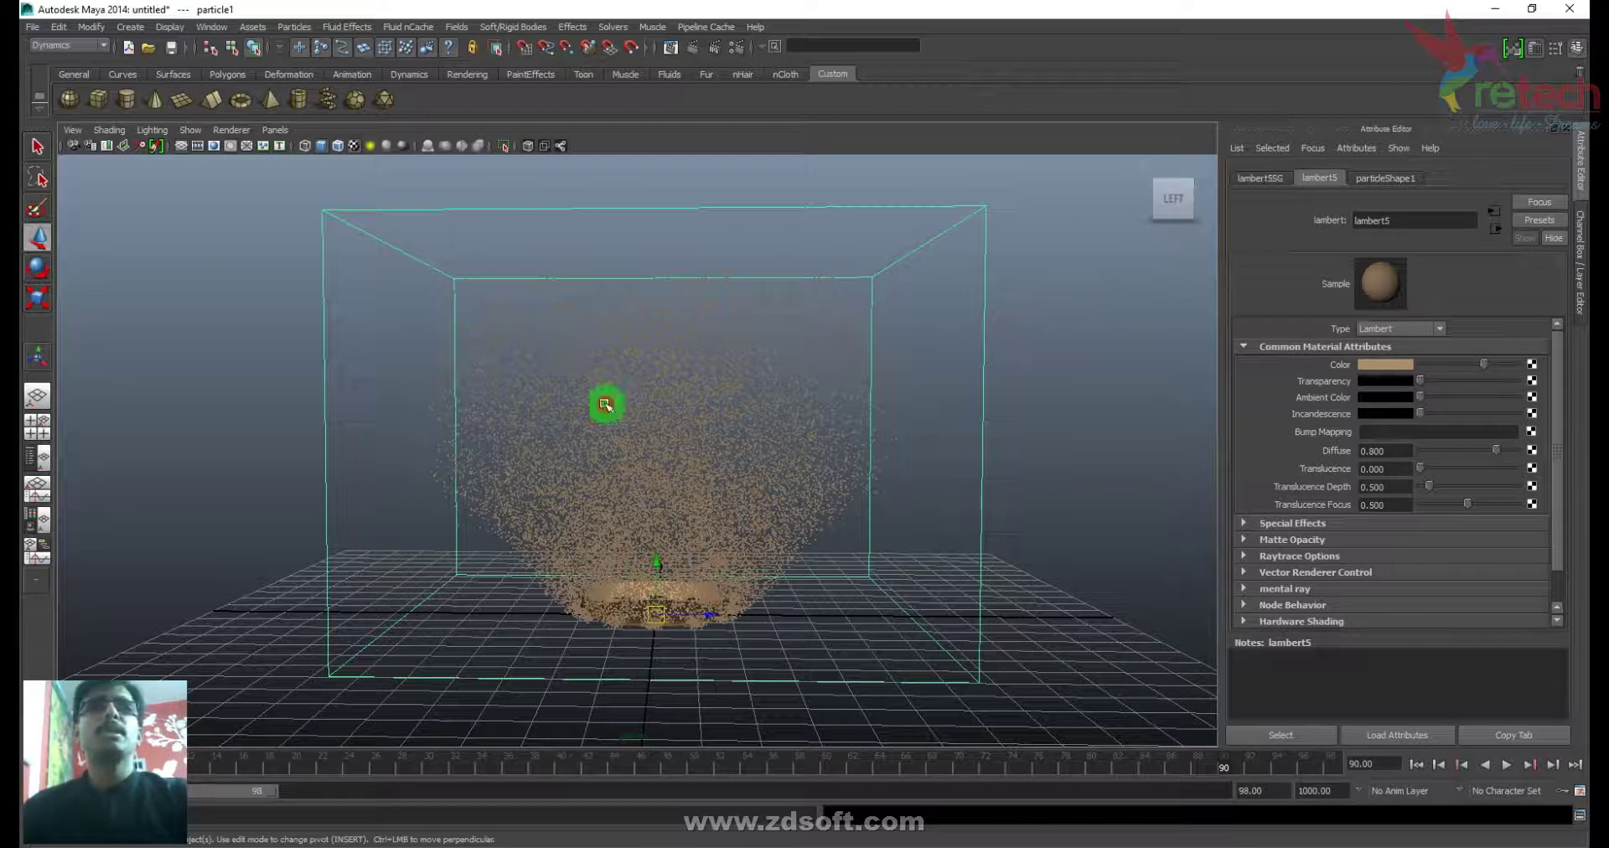
- Select the particles at frame 90 and look through their shape and transform attributes for the emission rate
{"action": "left_click_drag", "start_coordinate": [606, 405], "coordinate": [637, 423]}
{"action": "left_click", "coordinate": [985, 421]}
{"action": "left_click", "coordinate": [864, 379]}
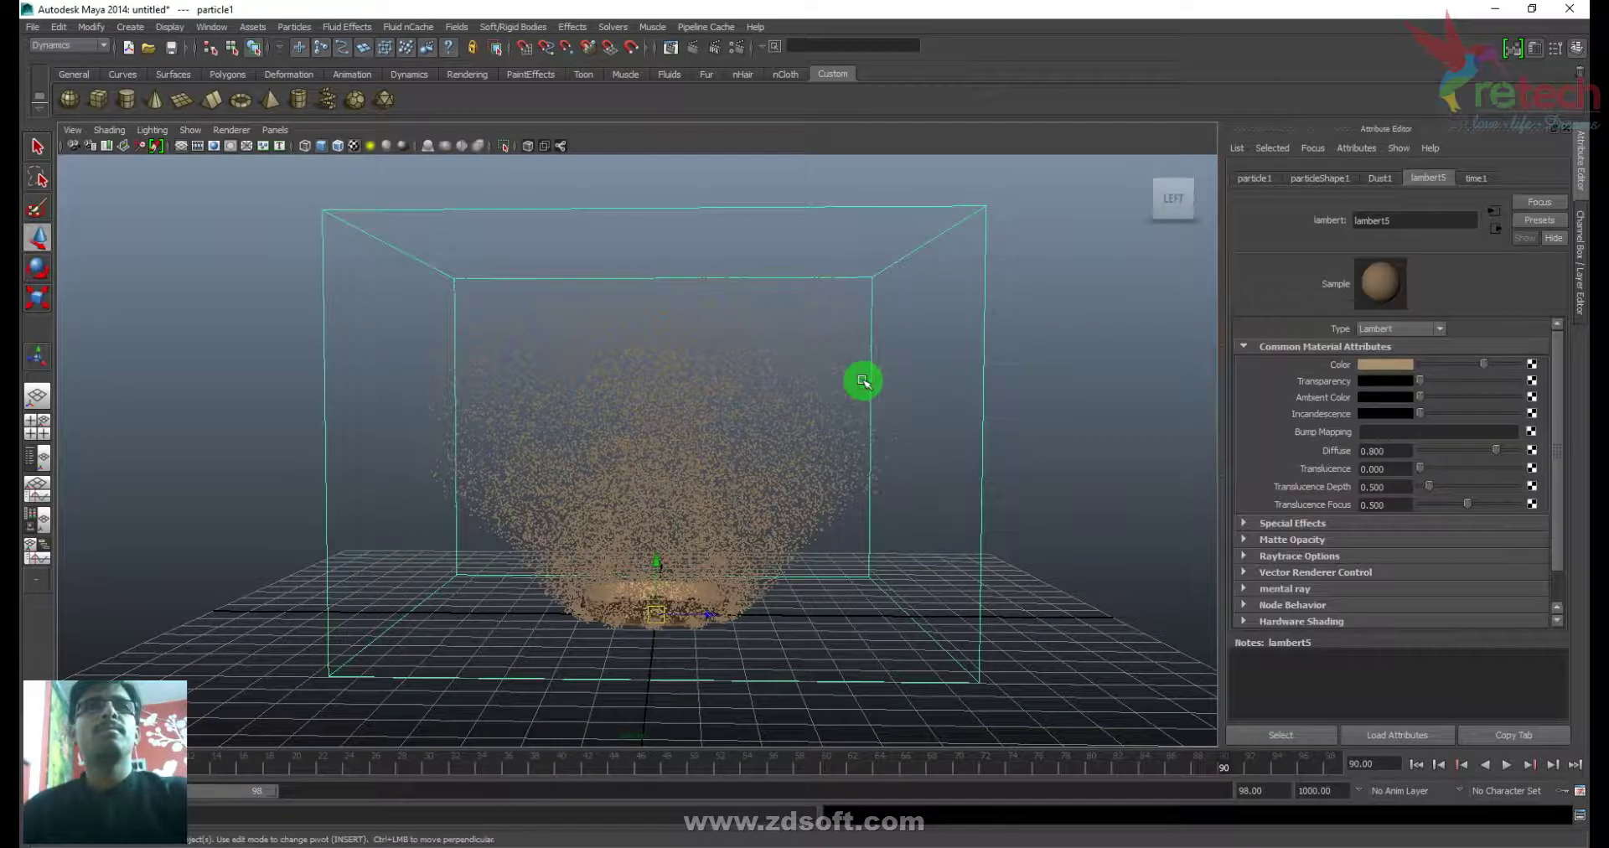
{"action": "left_click", "coordinate": [1324, 178]}
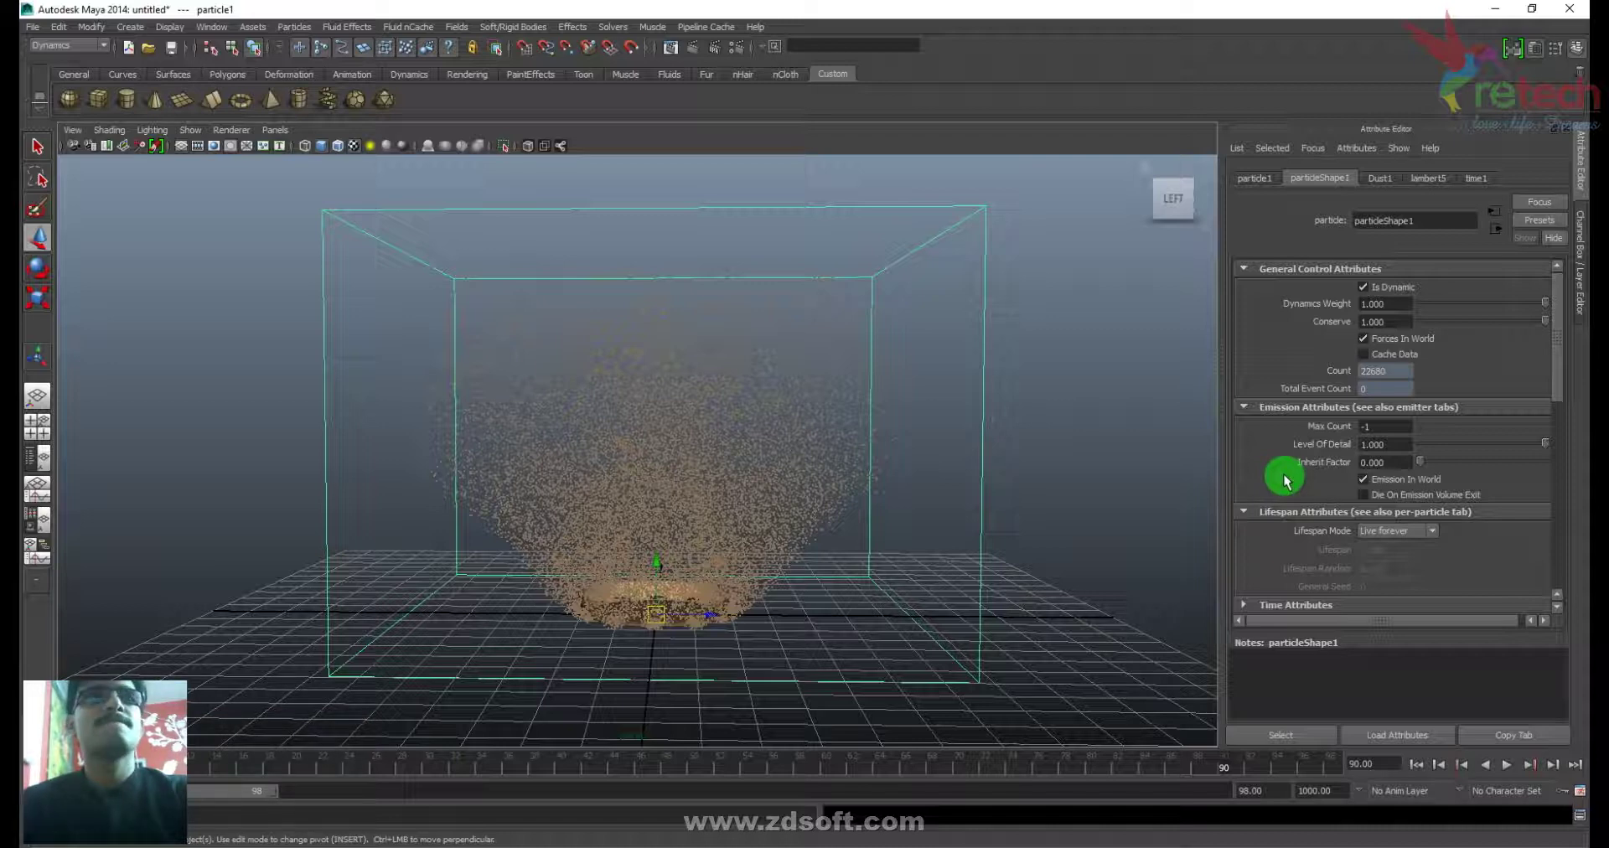
{"action": "left_click", "coordinate": [1257, 178]}
{"action": "left_click", "coordinate": [1055, 620]}
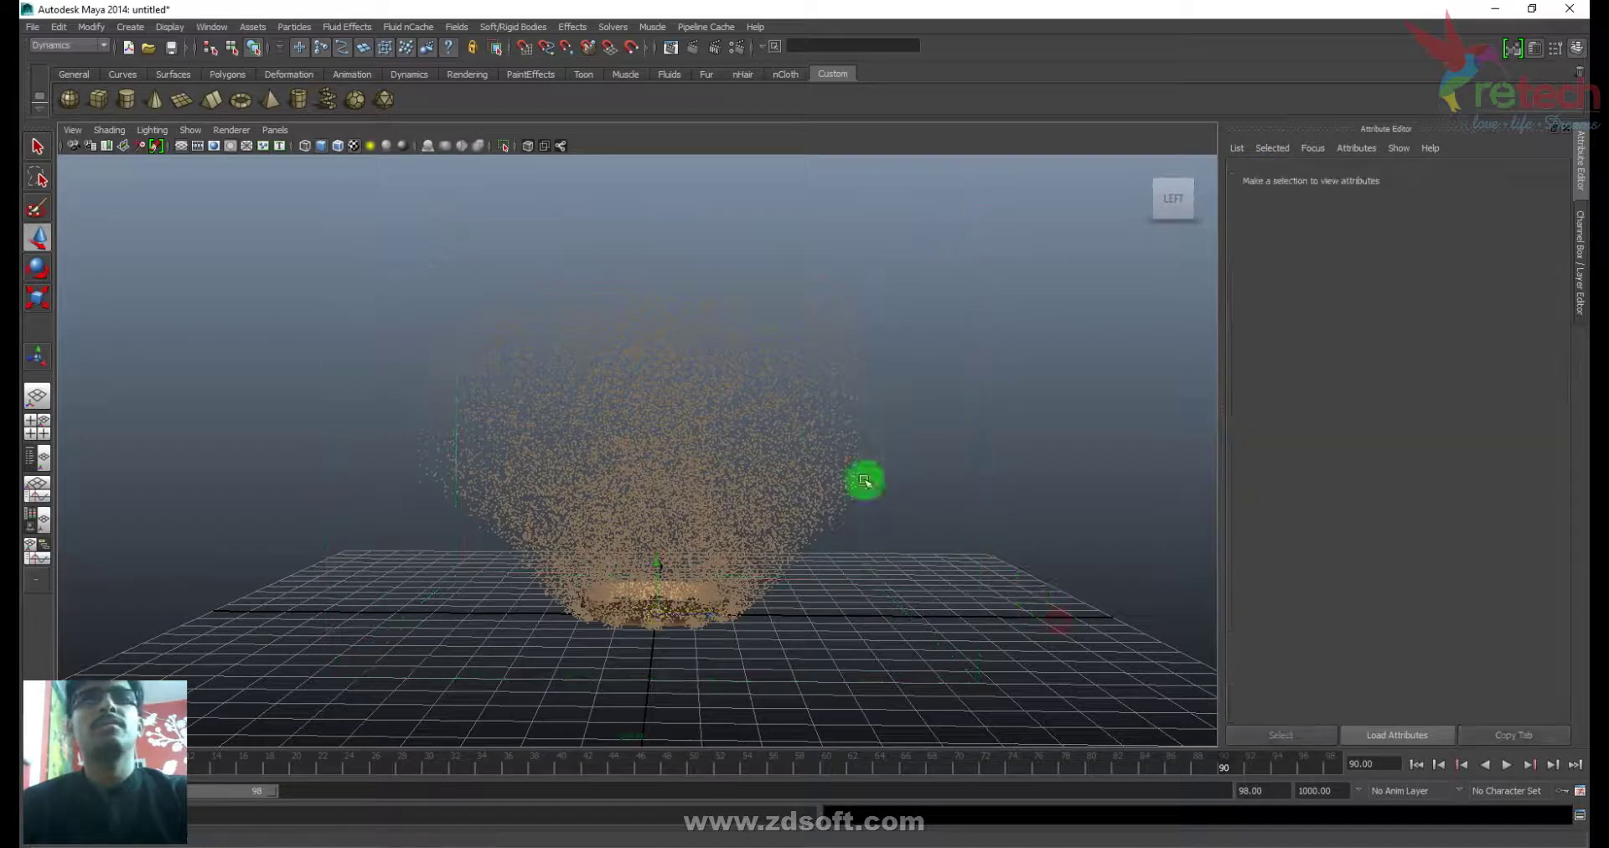
{"action": "left_click", "coordinate": [809, 431]}
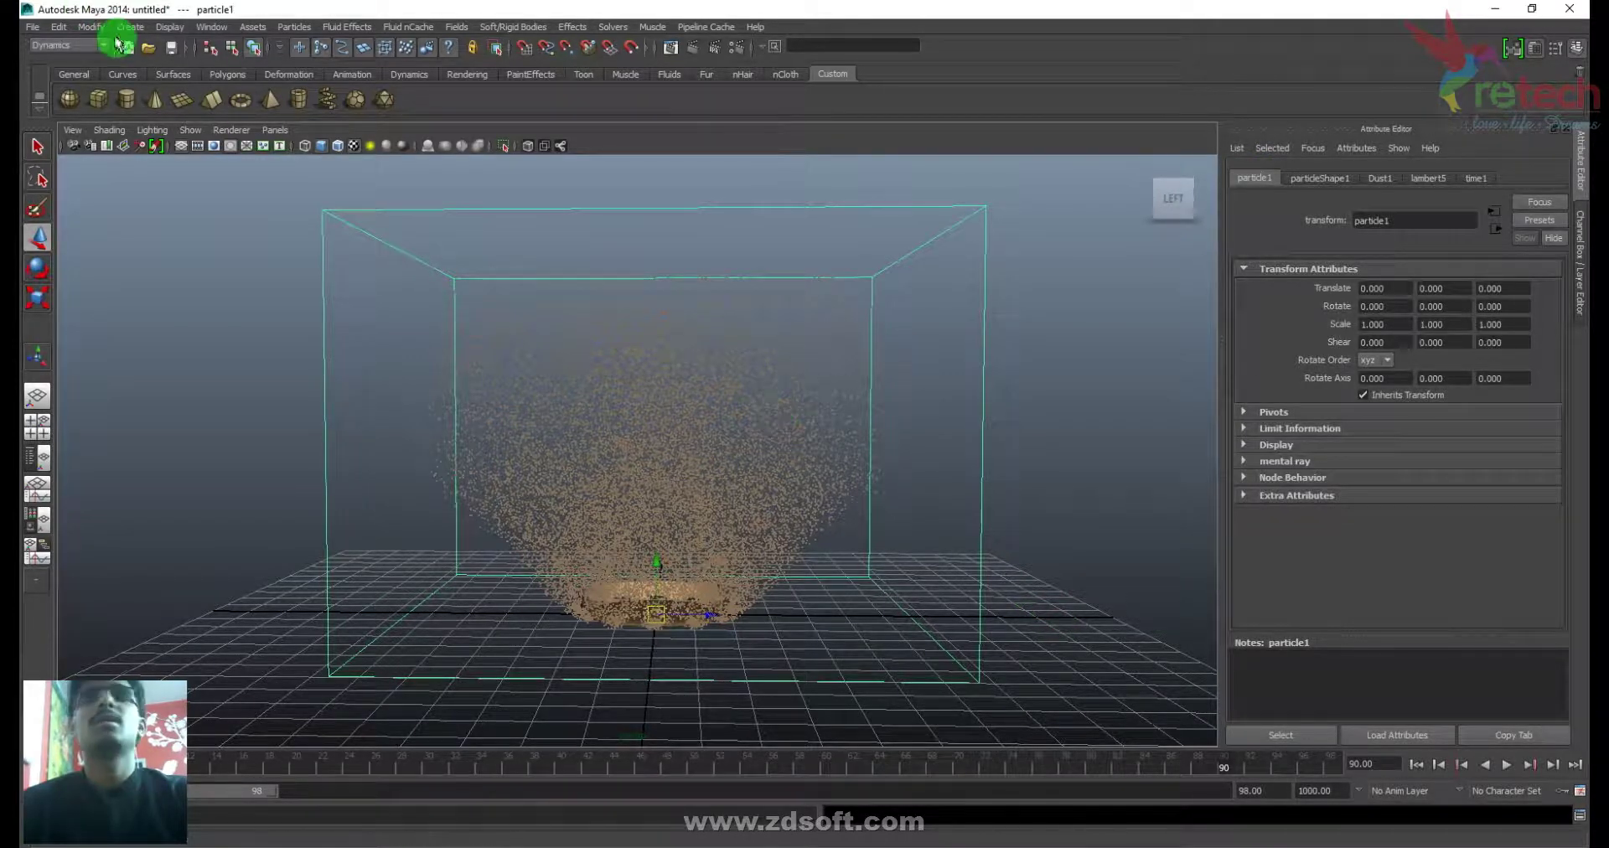
- Select the Dust1 emitter under pCylinder2 in the Outliner and key its Rate at 100 particles/sec on frame 90
{"action": "left_click", "coordinate": [213, 26]}
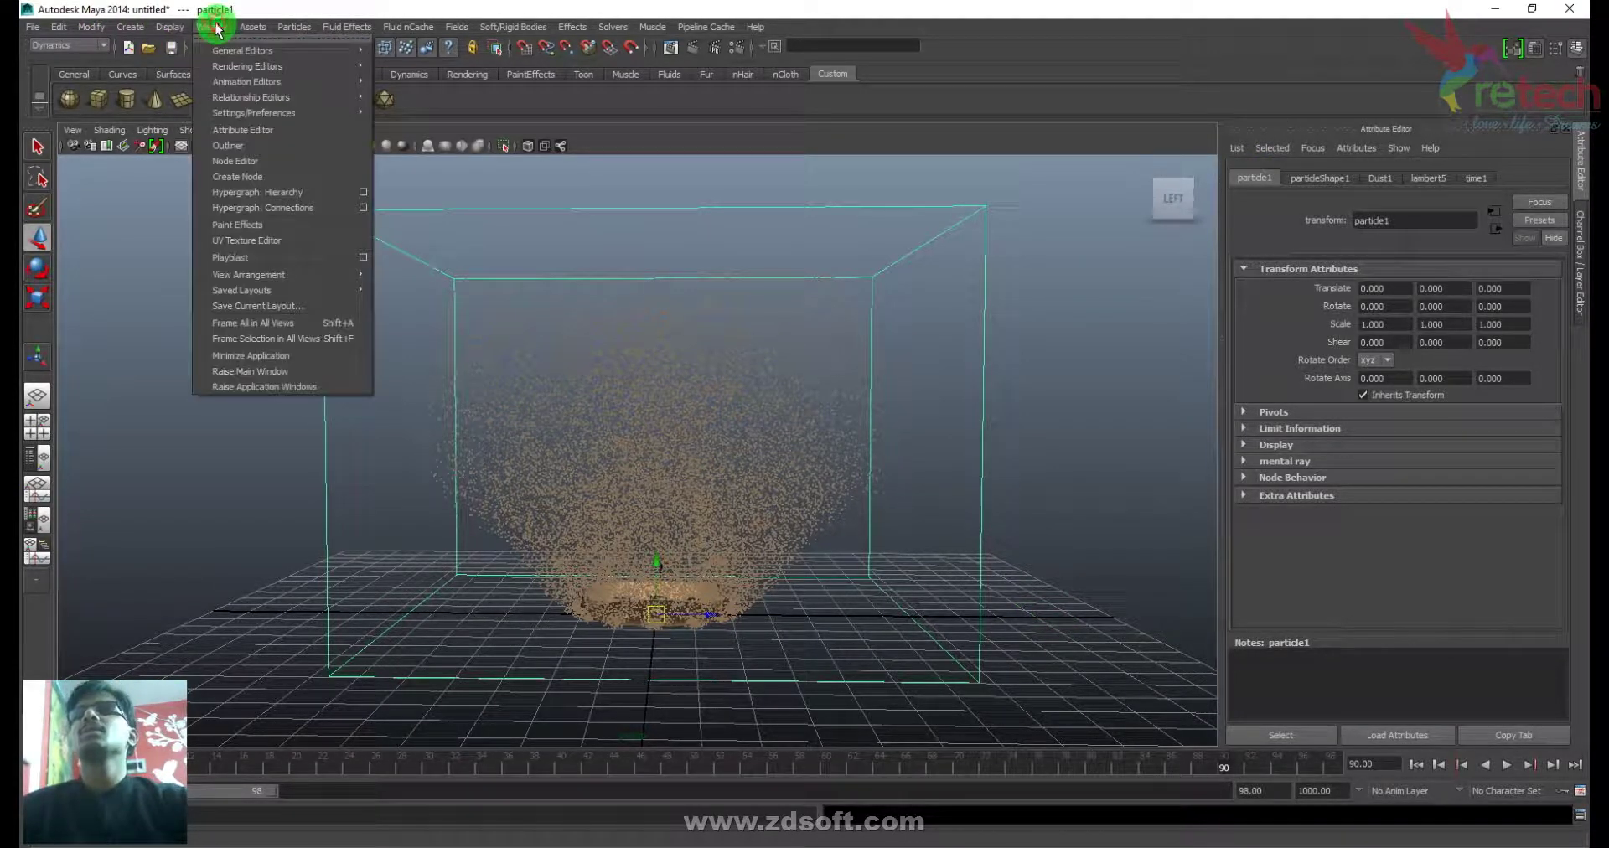
{"action": "left_click", "coordinate": [228, 145]}
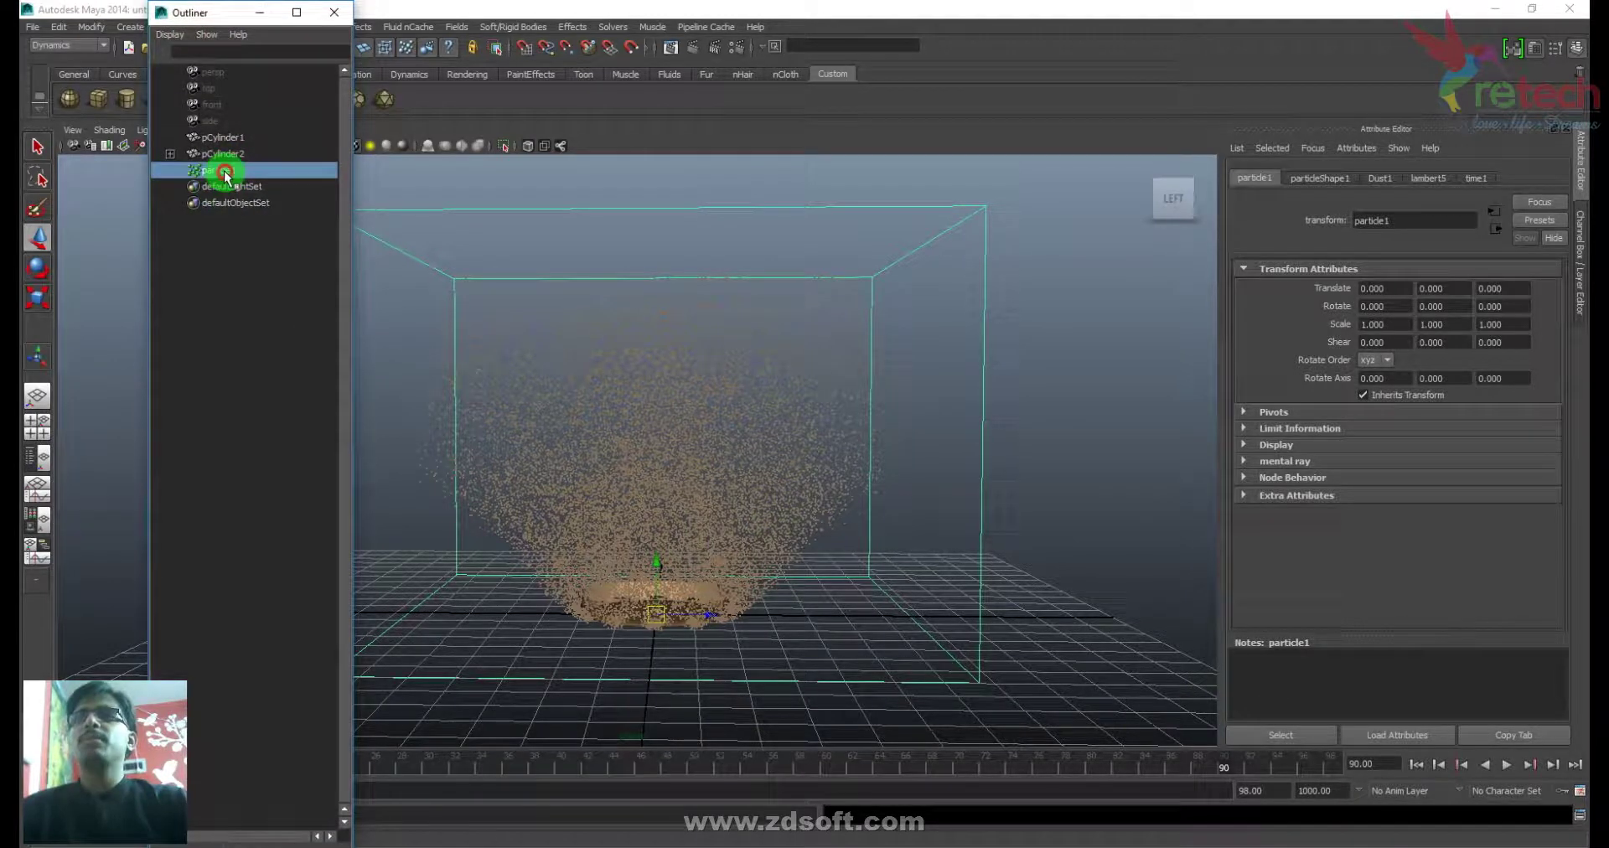
{"action": "left_click", "coordinate": [171, 155]}
{"action": "left_click", "coordinate": [226, 170]}
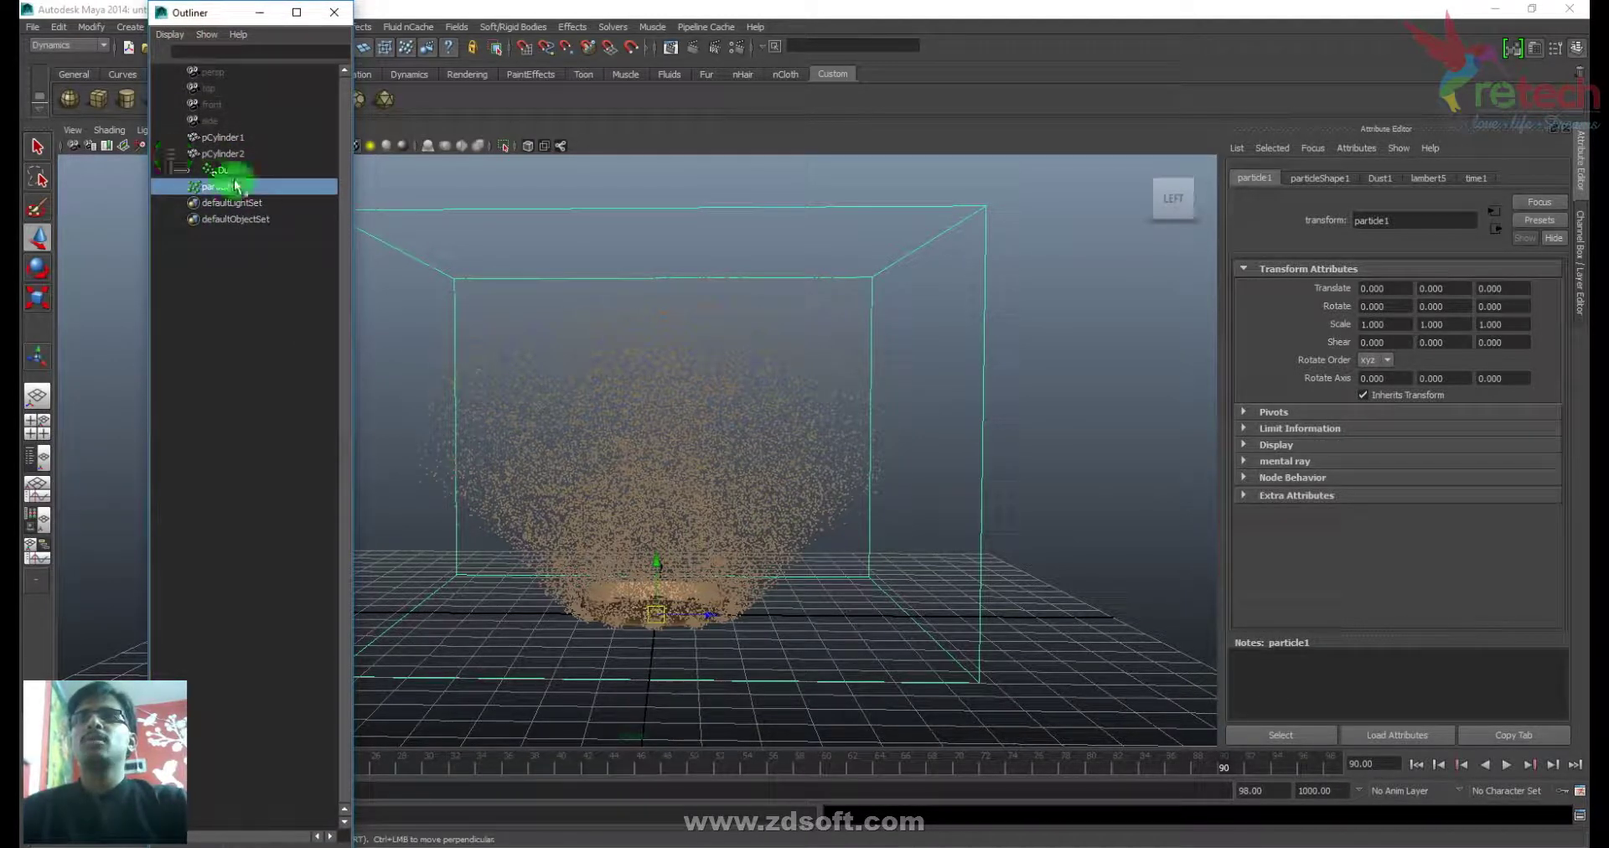
{"action": "left_click", "coordinate": [1395, 449]}
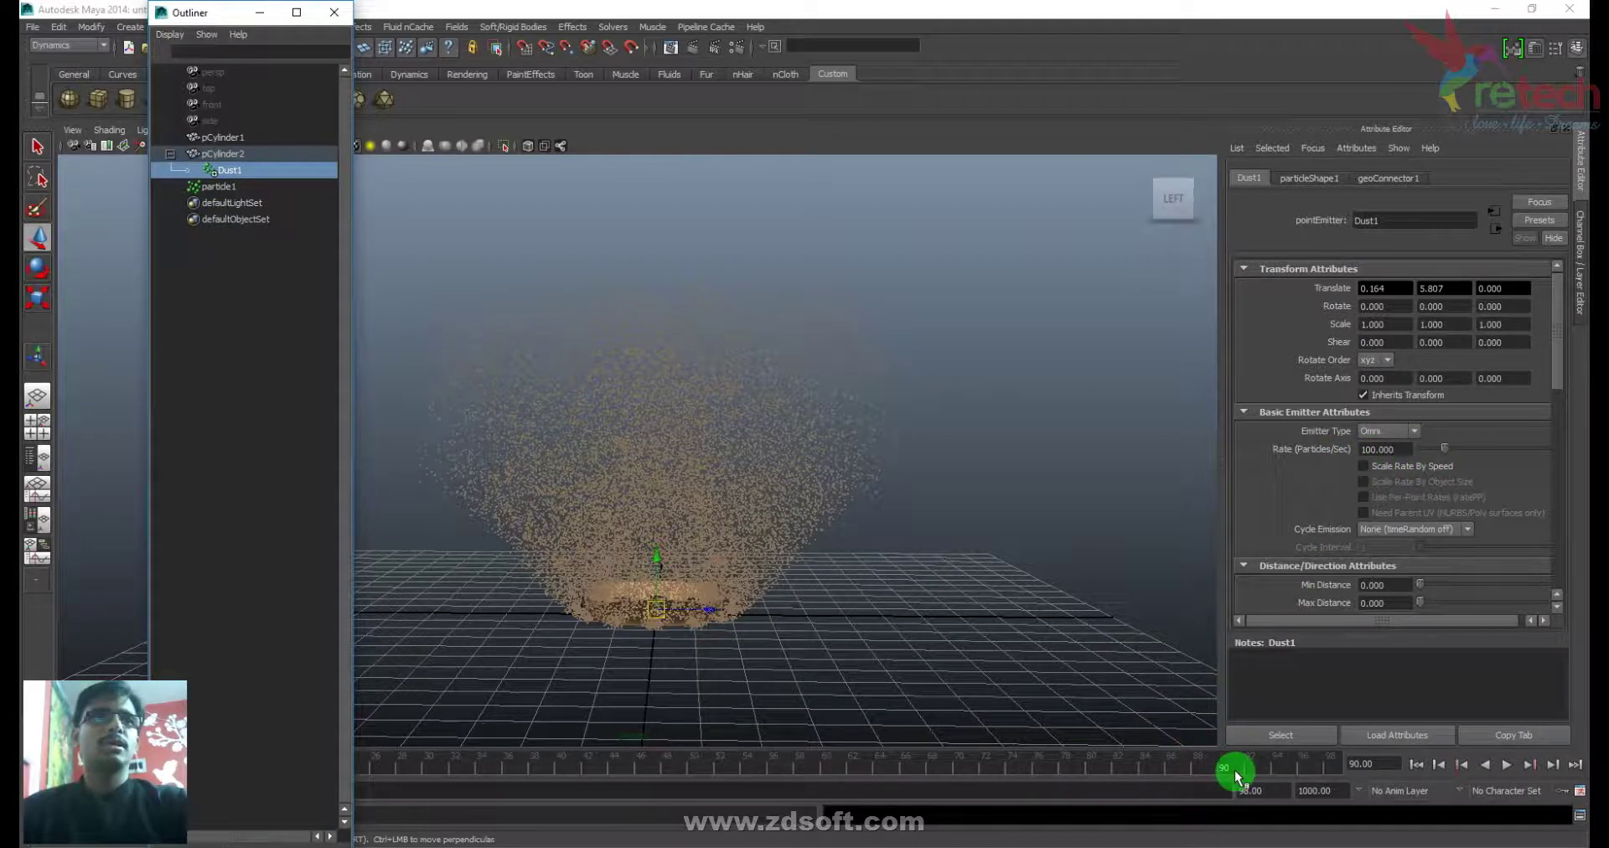
{"action": "right_click", "coordinate": [1339, 452]}
{"action": "left_click", "coordinate": [1368, 474]}
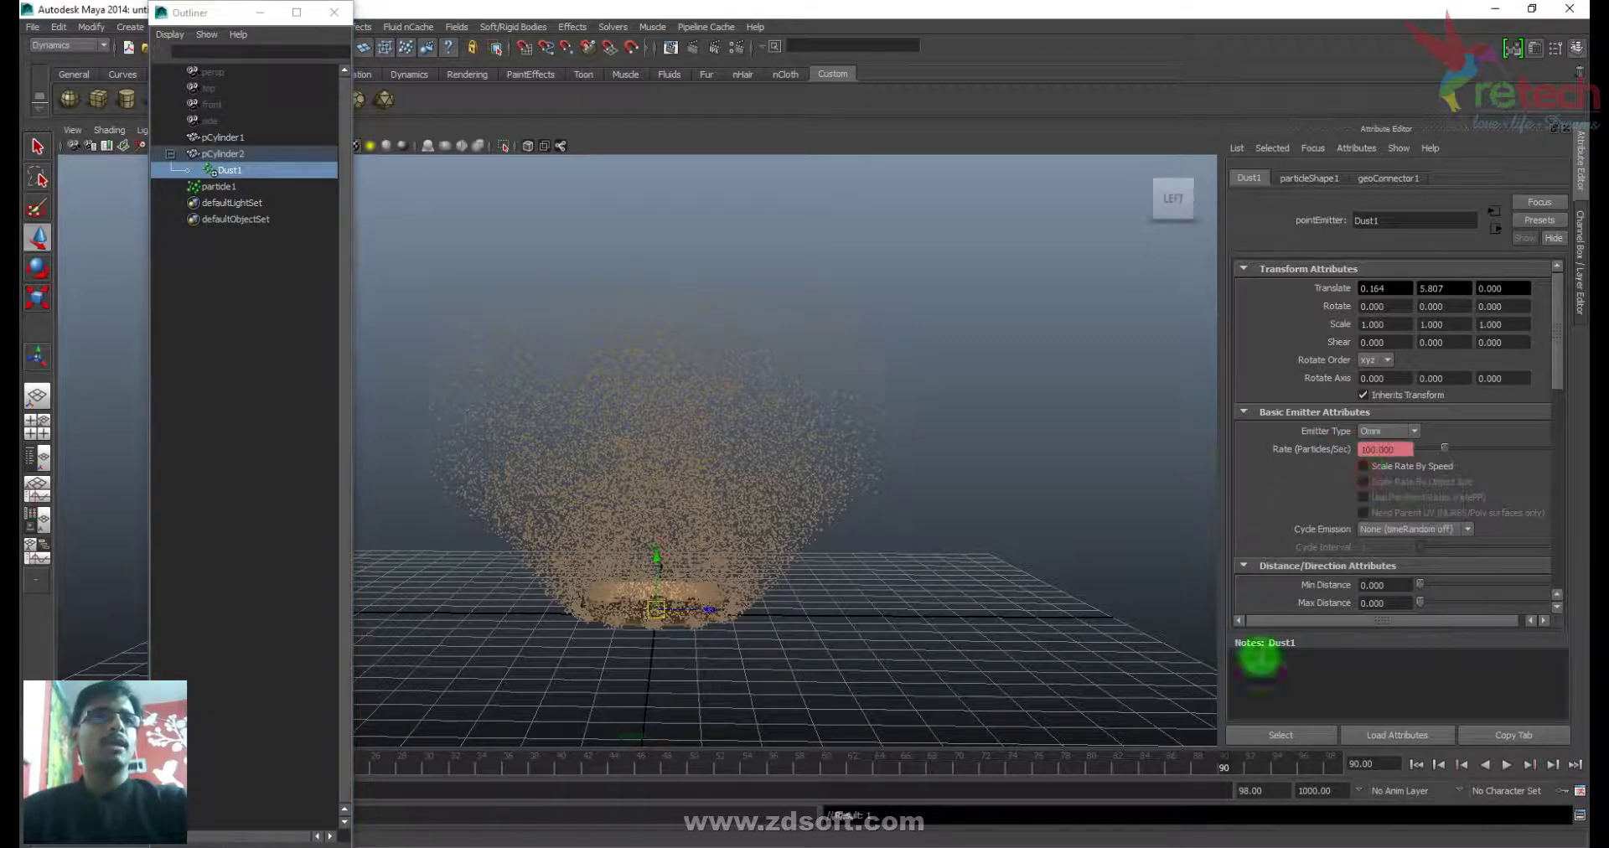
- Key the Dust1 emitter's Rate at 0 particles/sec on frame 98
{"action": "left_click_drag", "start_coordinate": [1224, 766], "coordinate": [1337, 775]}
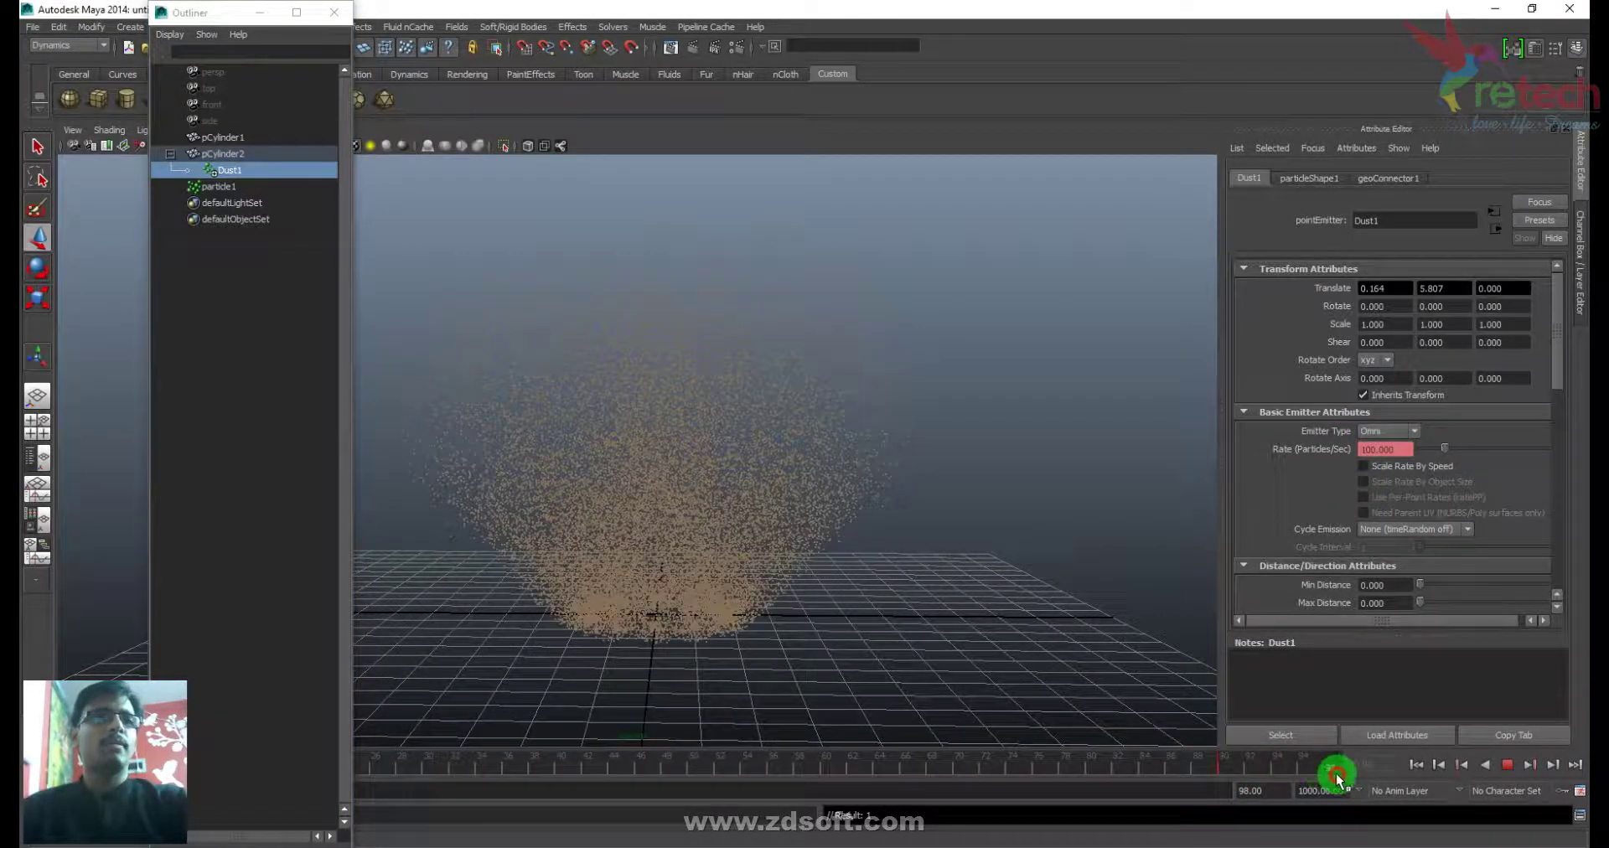
{"action": "left_click", "coordinate": [1334, 773]}
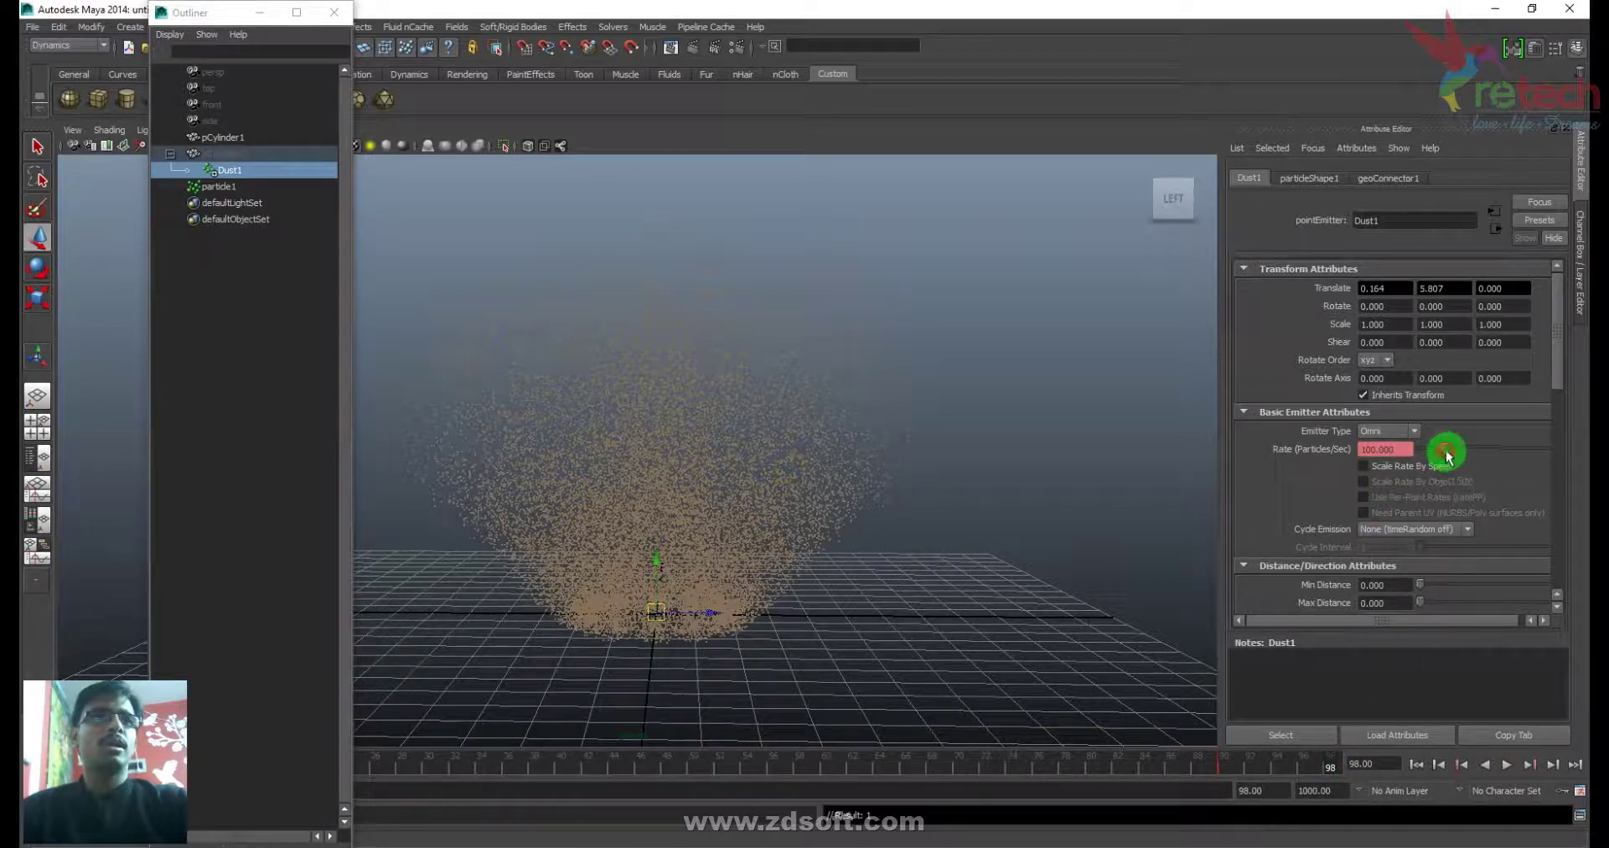
{"action": "left_click_drag", "start_coordinate": [1447, 456], "coordinate": [1243, 438]}
{"action": "right_click", "coordinate": [1318, 449]}
{"action": "left_click", "coordinate": [1368, 473]}
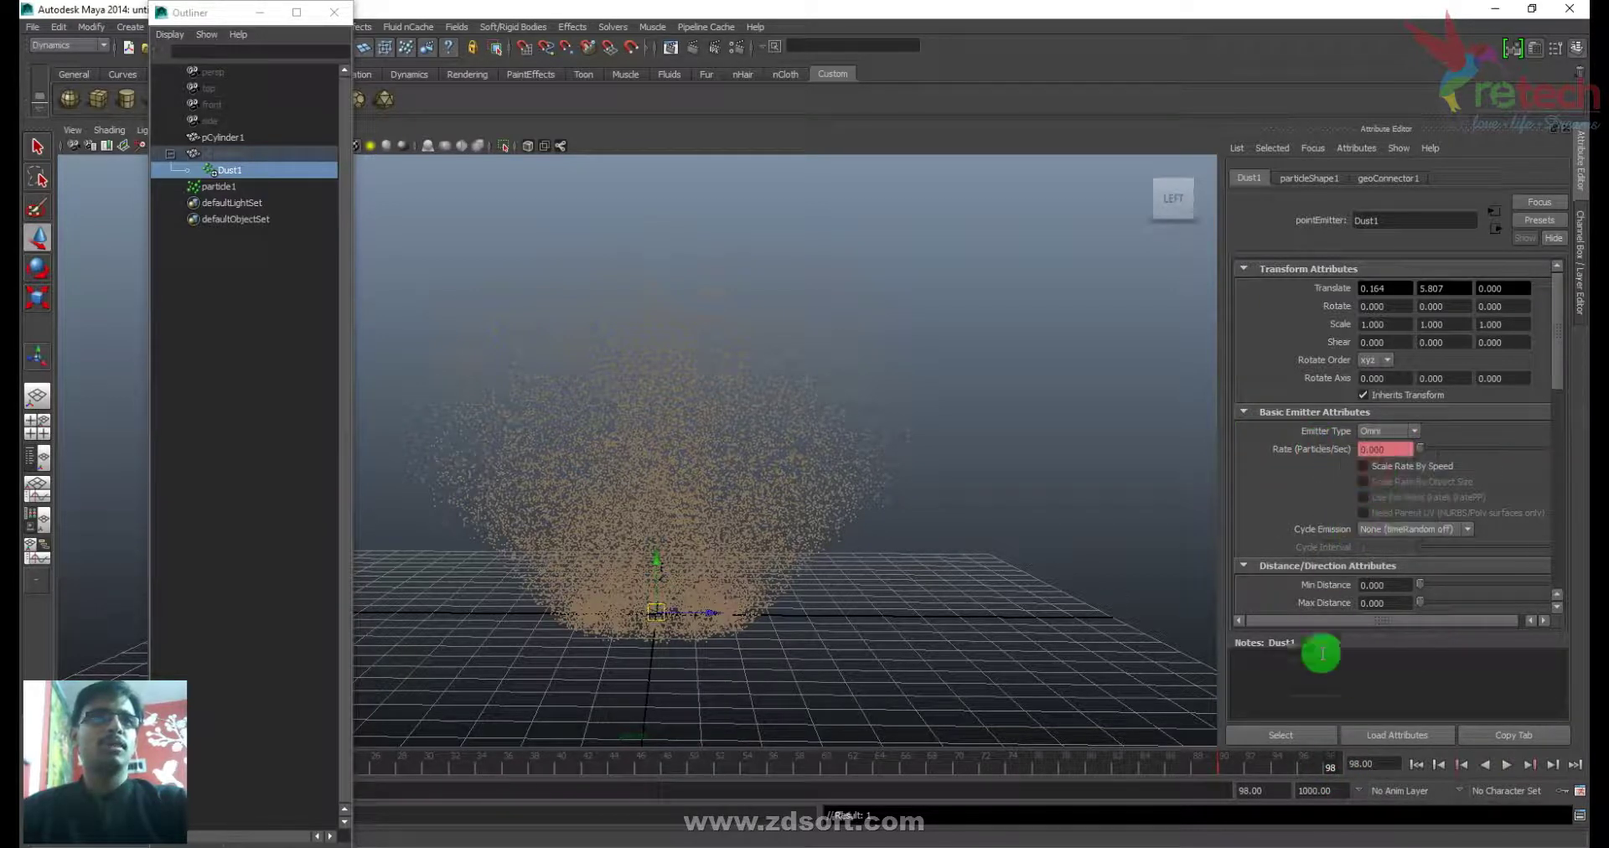
- Extend the playback end to frame 1000, close the Outliner and play the simulation to examine how the dust spreads
{"action": "key", "text": "alt+v"}
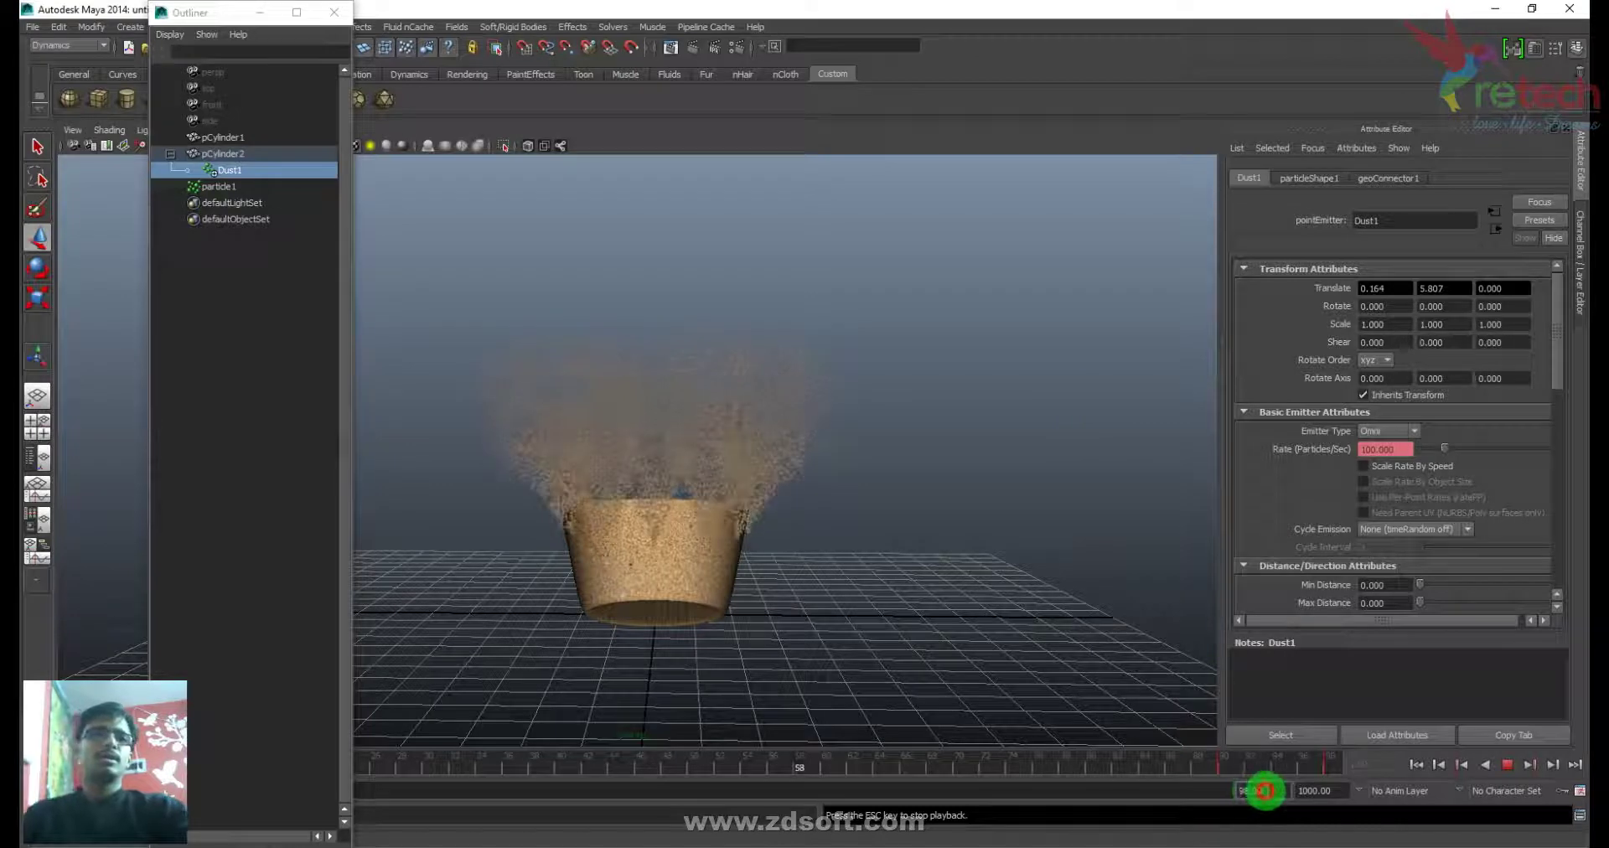
{"action": "left_click_drag", "start_coordinate": [1265, 790], "coordinate": [1234, 791]}
{"action": "type", "text": "1000"}
{"action": "key", "text": "Return"}
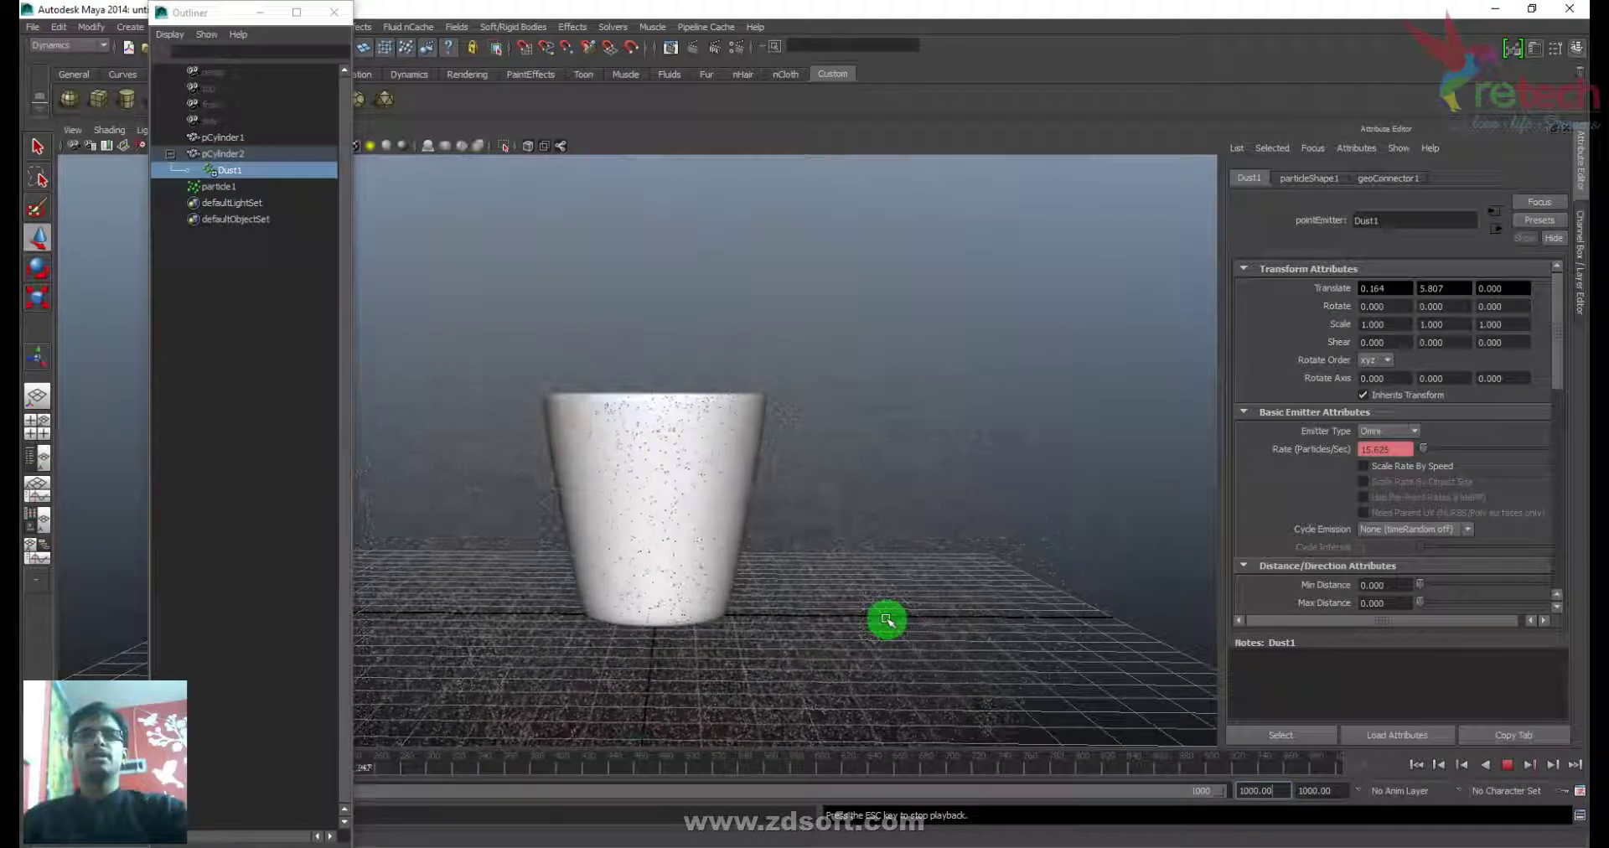
{"action": "left_click", "coordinate": [315, 21]}
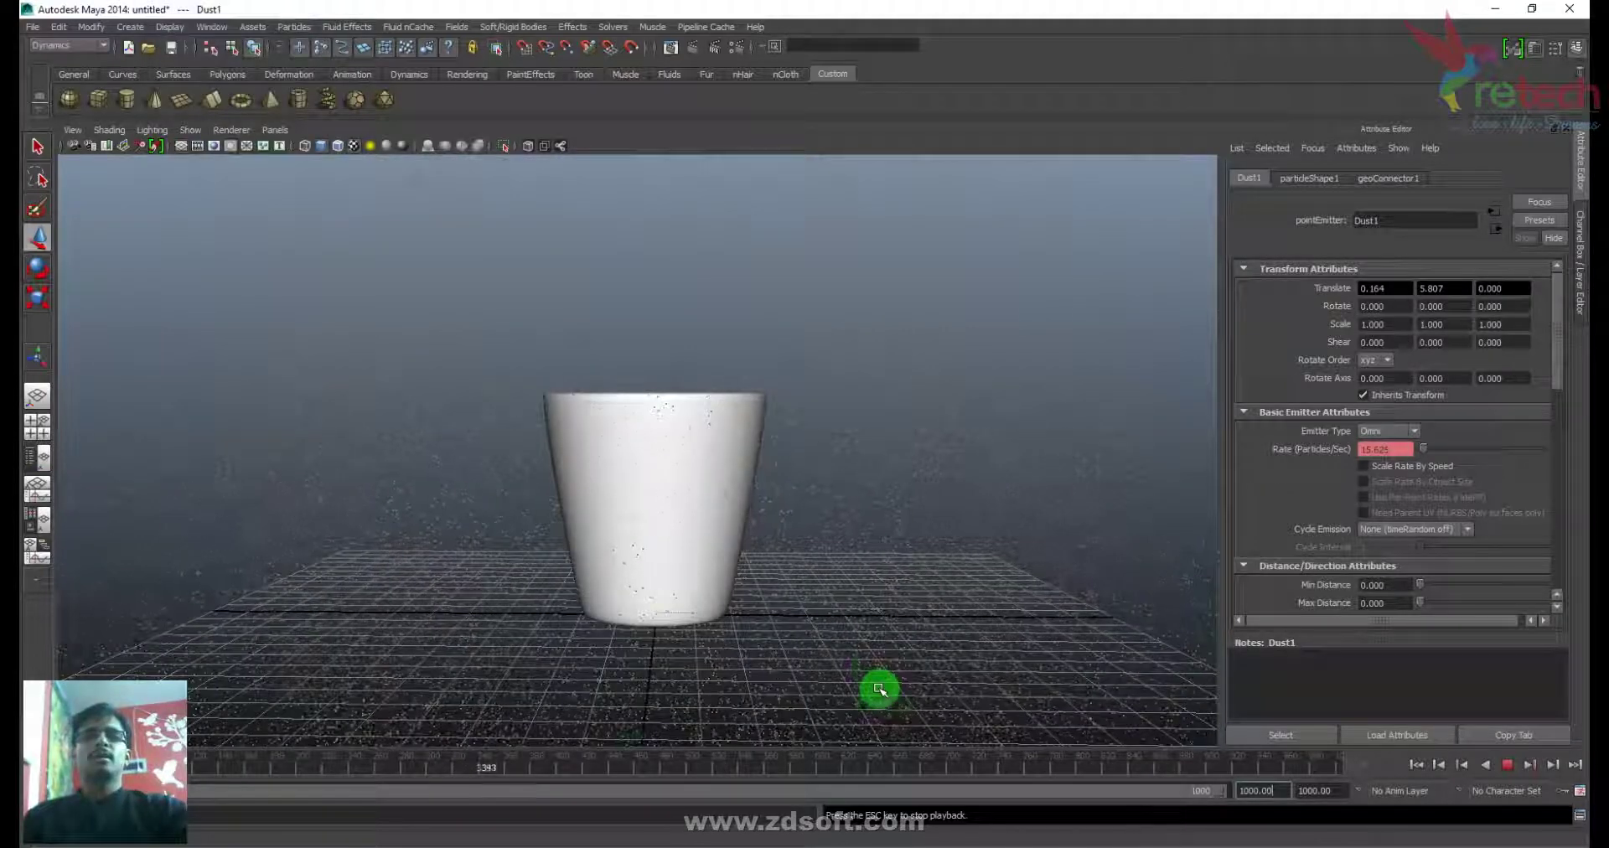
{"action": "key", "text": "Escape"}
- Select the cup, return to frame 1 and set the playback end to frame 100
{"action": "left_click", "coordinate": [760, 396]}
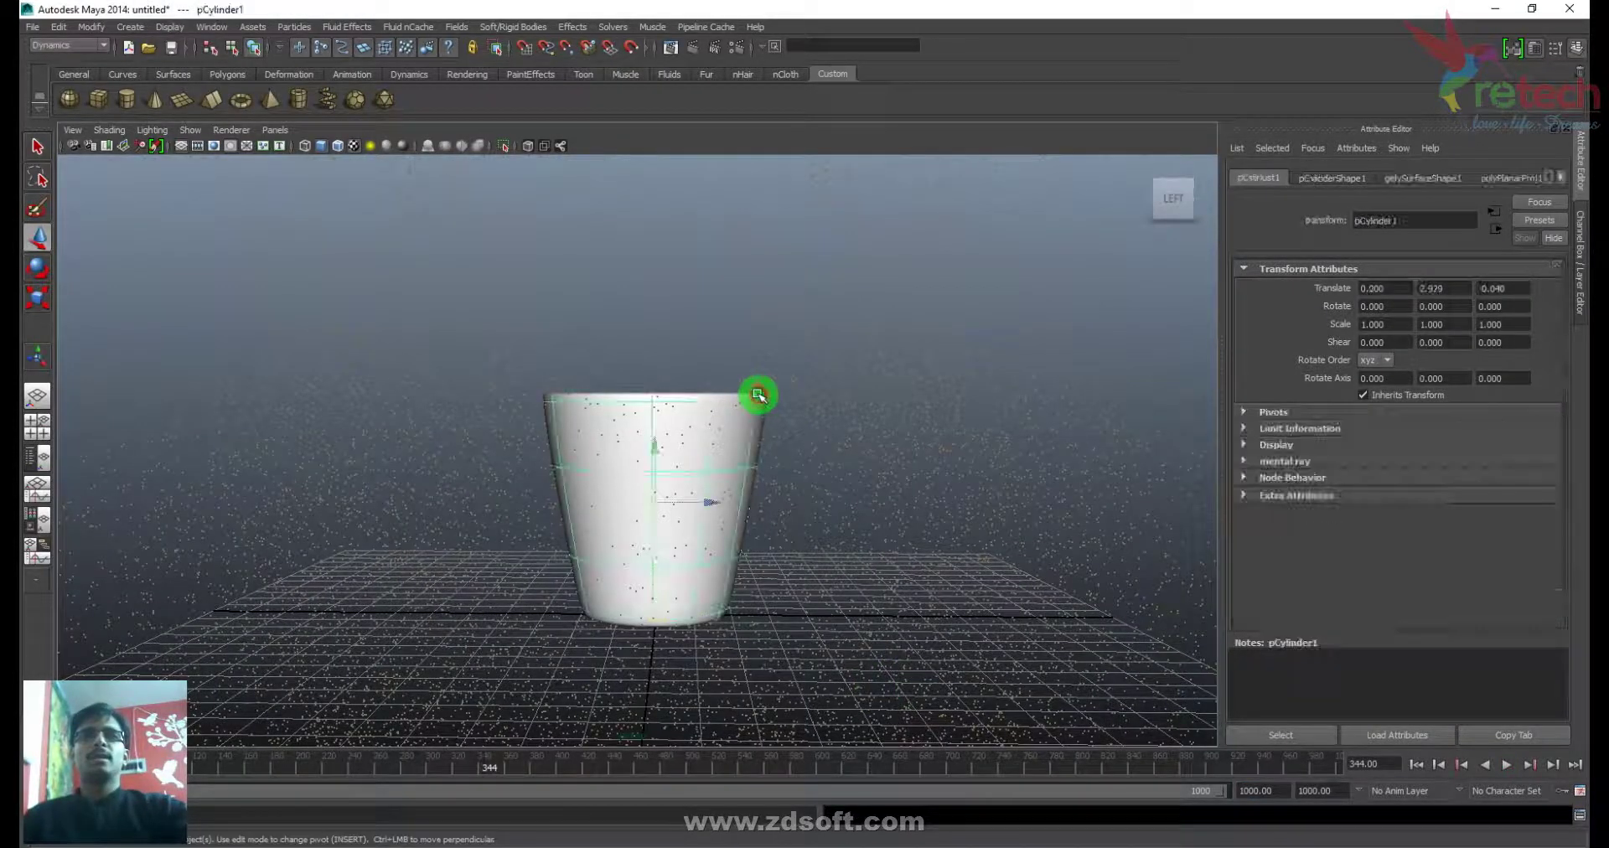
{"action": "left_click", "coordinate": [1413, 766]}
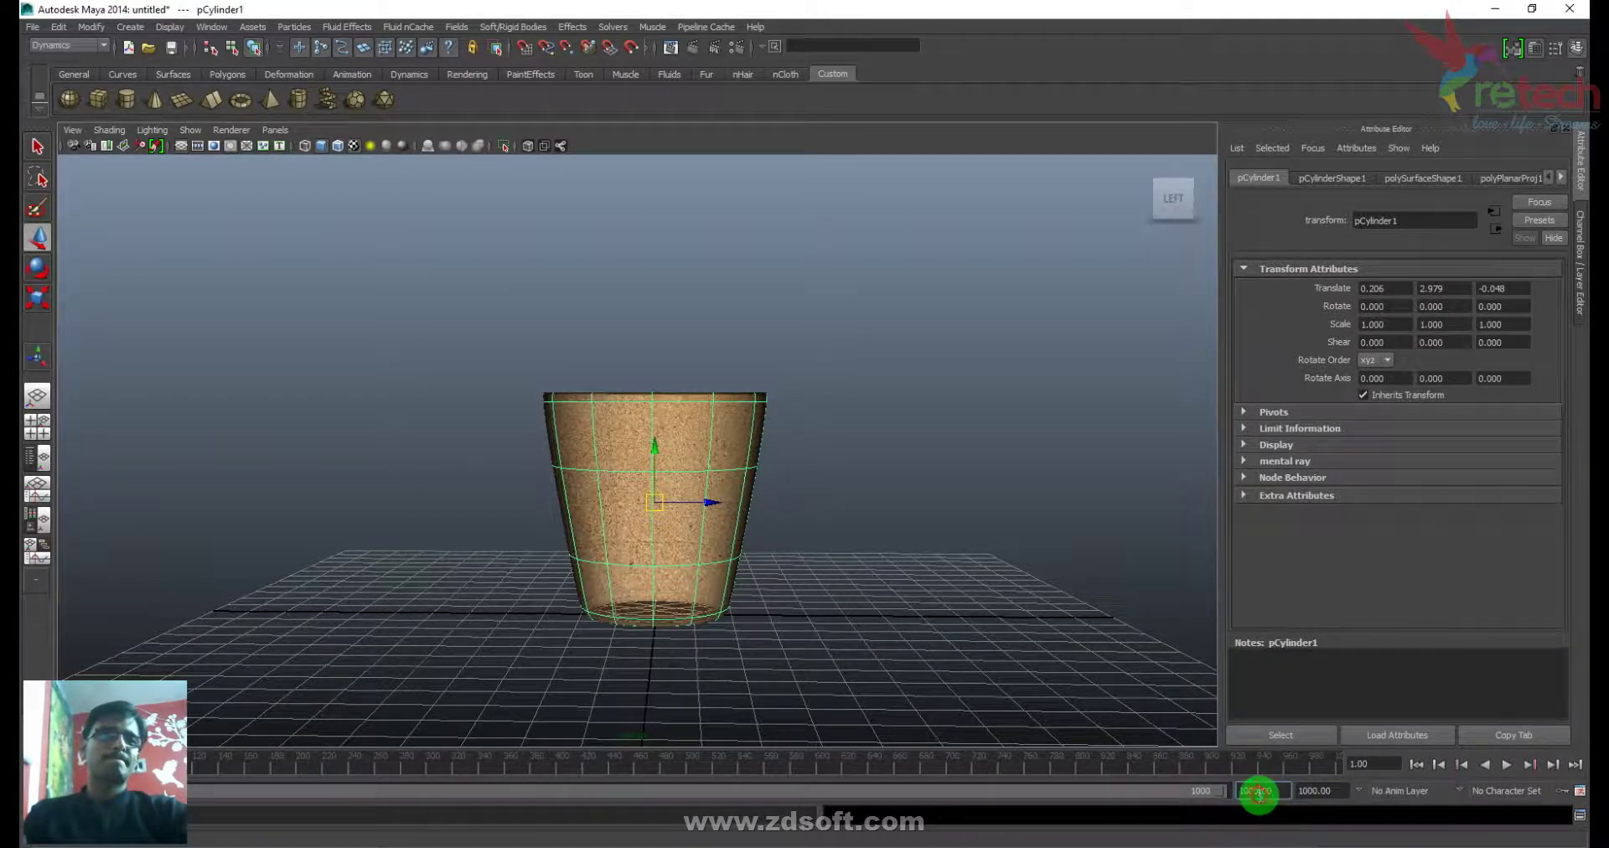
{"action": "left_click", "coordinate": [1314, 820]}
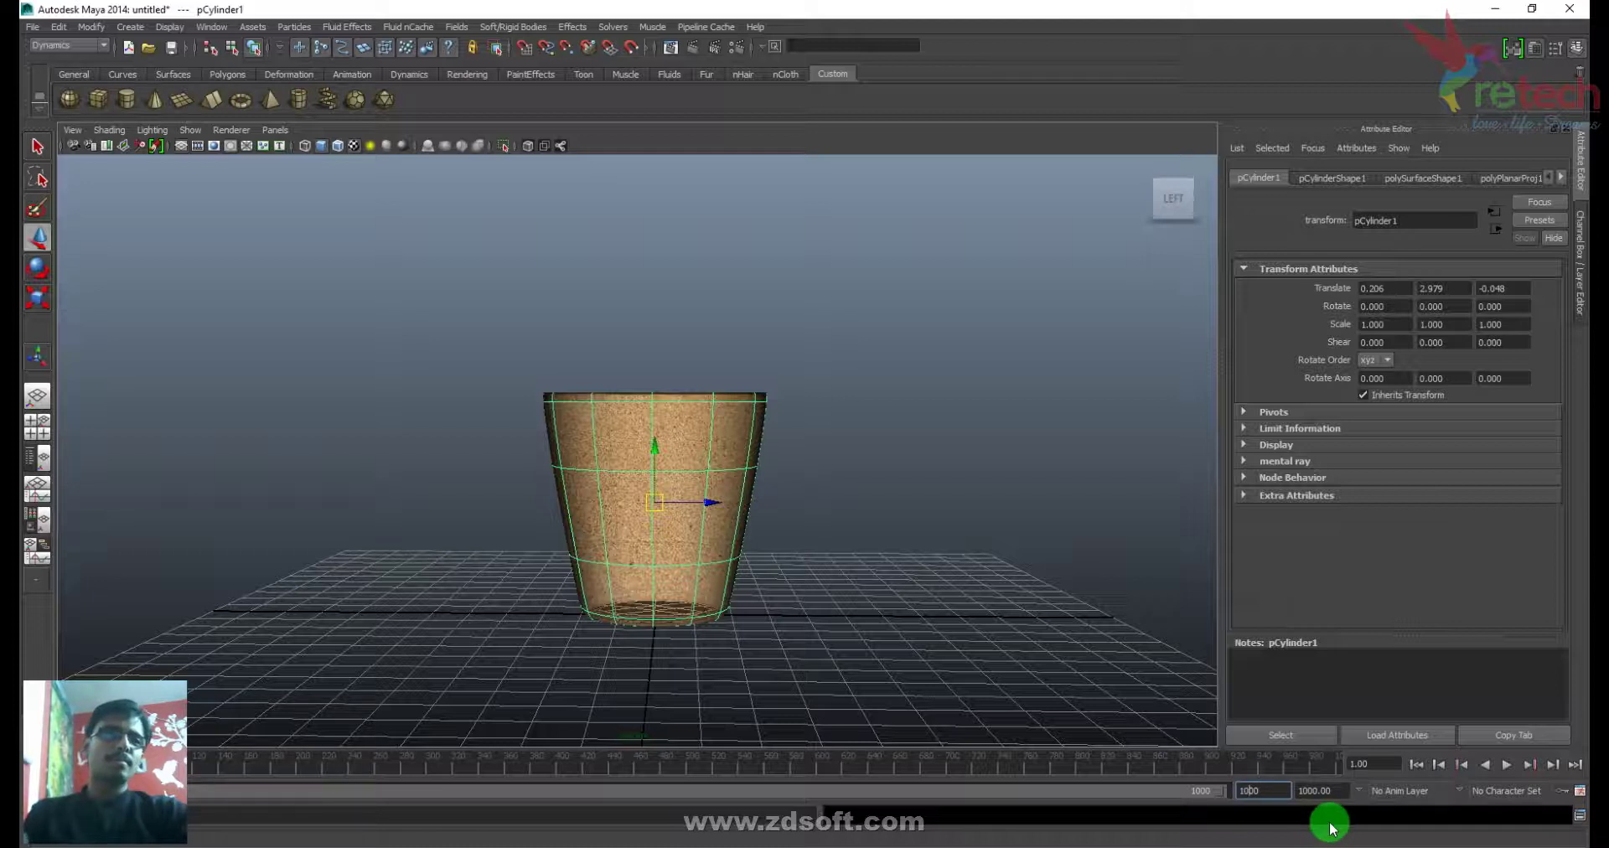
{"action": "key", "text": "BackSpace"}
{"action": "key", "text": "Return"}
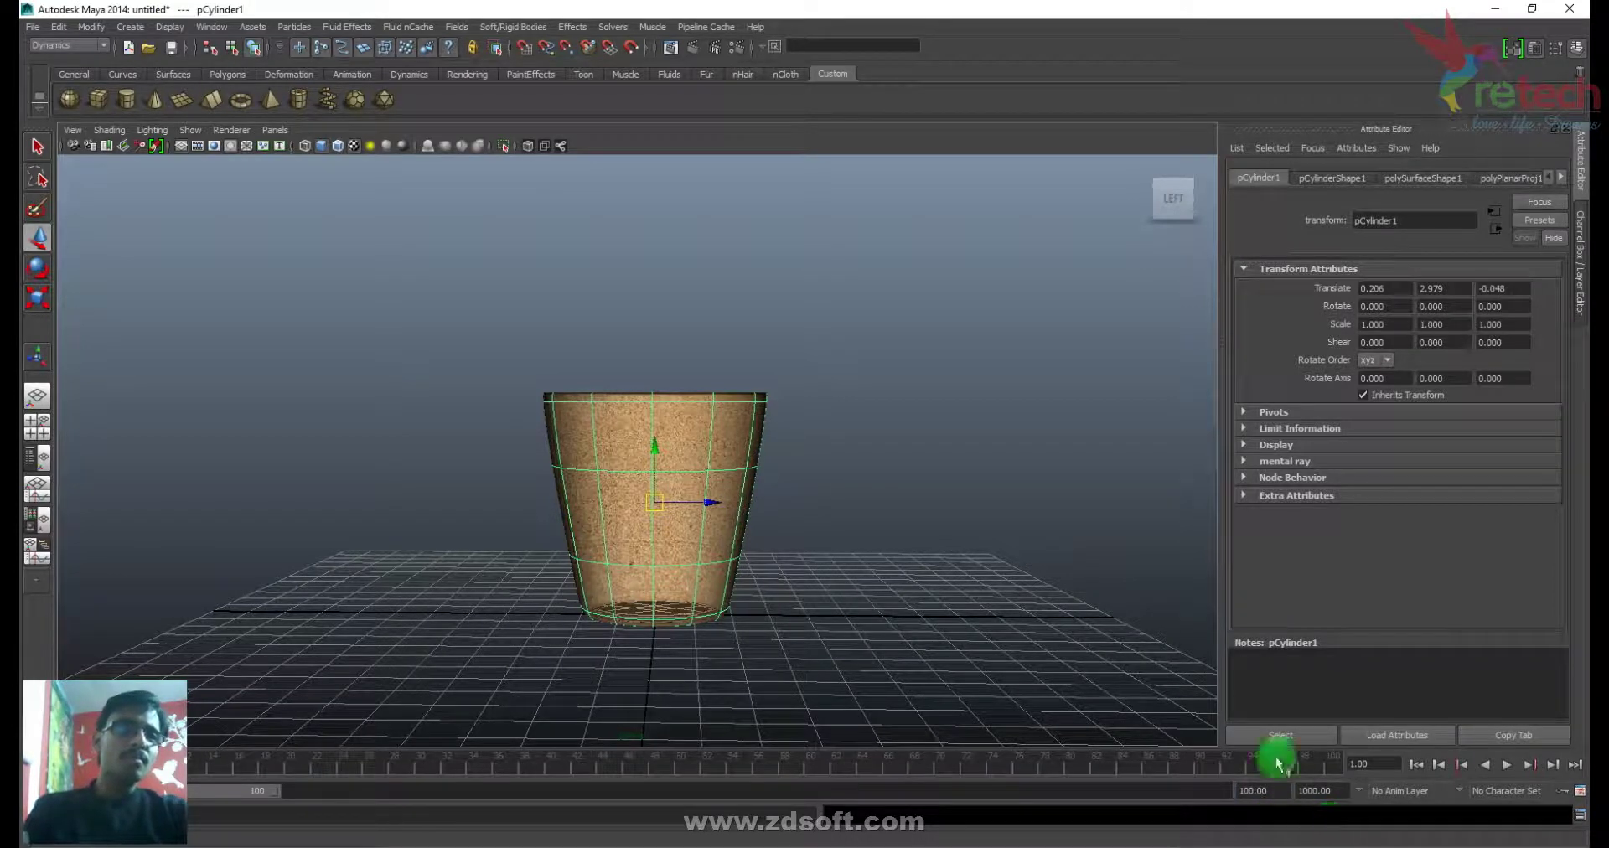
- Check the cup around the last frames of its texture sequence and key all its channels on frame 98
{"action": "left_click_drag", "start_coordinate": [1294, 767], "coordinate": [1353, 763]}
{"action": "left_click", "coordinate": [698, 412]}
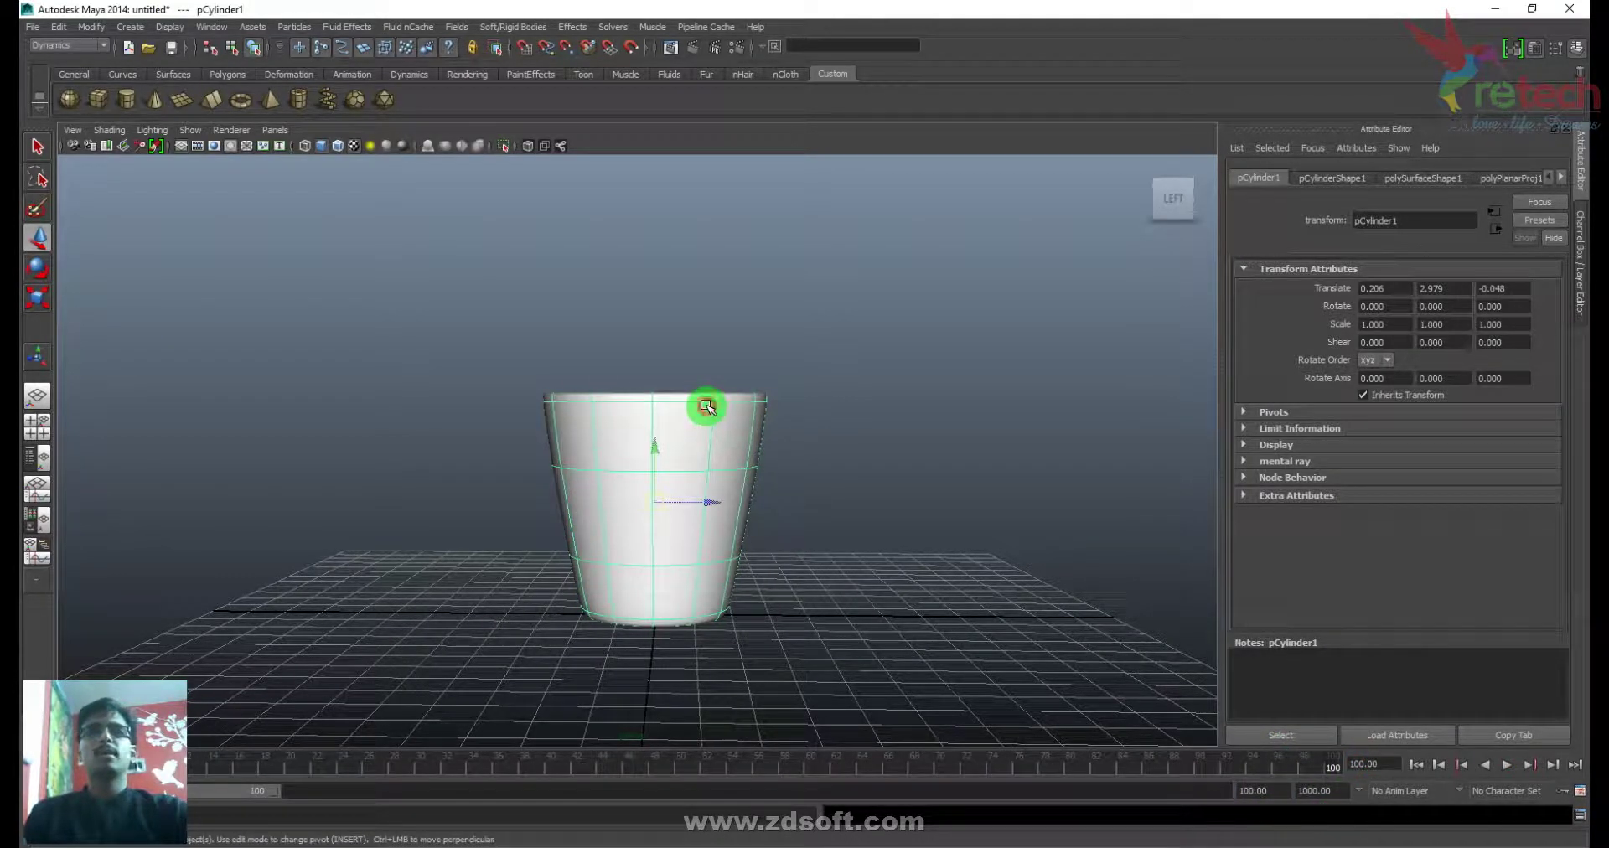
{"action": "left_click", "coordinate": [1339, 767]}
{"action": "left_click", "coordinate": [1322, 768]}
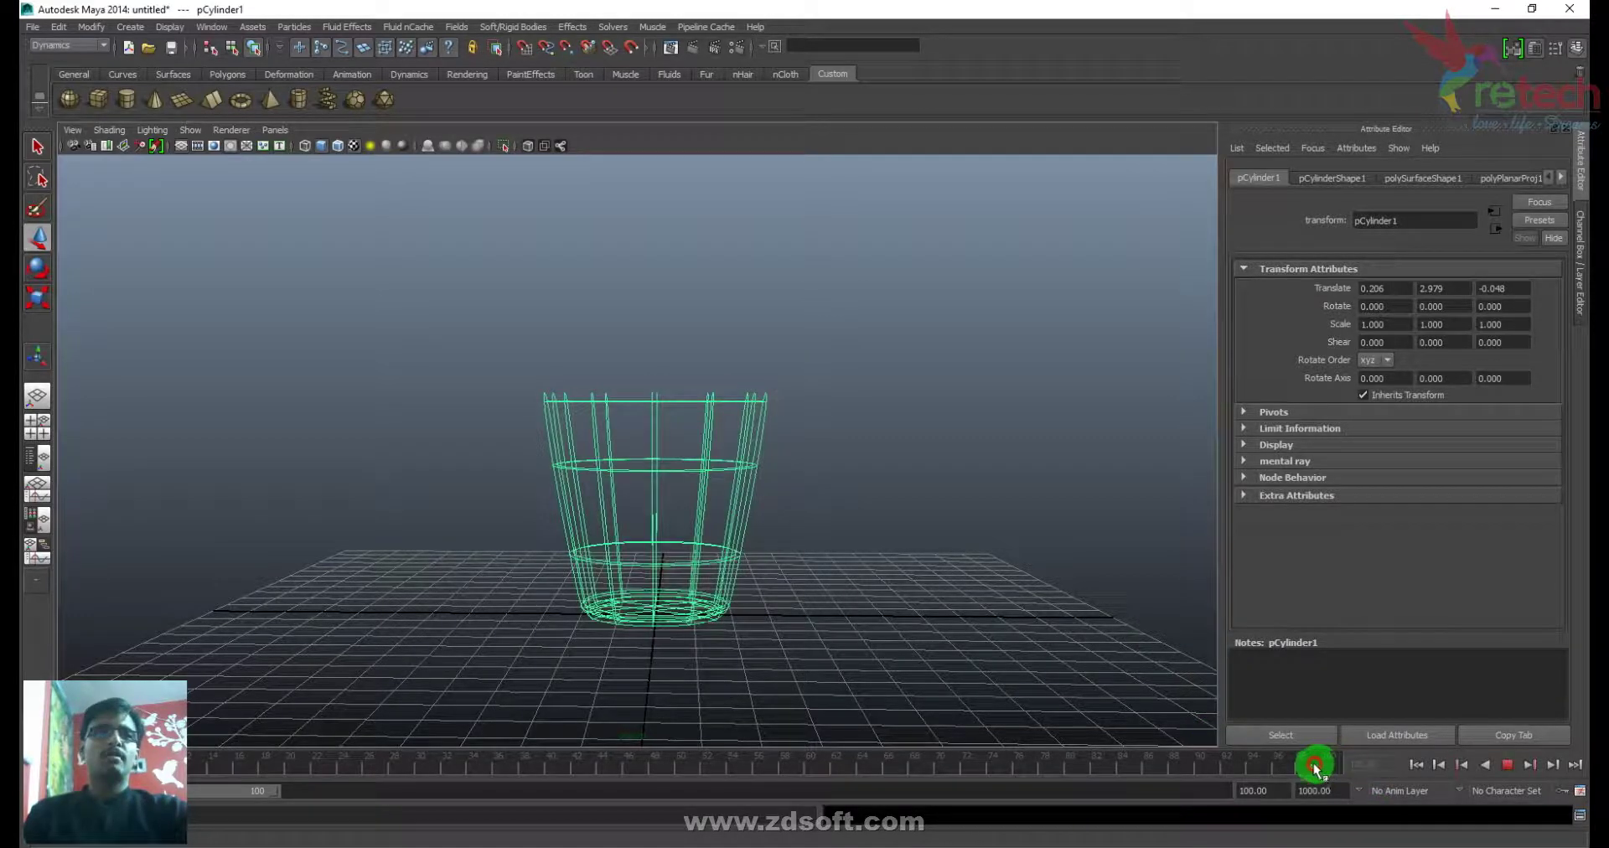
{"action": "left_click", "coordinate": [1303, 766]}
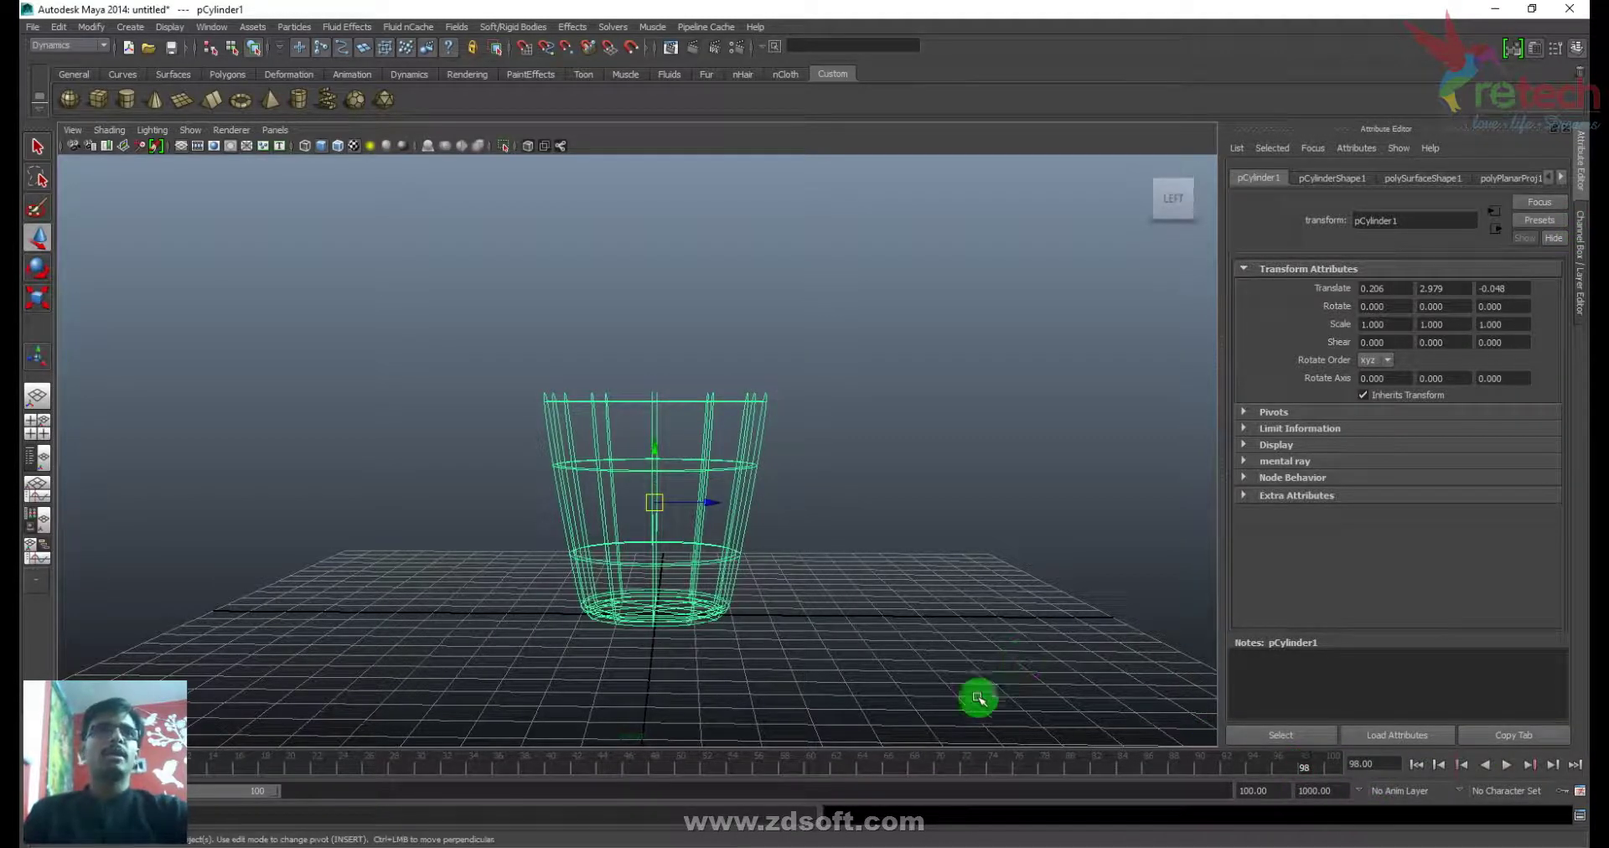
{"action": "key", "text": "s"}
- Key the cup's Visibility off on frame 99 in the Channel Box and play the animation to check it
{"action": "key", "text": "ctrl+a"}
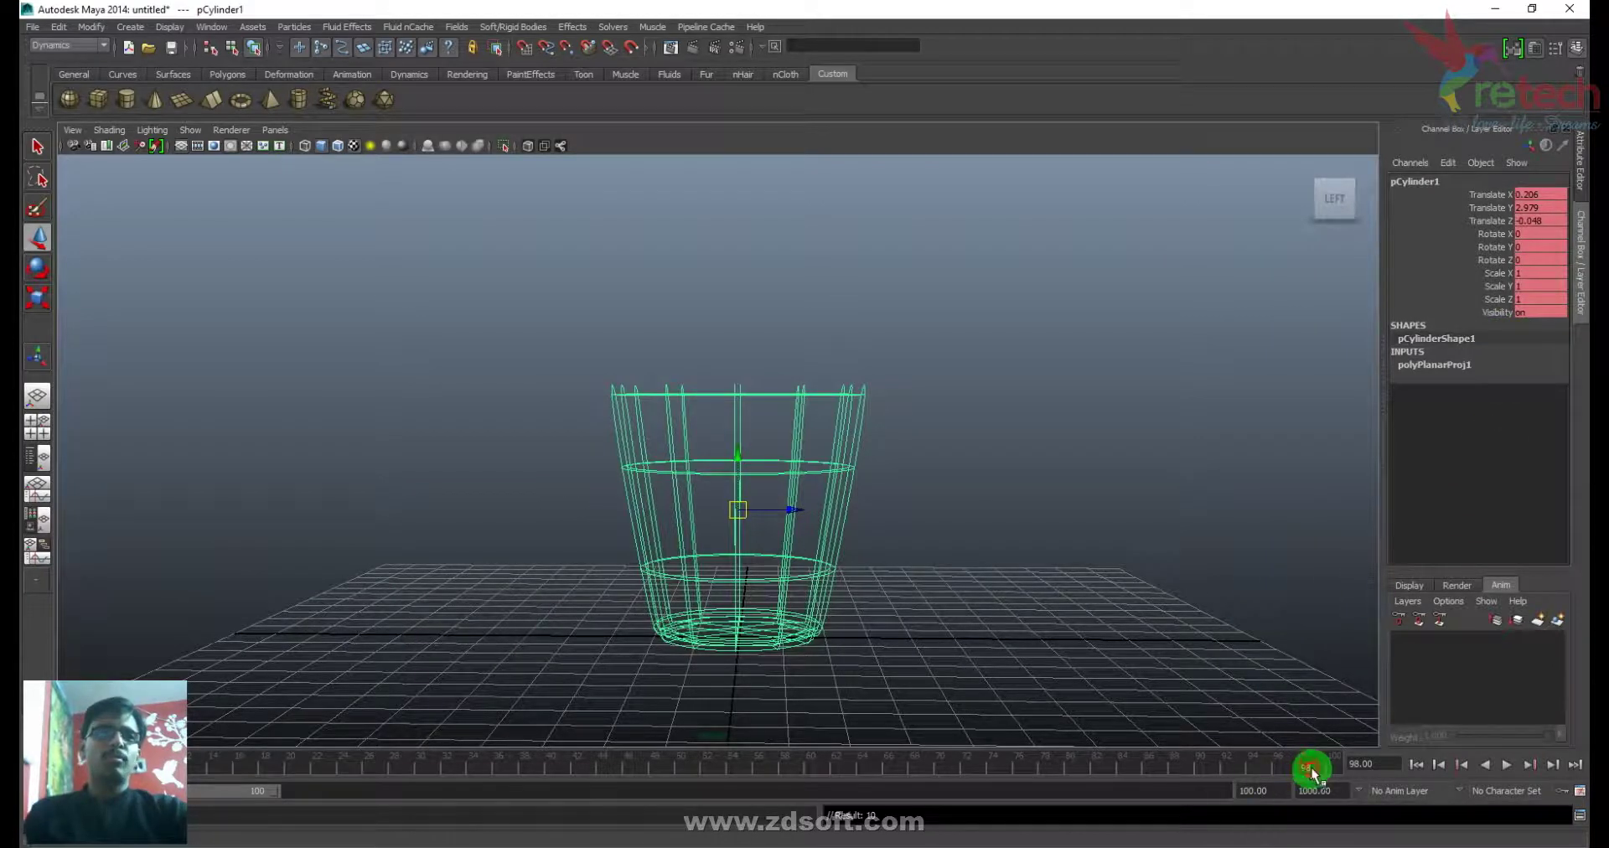
{"action": "left_click", "coordinate": [1313, 766]}
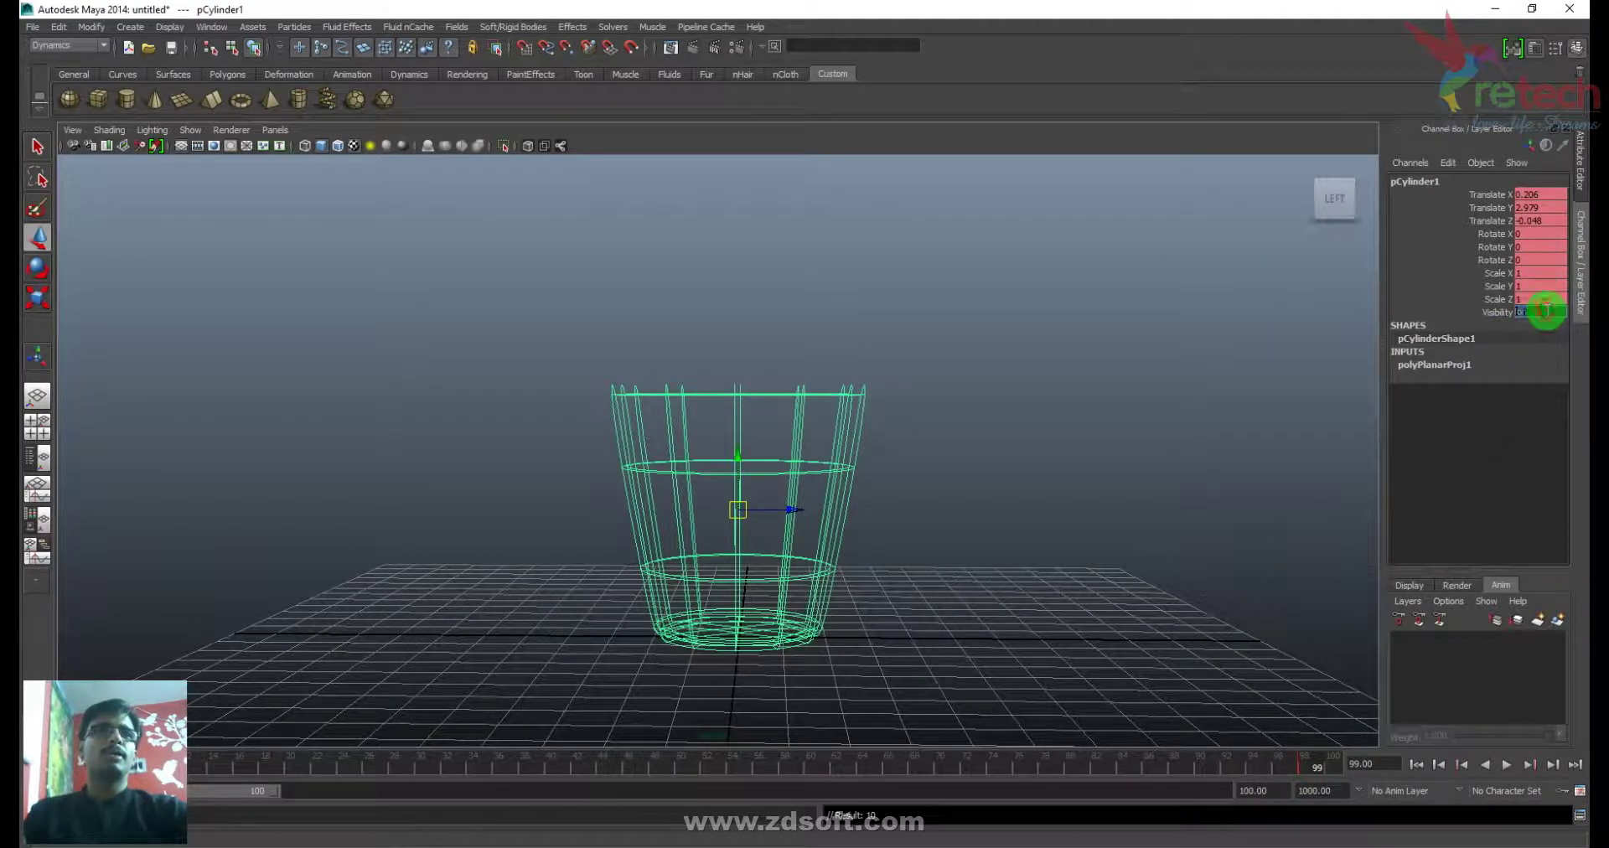
{"action": "type", "text": "0"}
{"action": "key", "text": "Return"}
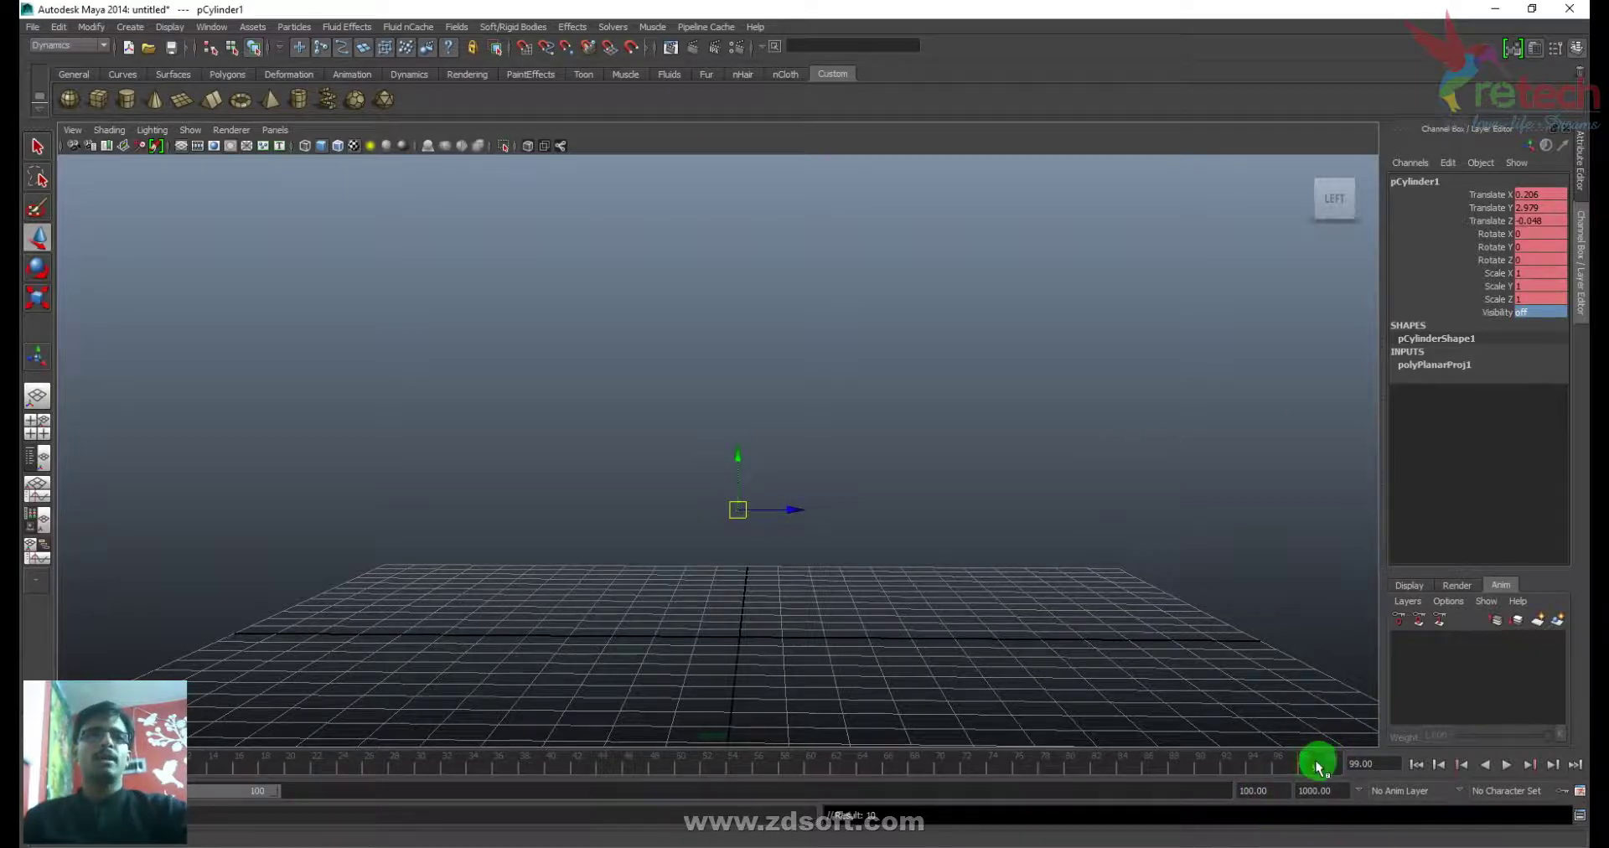
{"action": "left_click", "coordinate": [1318, 767]}
{"action": "left_click", "coordinate": [1507, 764]}
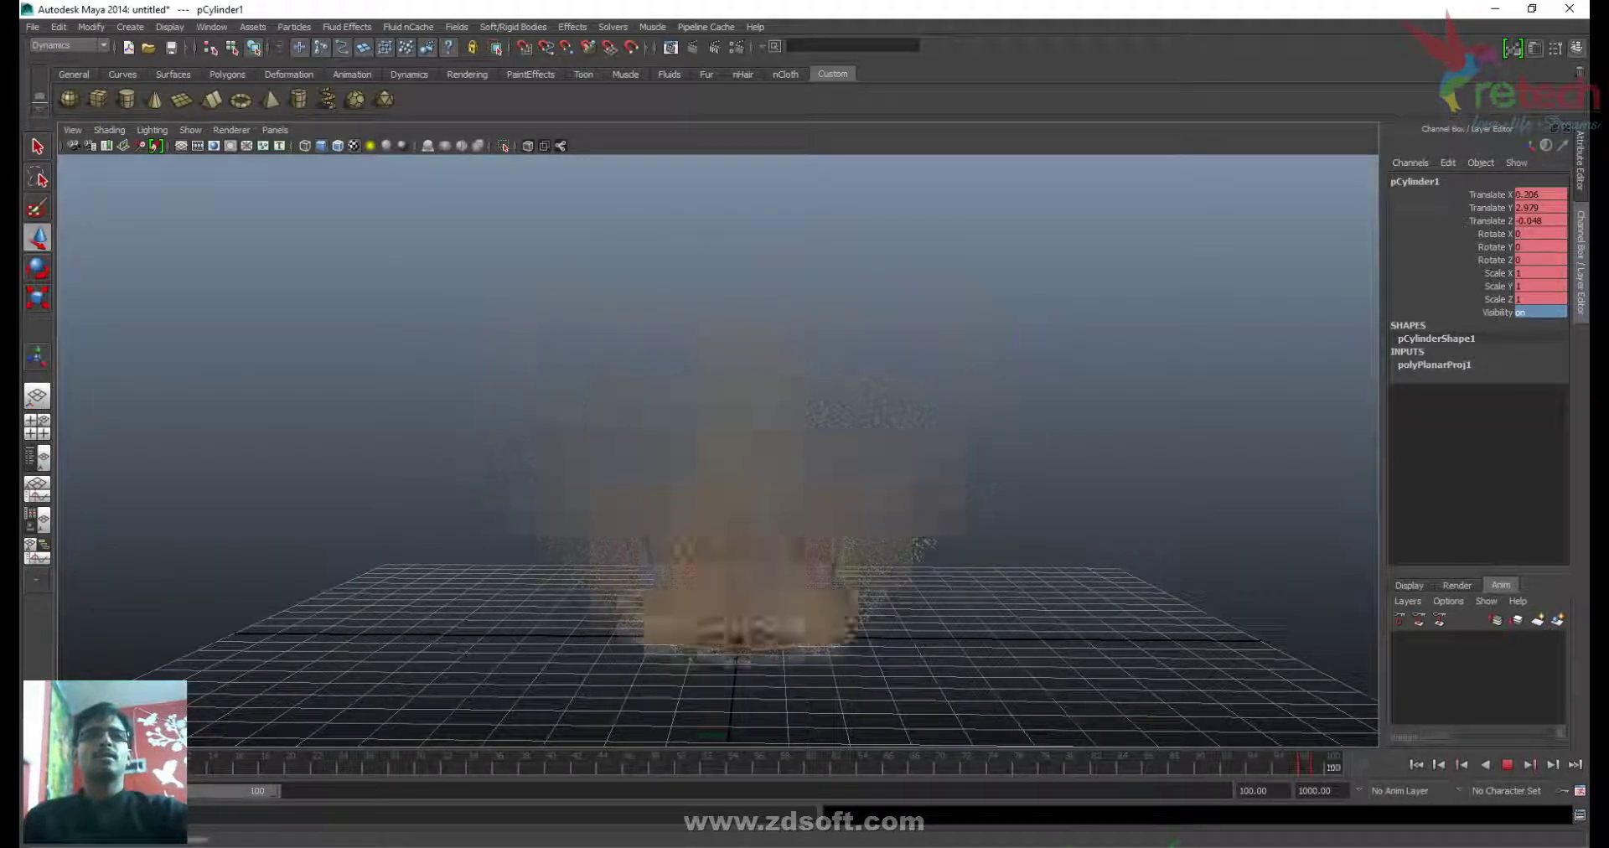
- Set the playback end to frame 500, watch the dust disperse after the cup disappears, and stop playback
{"action": "double_click", "coordinate": [1261, 791]}
{"action": "type", "text": "500"}
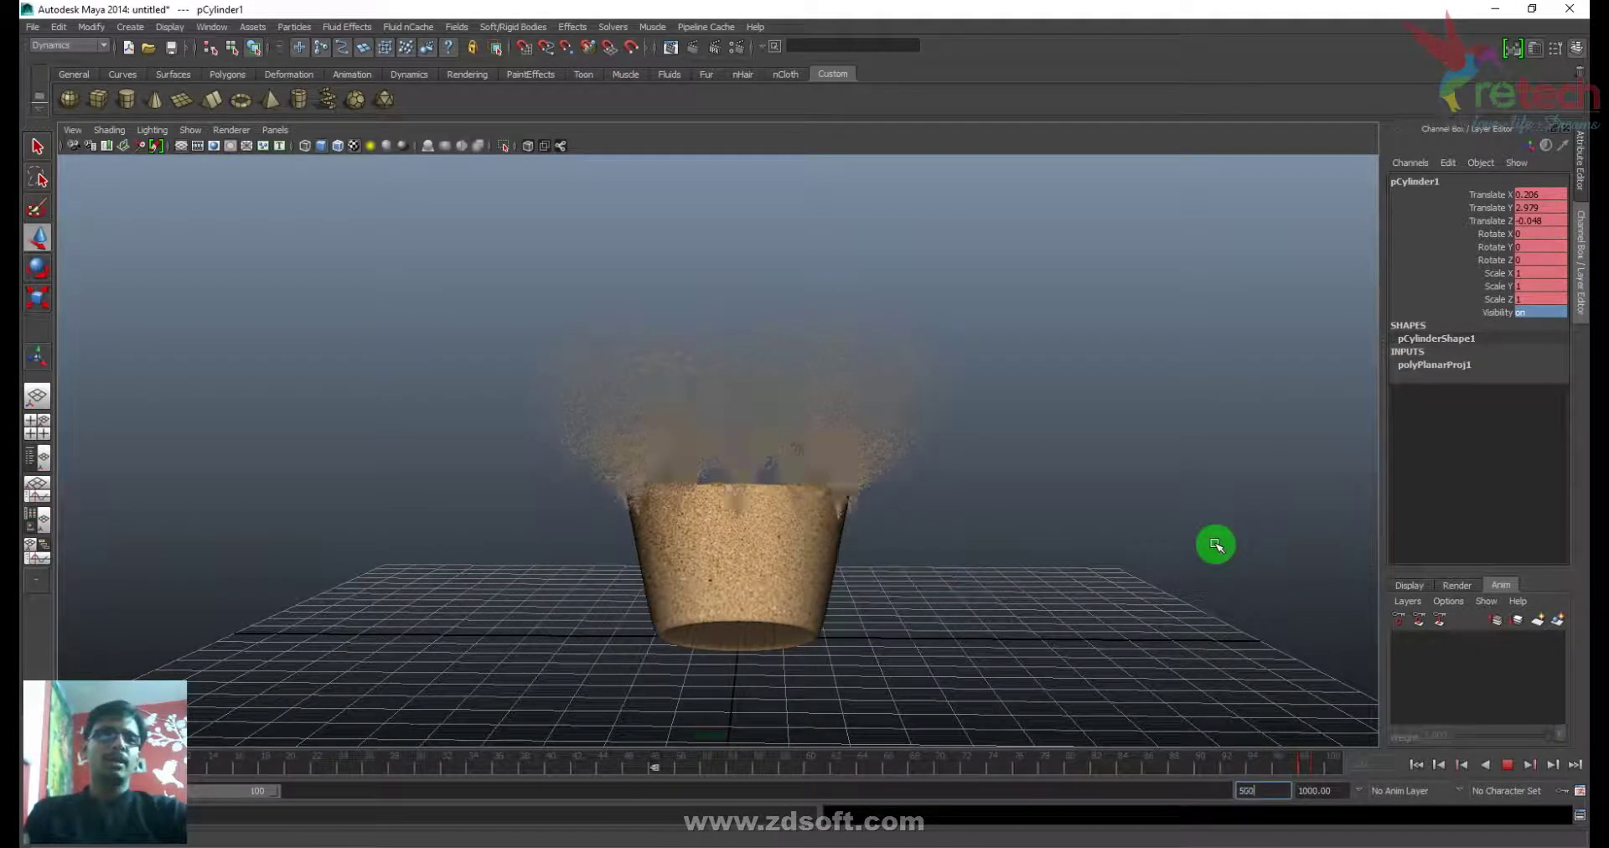
{"action": "key", "text": "Return"}
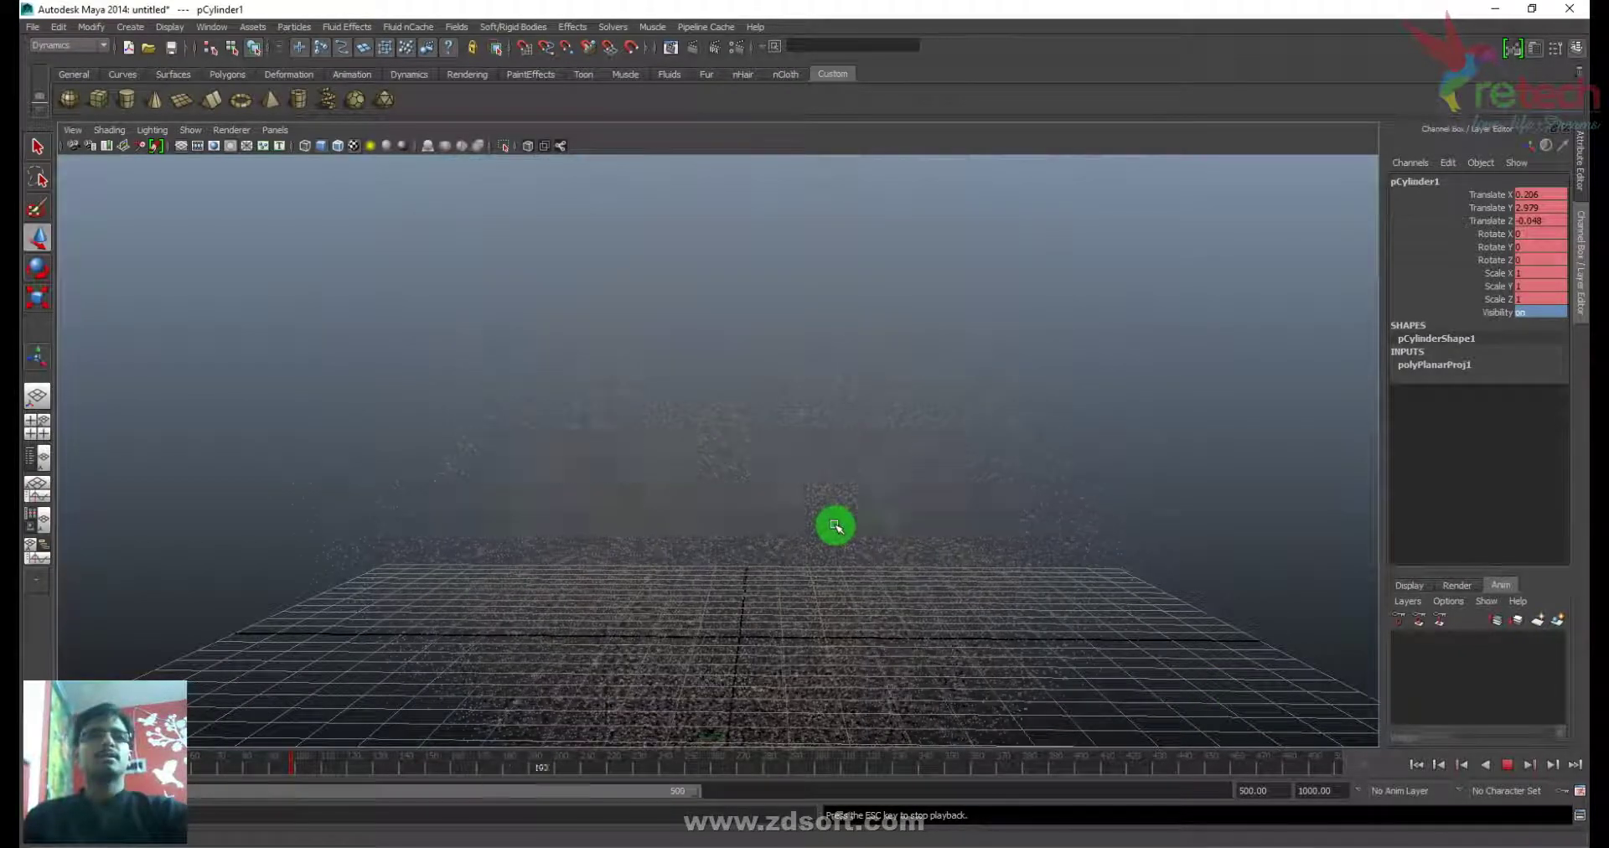
{"action": "left_click", "coordinate": [999, 244]}
{"action": "key", "text": "Escape"}
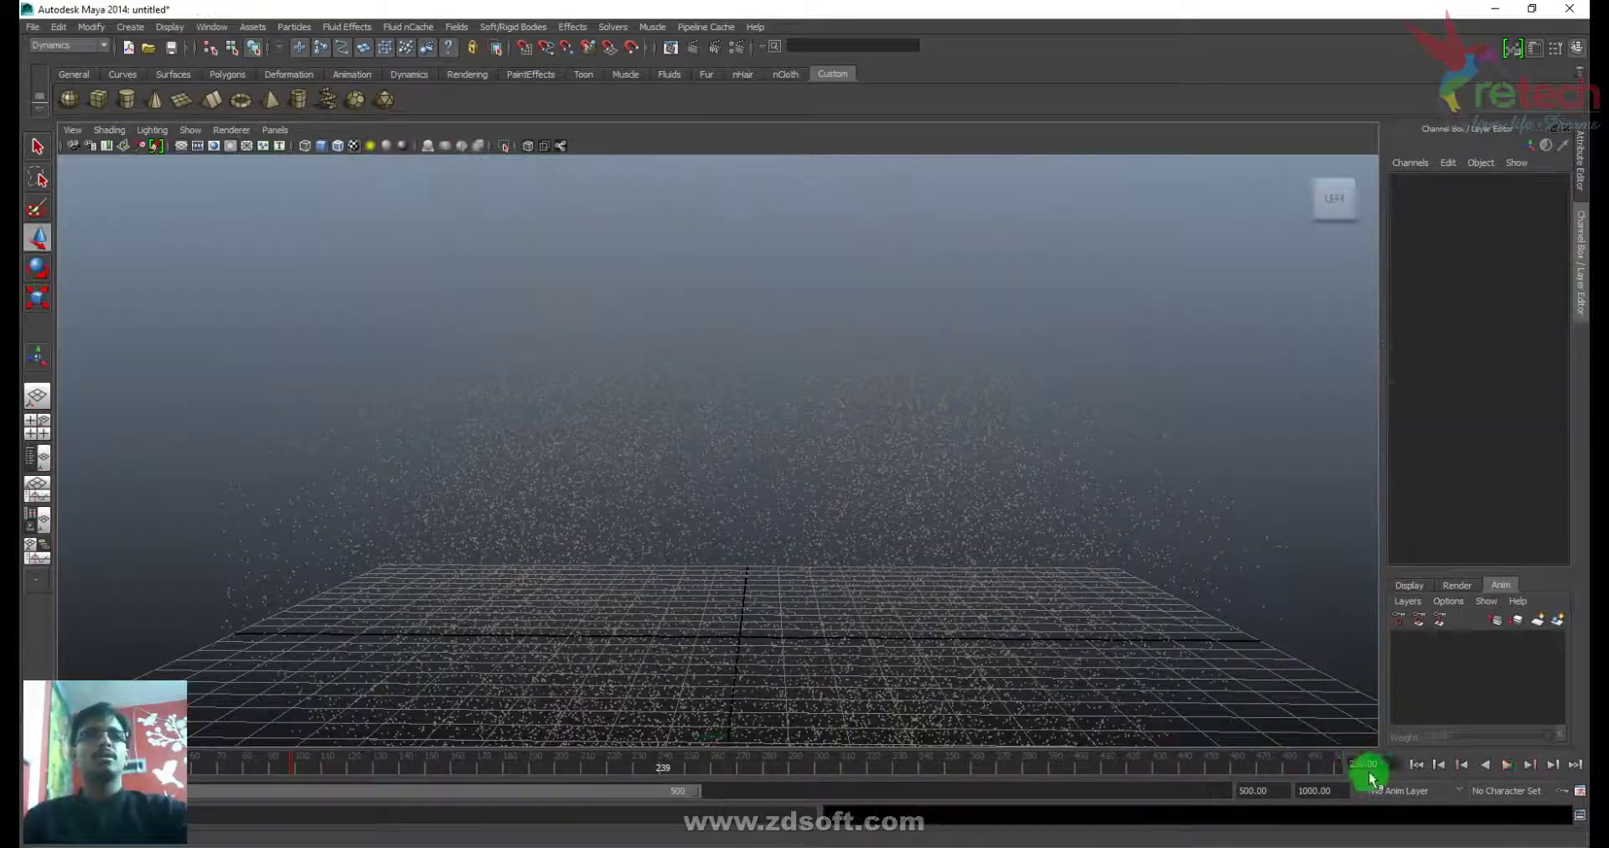
- Return to frame 1 and draw a polygon plane slightly larger than the grid beneath the cup
{"action": "left_click", "coordinate": [1416, 766]}
{"action": "scroll", "coordinate": [930, 536], "scroll_direction": "down", "scroll_amount": 6}
{"action": "left_click_drag", "start_coordinate": [928, 535], "coordinate": [897, 540], "text": "alt"}
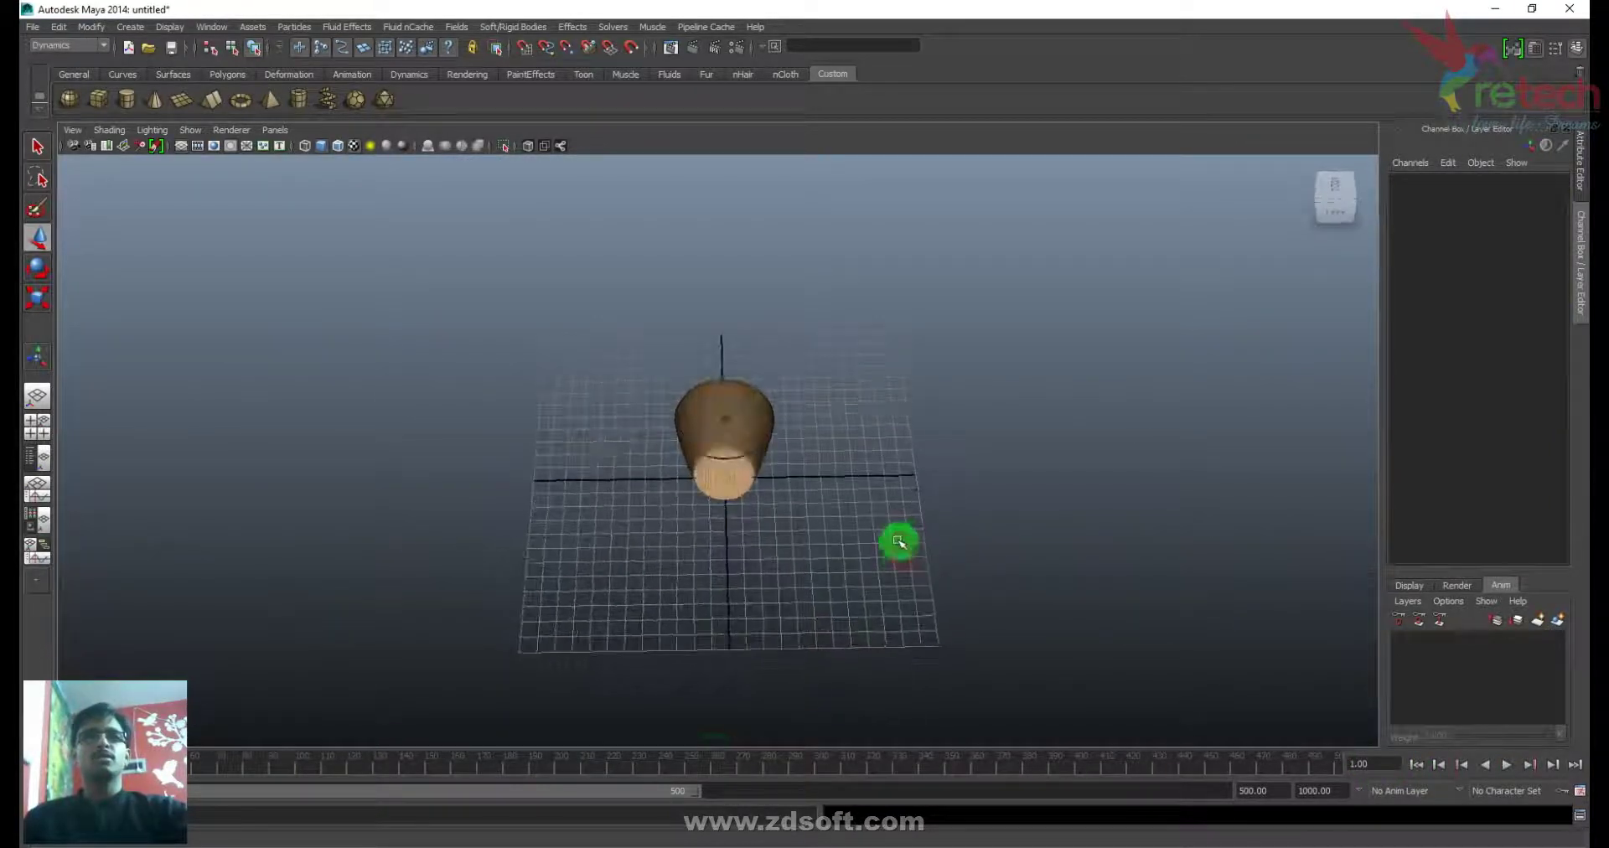
{"action": "right_click_drag", "start_coordinate": [962, 500], "coordinate": [862, 460], "text": "shift"}
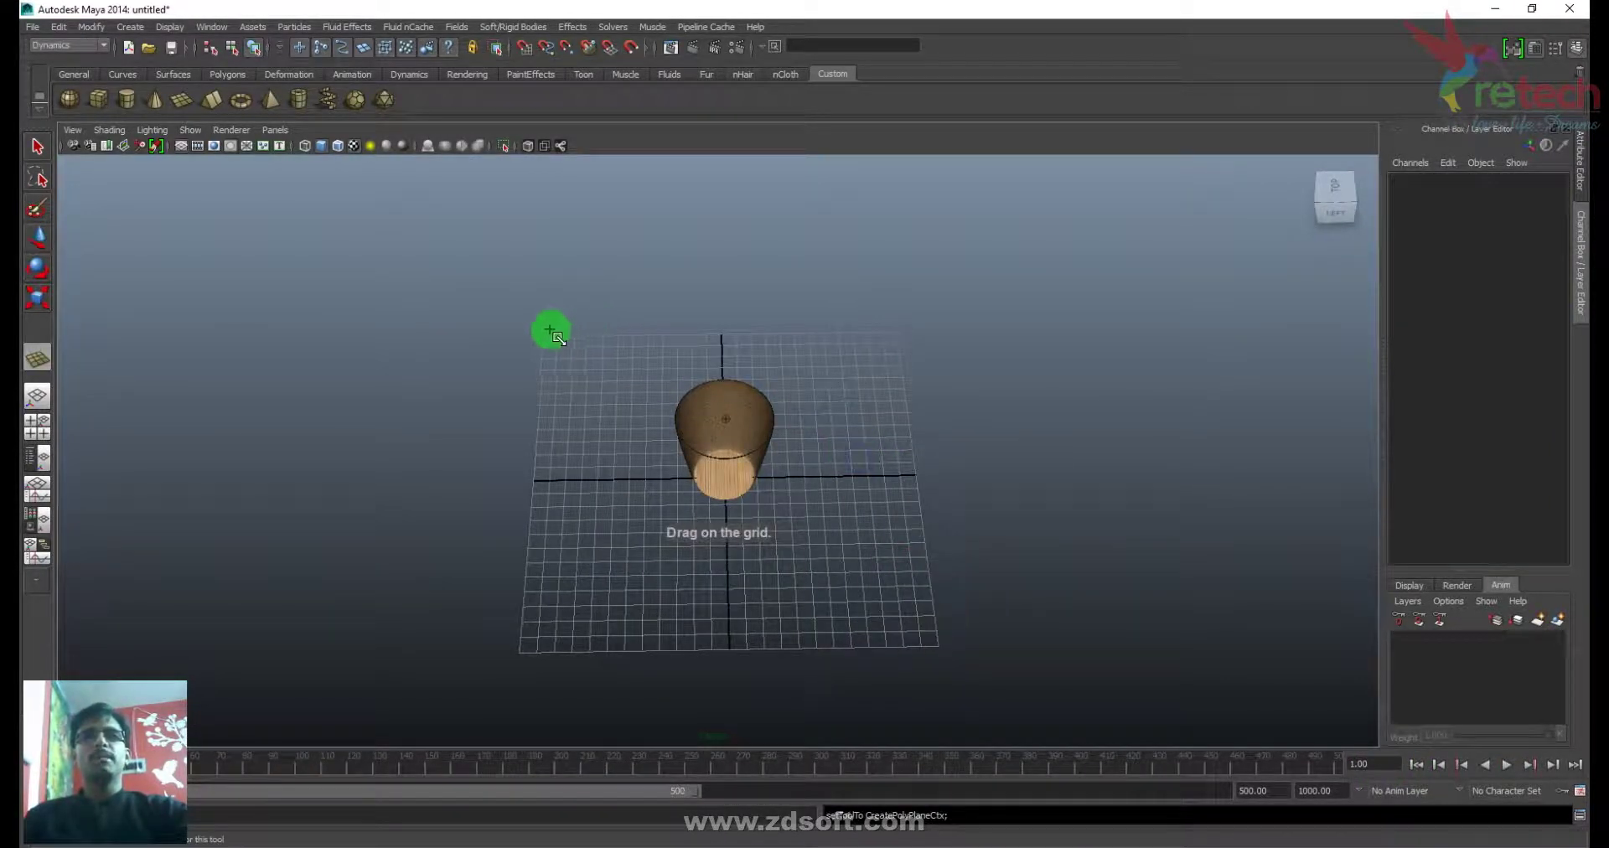
{"action": "left_click_drag", "start_coordinate": [539, 328], "coordinate": [972, 670]}
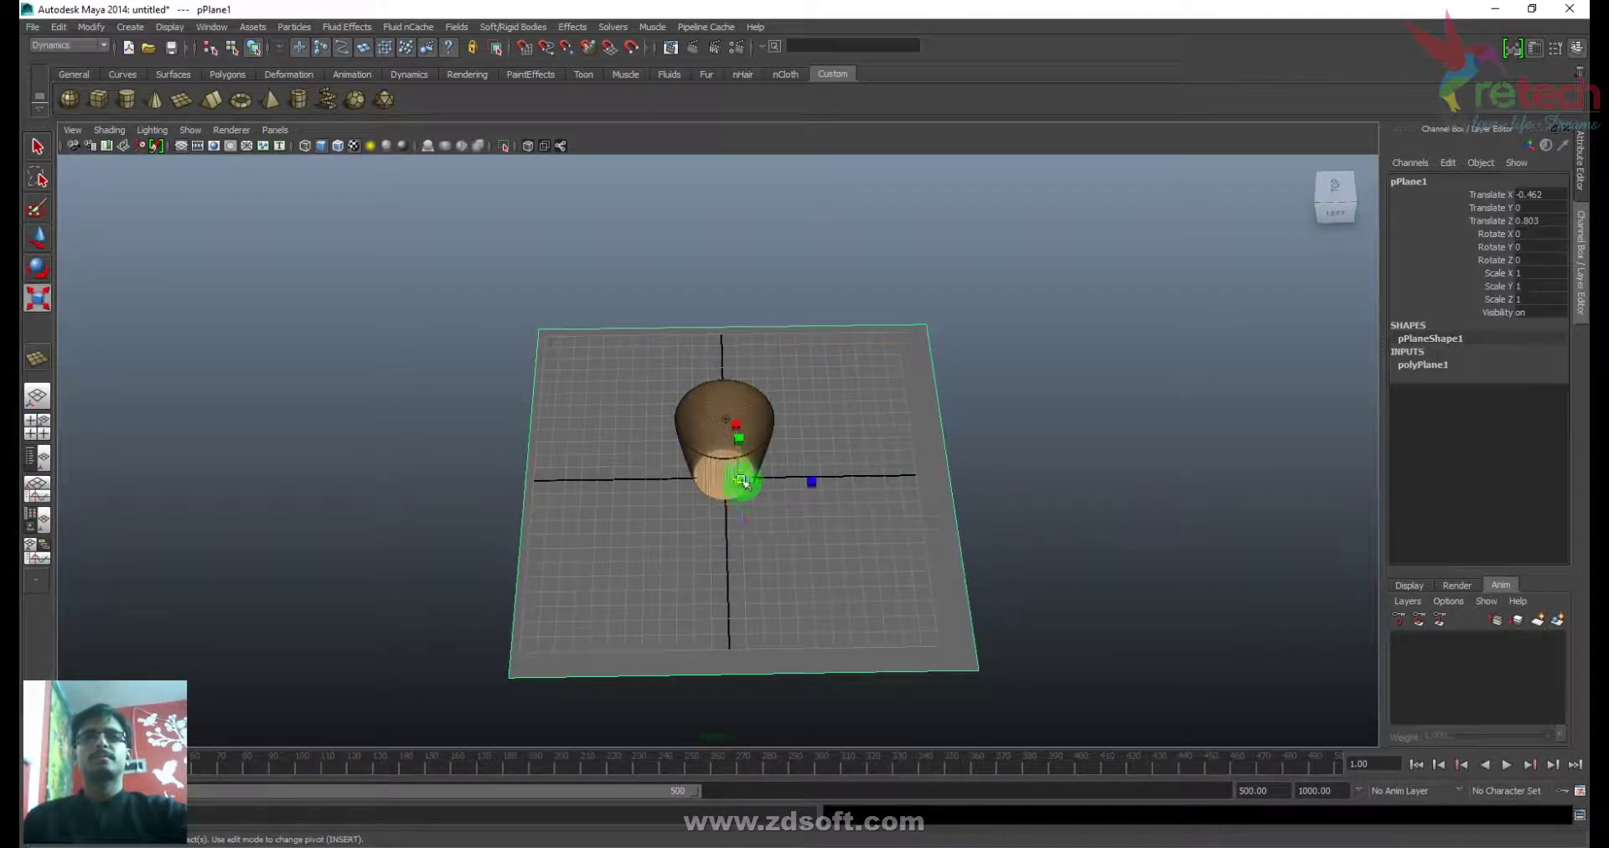
- Scale the ground plane uniformly to about 8.84 so it extends far around the cup, and deselect it
{"action": "left_click_drag", "start_coordinate": [741, 481], "coordinate": [1547, 293]}
{"action": "left_click_drag", "start_coordinate": [938, 570], "coordinate": [921, 524], "text": "alt"}
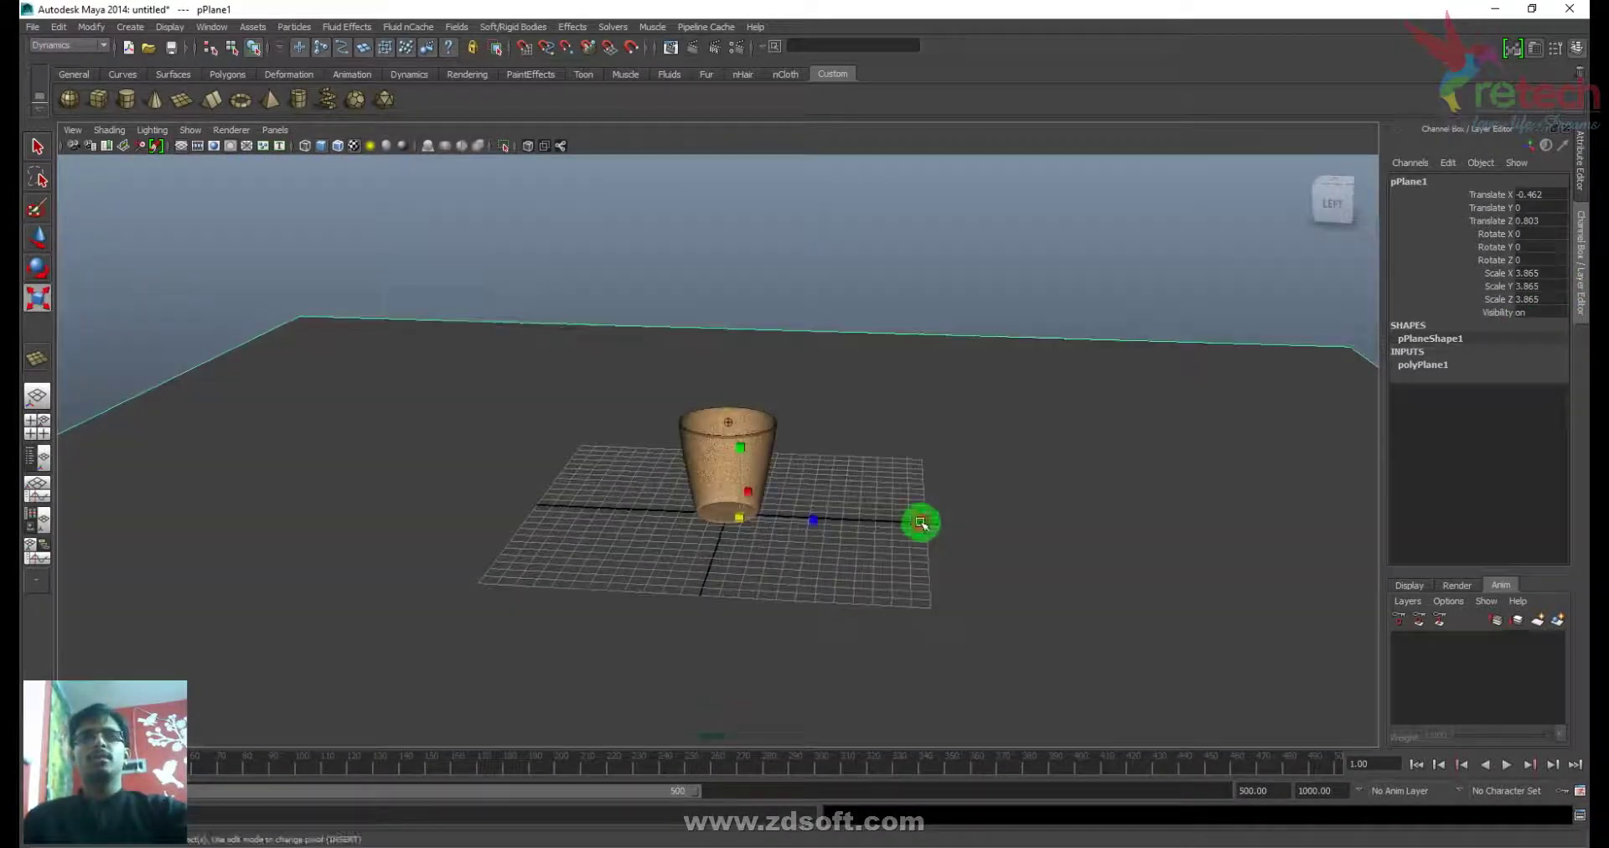
{"action": "left_click_drag", "start_coordinate": [741, 517], "coordinate": [1584, 235]}
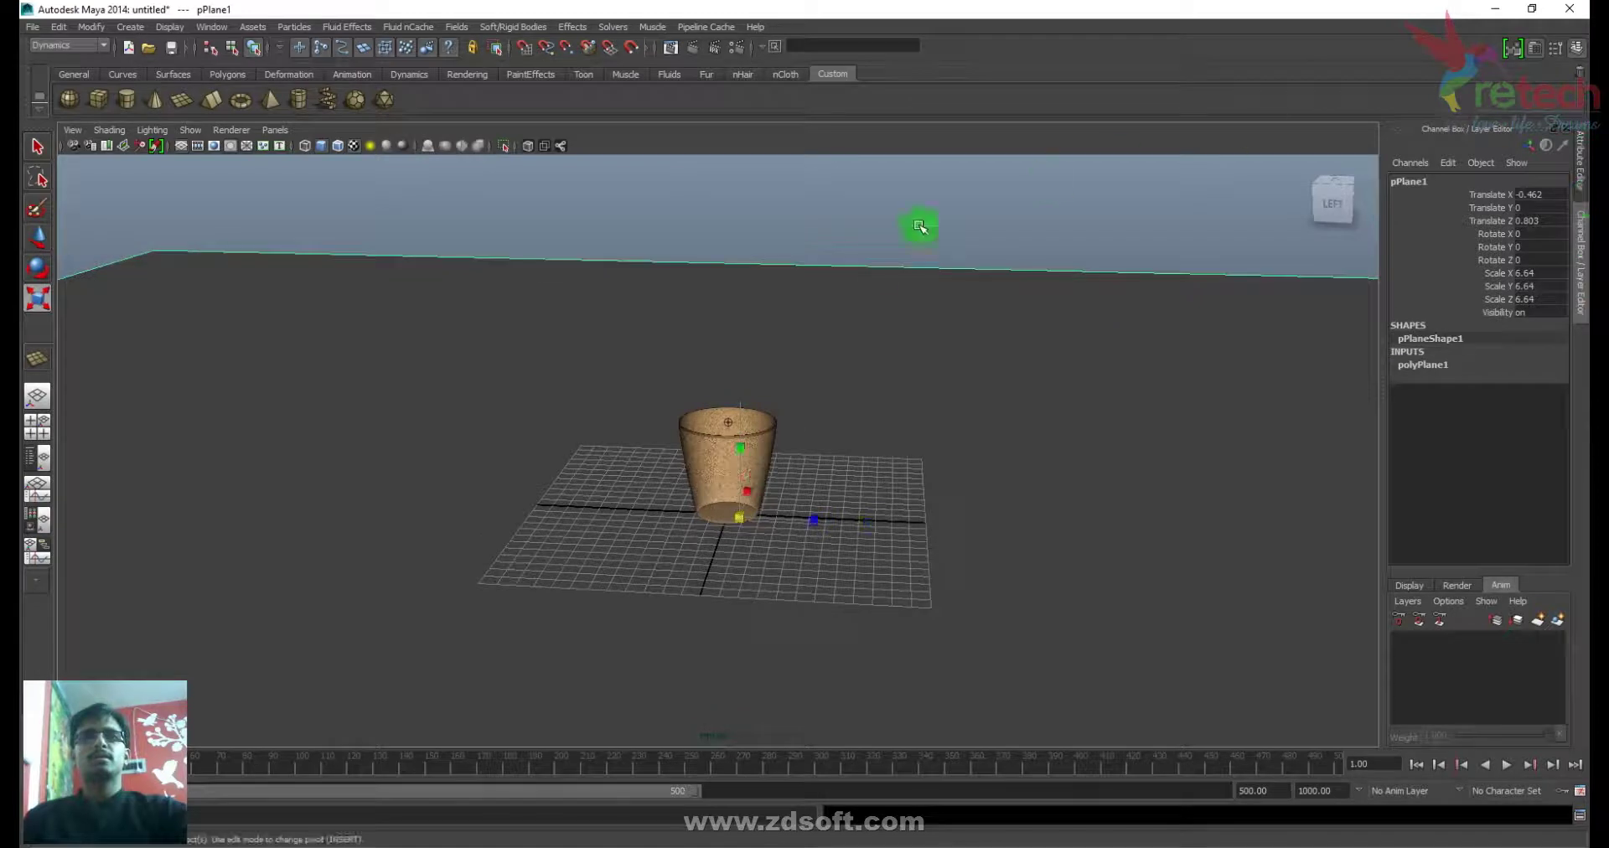
{"action": "left_click_drag", "start_coordinate": [736, 521], "coordinate": [1363, 165]}
{"action": "left_click", "coordinate": [1161, 192]}
{"action": "key", "text": "w"}
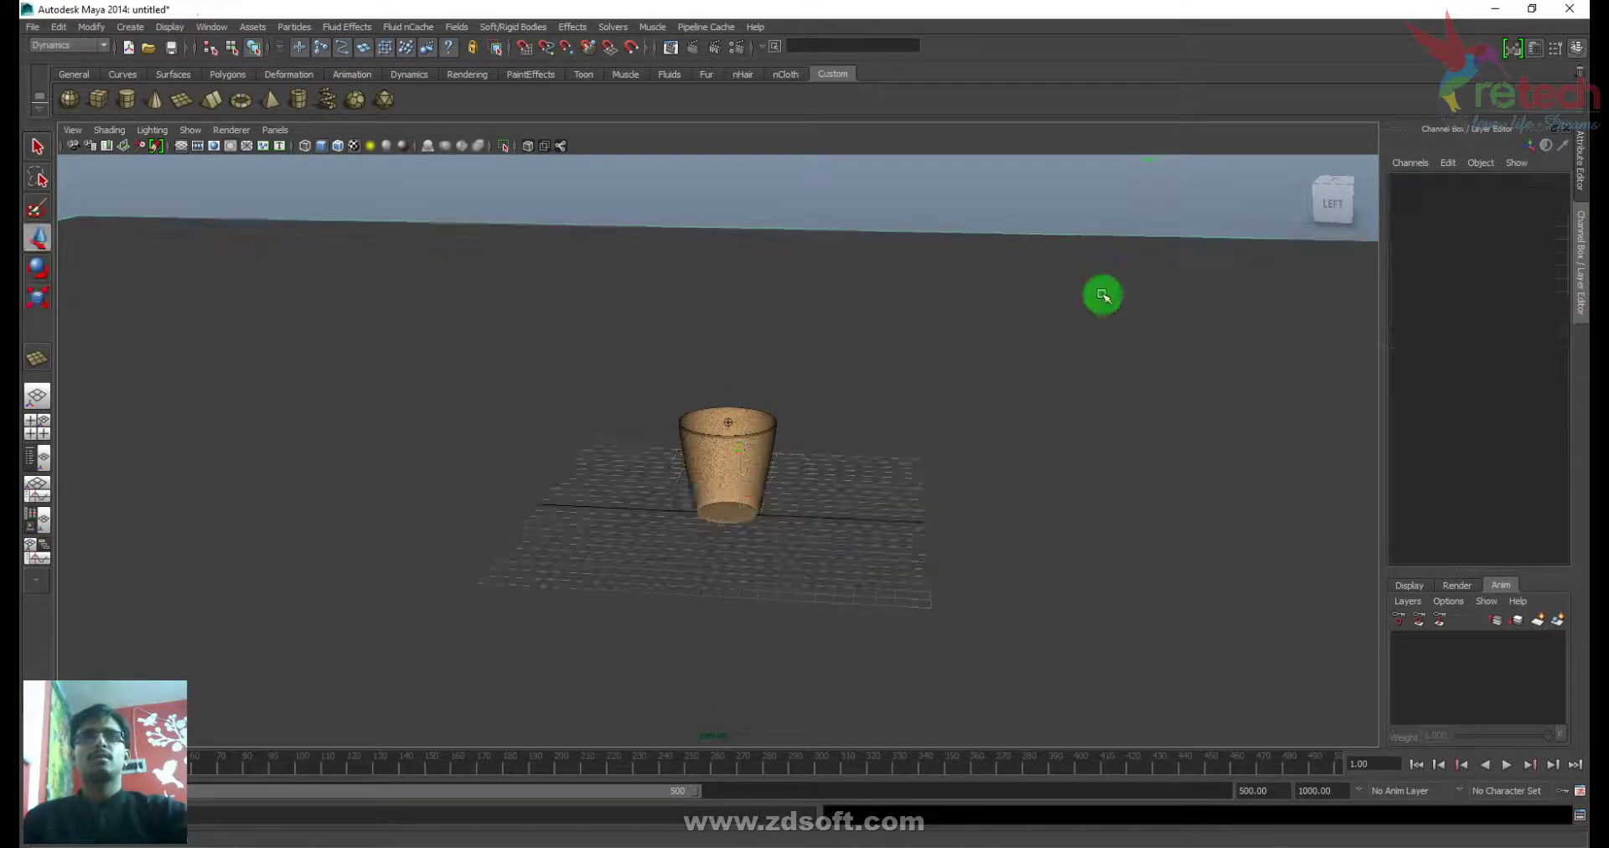
- Play the simulation from frame 1 in a near-level side view and stop at frame 39
{"action": "mouse_move", "coordinate": [983, 548]}
{"action": "left_mouse_down", "text": "alt"}
{"action": "mouse_move", "coordinate": [990, 529]}
{"action": "mouse_move", "coordinate": [1014, 553]}
{"action": "left_mouse_up", "text": "alt"}
{"action": "left_click", "coordinate": [1416, 764]}
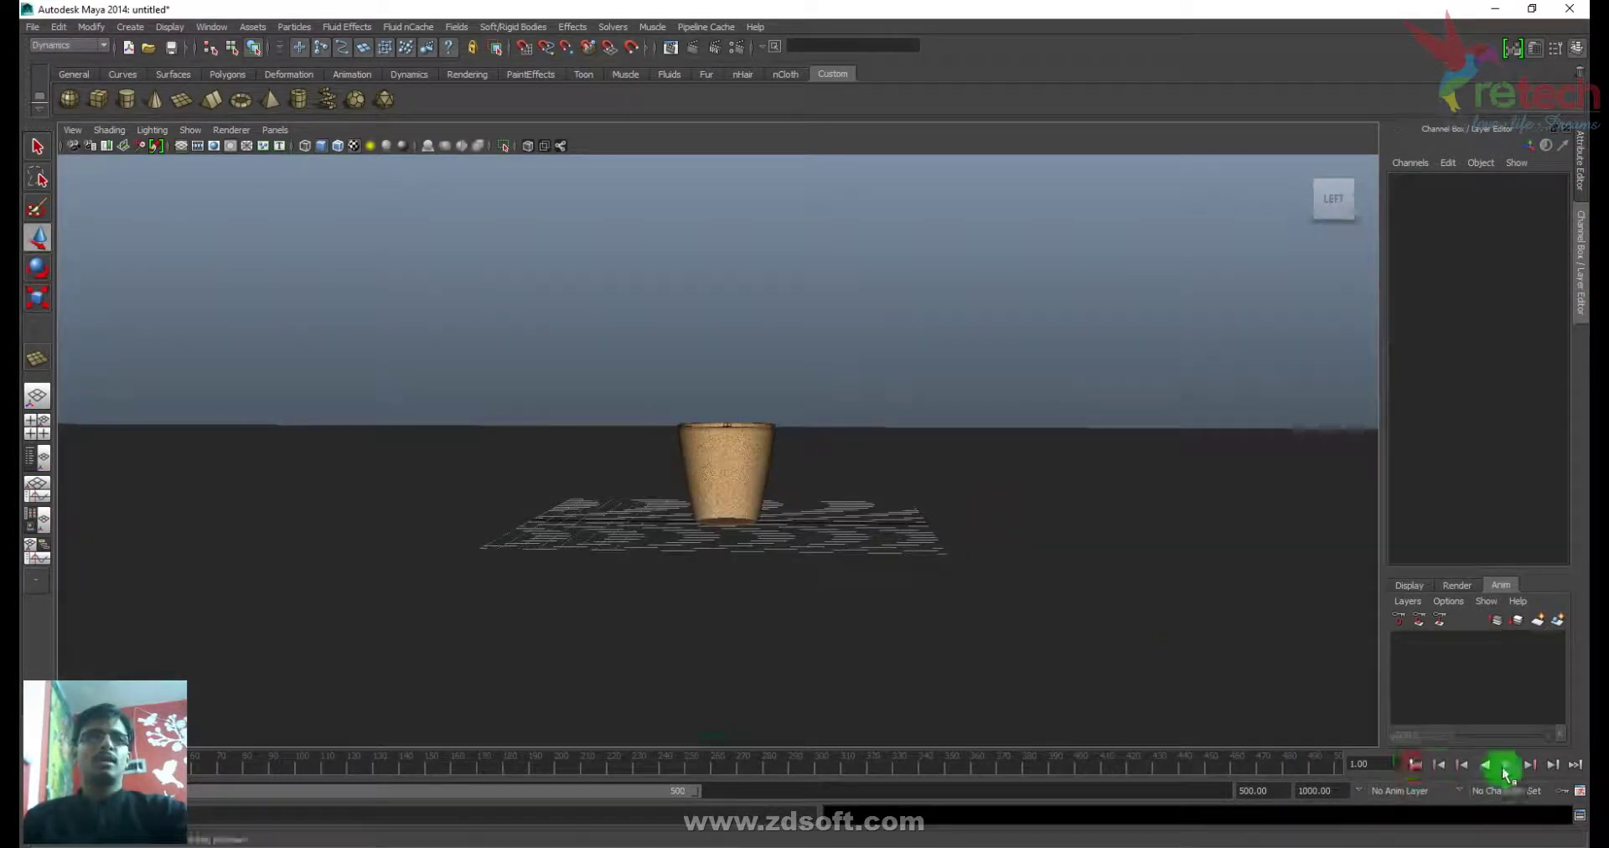
{"action": "left_click", "coordinate": [1502, 765]}
{"action": "left_click", "coordinate": [1500, 762]}
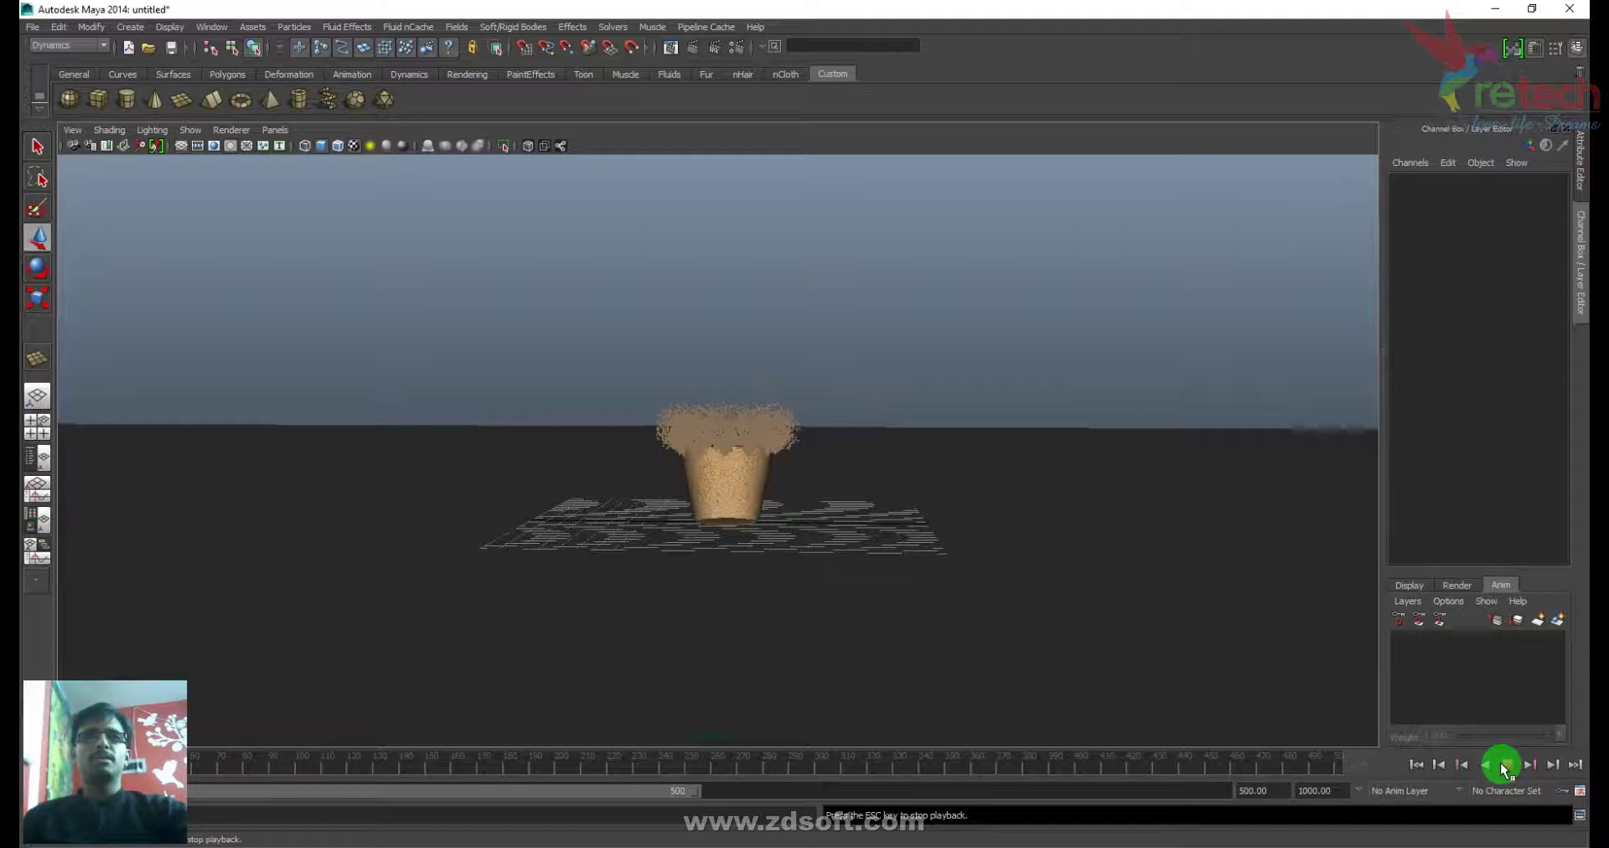
{"action": "left_click", "coordinate": [947, 410]}
- Add a Newton field to the dust particles and move it to about Y 17.06, Z 18.4, above and beside the cup
{"action": "left_click", "coordinate": [771, 410]}
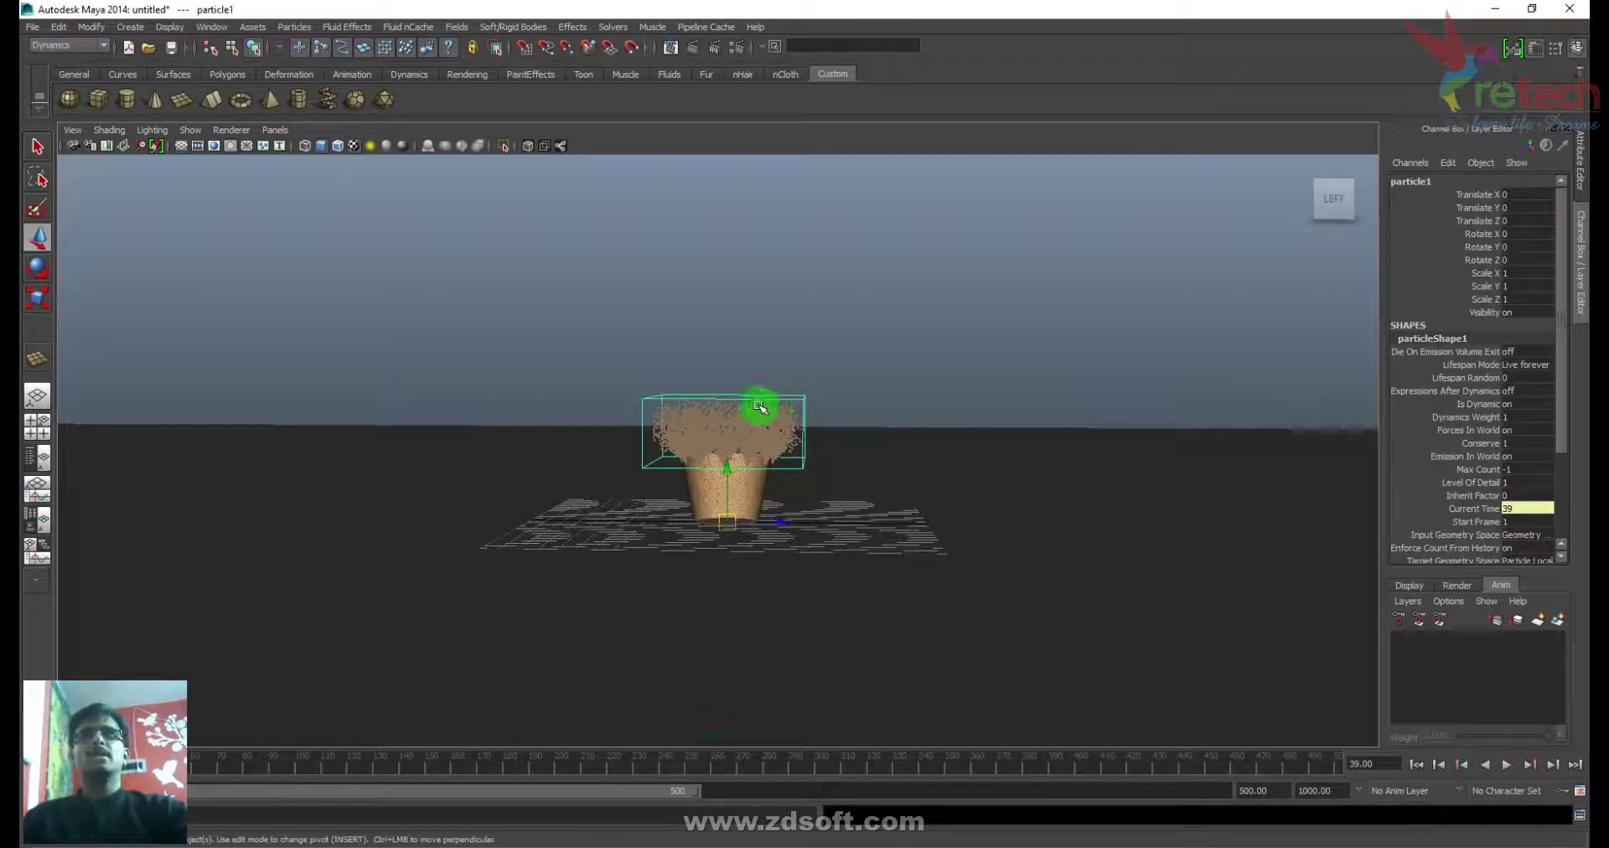
{"action": "left_click", "coordinate": [570, 27]}
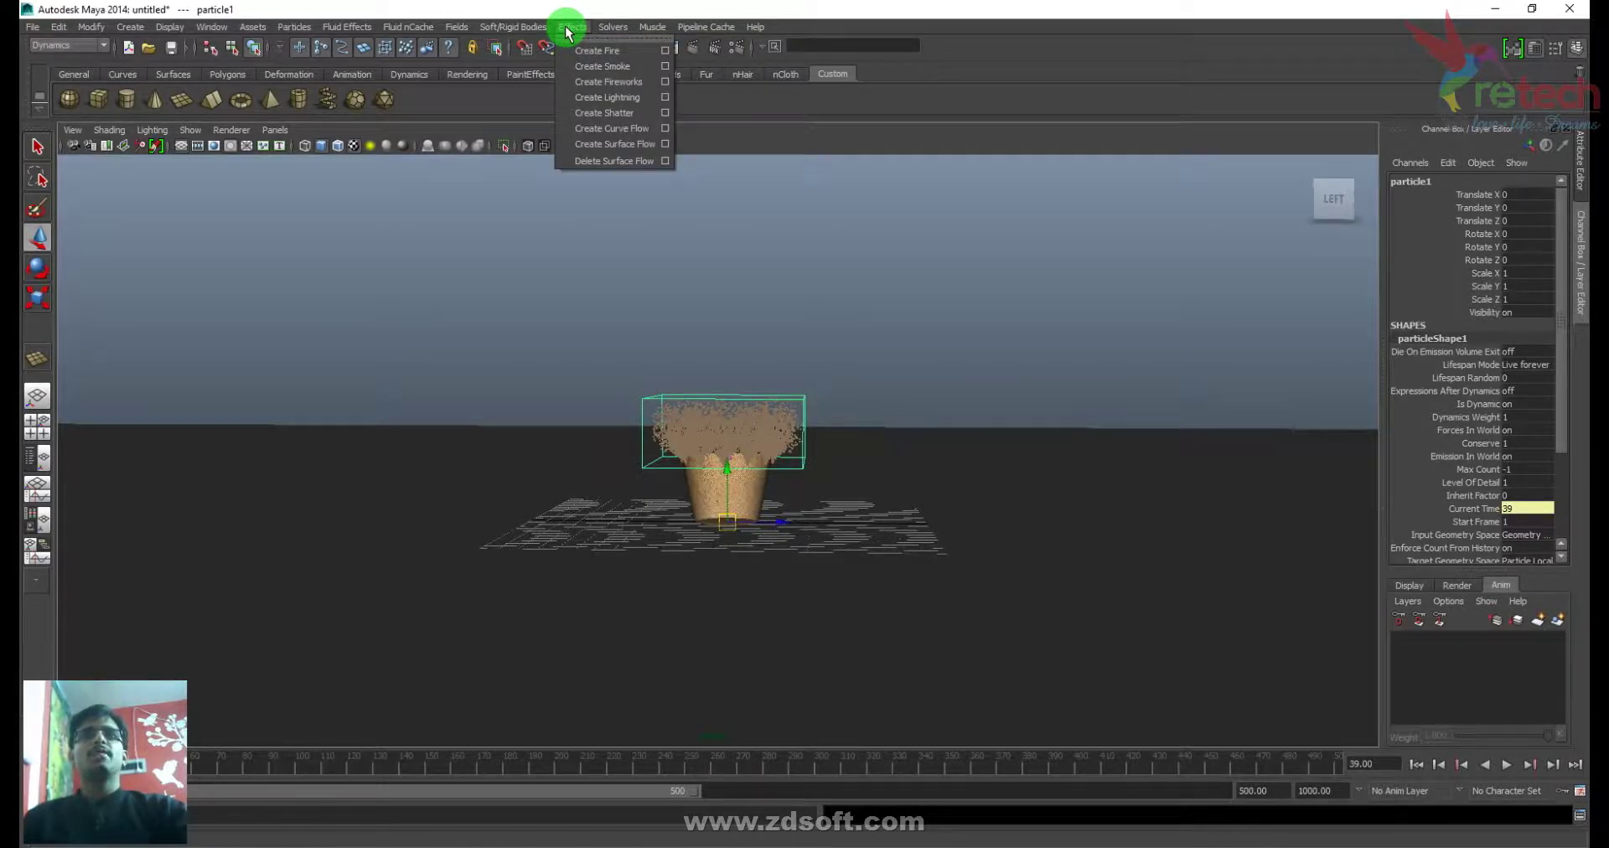
{"action": "mouse_move", "coordinate": [467, 32]}
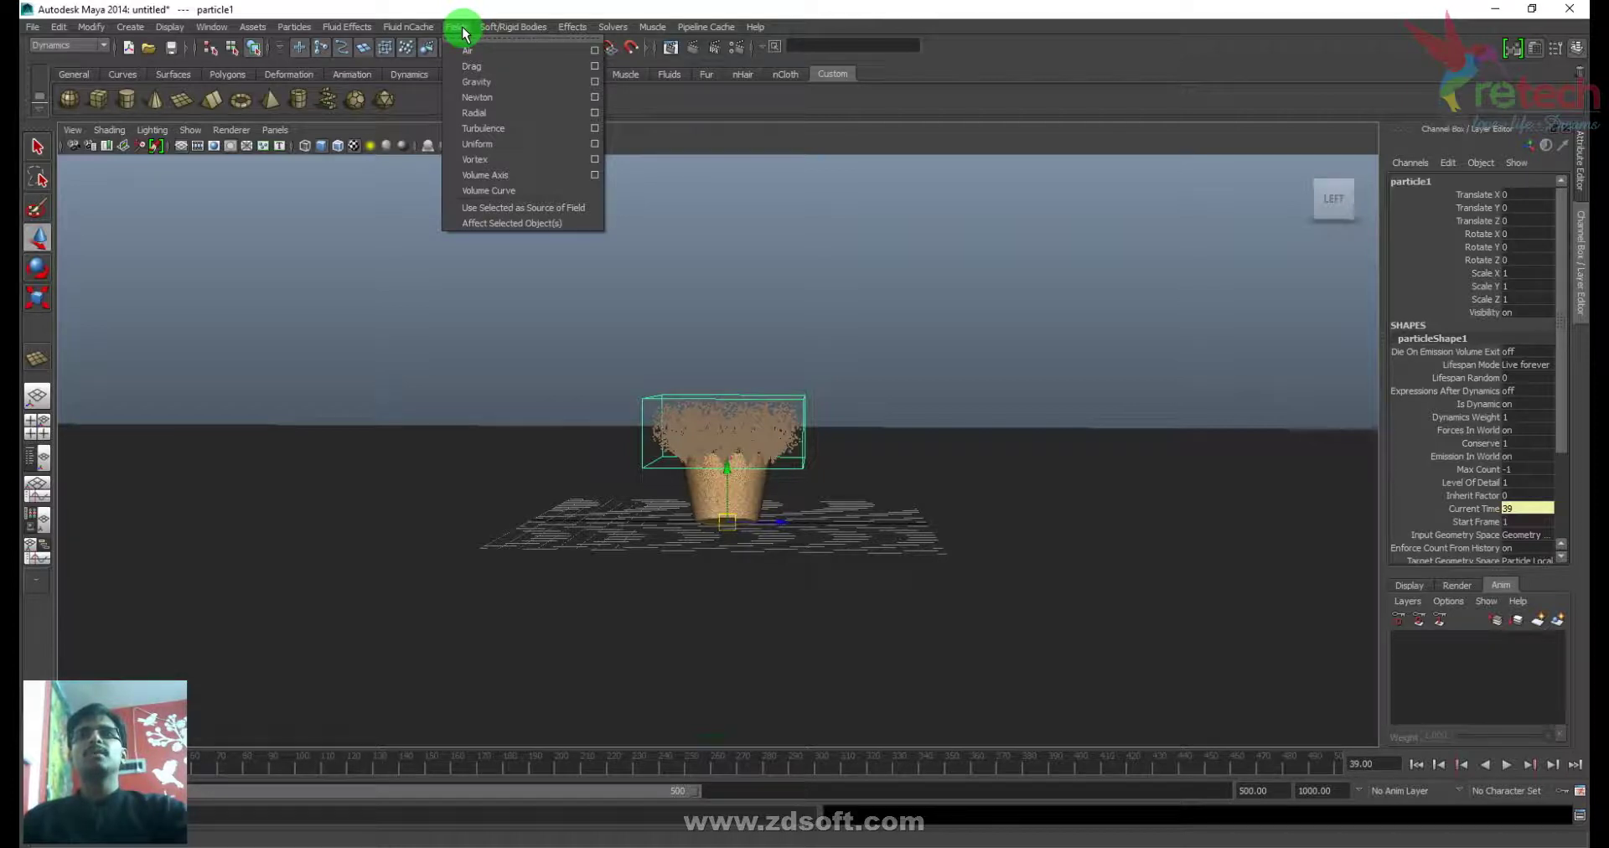
{"action": "left_click", "coordinate": [483, 102]}
{"action": "left_click_drag", "start_coordinate": [769, 524], "coordinate": [1038, 171]}
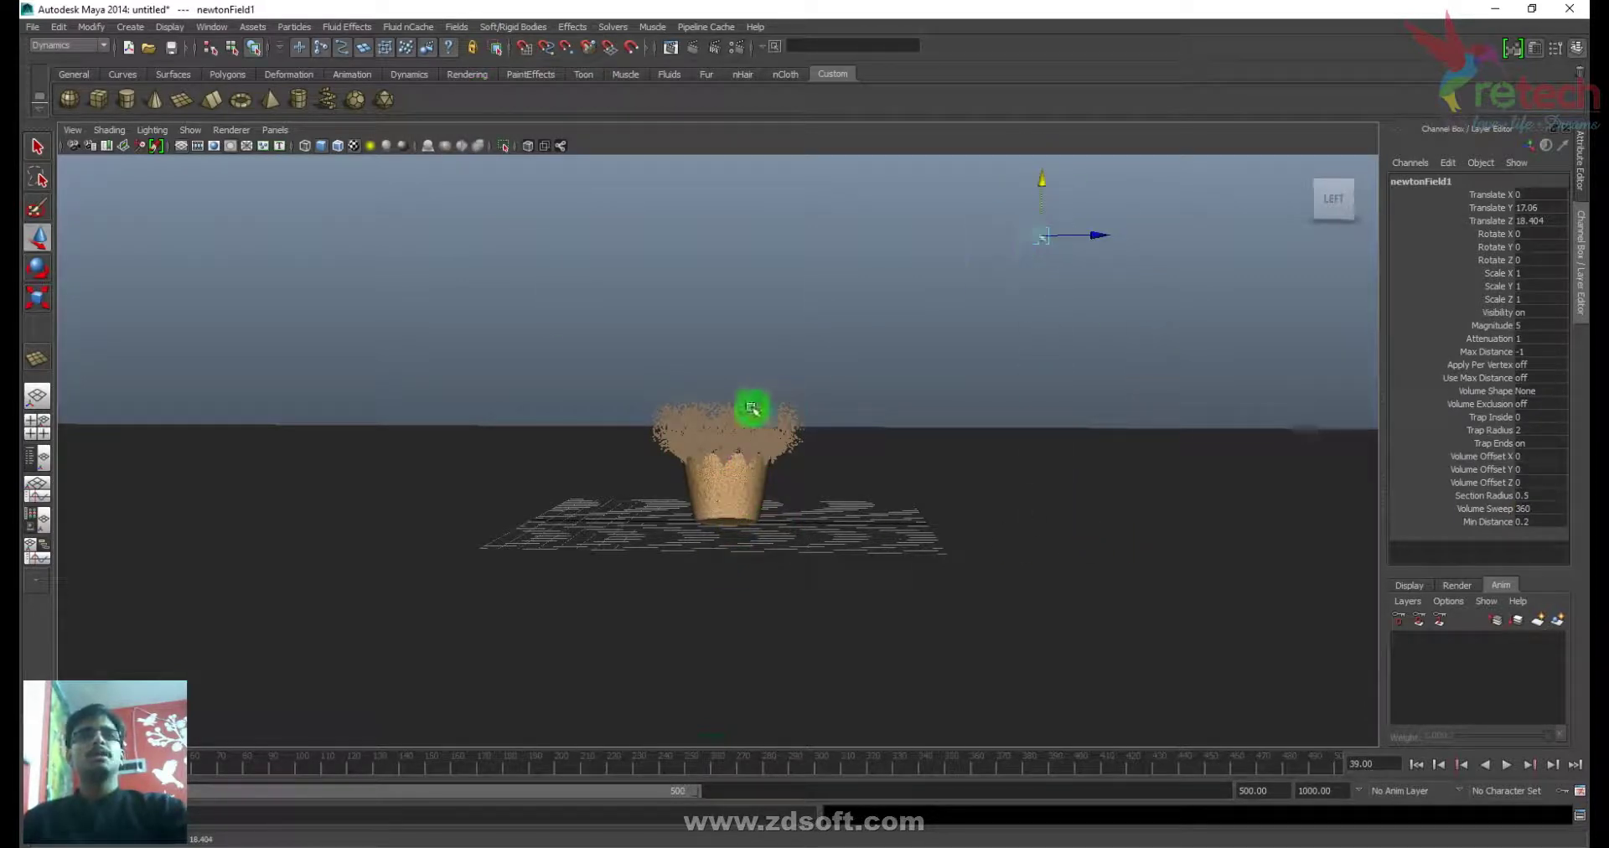
- Play the simulation from frame 1 to check how the Newton field pulls the dust
{"action": "left_click", "coordinate": [1416, 764]}
{"action": "left_click", "coordinate": [1508, 765]}
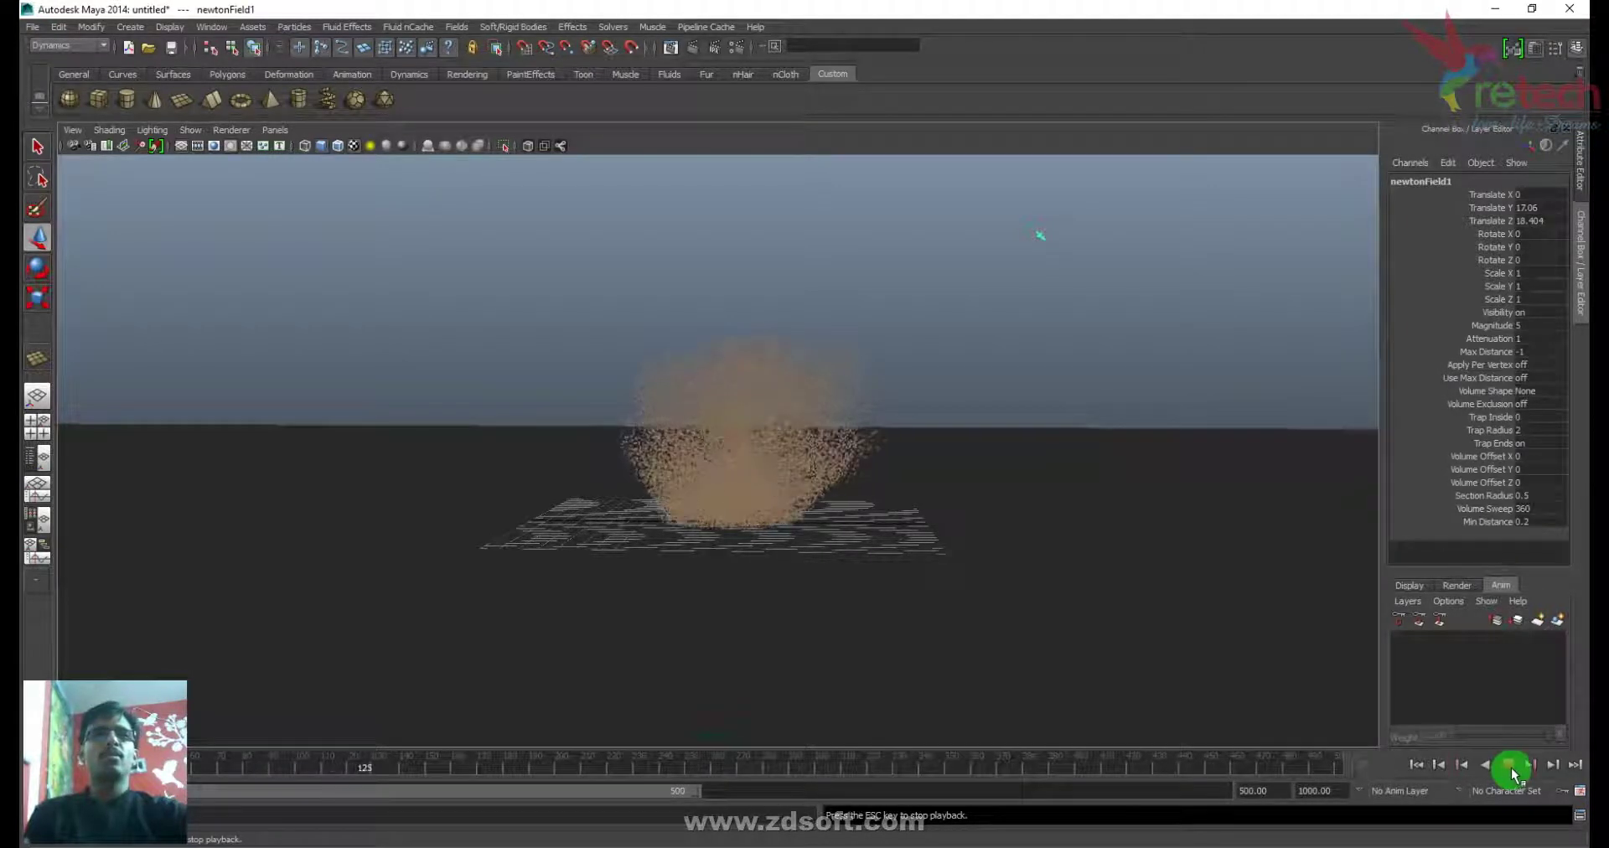
{"action": "left_click", "coordinate": [1508, 764]}
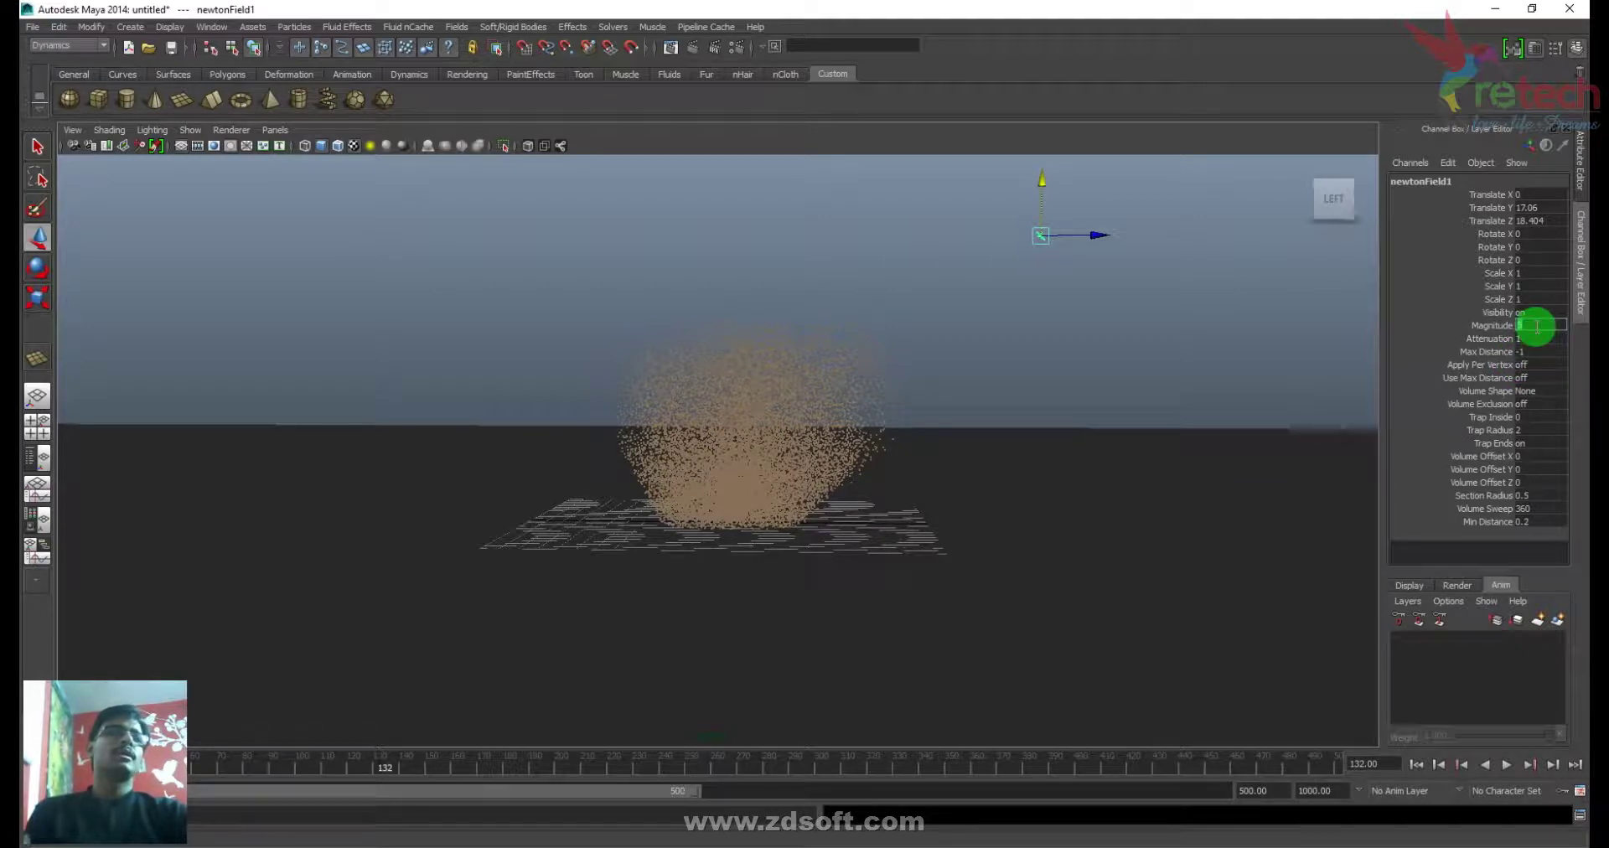
- Set the Newton field's Magnitude to 50 and replay the simulation from the start to check the effect
{"action": "type", "text": "50"}
{"action": "key", "text": "Return"}
{"action": "left_click", "coordinate": [1416, 765]}
{"action": "left_click", "coordinate": [1507, 764]}
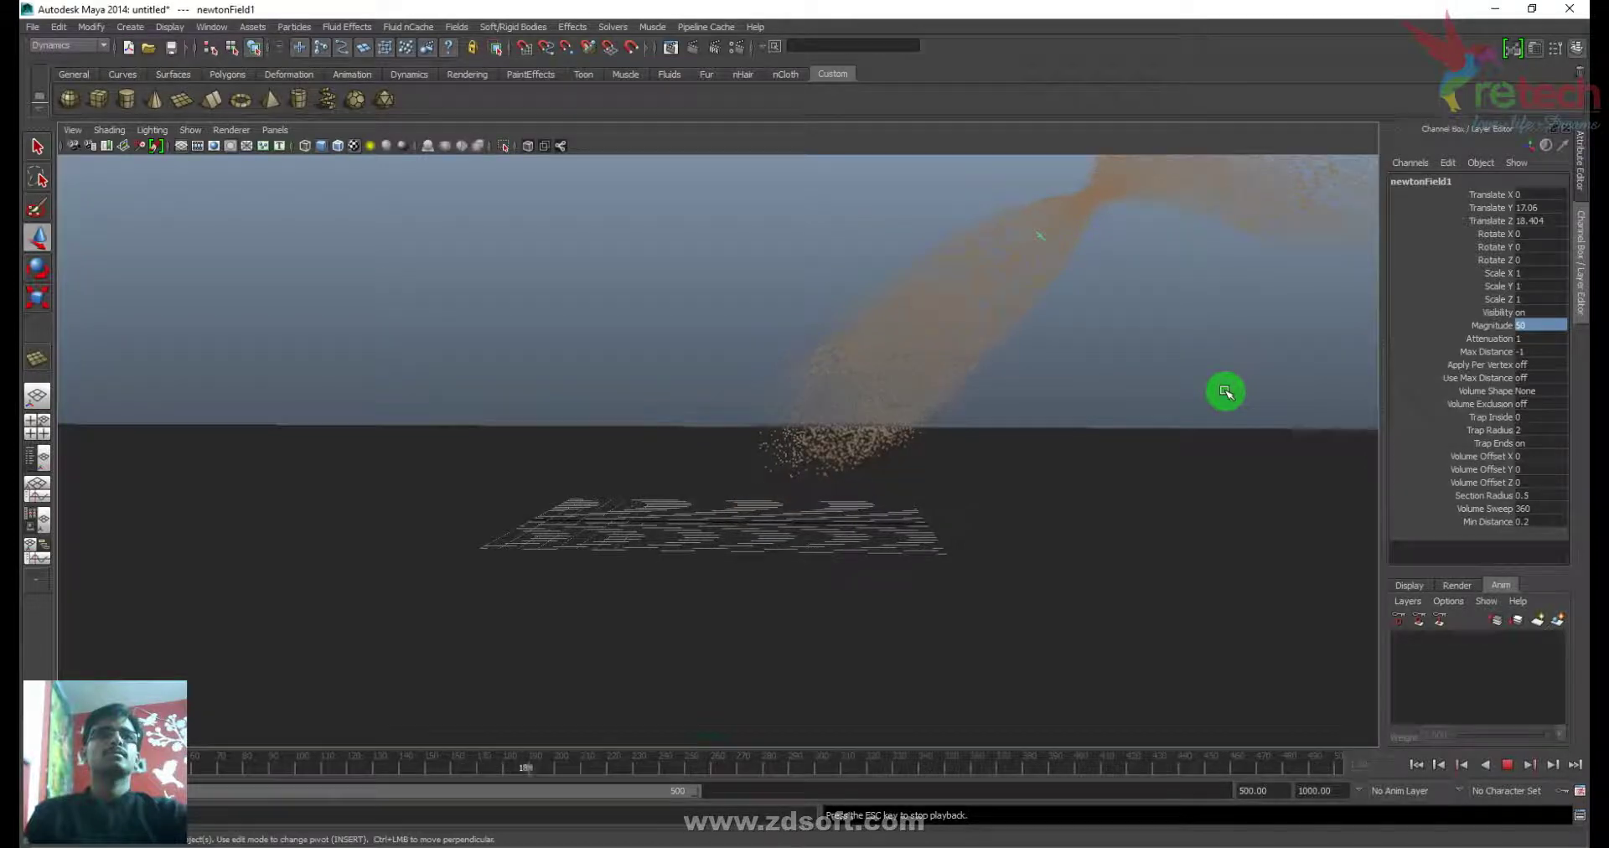
{"action": "key", "text": "Escape"}
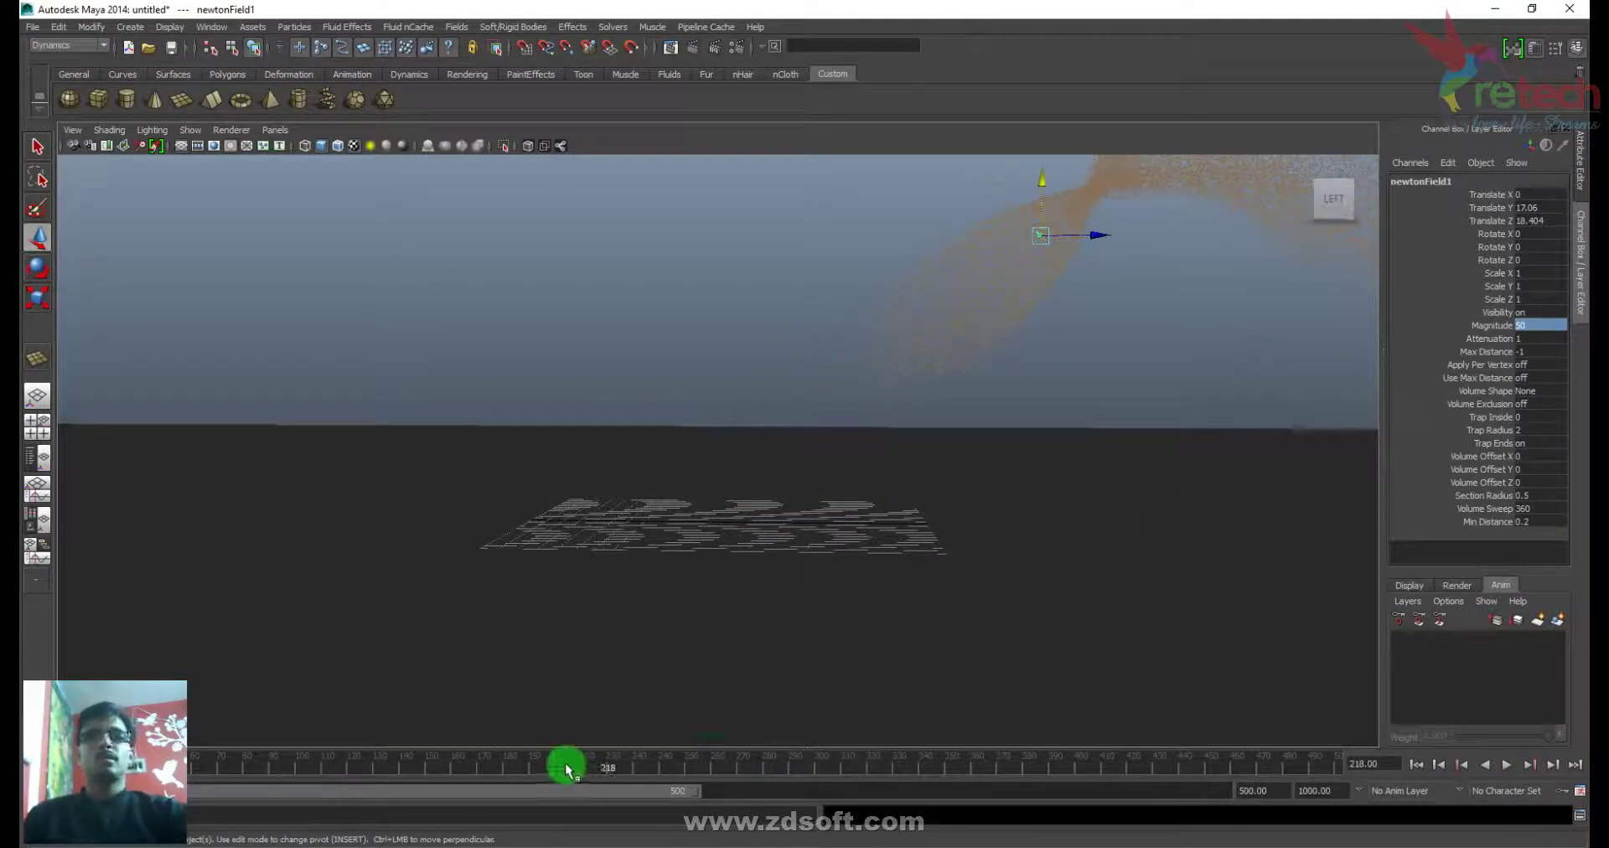
- Replay the simulation from frame 1 and examine the dust stream and the Newton field's Magnitude channel at frame 130
{"action": "left_click_drag", "start_coordinate": [556, 764], "coordinate": [41, 765]}
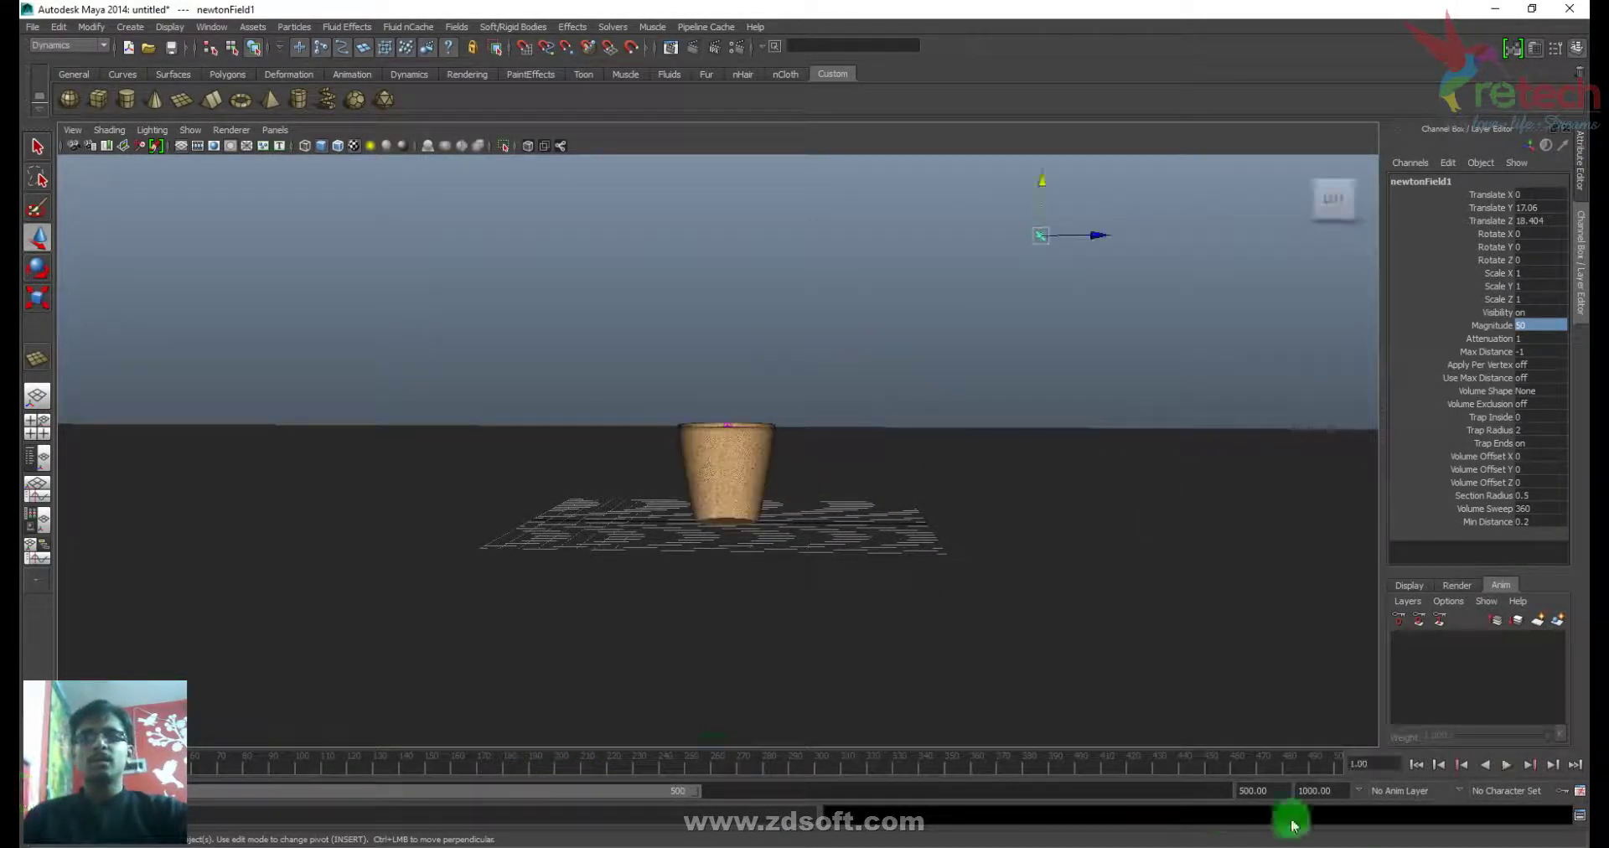
{"action": "left_click", "coordinate": [1509, 766]}
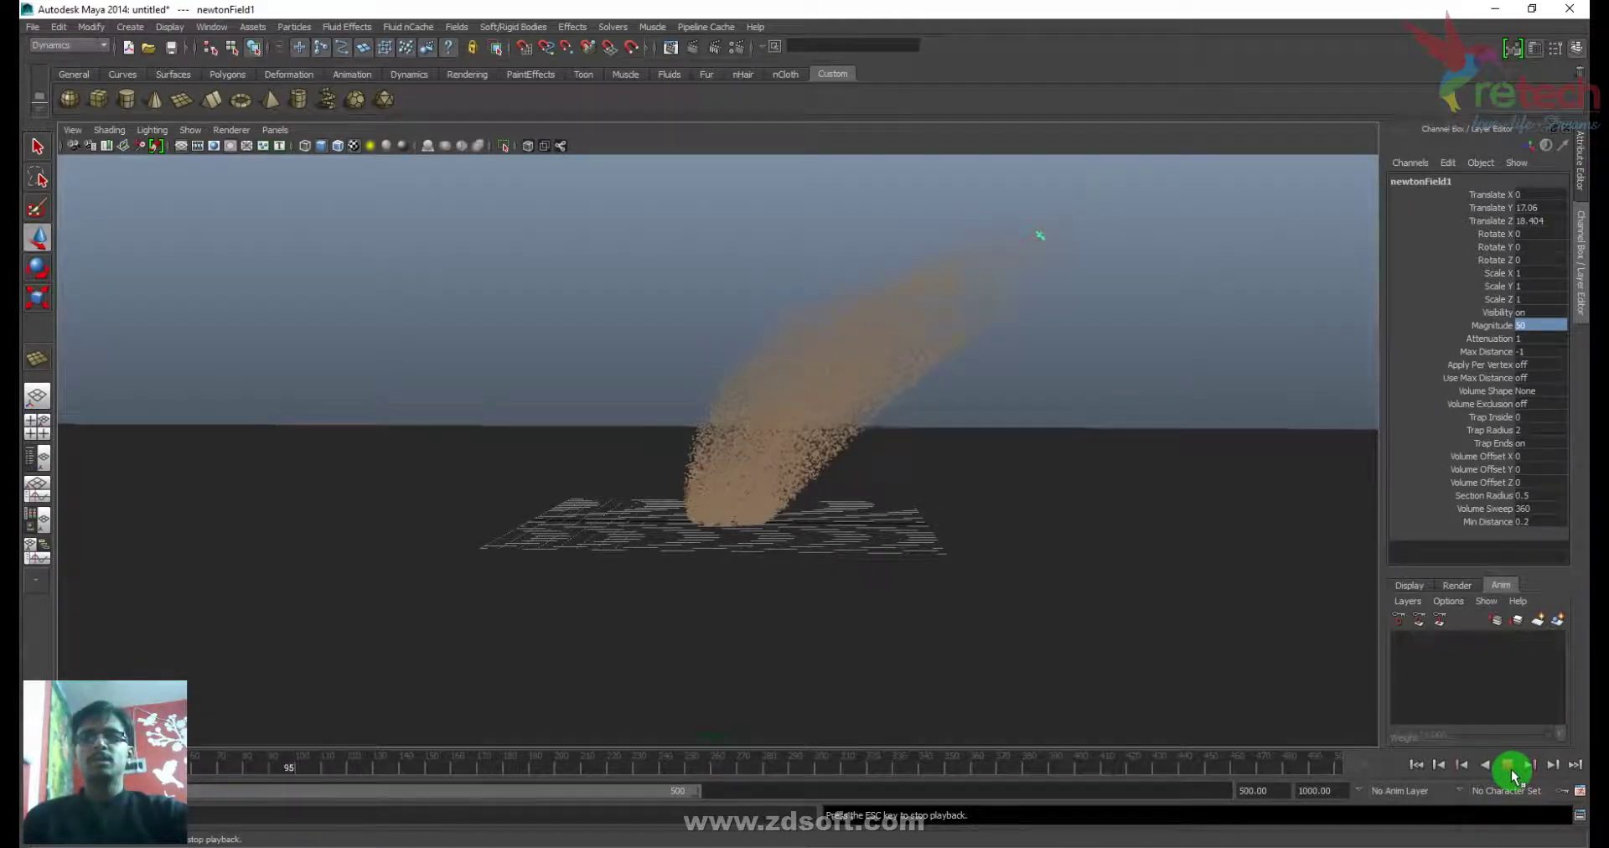
{"action": "left_click", "coordinate": [1509, 766]}
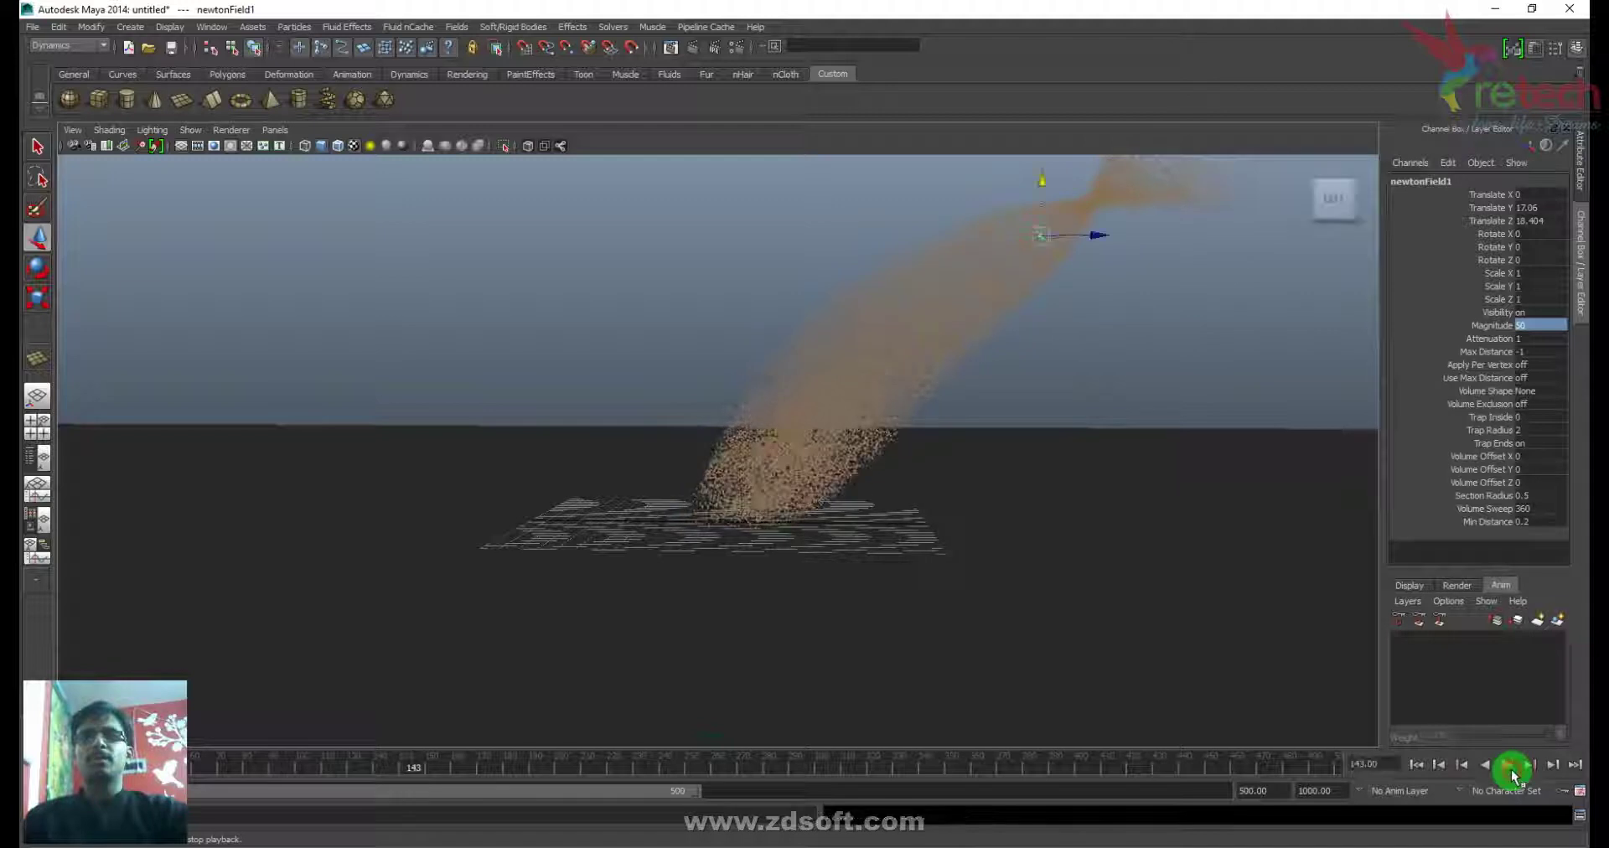
{"action": "left_click", "coordinate": [376, 769]}
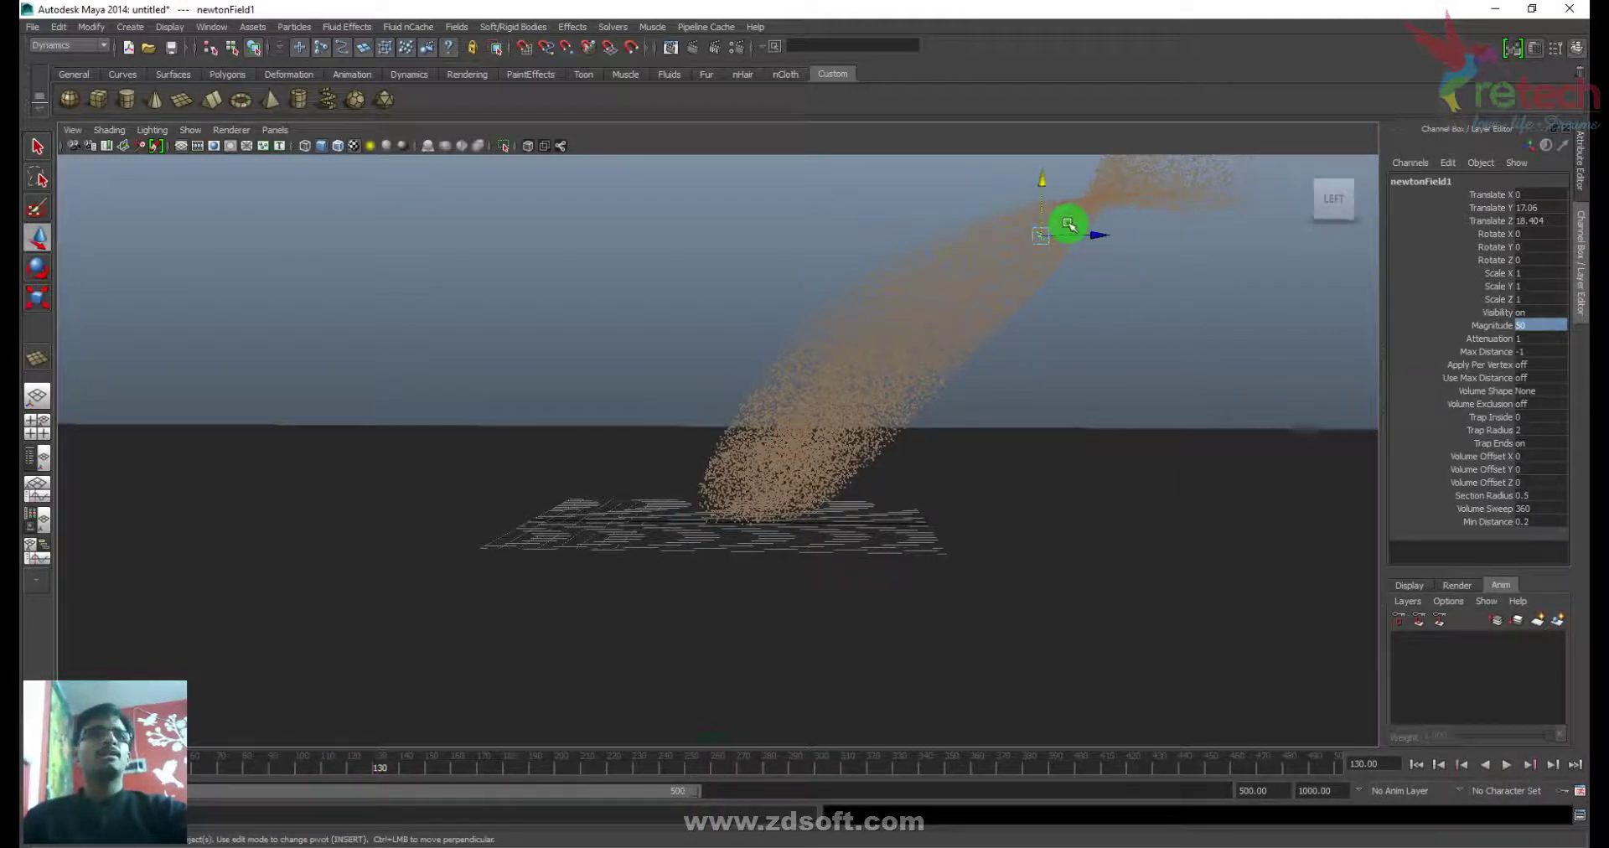
{"action": "right_click", "coordinate": [1475, 325]}
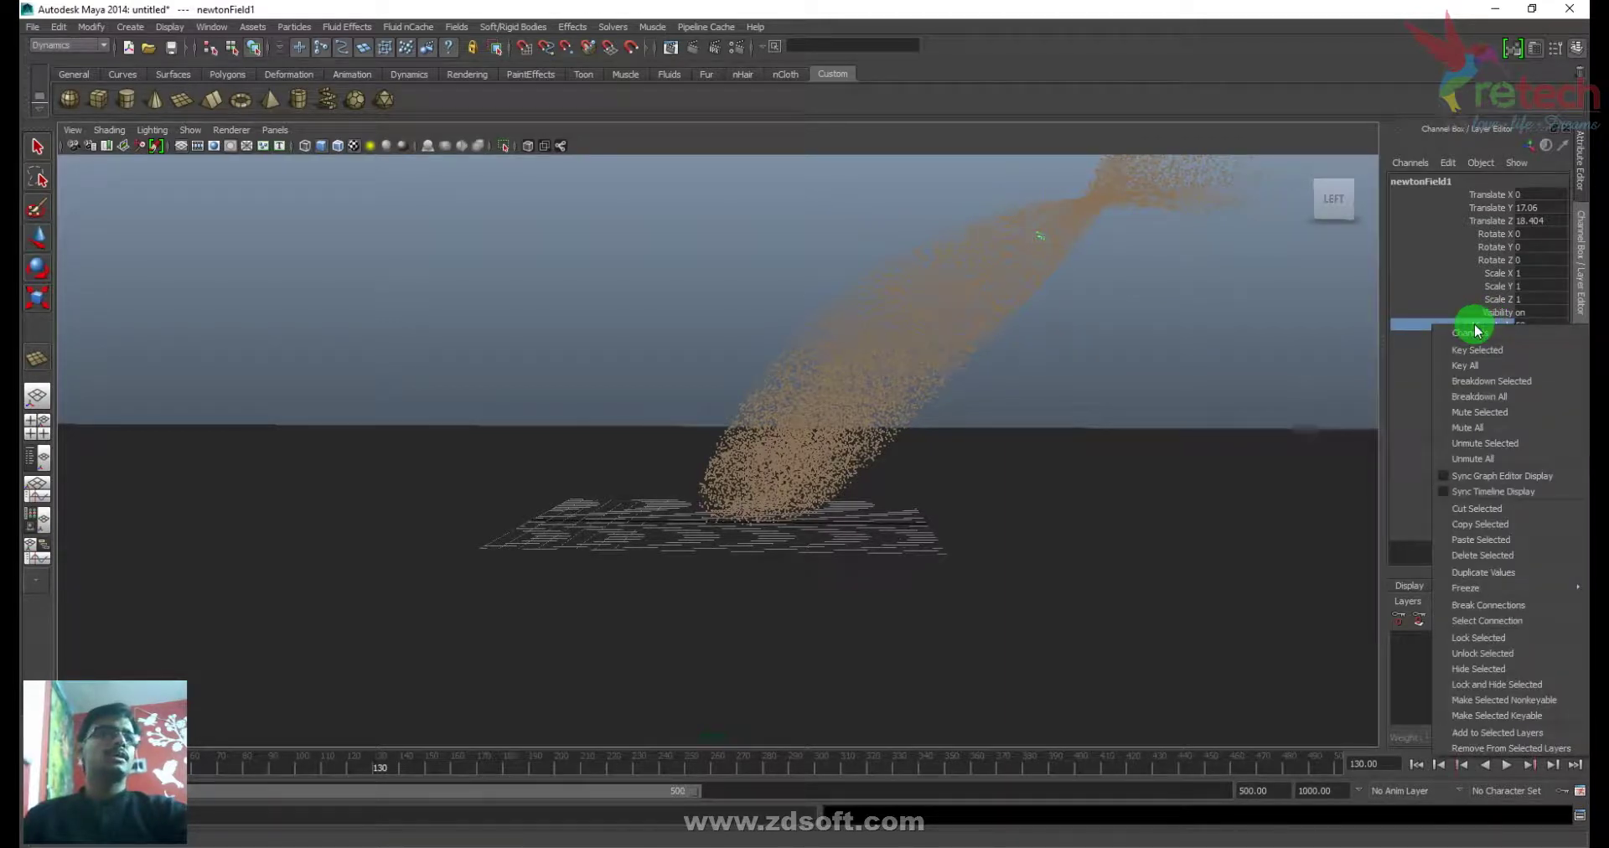
{"action": "left_click", "coordinate": [1131, 331]}
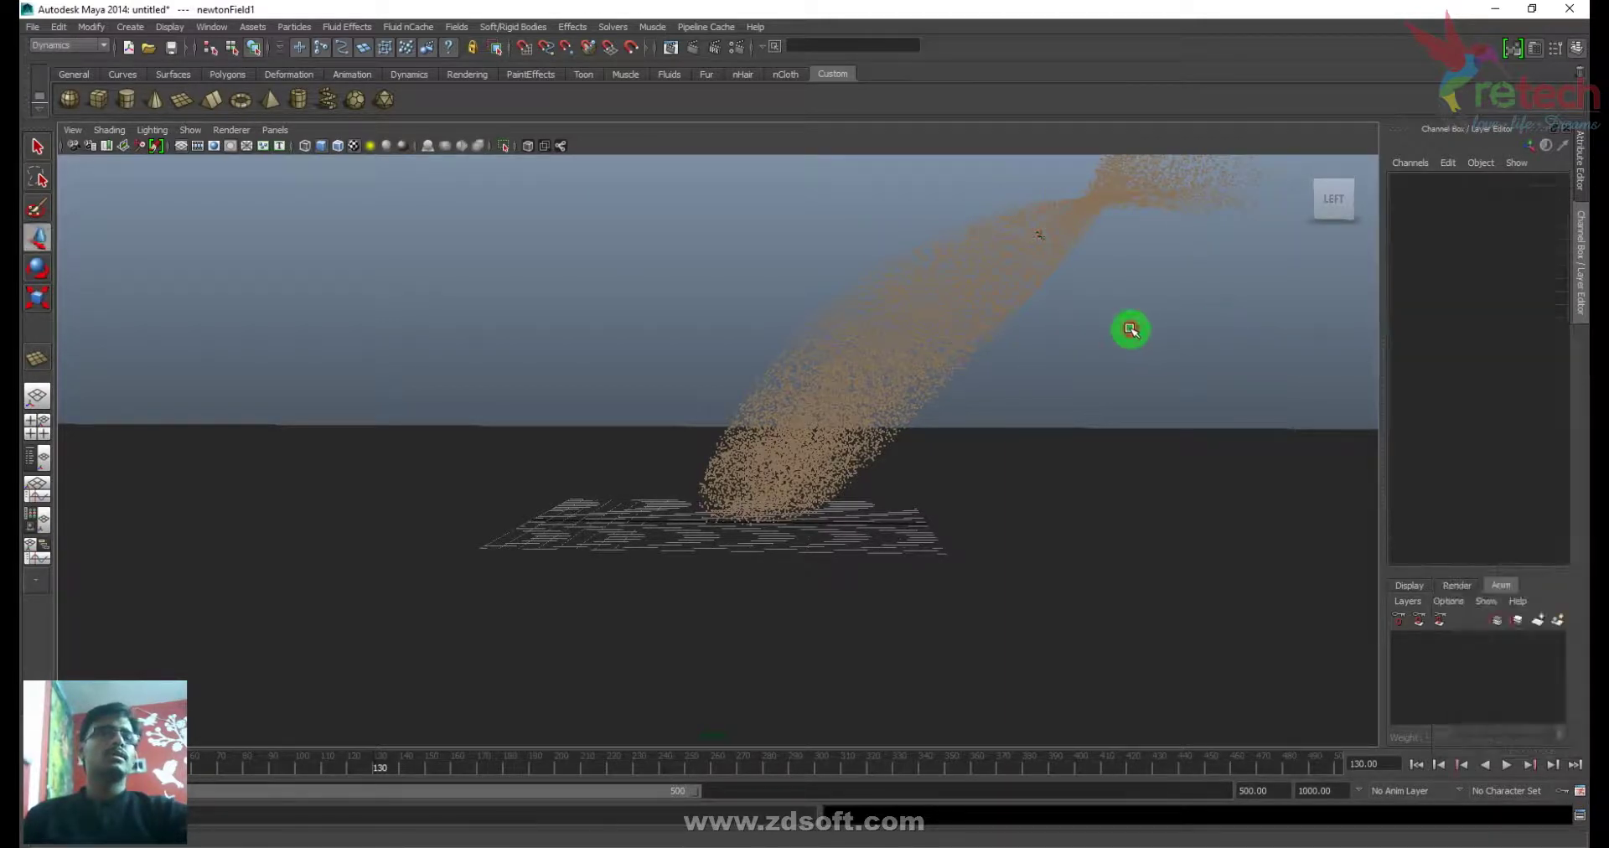
- Add a gravity field to the dust particles and play the simulation from frame 1 to check how they fall
{"action": "left_click", "coordinate": [975, 297]}
{"action": "left_click", "coordinate": [455, 28]}
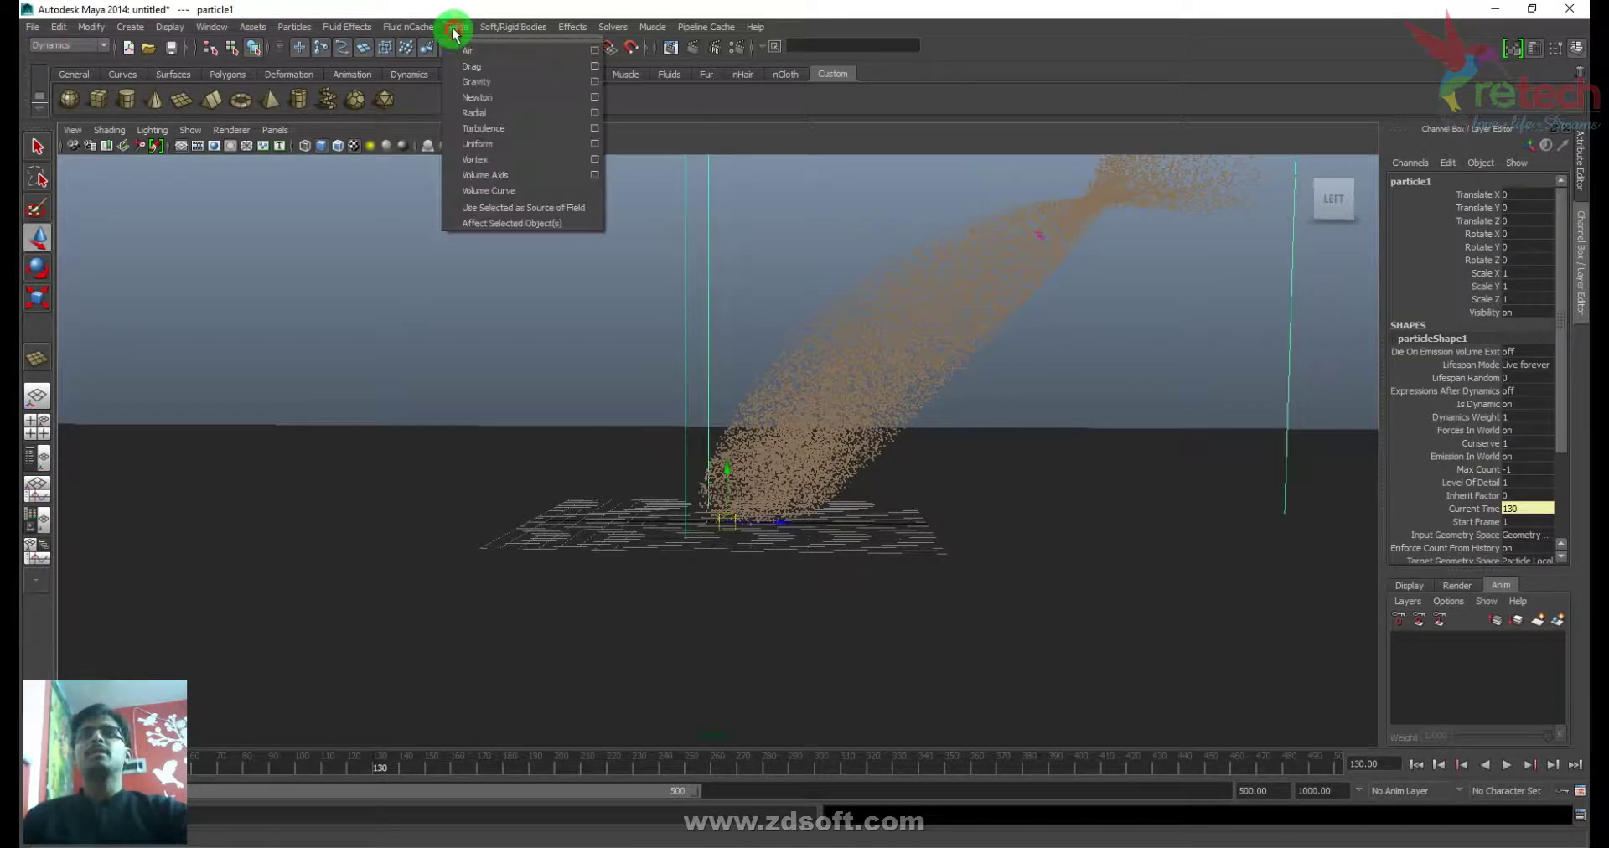
{"action": "left_click", "coordinate": [476, 82]}
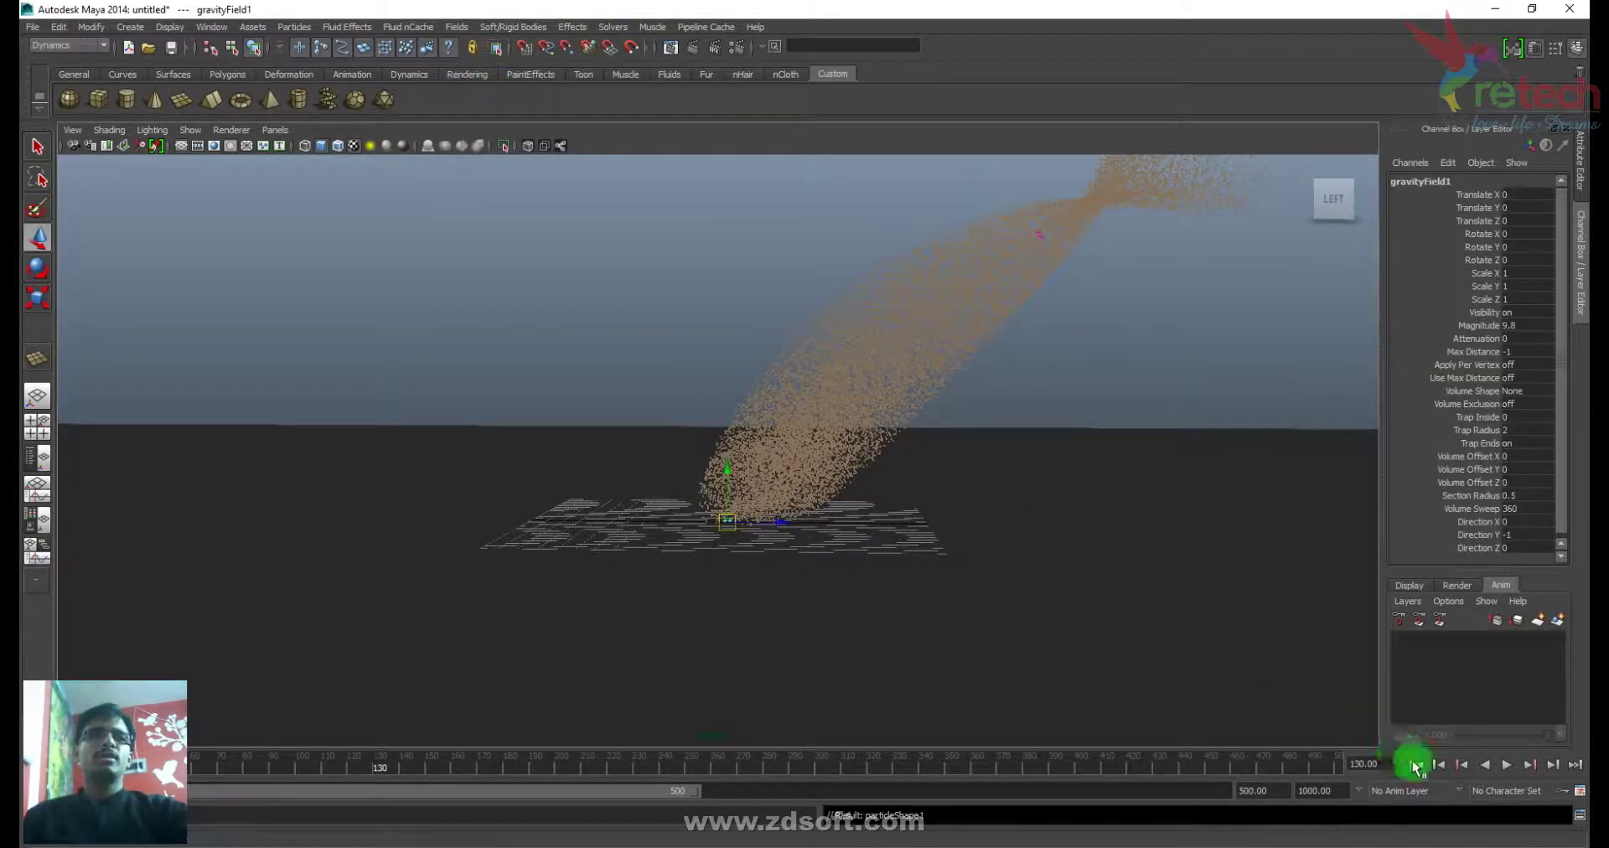
{"action": "left_click", "coordinate": [1416, 765]}
{"action": "left_click", "coordinate": [1506, 764]}
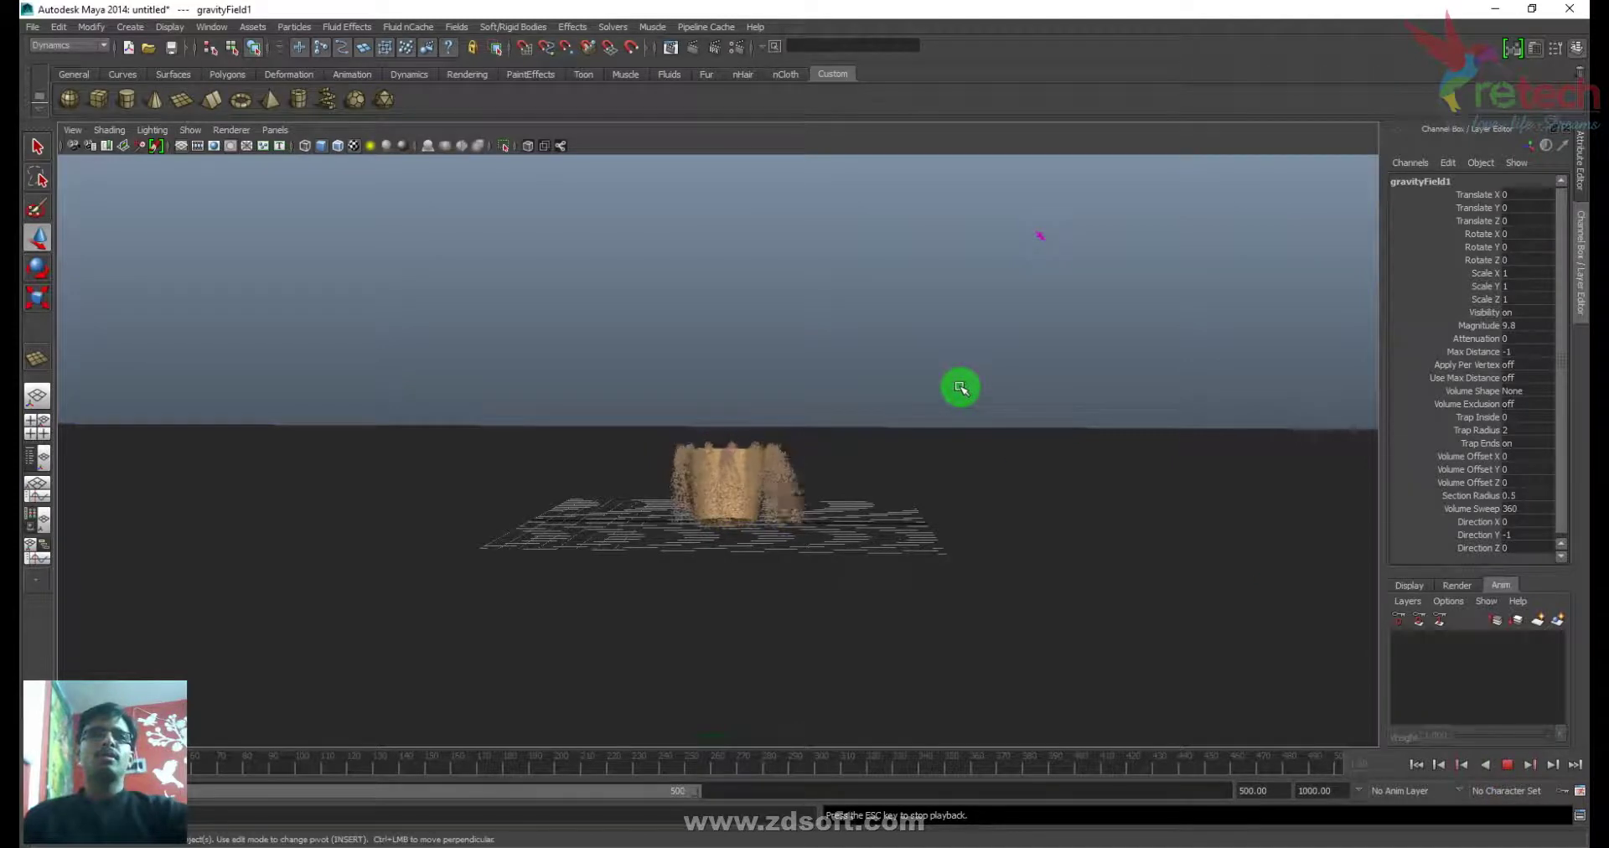
{"action": "left_click", "coordinate": [1507, 764]}
- Return to frame 1, select the ground plane and run the simulation to frame 17
{"action": "left_click", "coordinate": [1416, 764]}
{"action": "left_click", "coordinate": [1046, 450]}
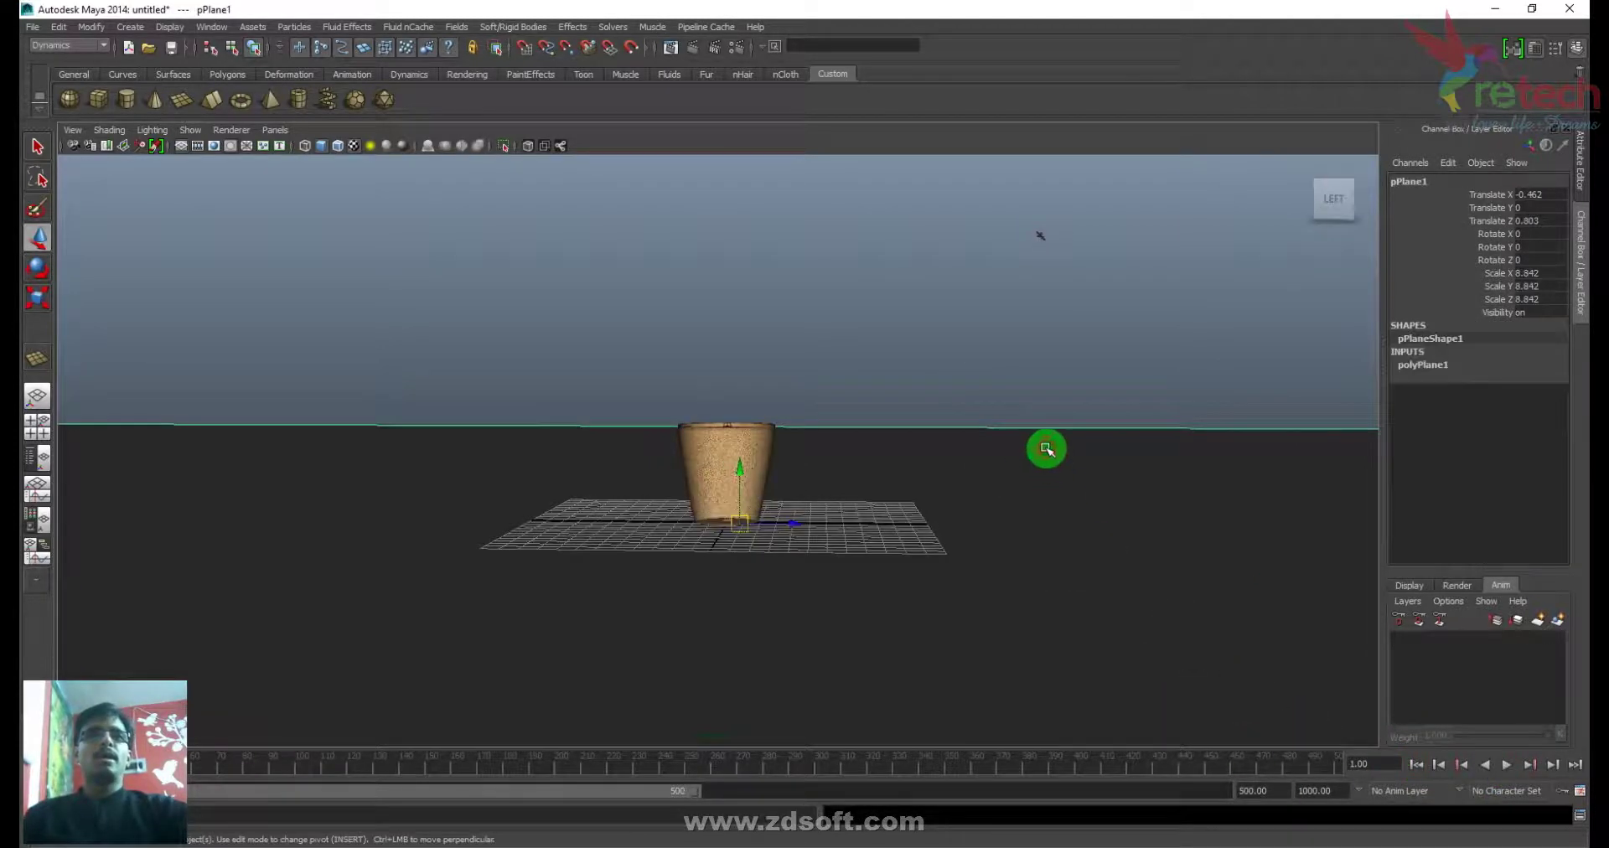
{"action": "left_click", "coordinate": [498, 33]}
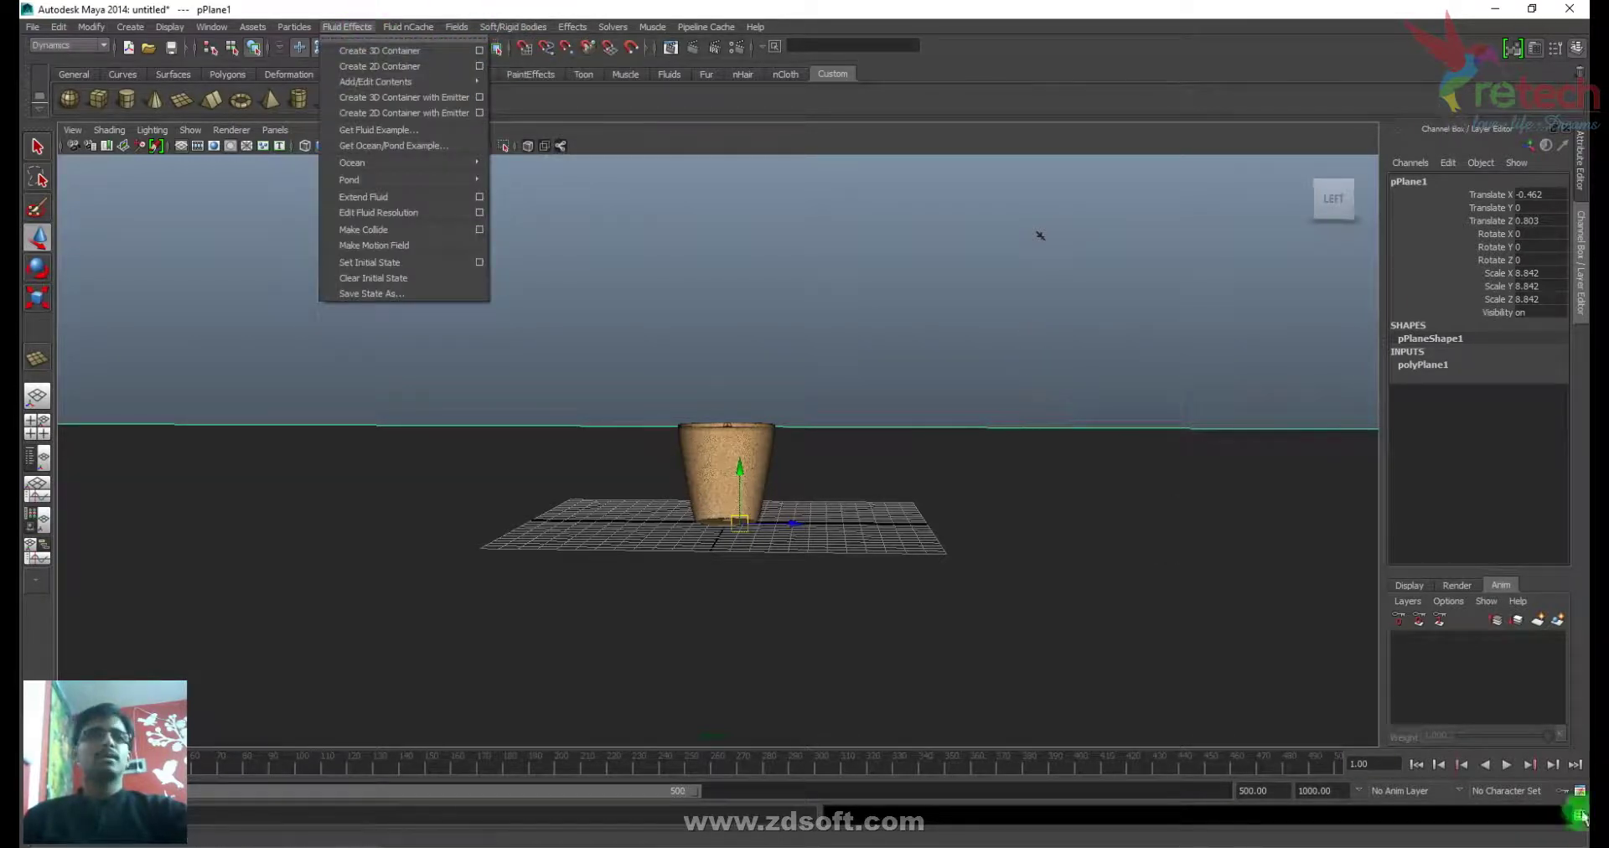
{"action": "left_click", "coordinate": [1500, 766]}
{"action": "left_click", "coordinate": [1501, 766]}
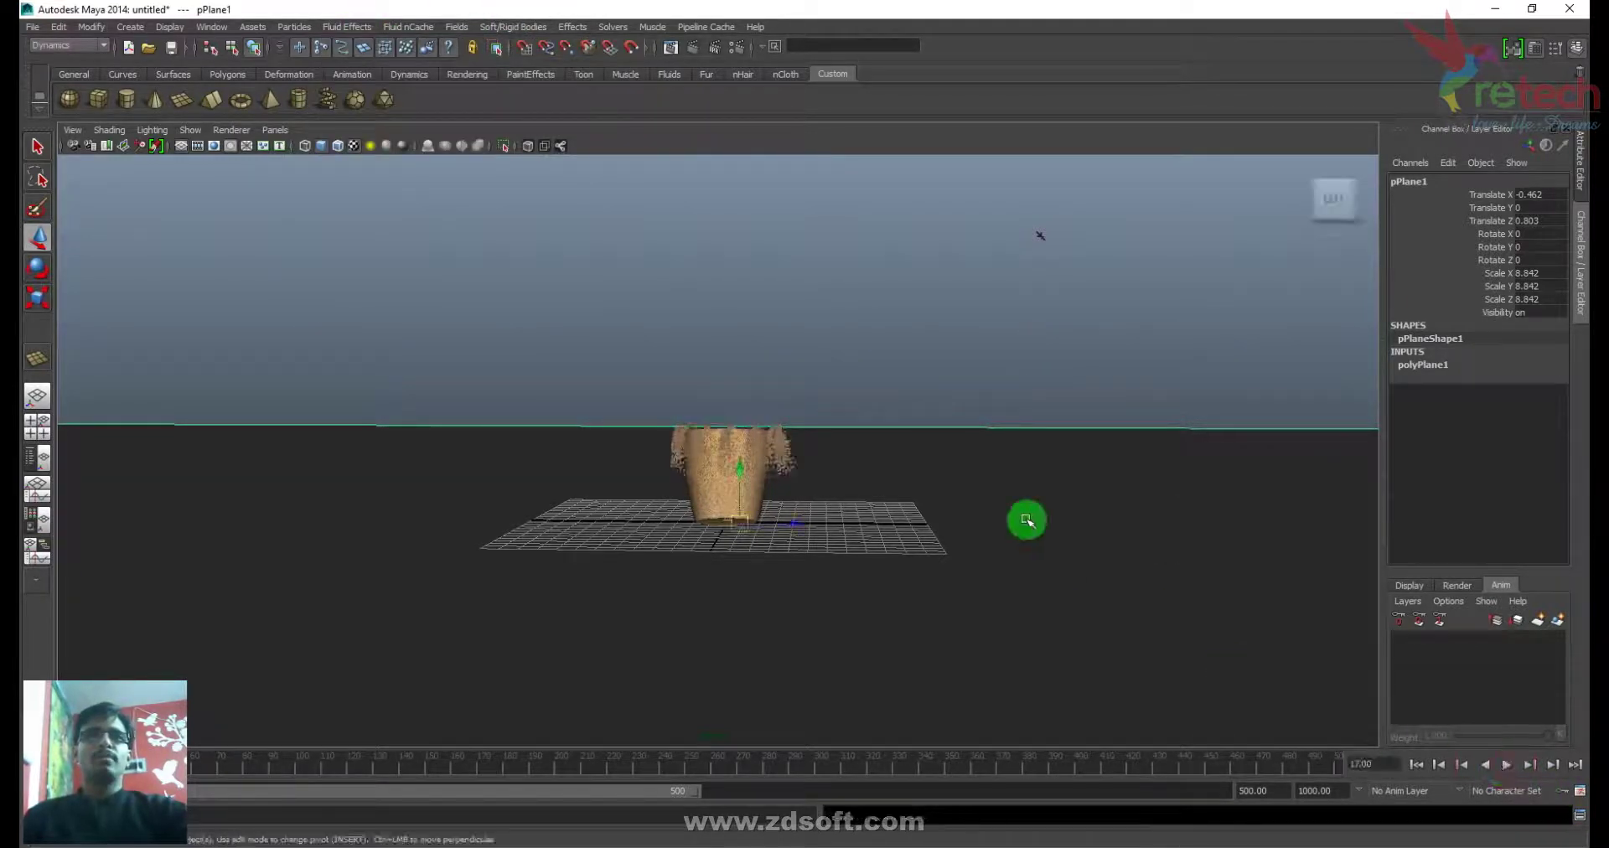
- Select the dust particles together with the ground plane, make them collide and play the simulation to check it
{"action": "left_click", "coordinate": [781, 453]}
{"action": "left_click", "coordinate": [935, 441]}
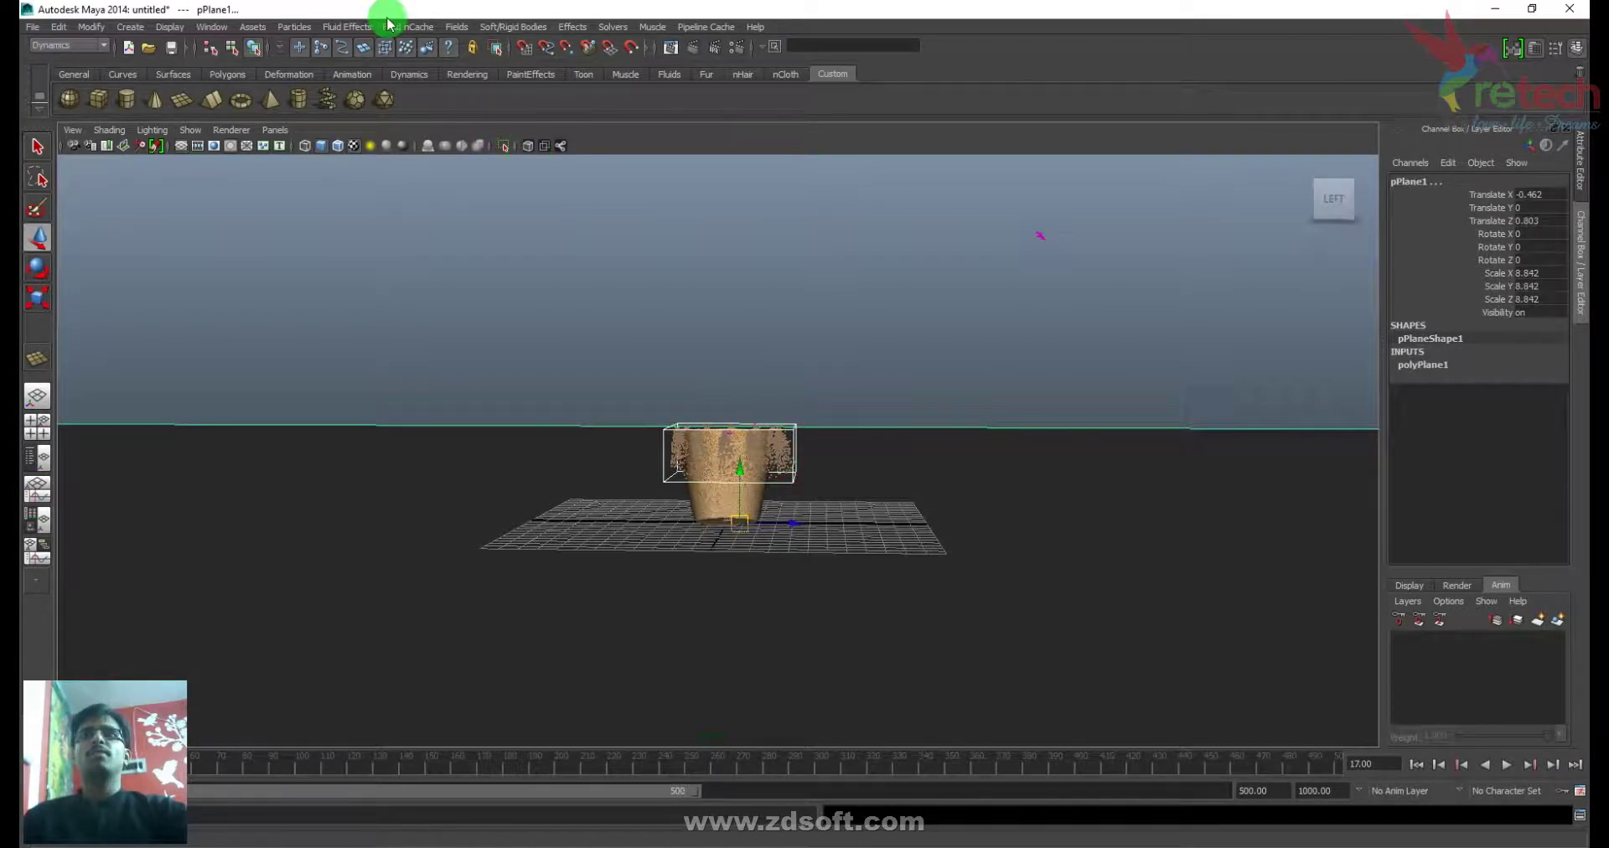
{"action": "left_click", "coordinate": [360, 27]}
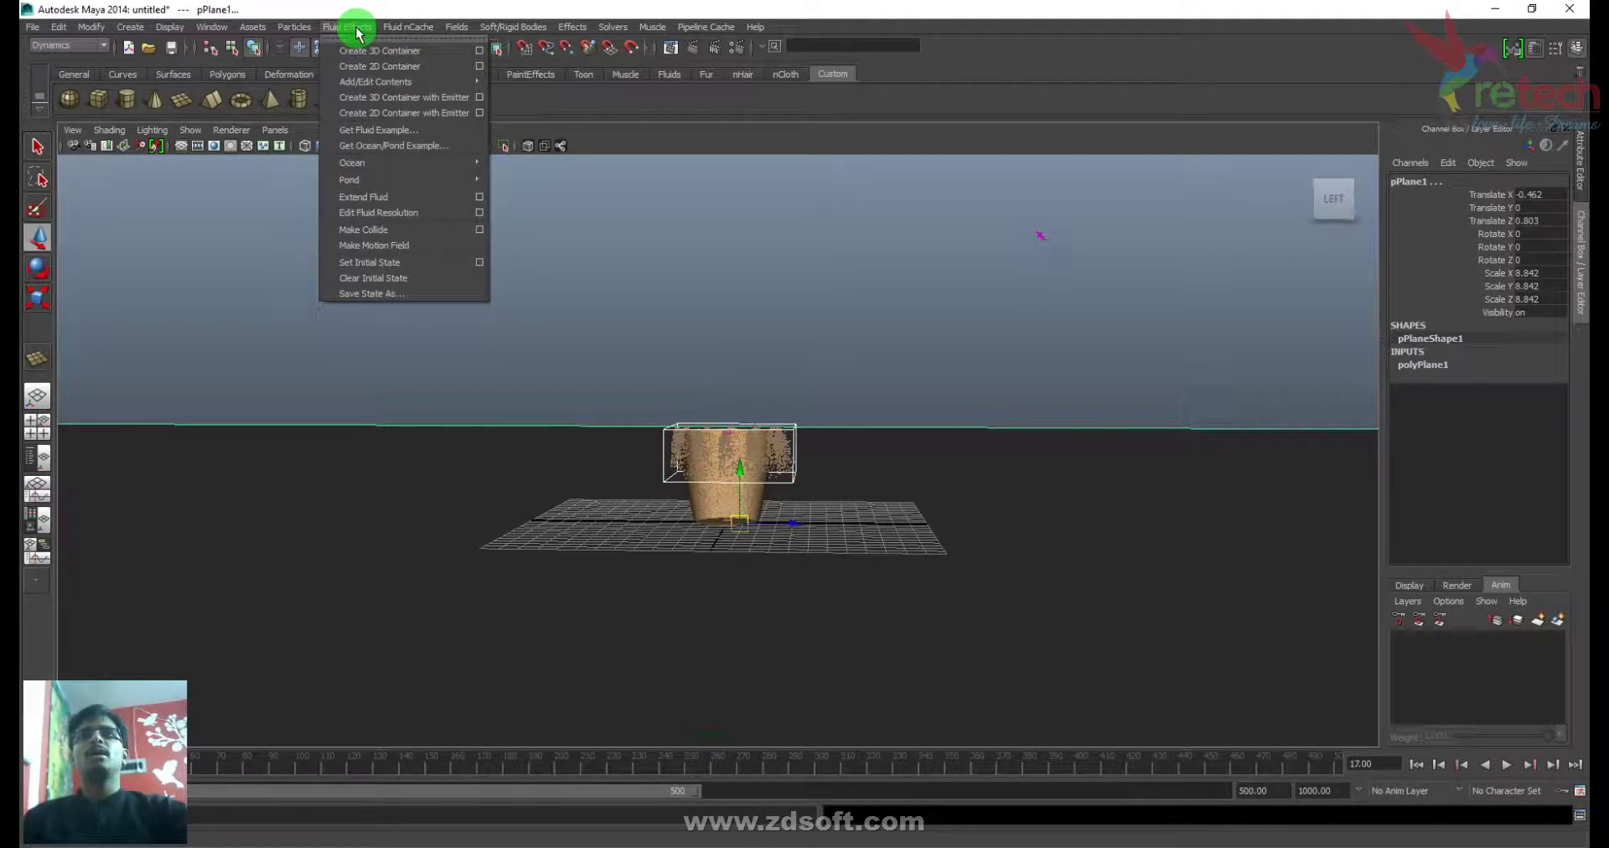
{"action": "left_click", "coordinate": [293, 27]}
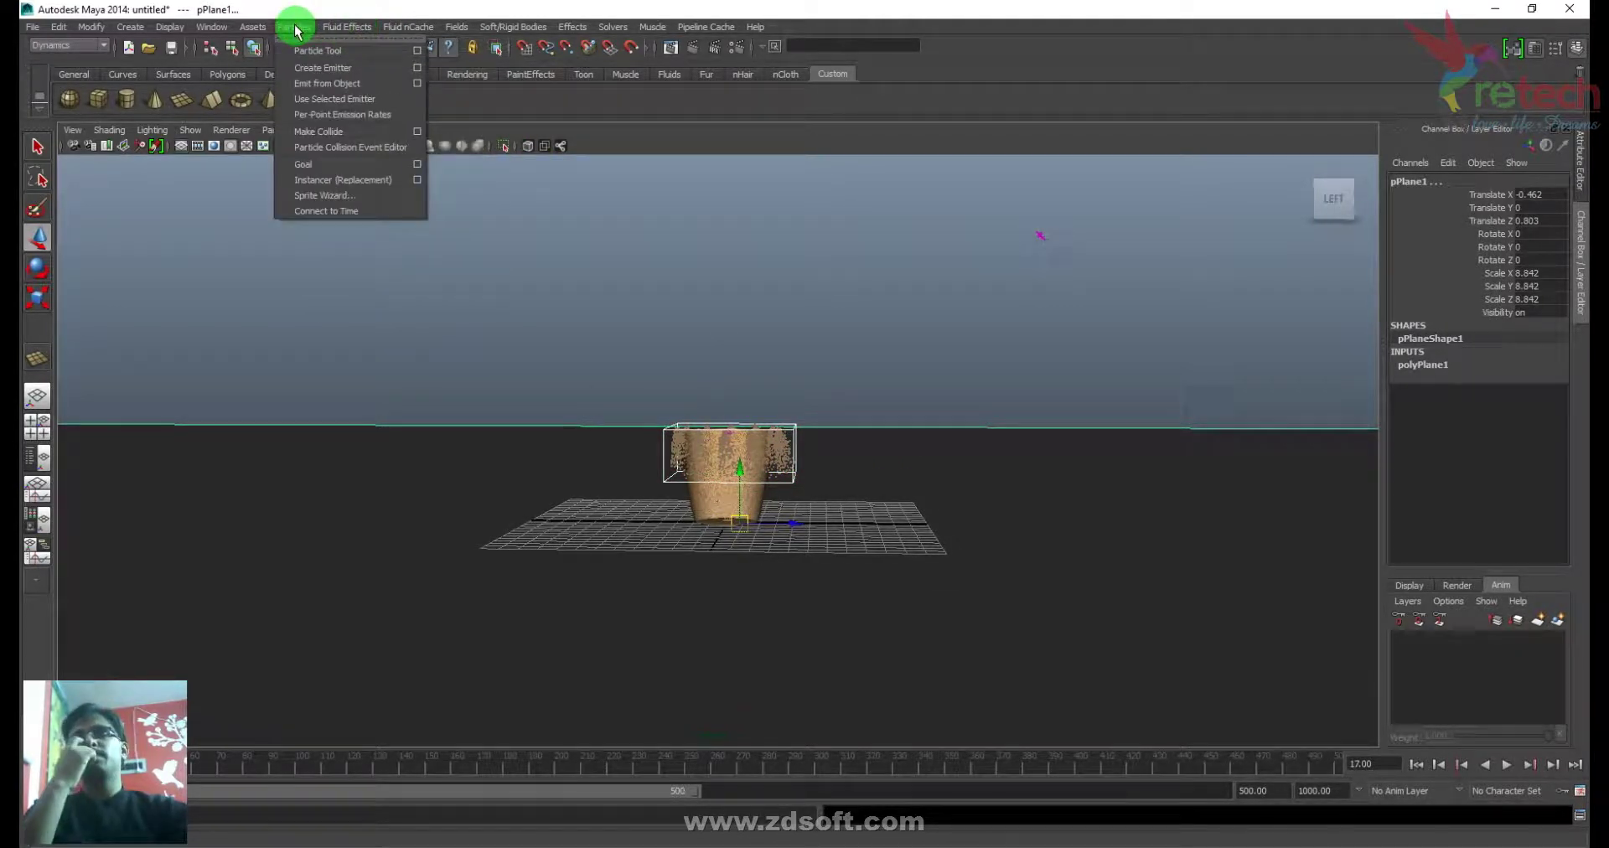
{"action": "left_click", "coordinate": [320, 134]}
{"action": "left_click", "coordinate": [1506, 765]}
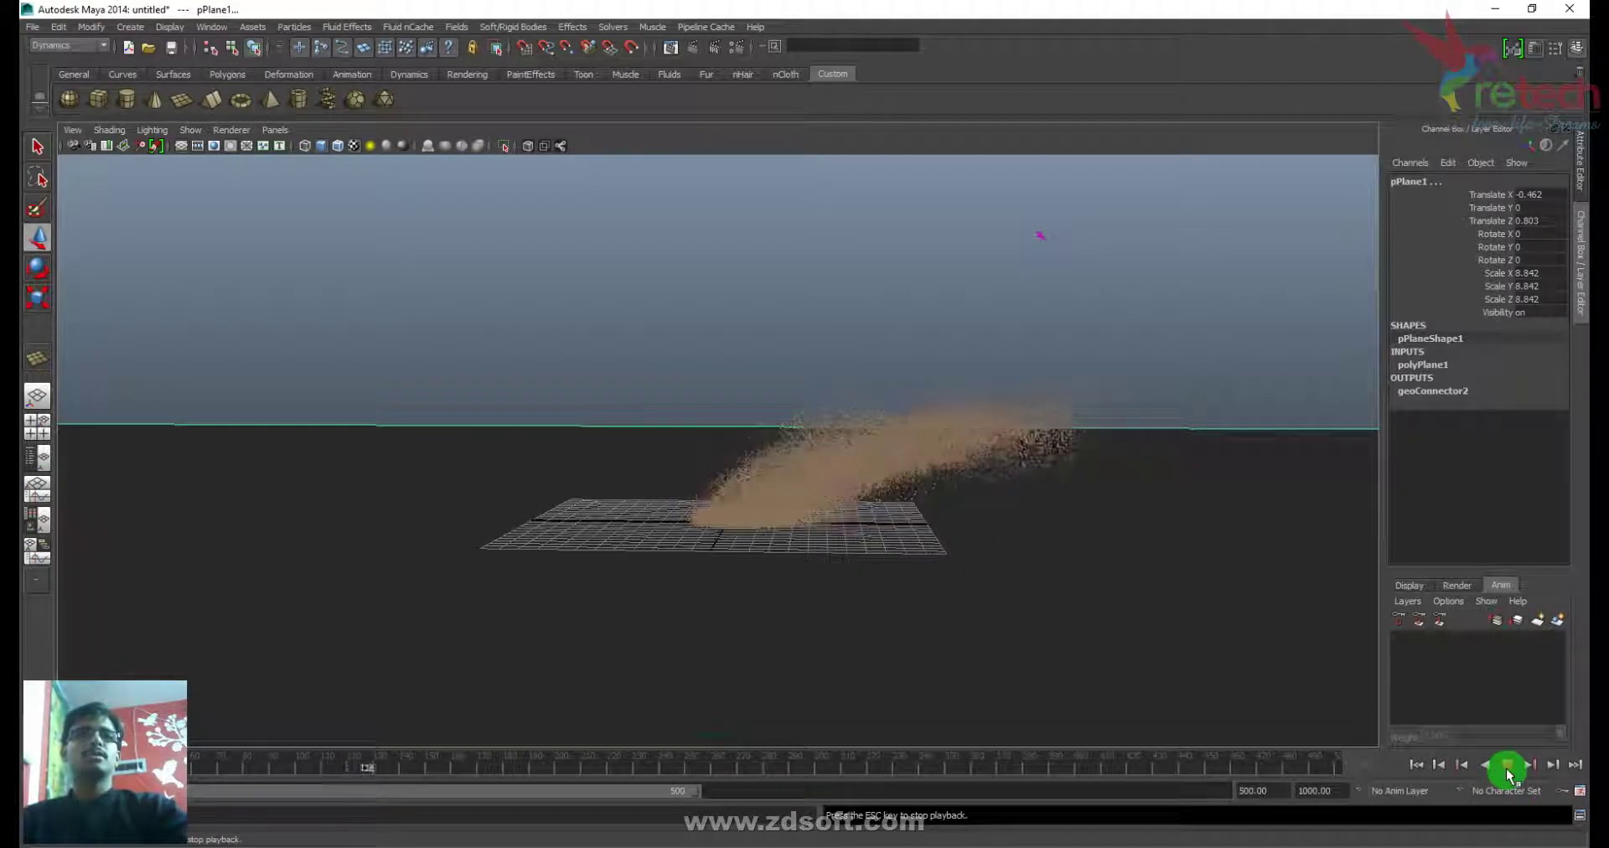
- Stop the playback, replay the simulation from frame 1 and halt it at frame 29 to examine how the dust hits the plane
{"action": "left_click", "coordinate": [1506, 765]}
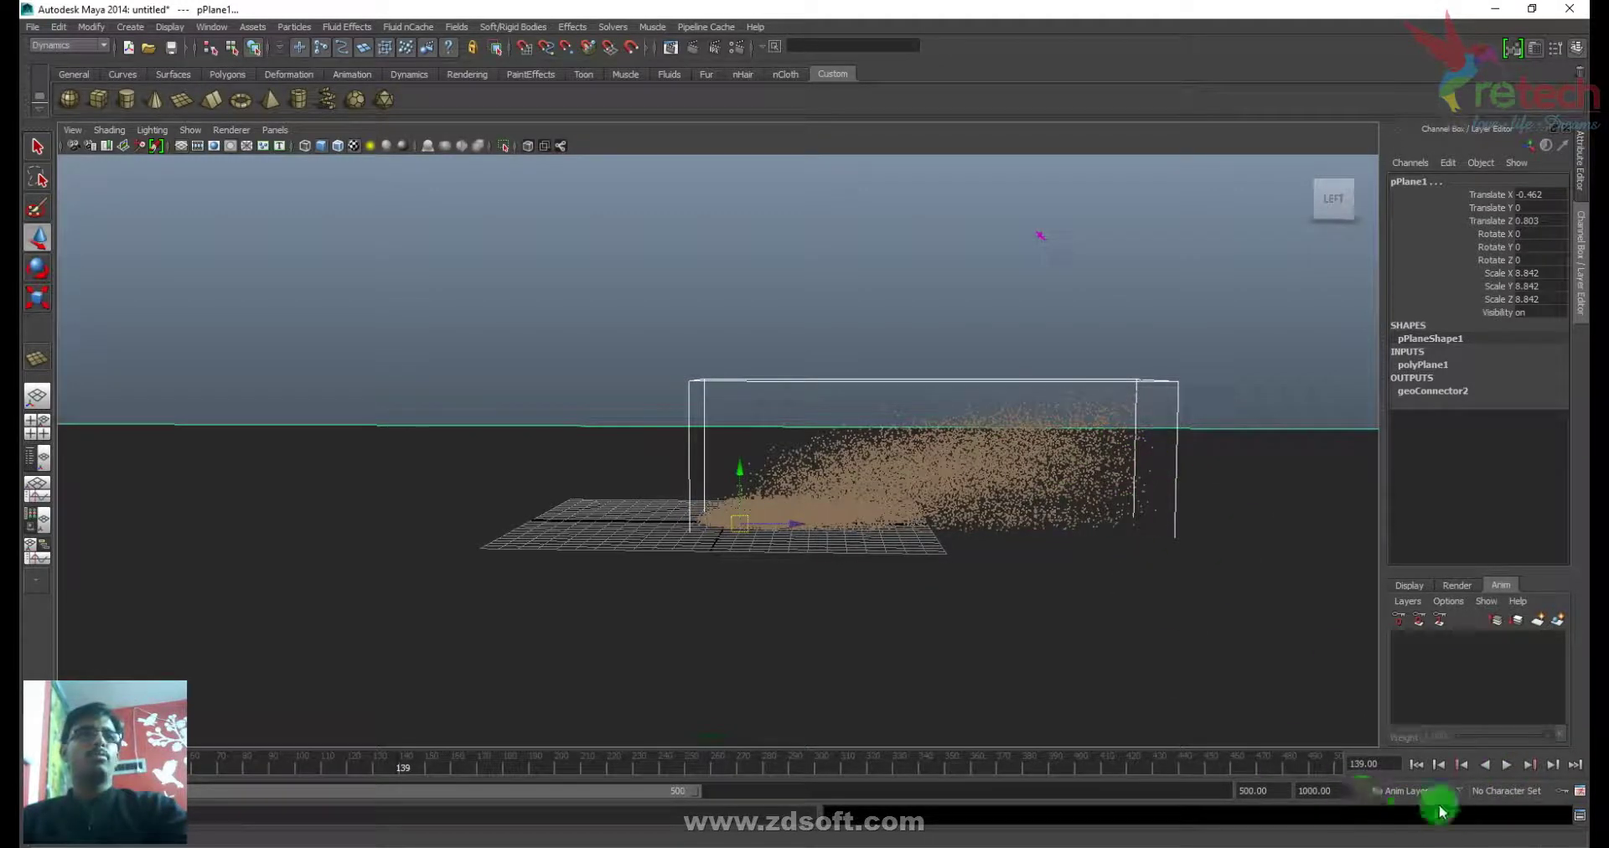
{"action": "left_click", "coordinate": [1416, 765]}
{"action": "left_click", "coordinate": [1509, 765]}
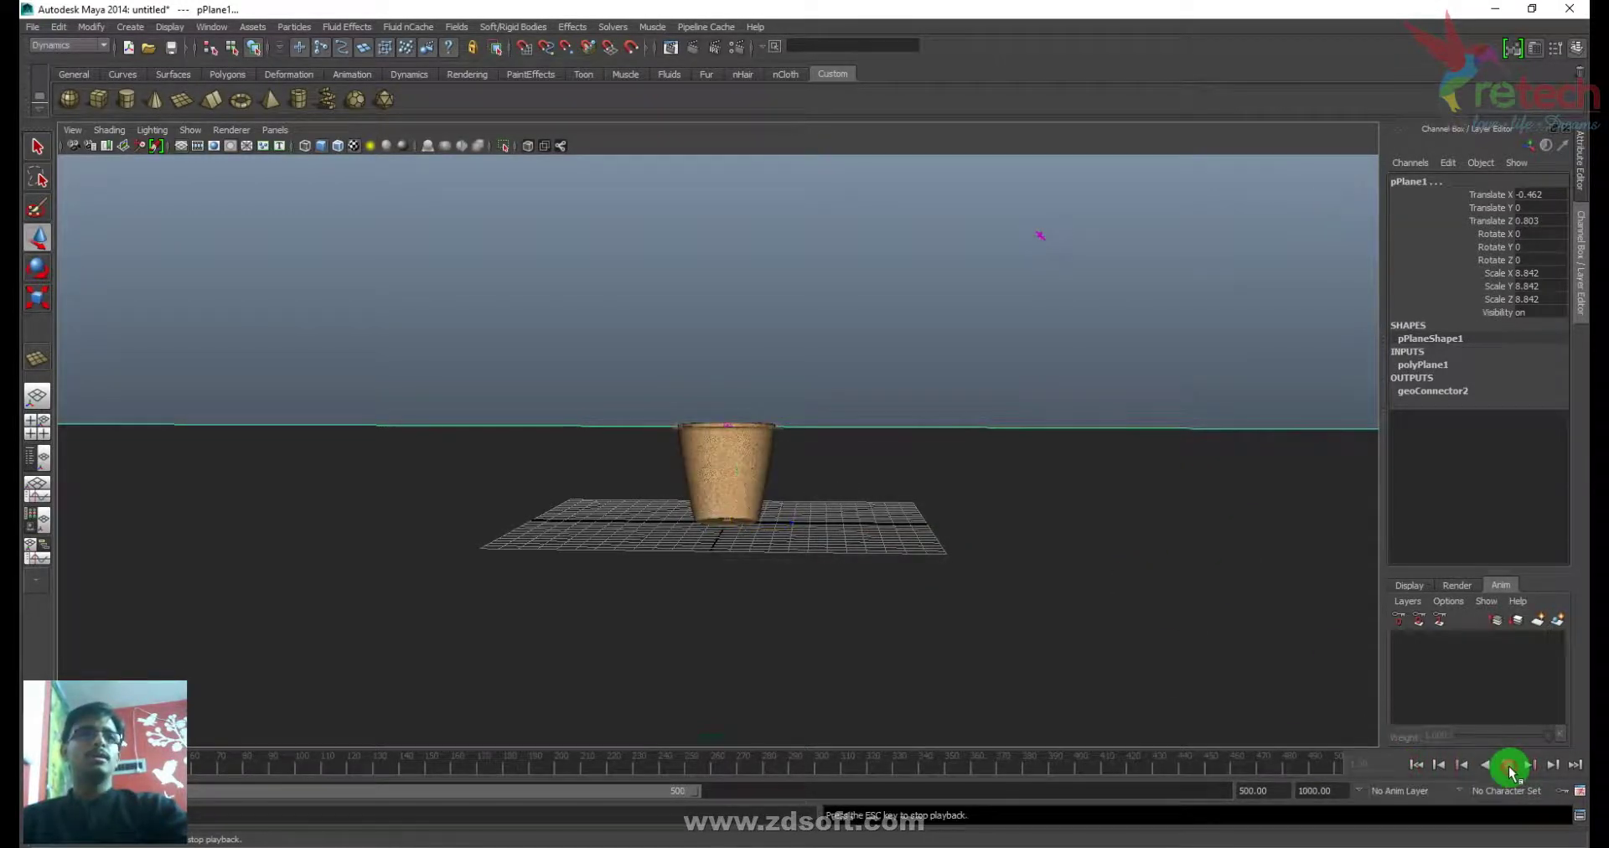
{"action": "left_click", "coordinate": [1508, 765]}
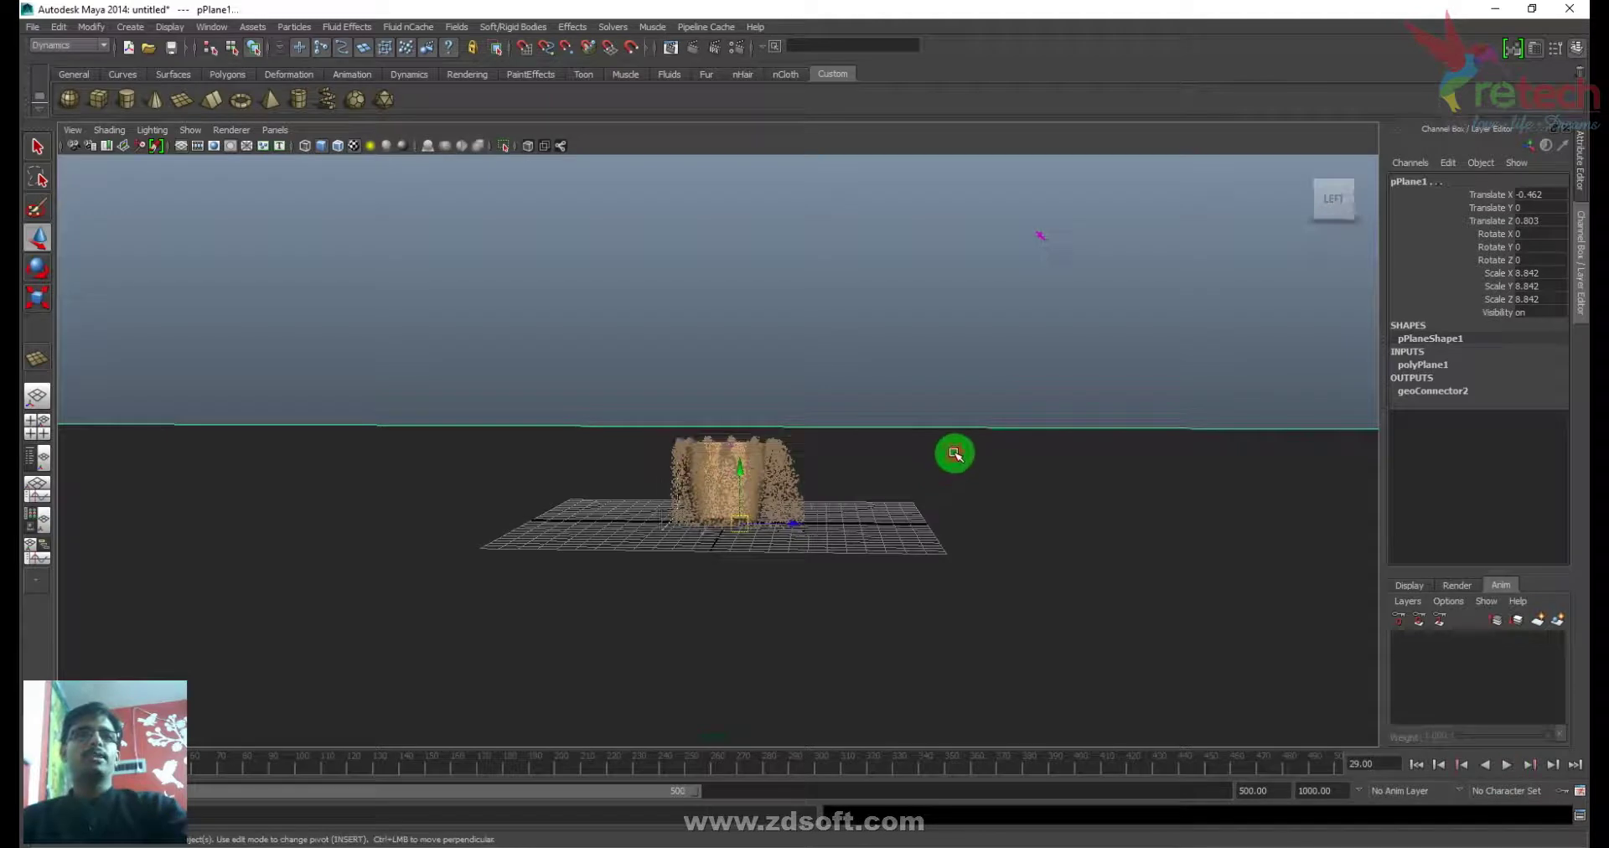
- Set the ground plane's collision Resilience to 0.366 and Friction to 0.304, replay the simulation and return to frame 1
{"action": "key", "text": "ctrl+a"}
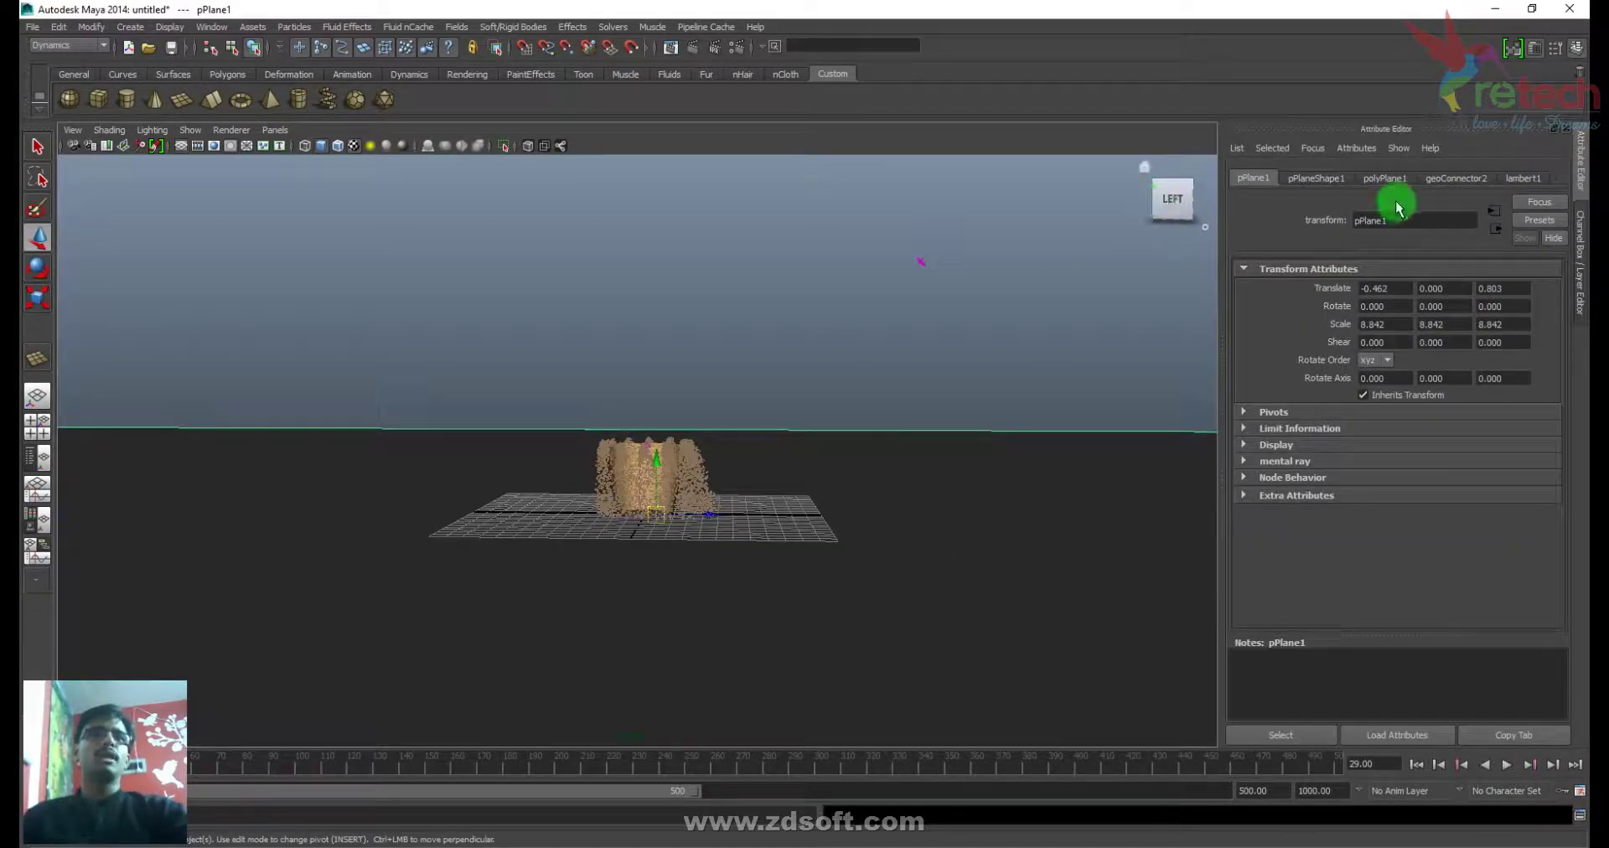
{"action": "left_click", "coordinate": [1455, 178]}
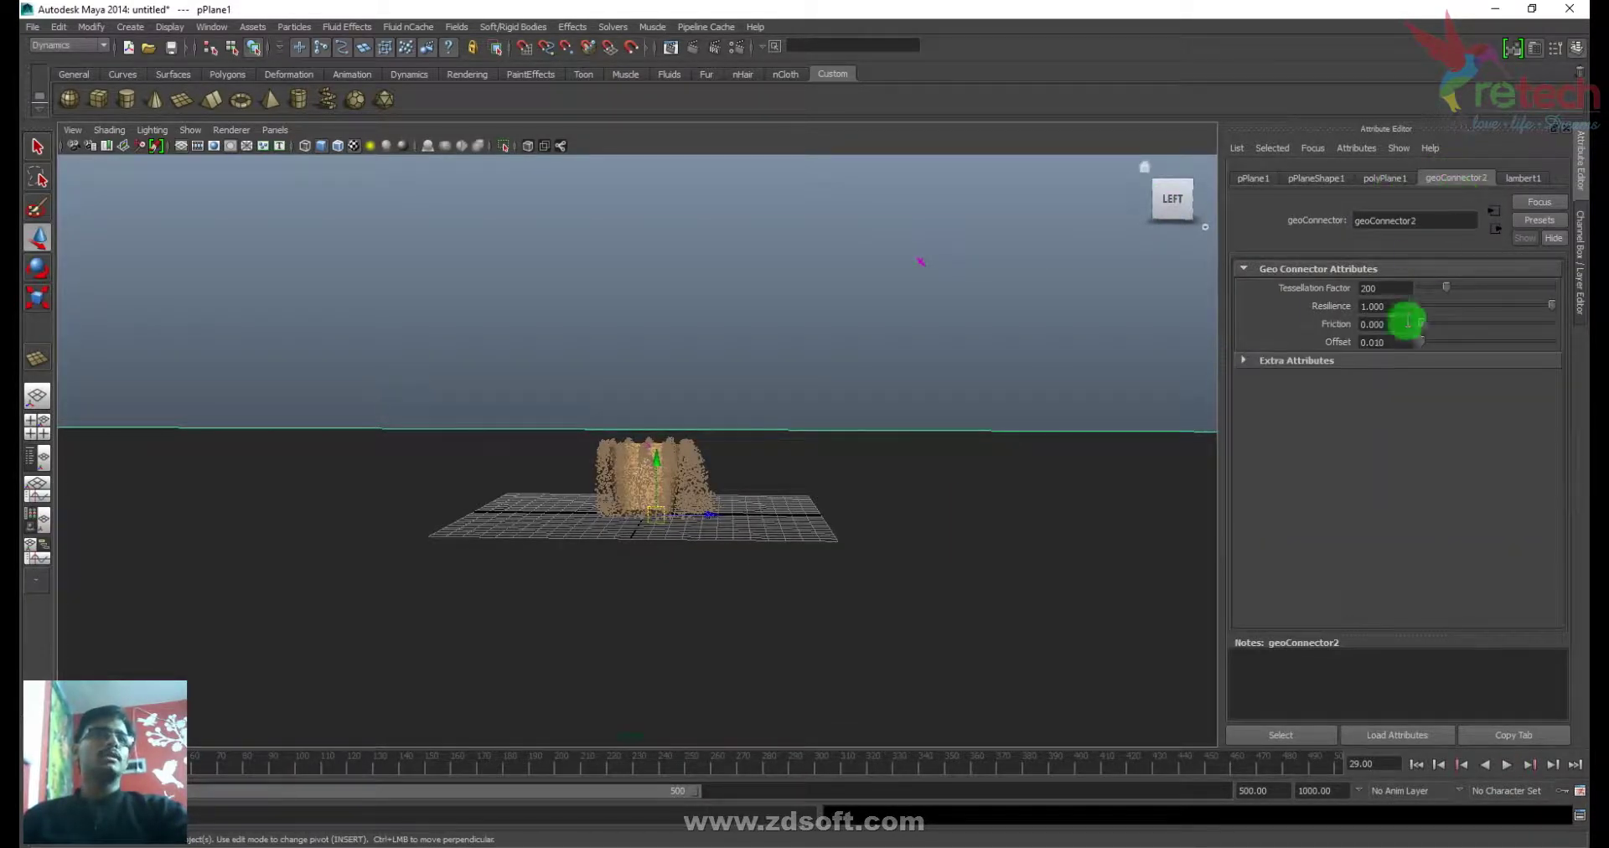
{"action": "left_click_drag", "start_coordinate": [1500, 310], "coordinate": [1478, 311]}
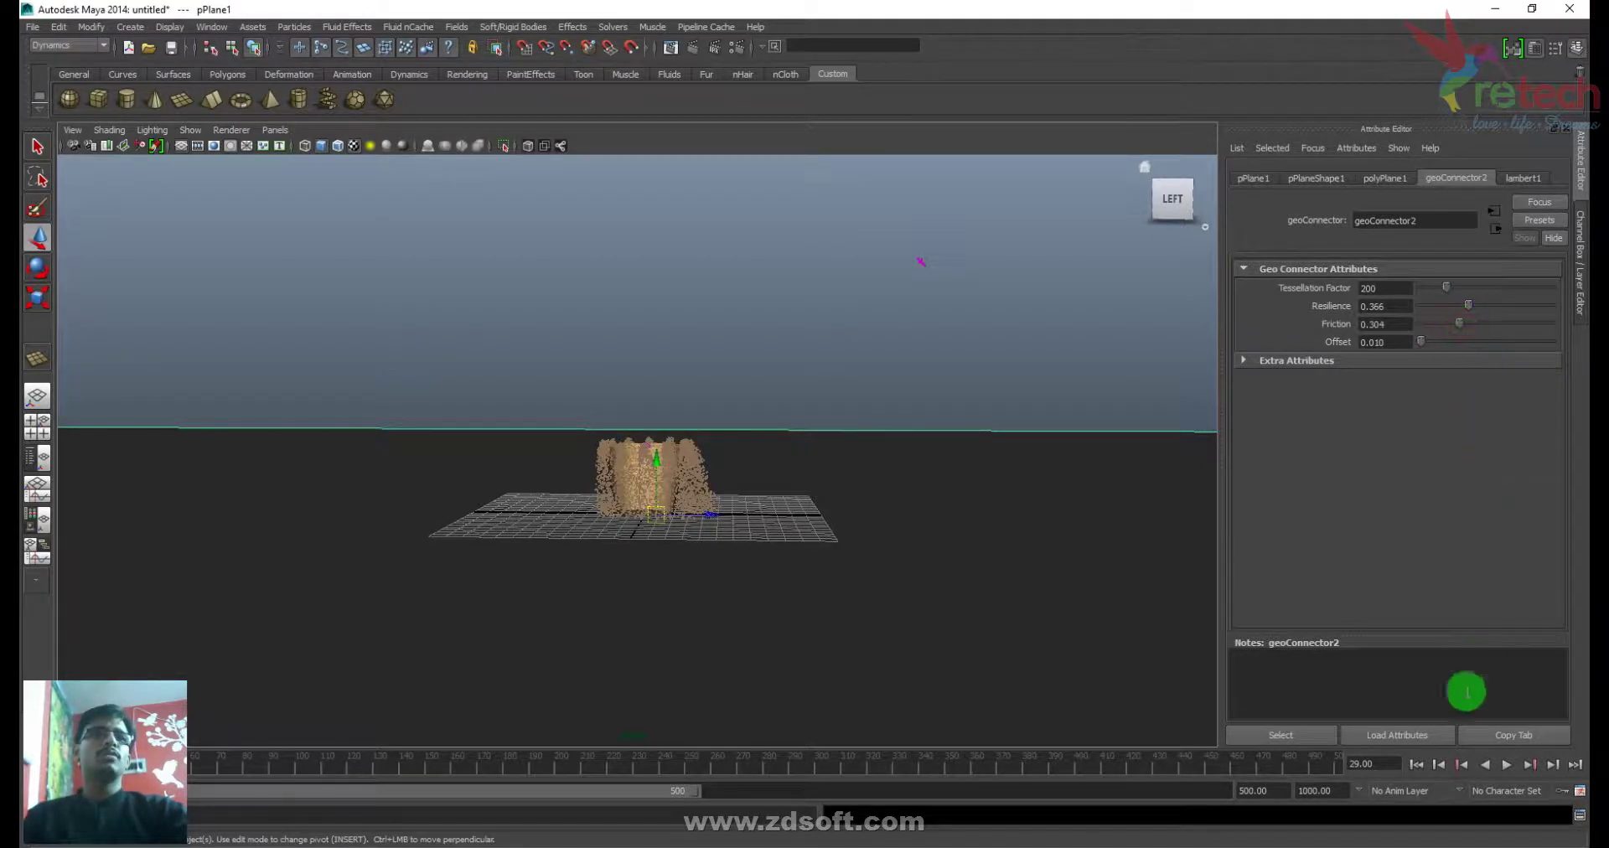
{"action": "left_click", "coordinate": [1416, 765]}
{"action": "left_click", "coordinate": [1505, 765]}
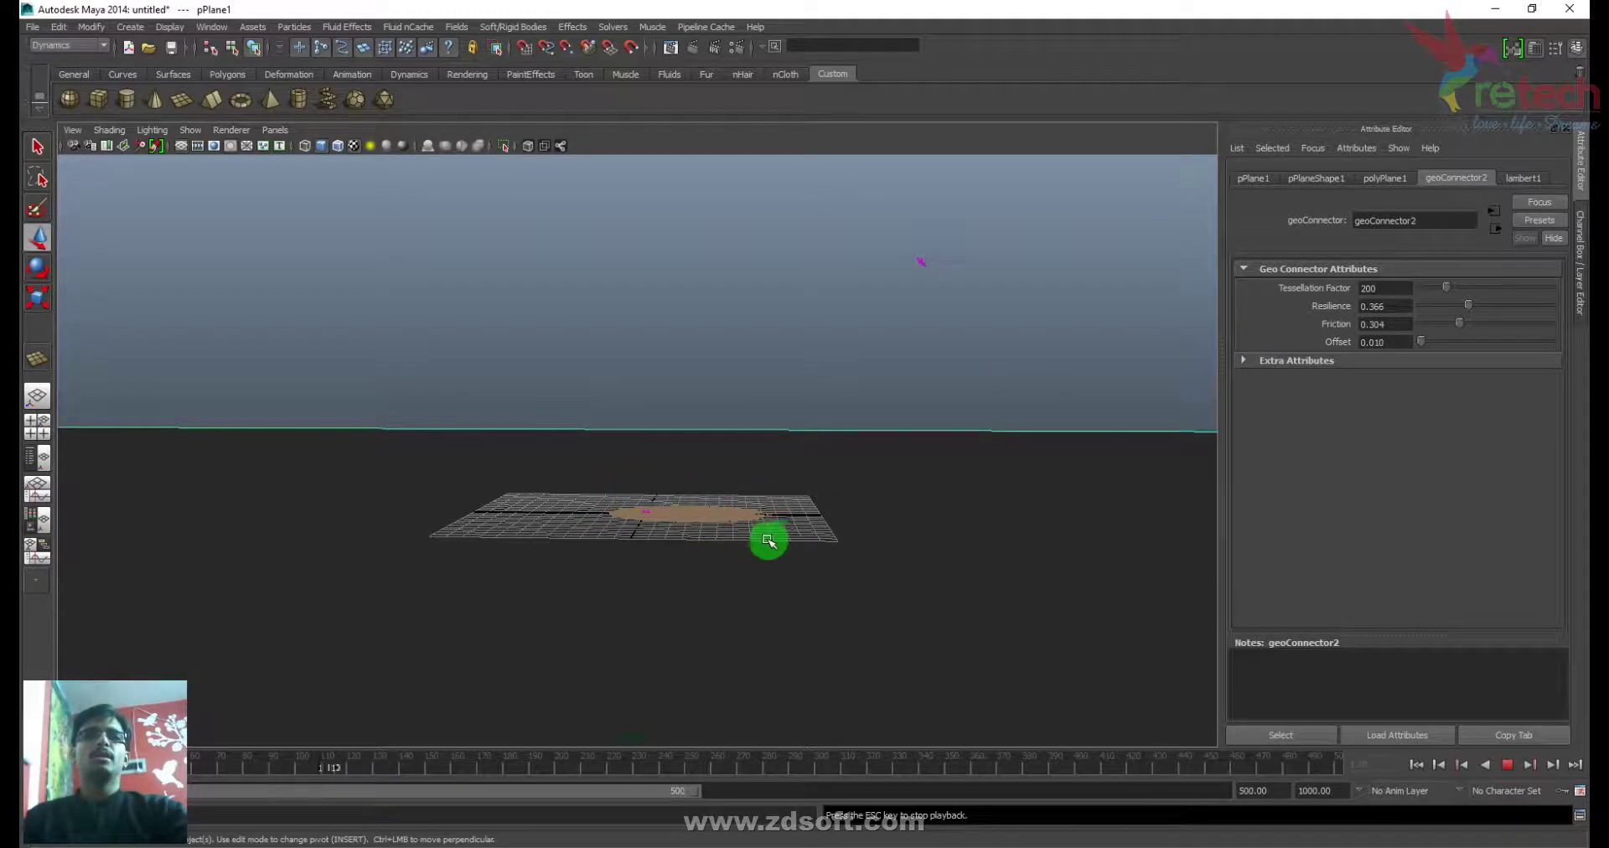
{"action": "left_click", "coordinate": [1506, 765]}
{"action": "left_click", "coordinate": [1416, 765]}
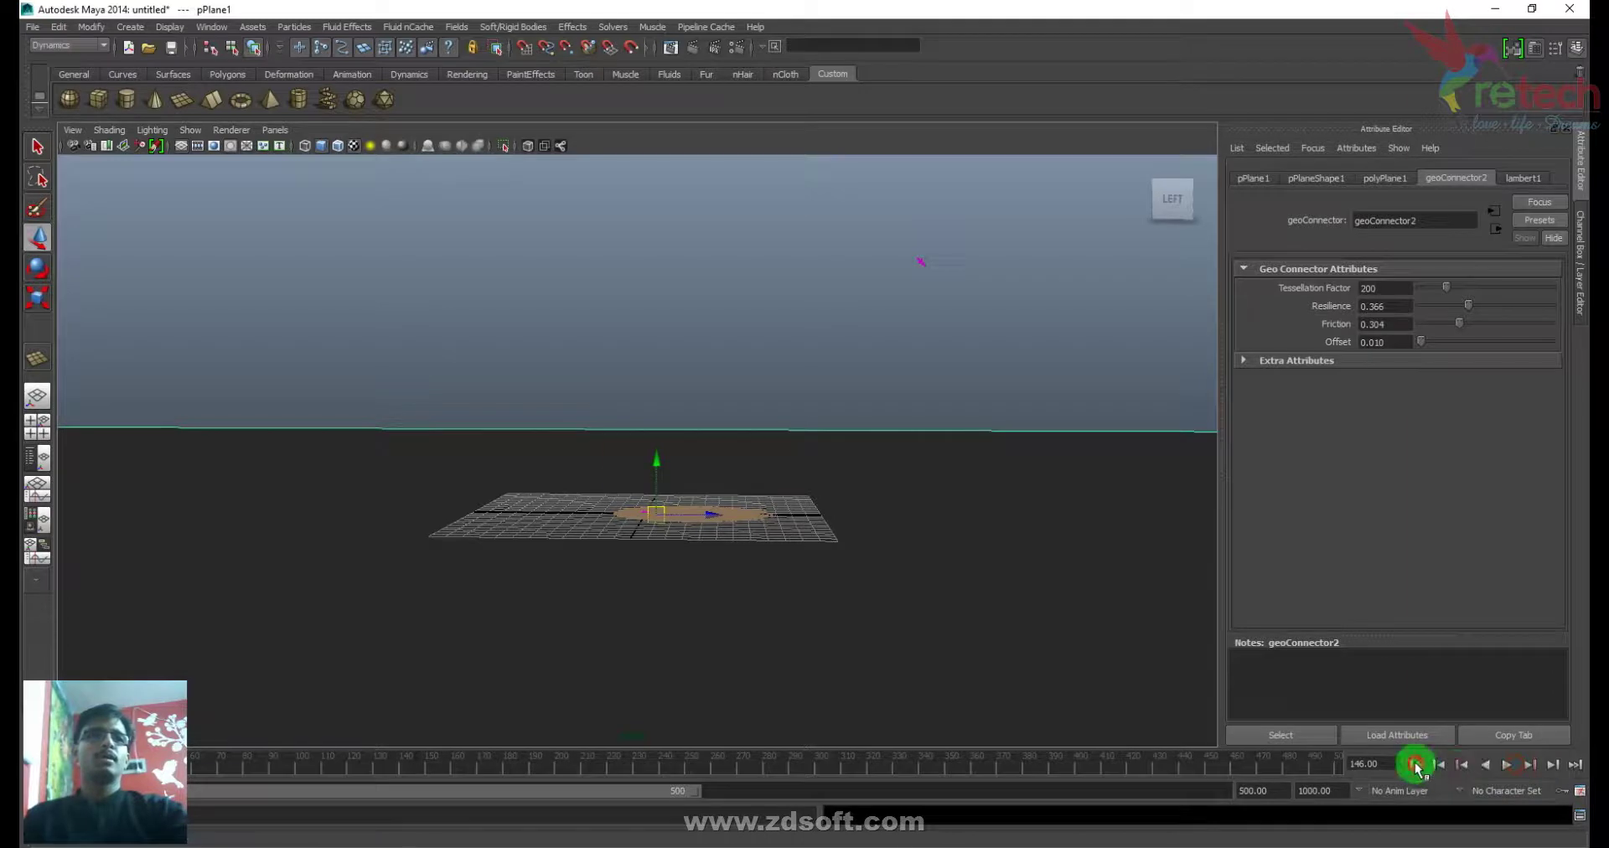
- Set the Newton field's Magnitude to 500 and play the simulation from frame 1 to frame 80
{"action": "left_click", "coordinate": [922, 263]}
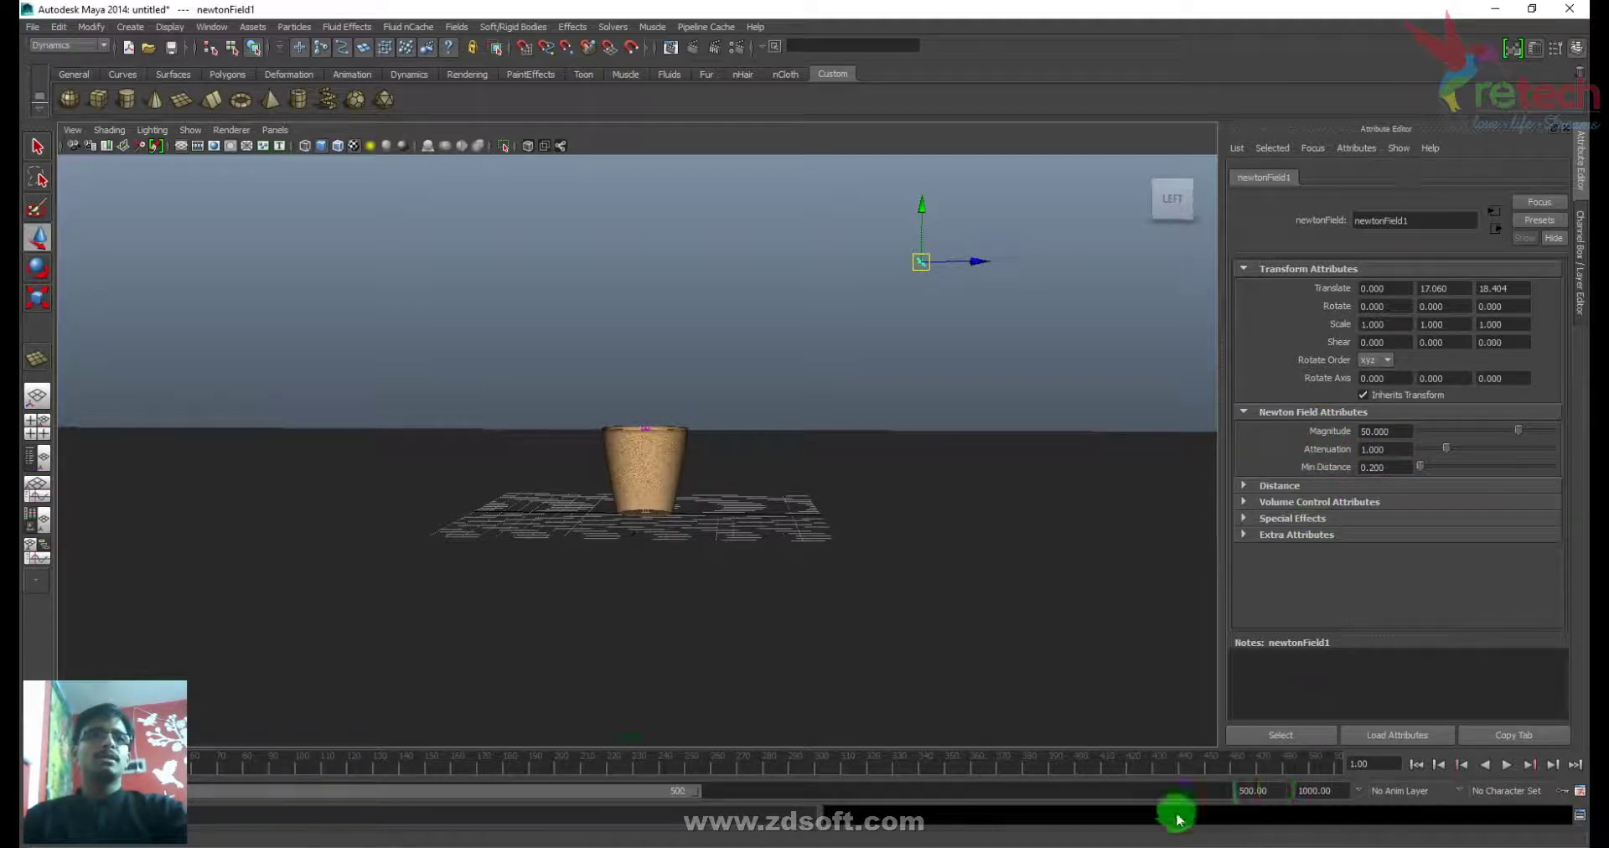
{"action": "double_click", "coordinate": [1391, 430]}
{"action": "type", "text": "500"}
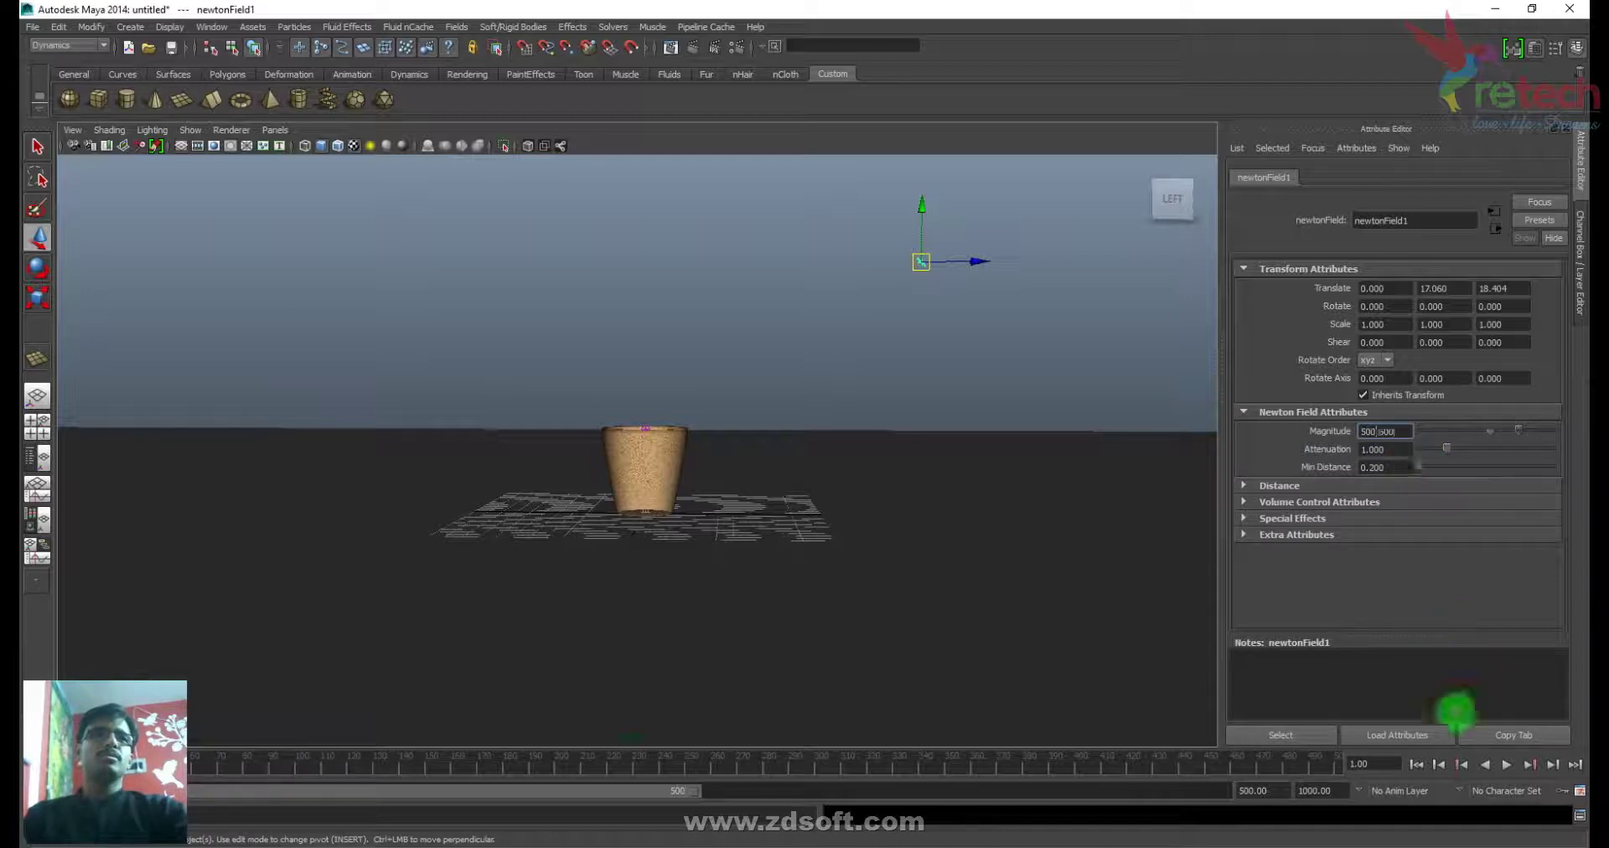
{"action": "left_click", "coordinate": [1505, 764]}
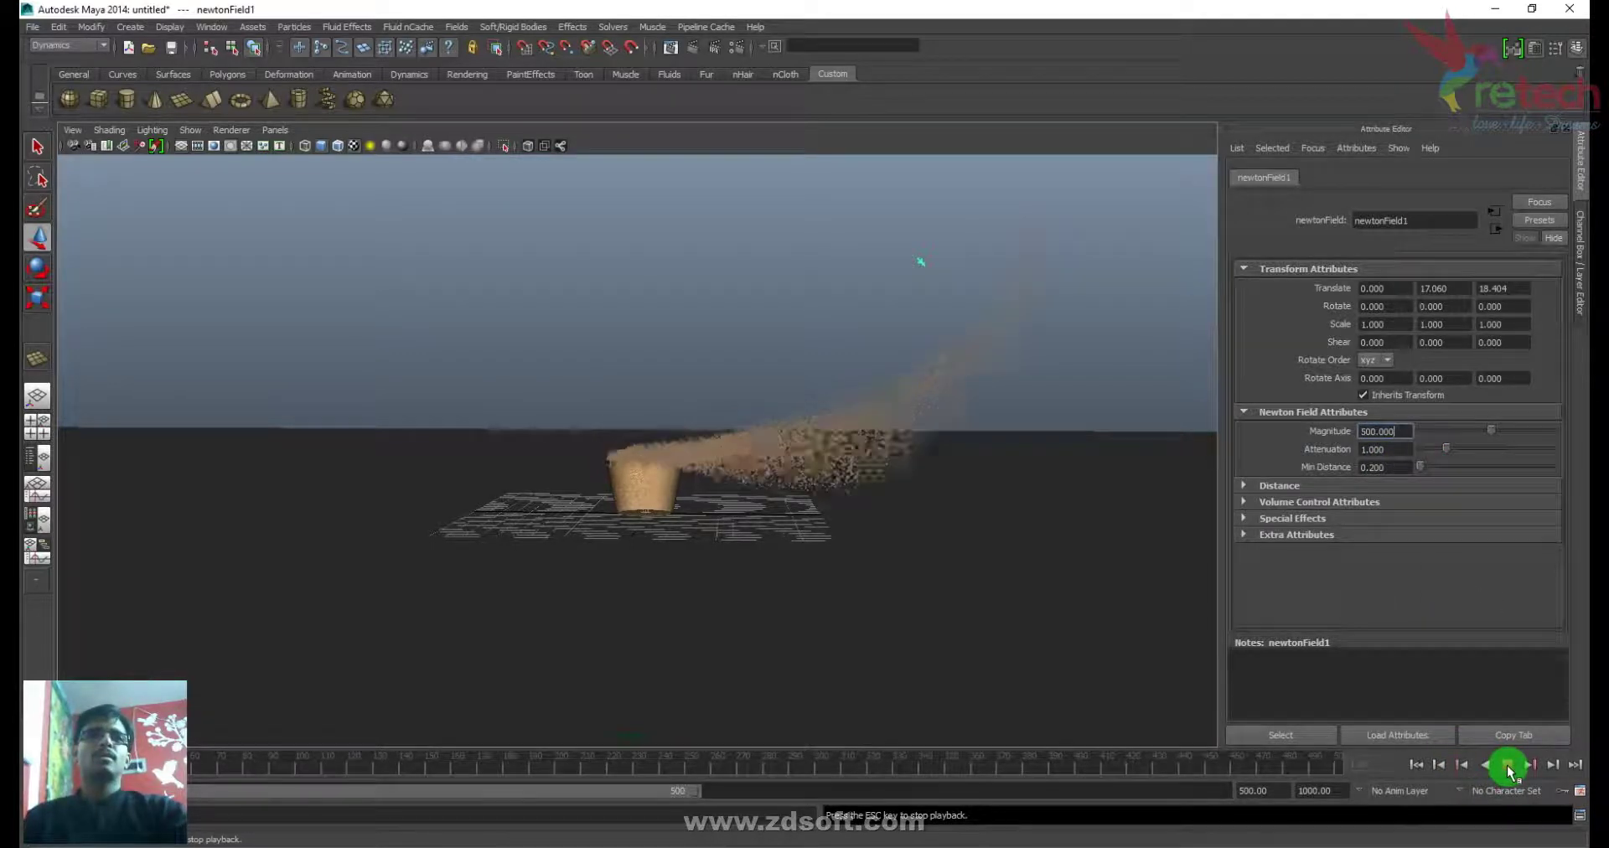
{"action": "left_click", "coordinate": [1508, 765]}
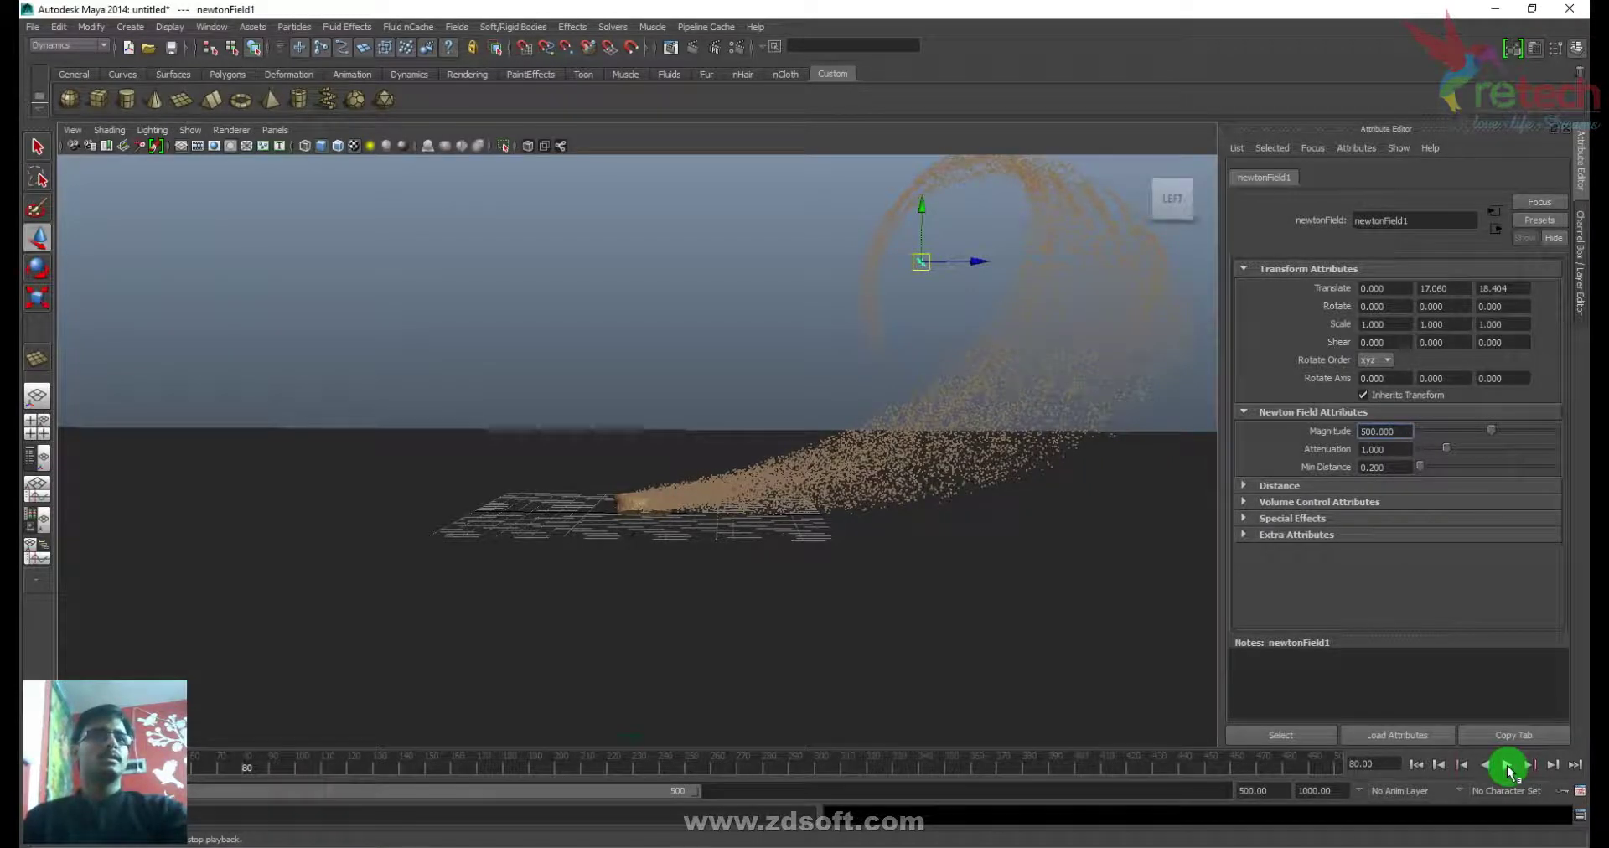
- Set the Newton field's Magnitude to 1000 and replay the simulation twice from frame 1, stopping at frame 93
{"action": "type", "text": "1"}
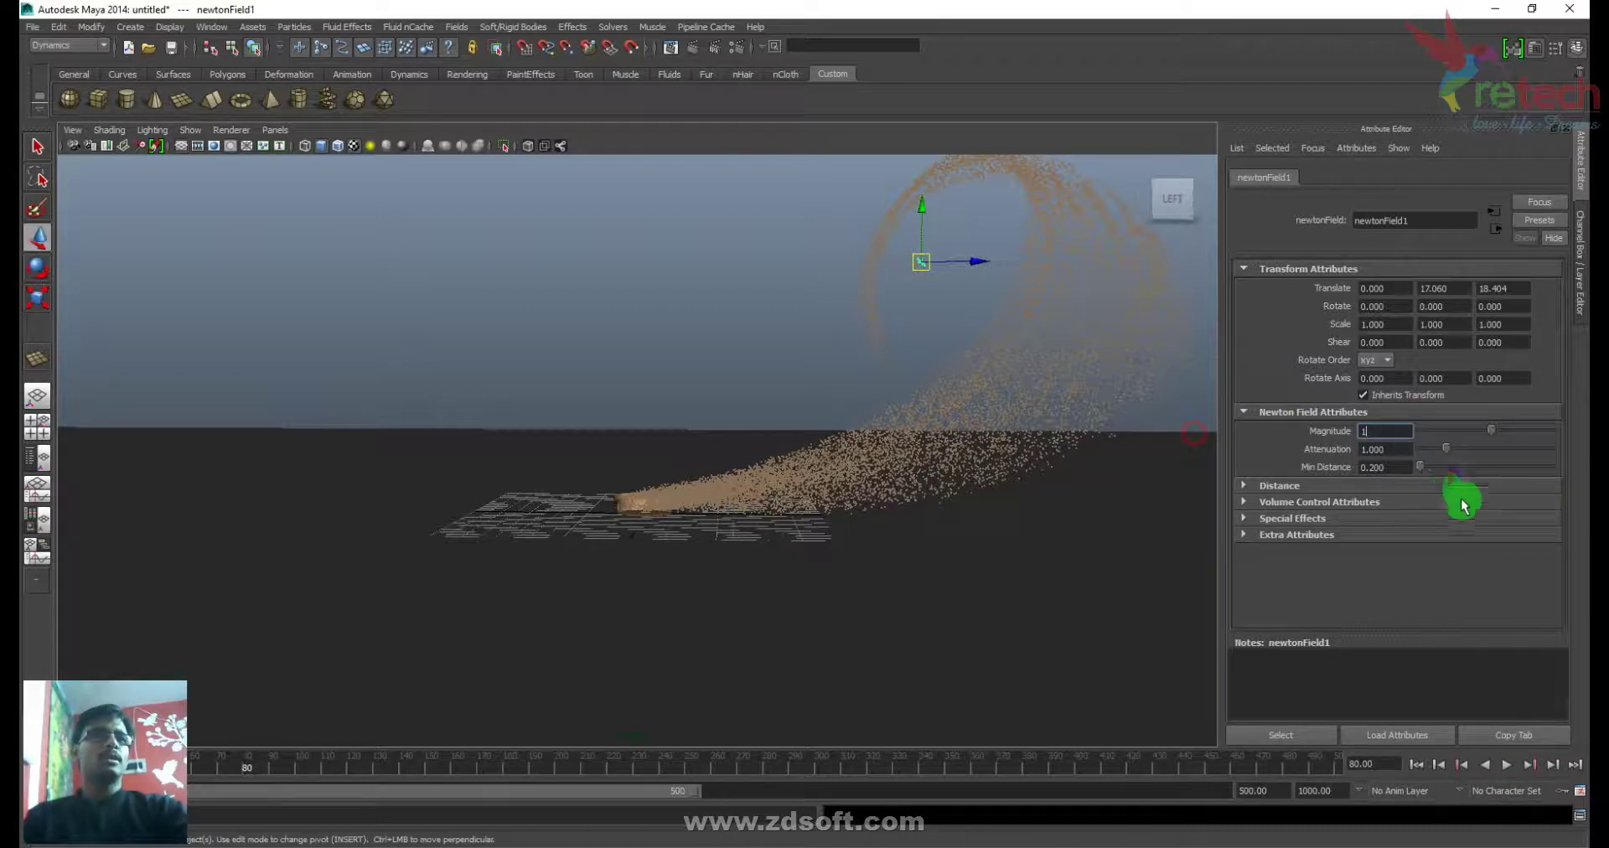
{"action": "type", "text": "000"}
{"action": "key", "text": "Return"}
{"action": "left_click", "coordinate": [1416, 764]}
{"action": "left_click", "coordinate": [1508, 765]}
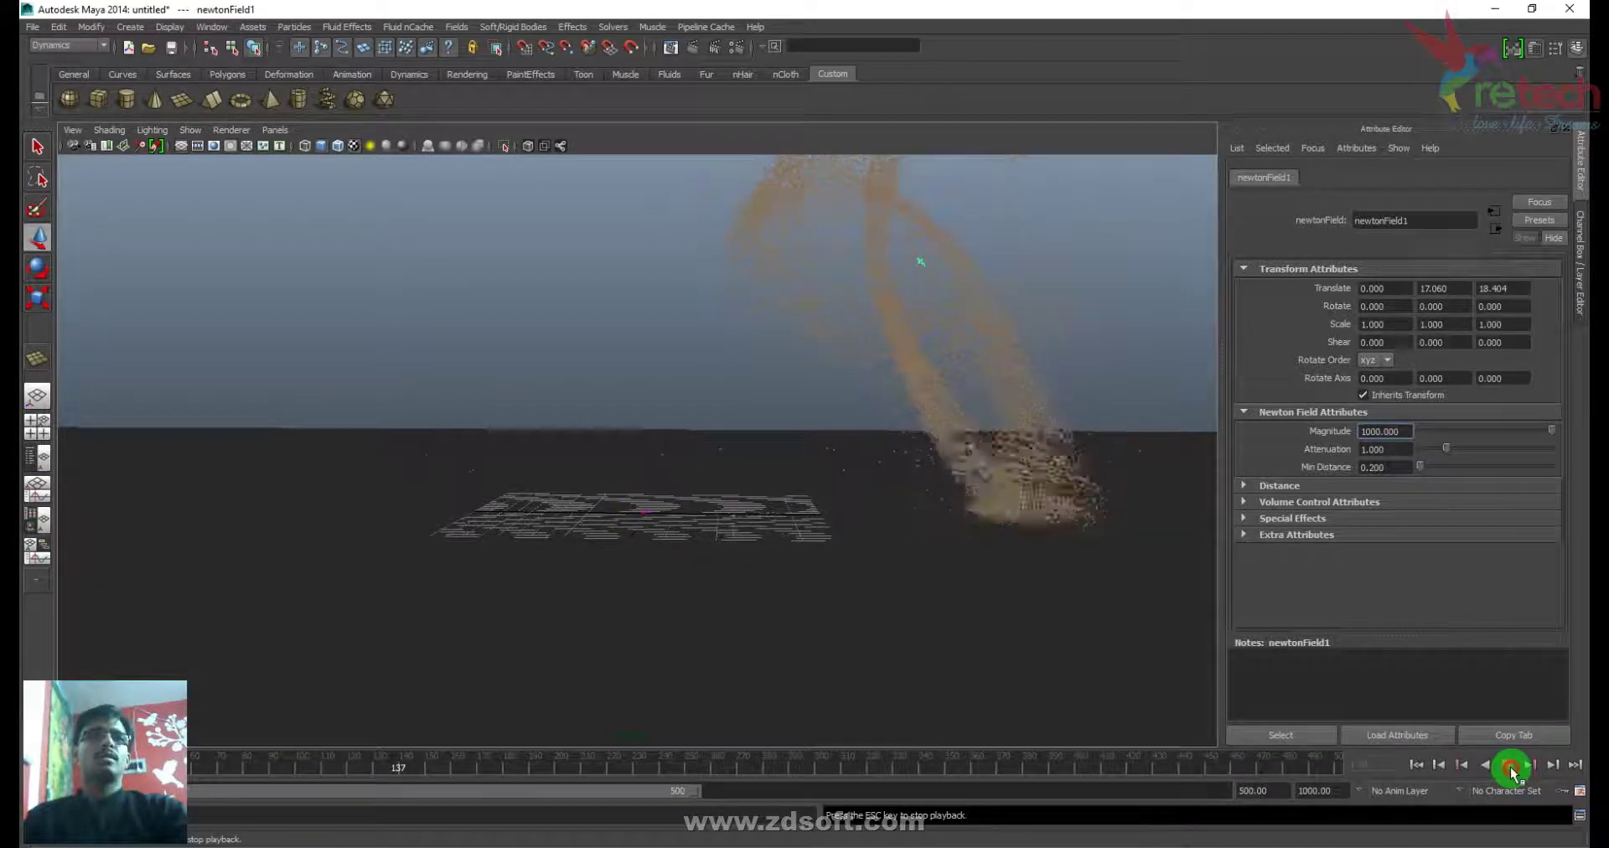
{"action": "left_click", "coordinate": [1509, 765]}
{"action": "left_click", "coordinate": [1414, 765]}
{"action": "left_click", "coordinate": [1507, 765]}
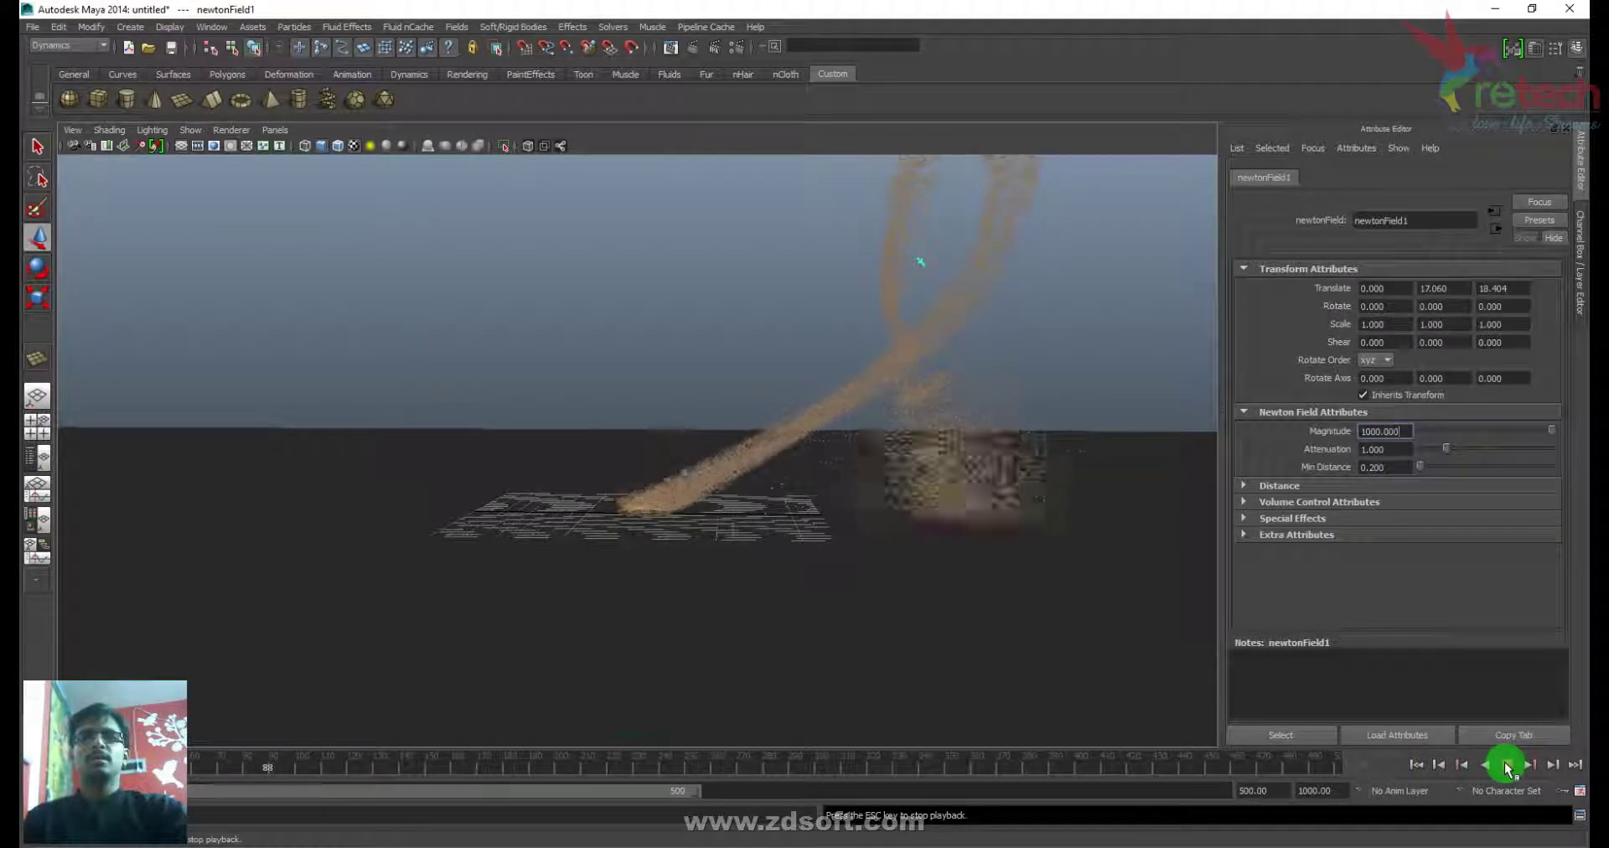
{"action": "left_click", "coordinate": [1509, 766]}
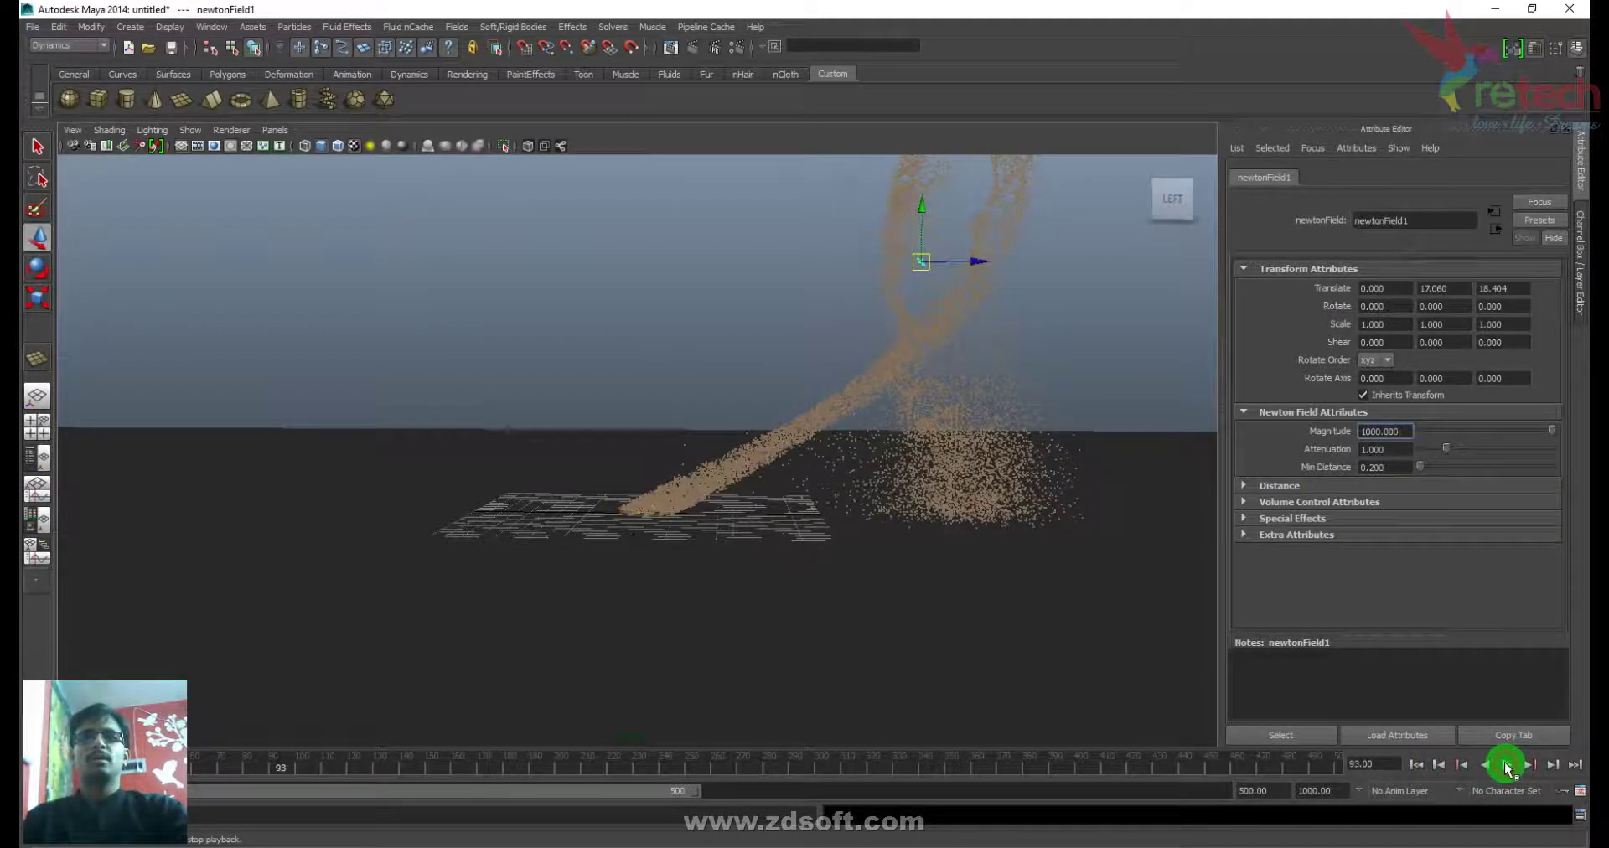
- Set a key on the Newton field's Magnitude at frame 90 with the value 1000
{"action": "left_click", "coordinate": [275, 769]}
{"action": "left_click", "coordinate": [271, 771]}
{"action": "left_click", "coordinate": [1280, 312]}
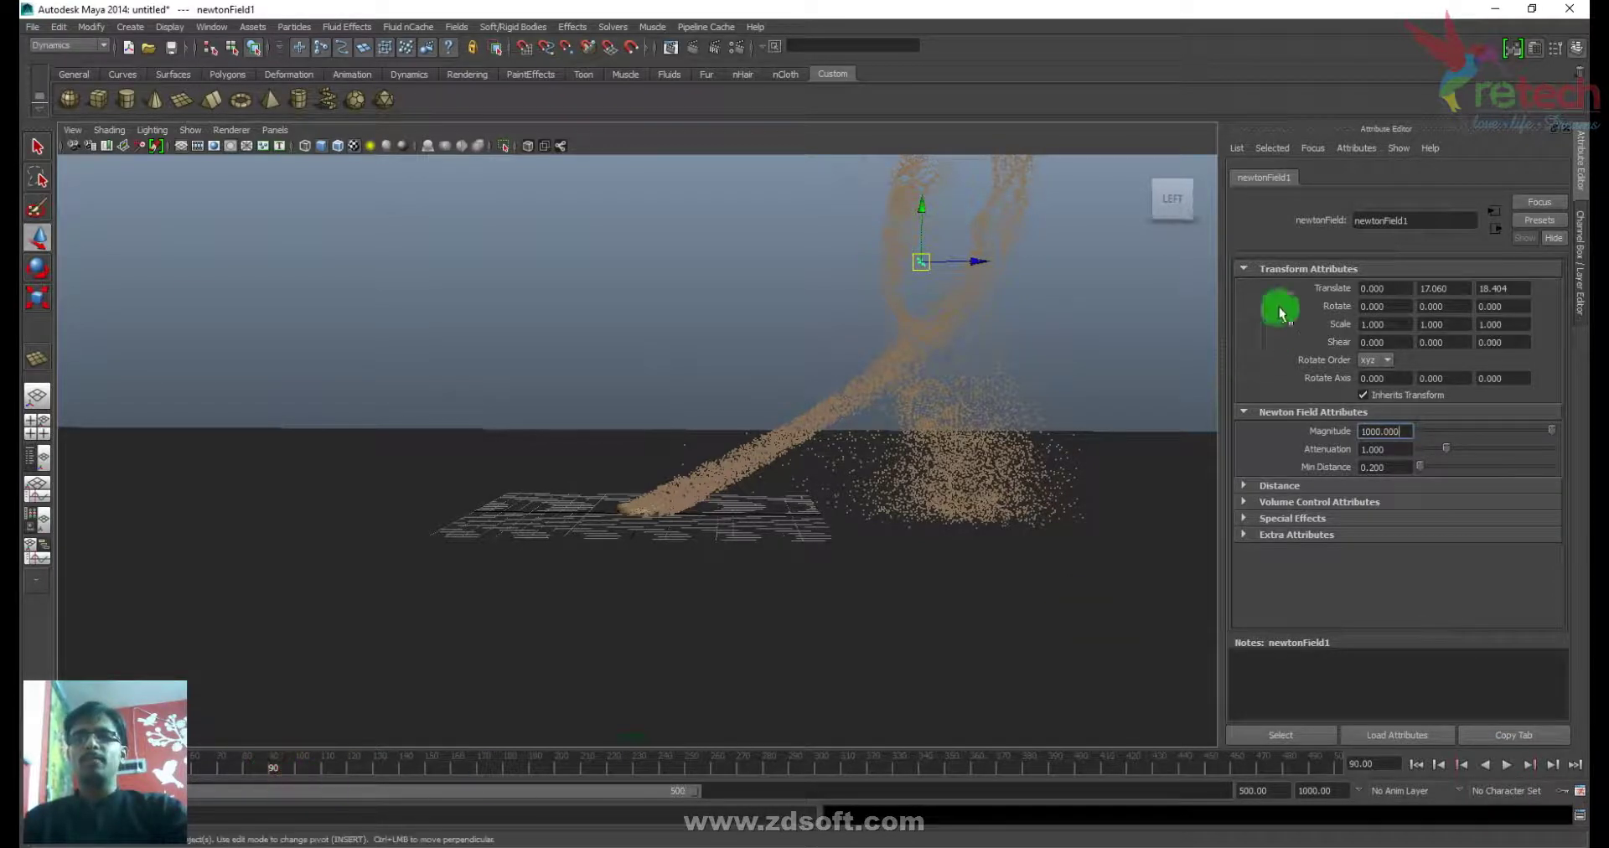
{"action": "right_click", "coordinate": [1329, 441]}
{"action": "left_click", "coordinate": [1366, 457]}
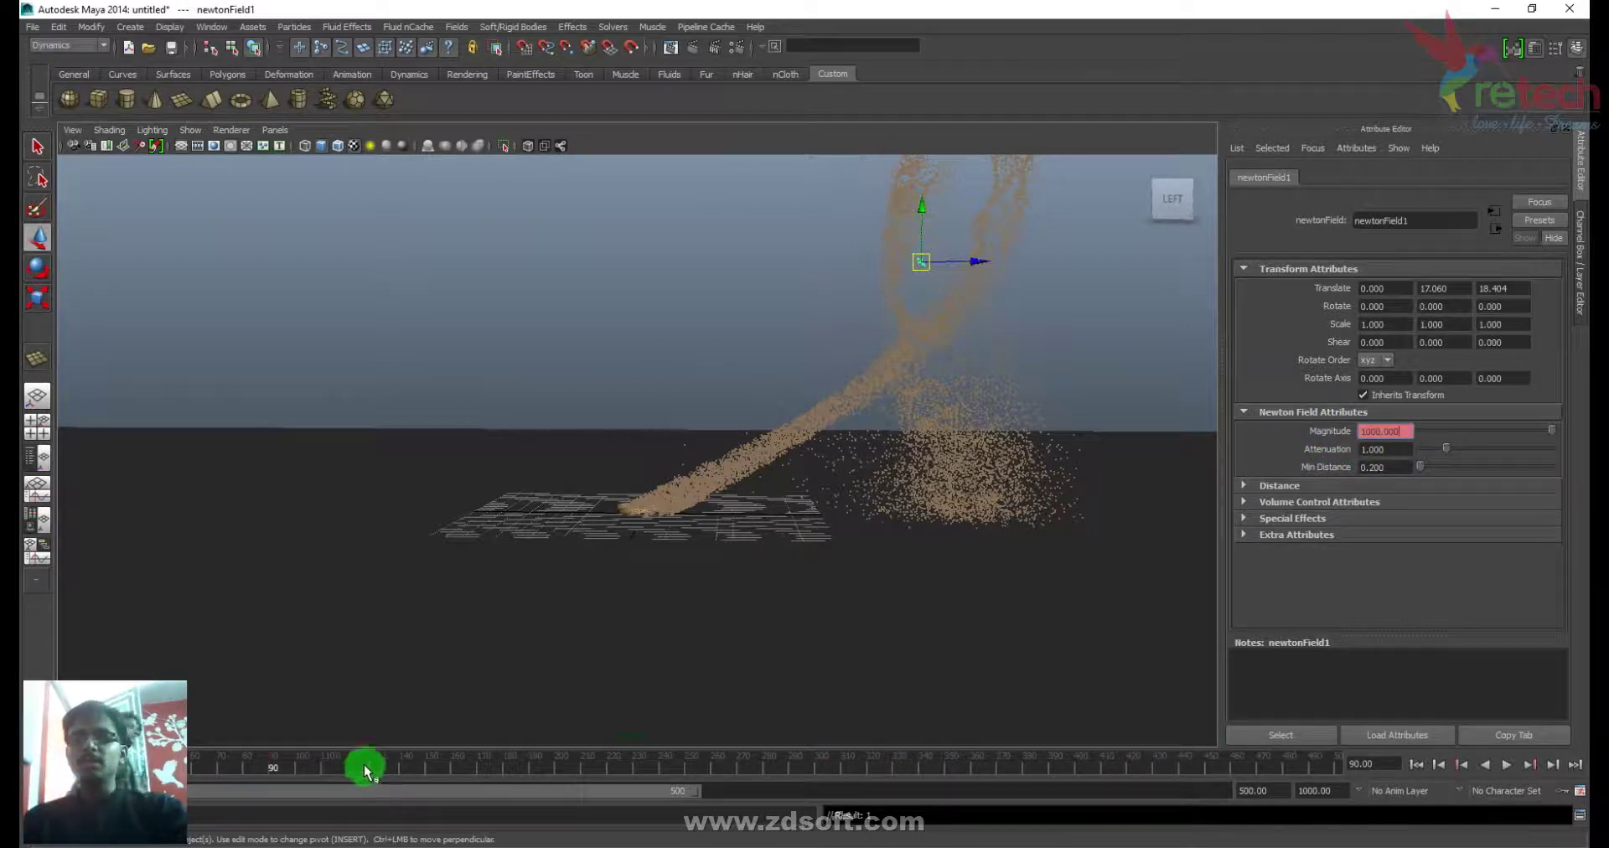
- Set a key on the Newton field's Magnitude at frame 120 with the value 0
{"action": "left_click_drag", "start_coordinate": [423, 769], "coordinate": [430, 768]}
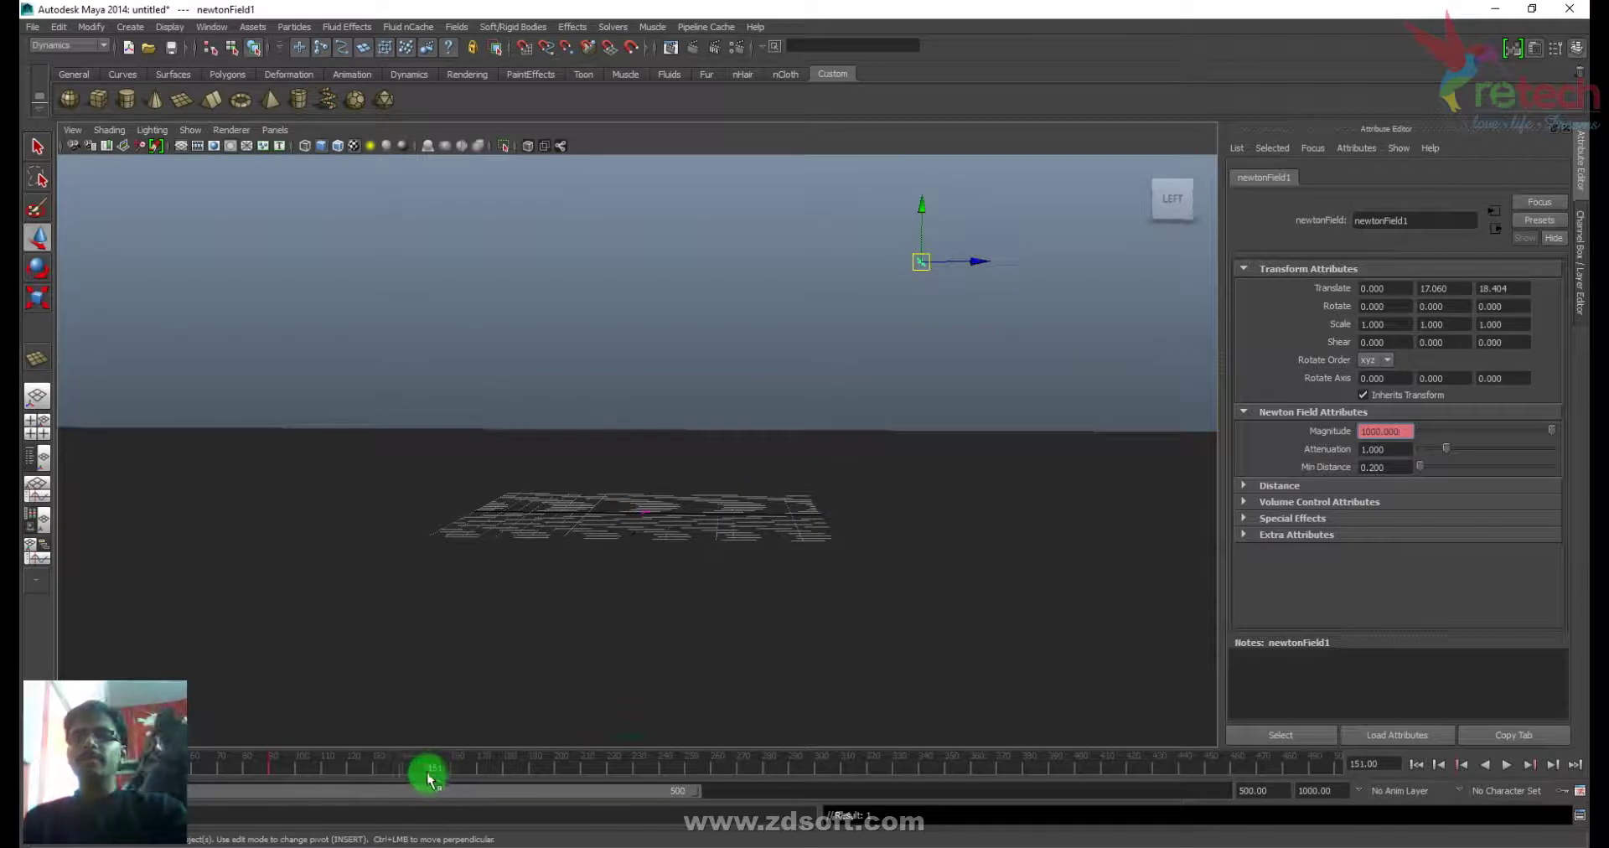
{"action": "left_click", "coordinate": [350, 769]}
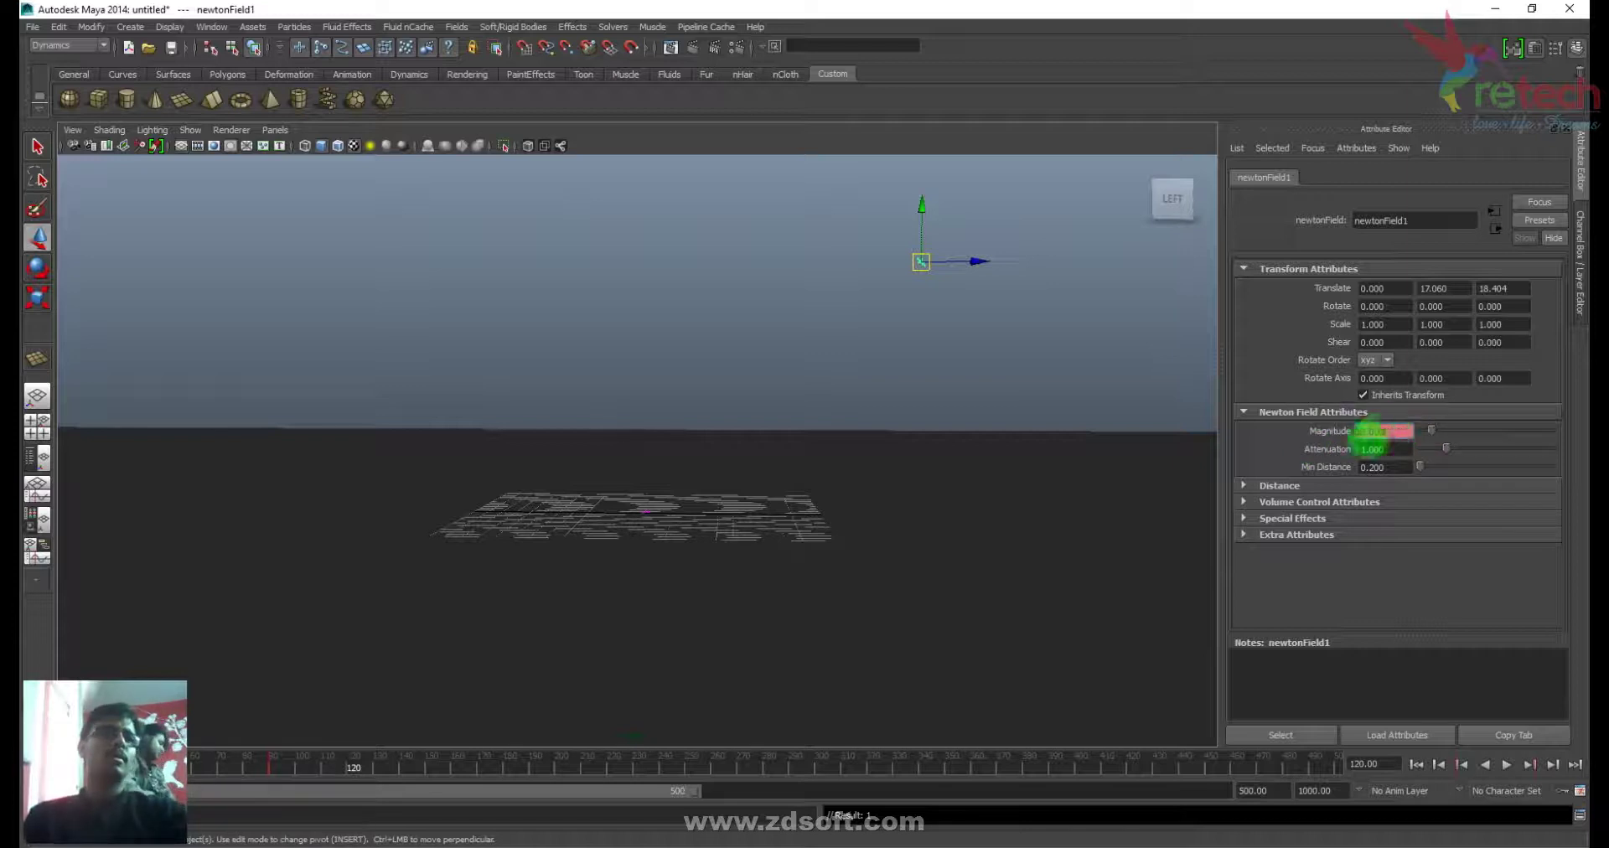
{"action": "right_click", "coordinate": [1329, 436]}
{"action": "left_click", "coordinate": [1365, 456]}
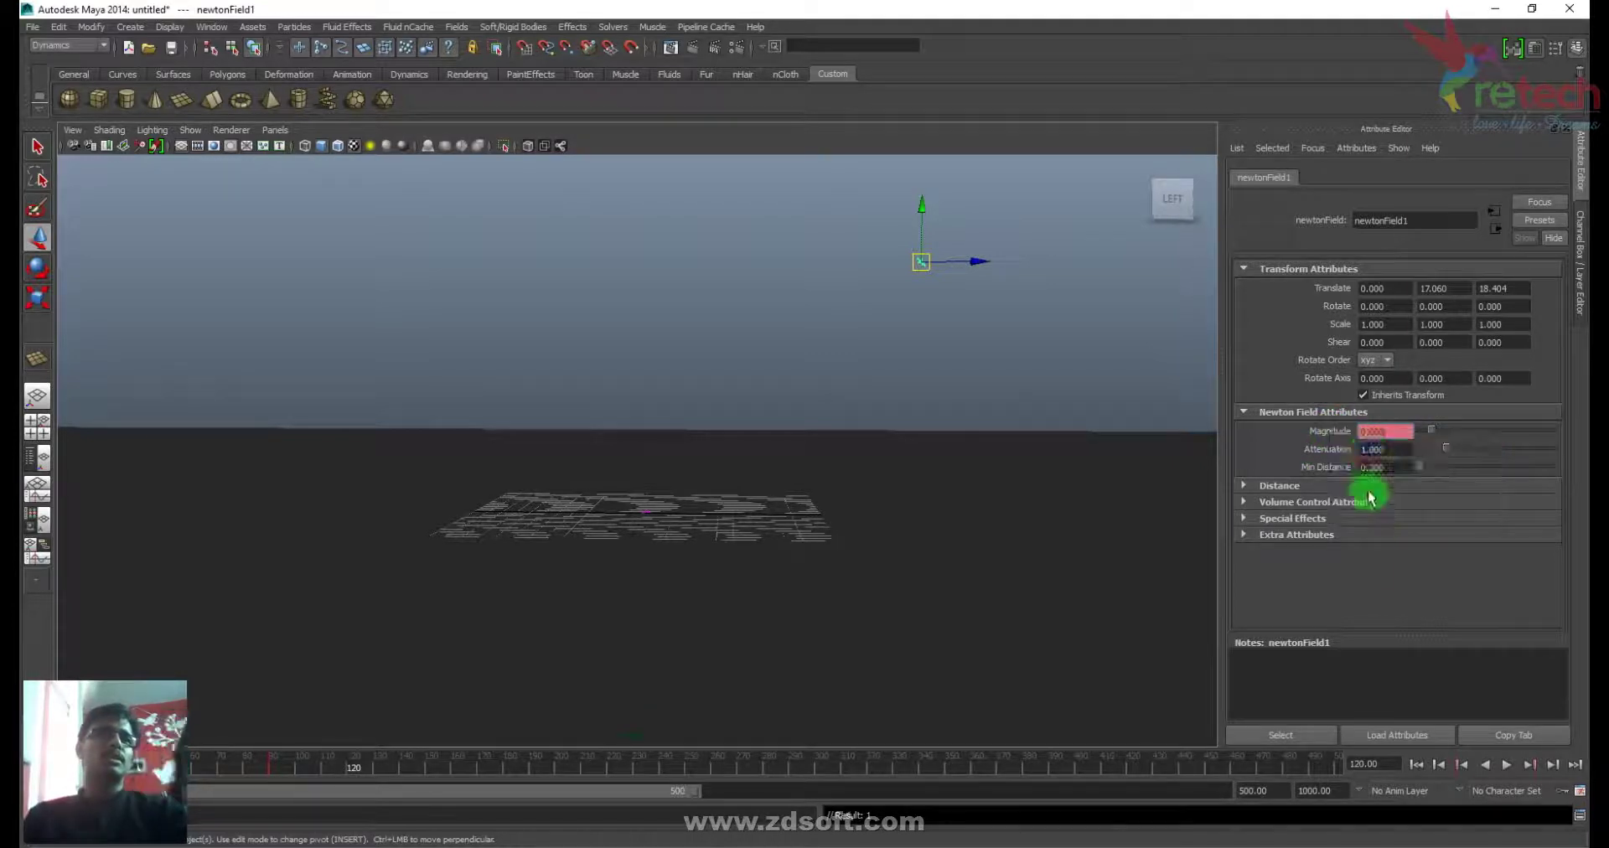
- Play the keyed simulation from frame 1, inspect the dust on the ground from another angle, and replay it to frame 30
{"action": "left_click", "coordinate": [1429, 769]}
{"action": "left_click", "coordinate": [1507, 766]}
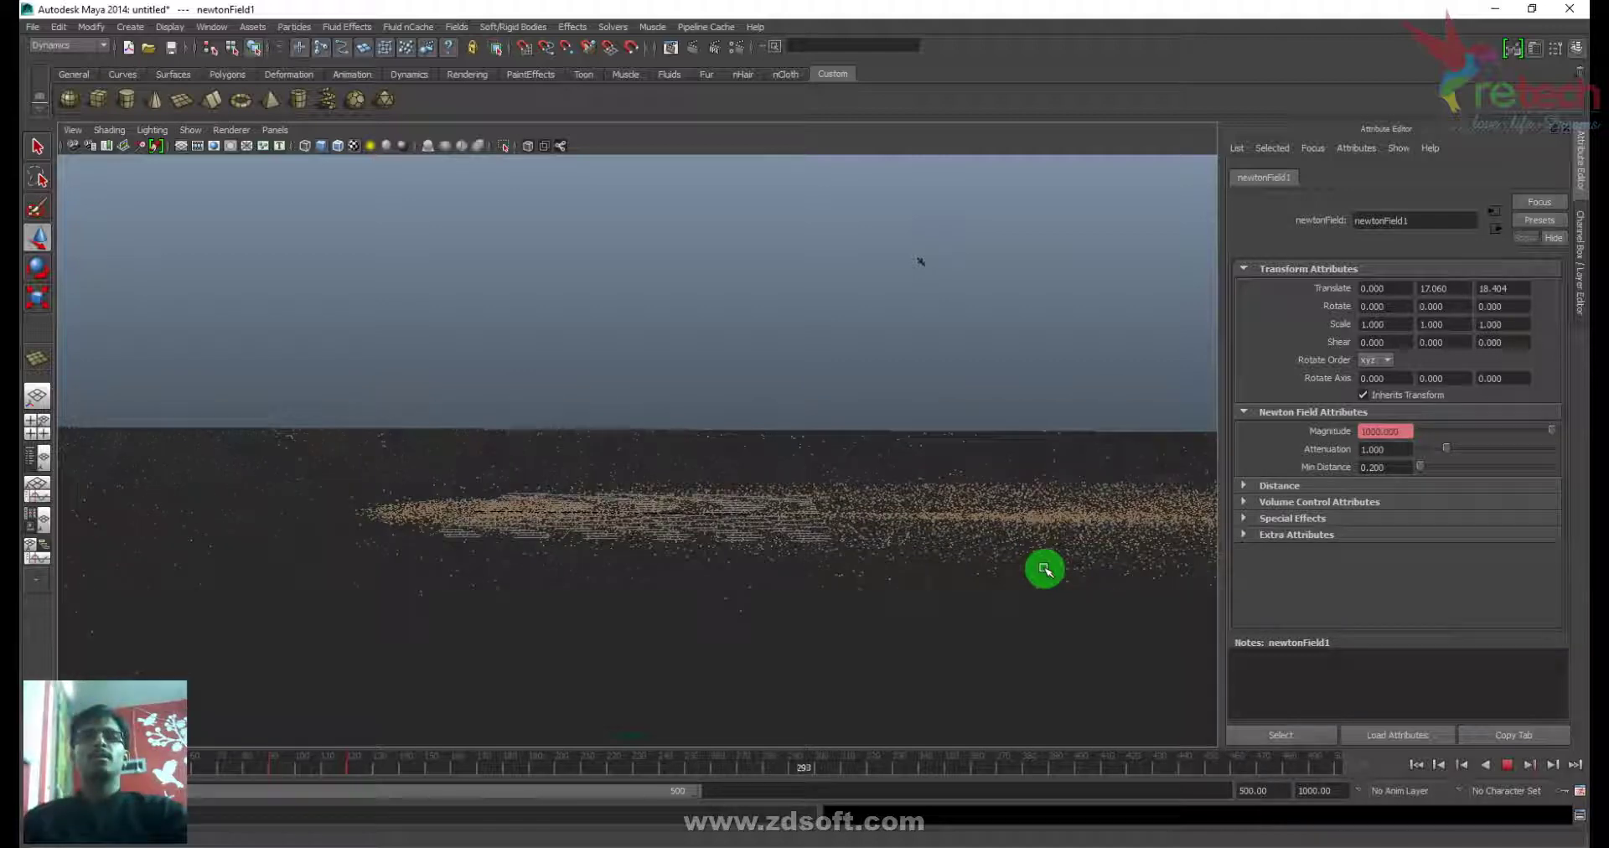
{"action": "left_click_drag", "start_coordinate": [919, 506], "coordinate": [1037, 513], "text": "alt"}
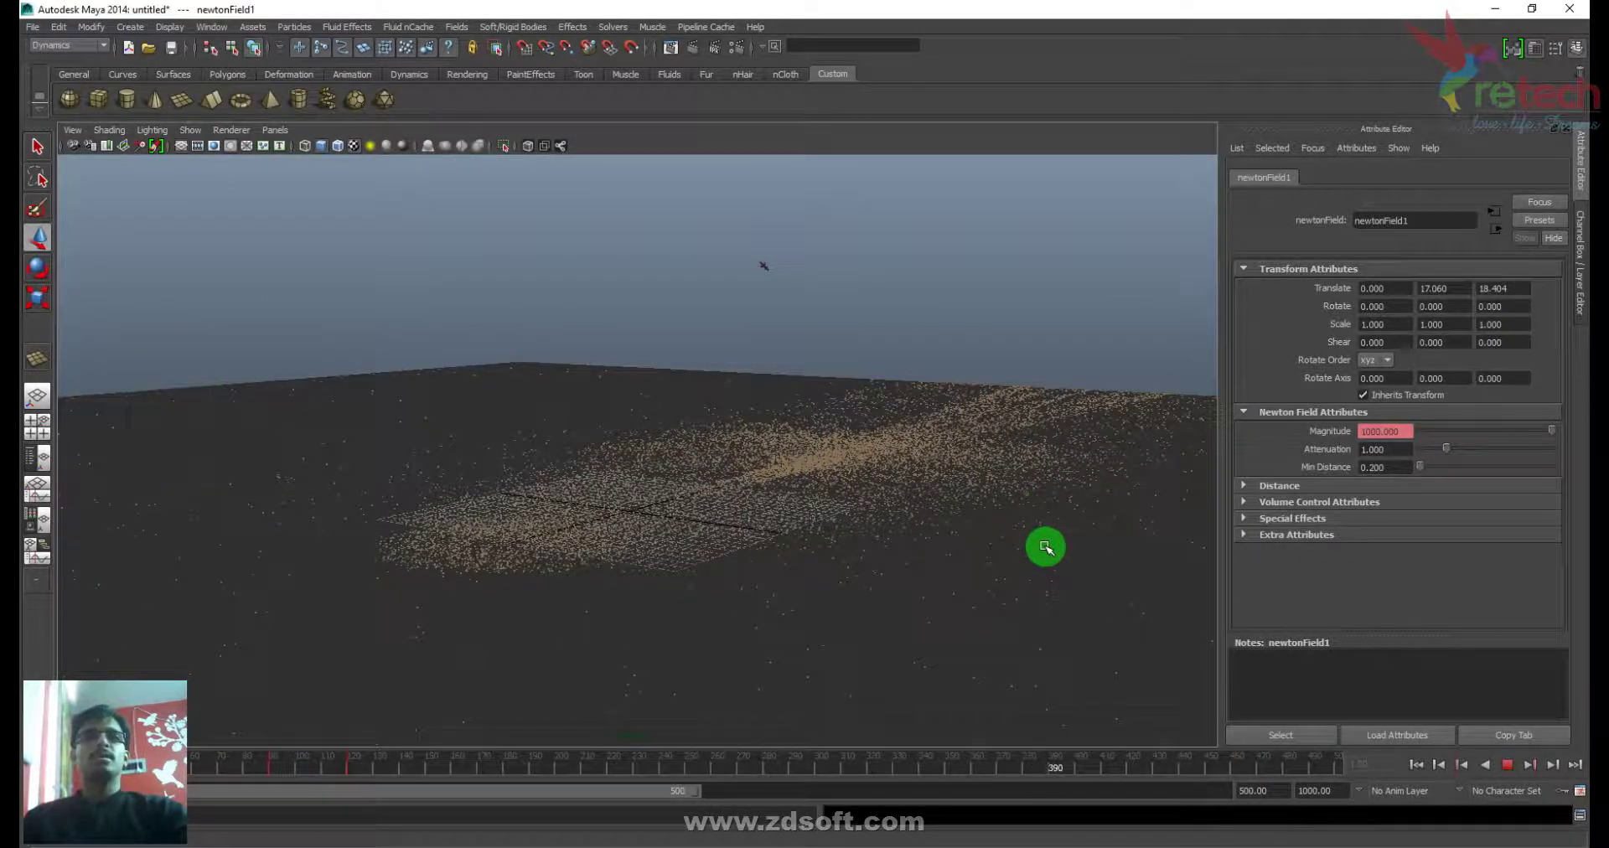
{"action": "left_click", "coordinate": [1046, 547]}
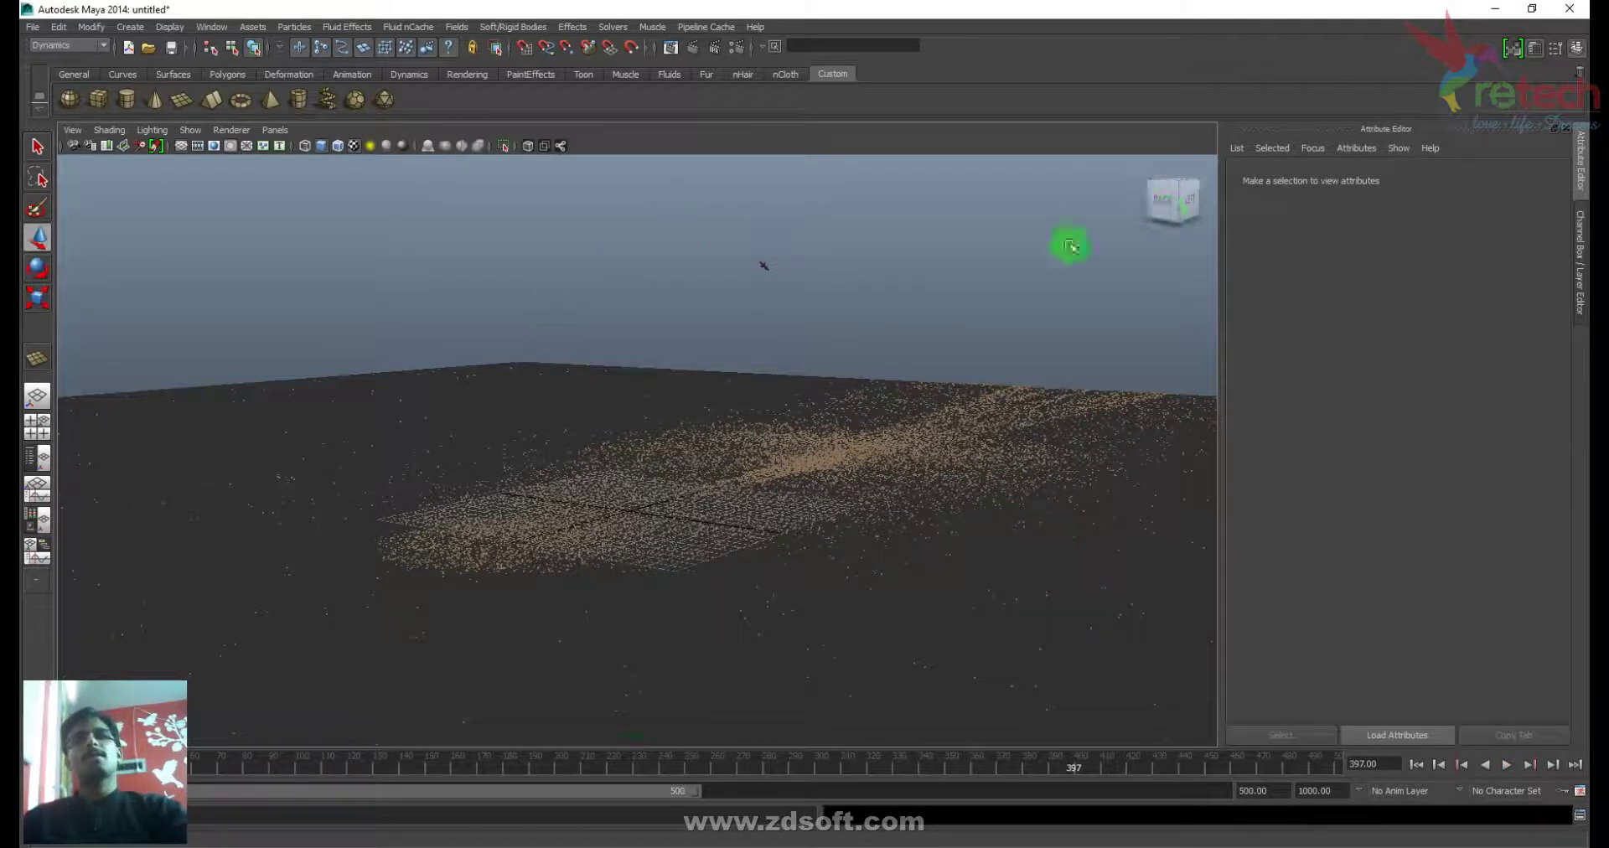
{"action": "left_click", "coordinate": [1415, 764]}
{"action": "left_click", "coordinate": [1492, 764]}
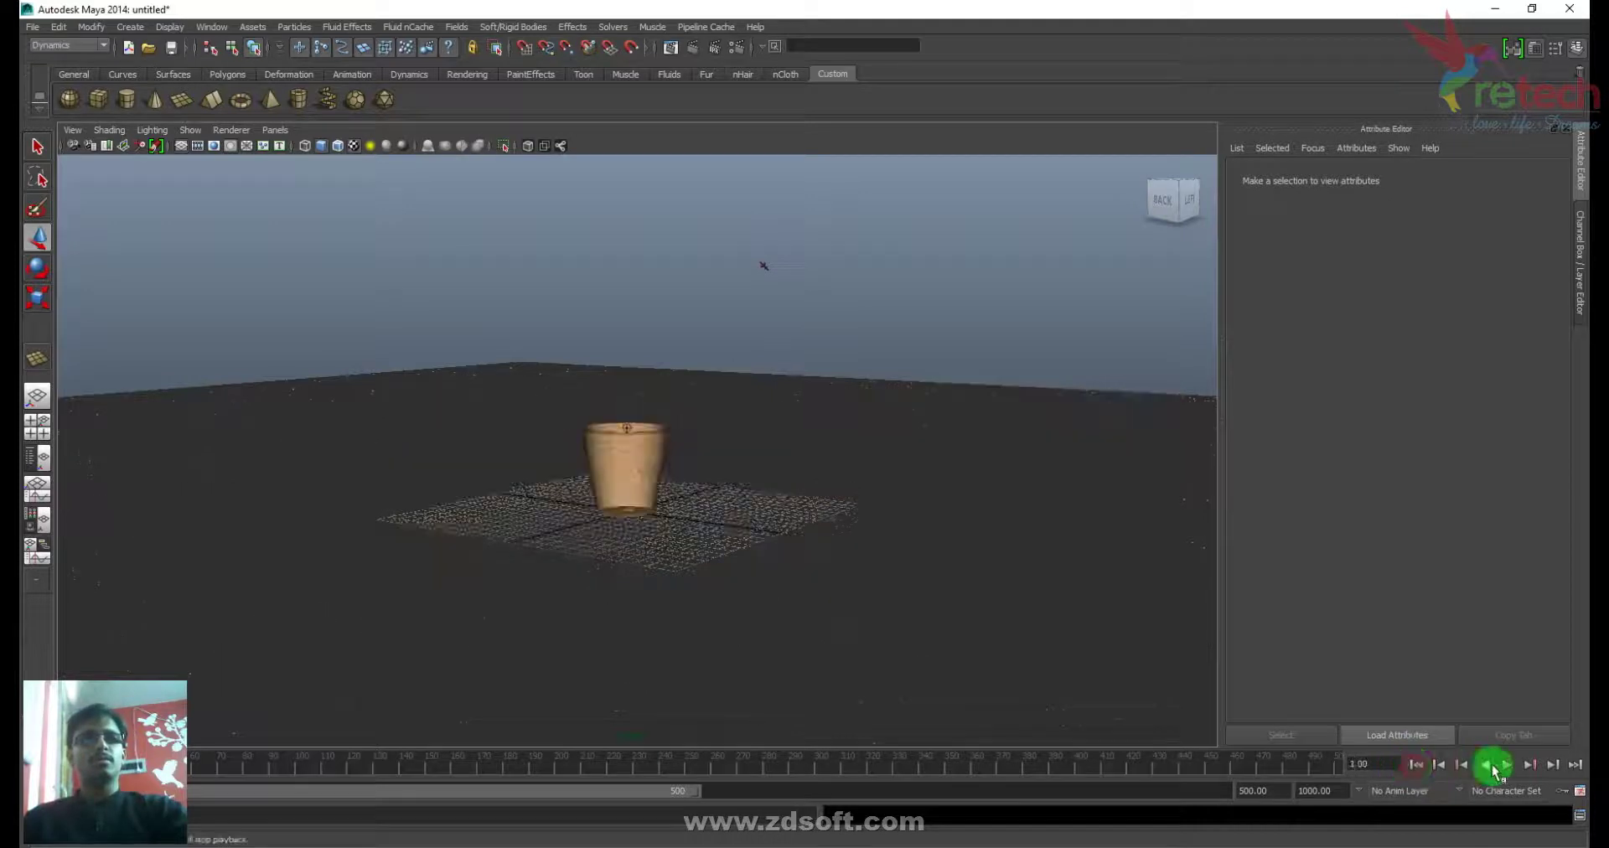
{"action": "left_click", "coordinate": [805, 390]}
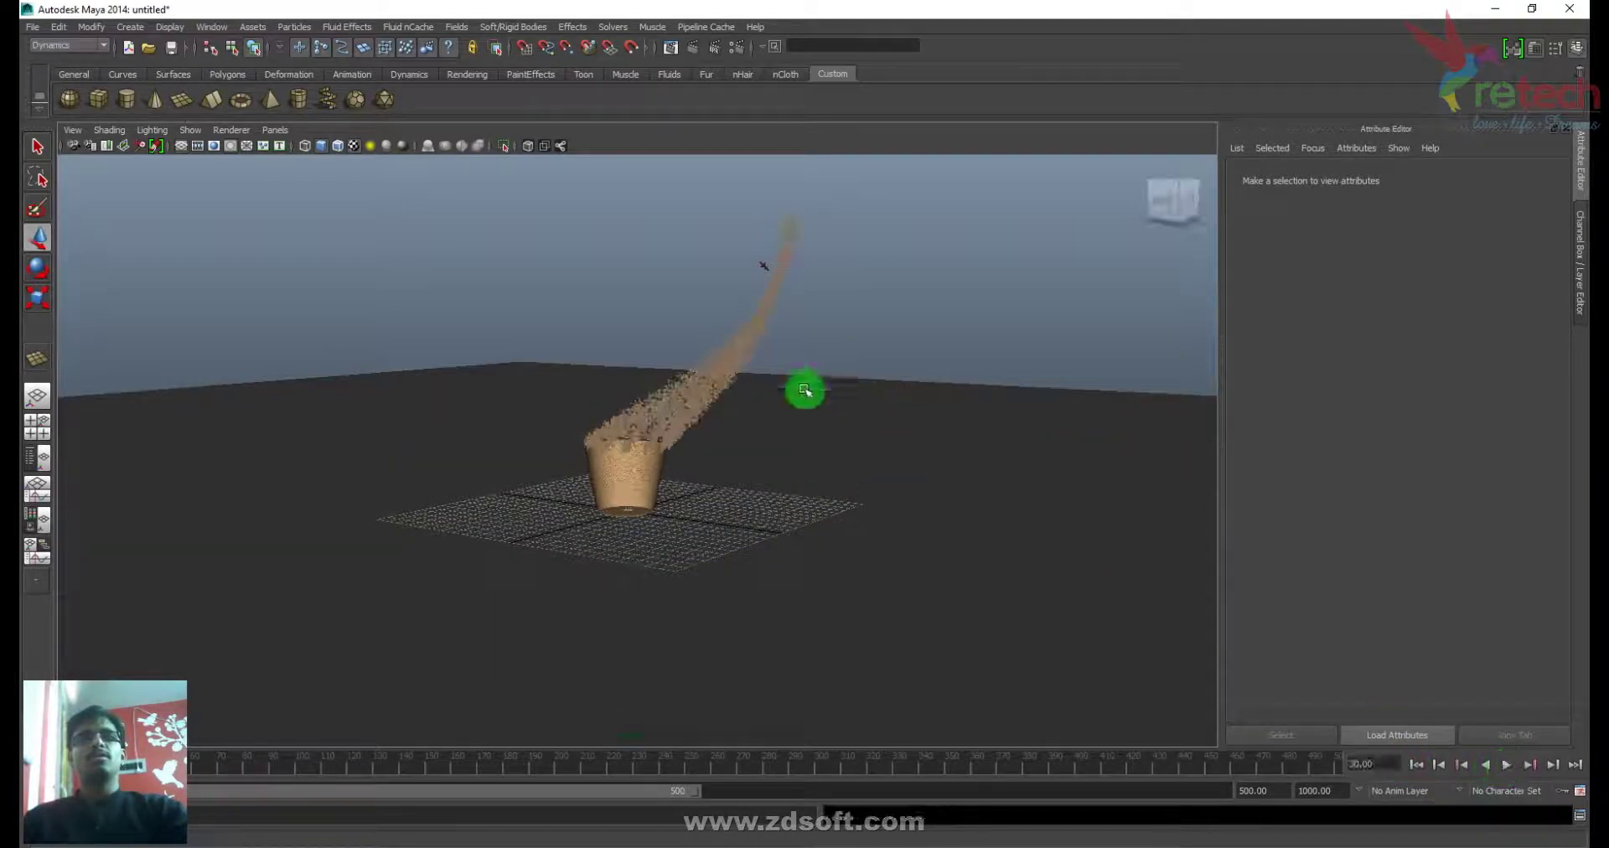
- Set the dust particles' Lifespan Mode to Constant and play the simulation from frame 1 to check it
{"action": "left_click", "coordinate": [800, 320]}
{"action": "left_click_drag", "start_coordinate": [1106, 434], "coordinate": [995, 435], "text": "alt"}
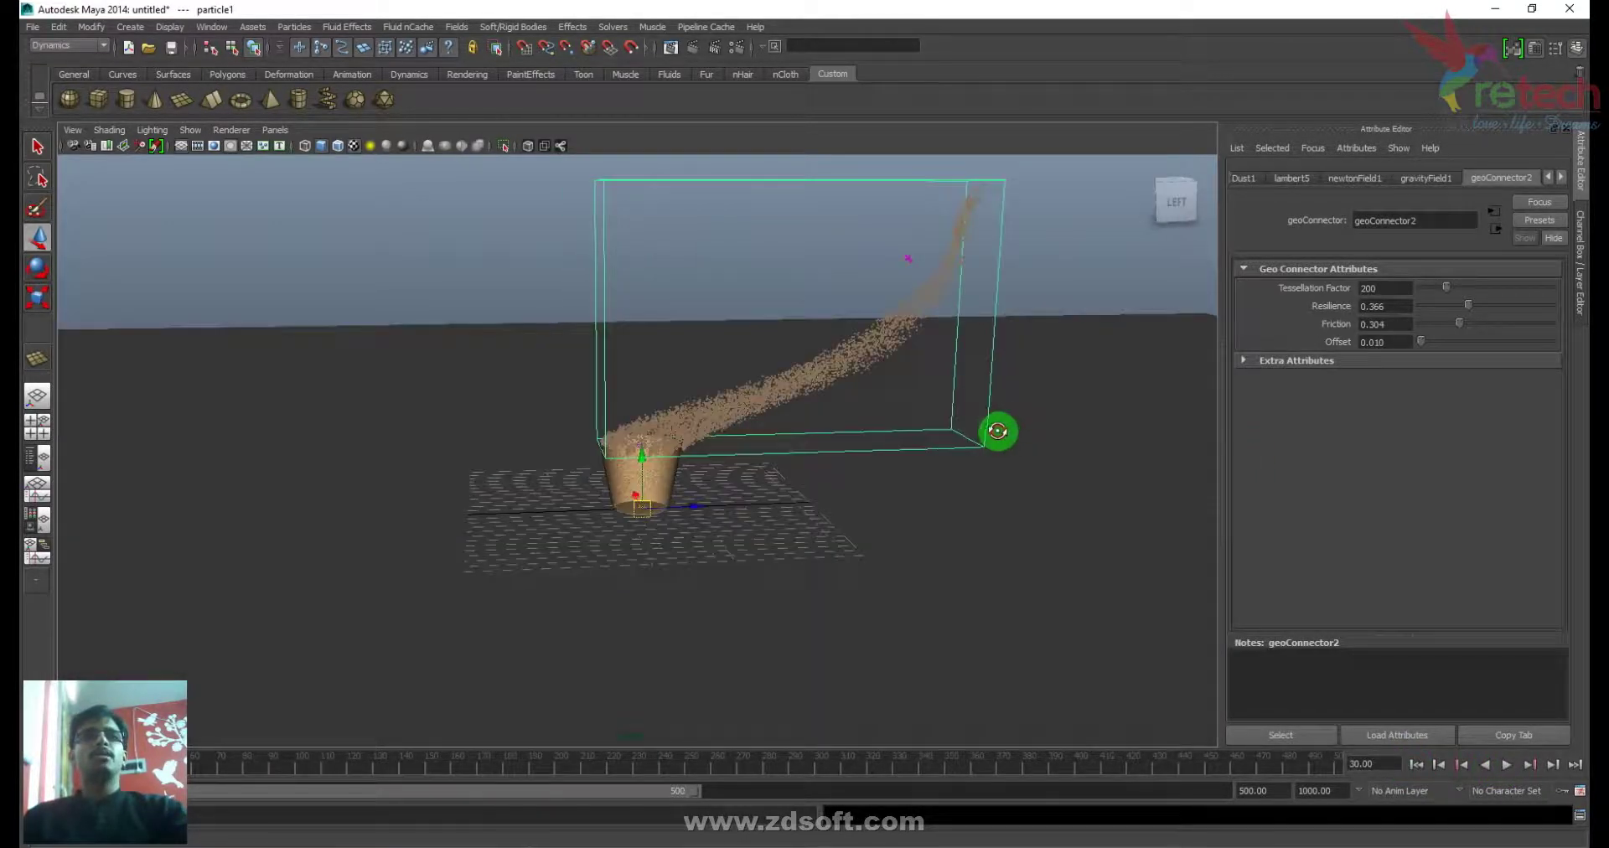
{"action": "left_click", "coordinate": [1244, 178]}
{"action": "left_click", "coordinate": [1234, 179]}
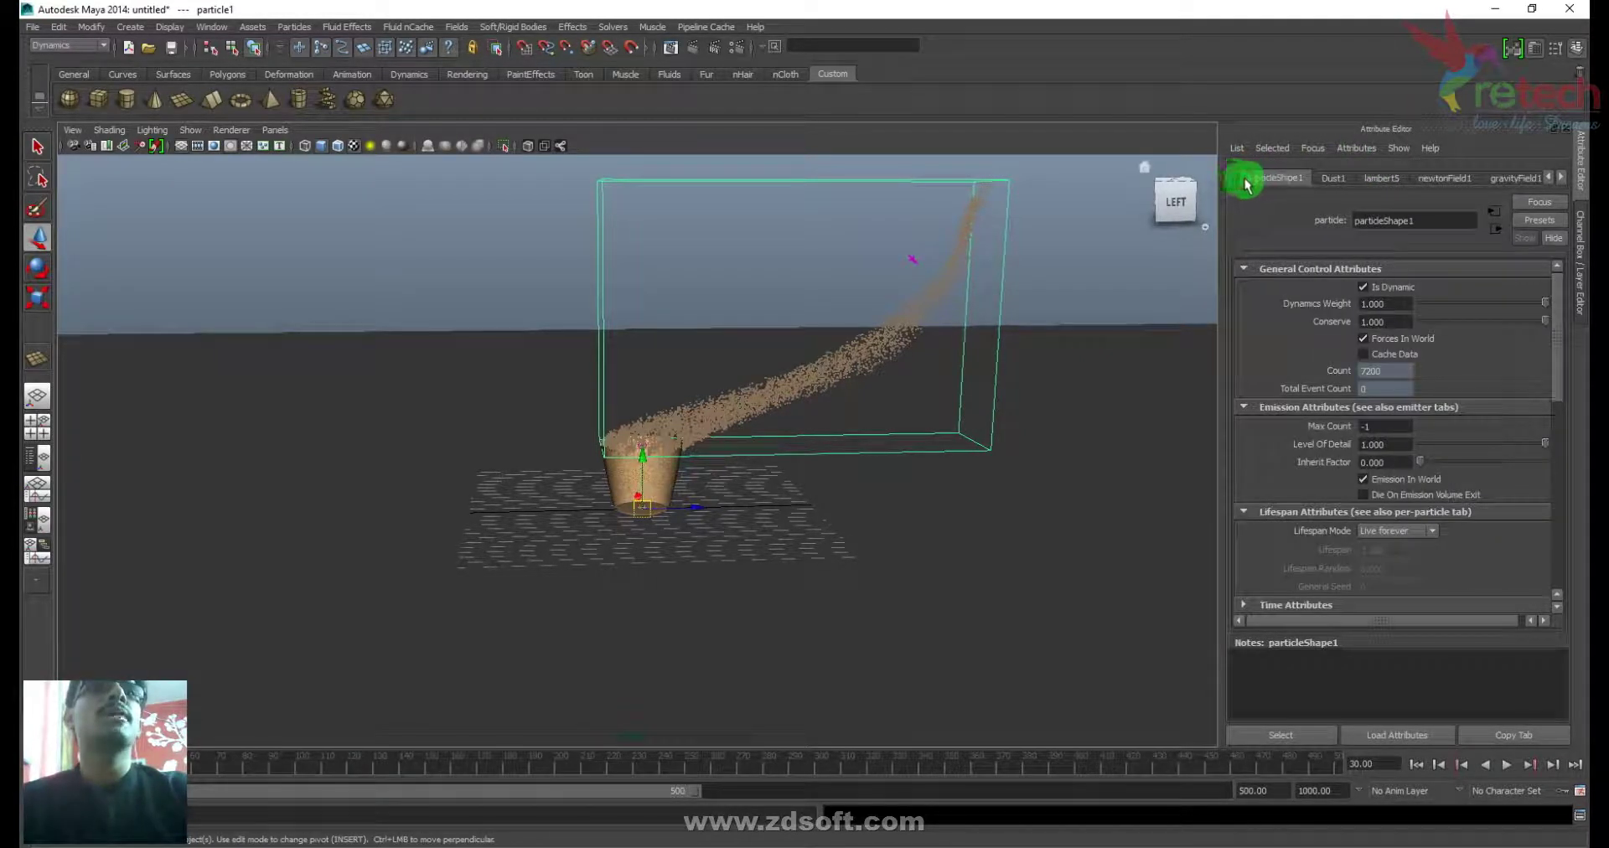
{"action": "left_click", "coordinate": [1406, 537]}
{"action": "left_click", "coordinate": [1407, 548]}
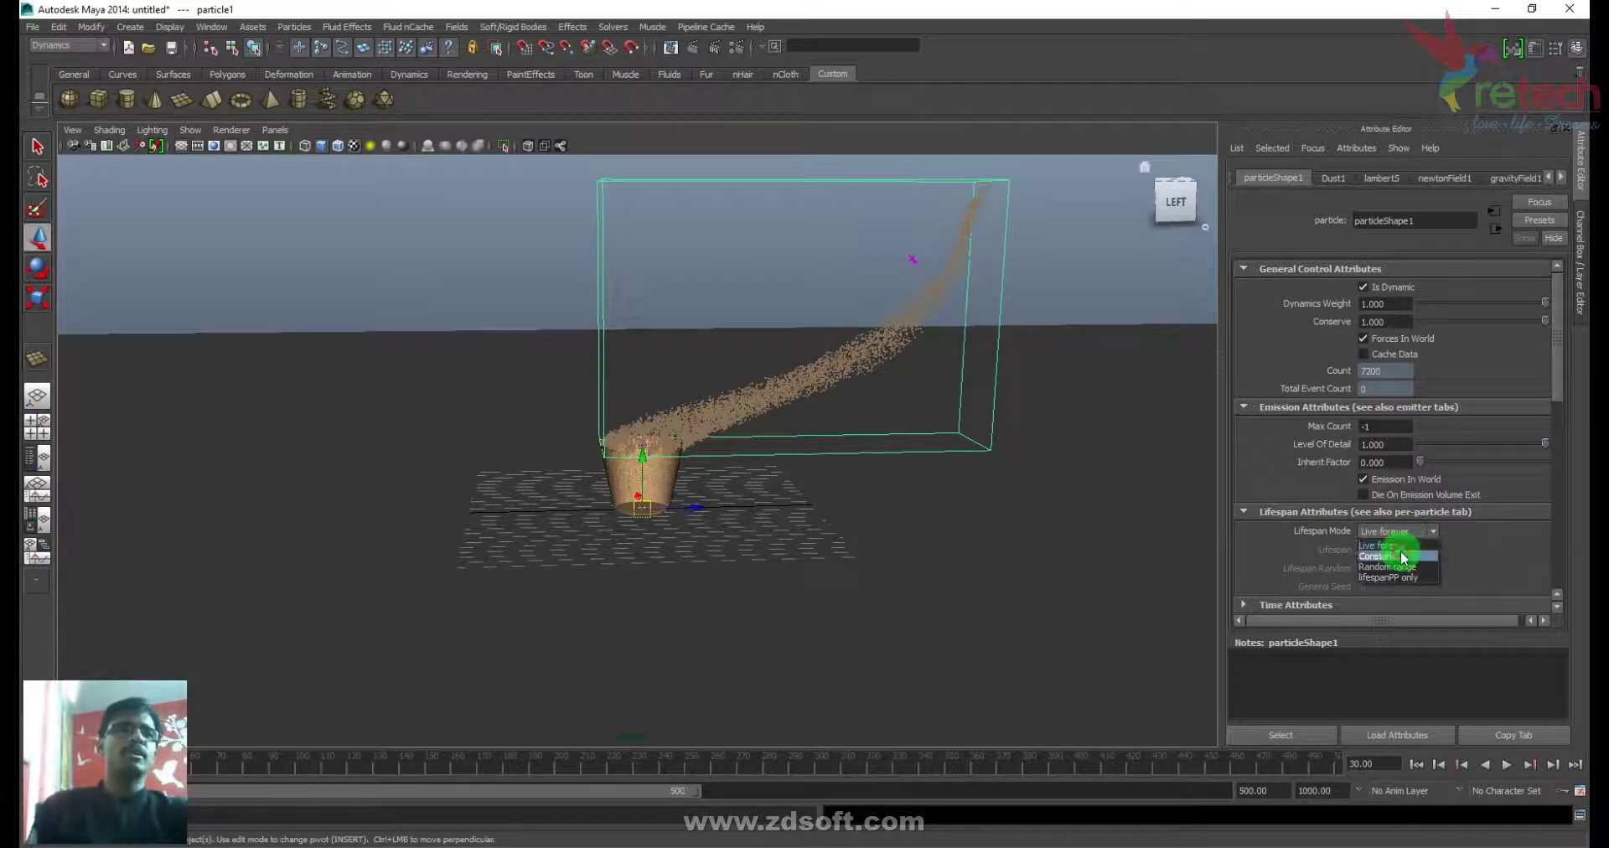
{"action": "left_click", "coordinate": [1416, 777]}
{"action": "left_click", "coordinate": [1507, 765]}
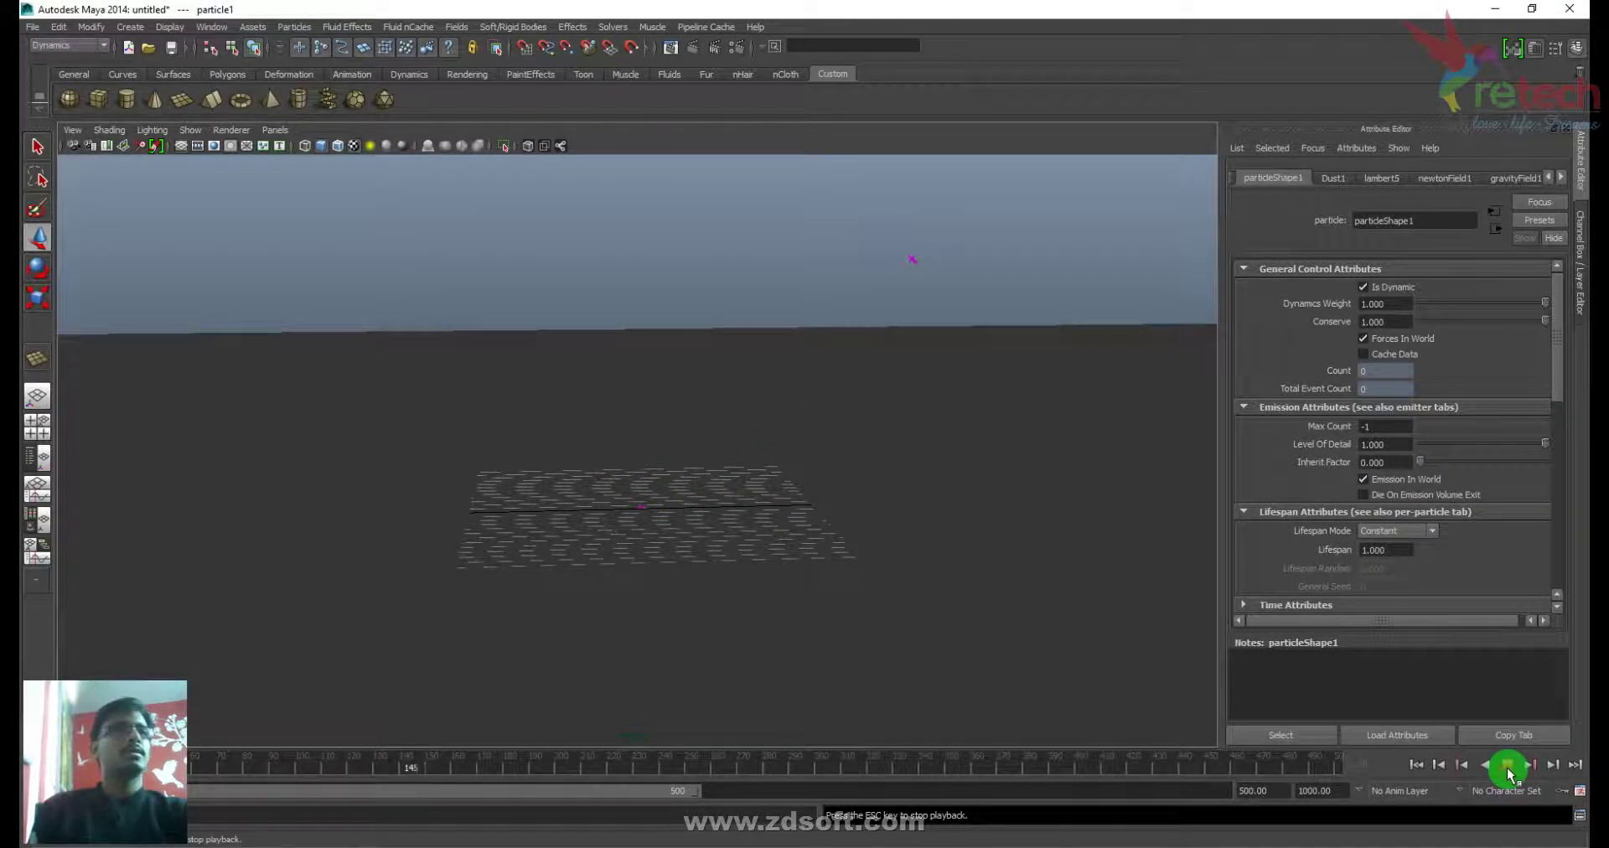
{"action": "left_click", "coordinate": [1507, 765]}
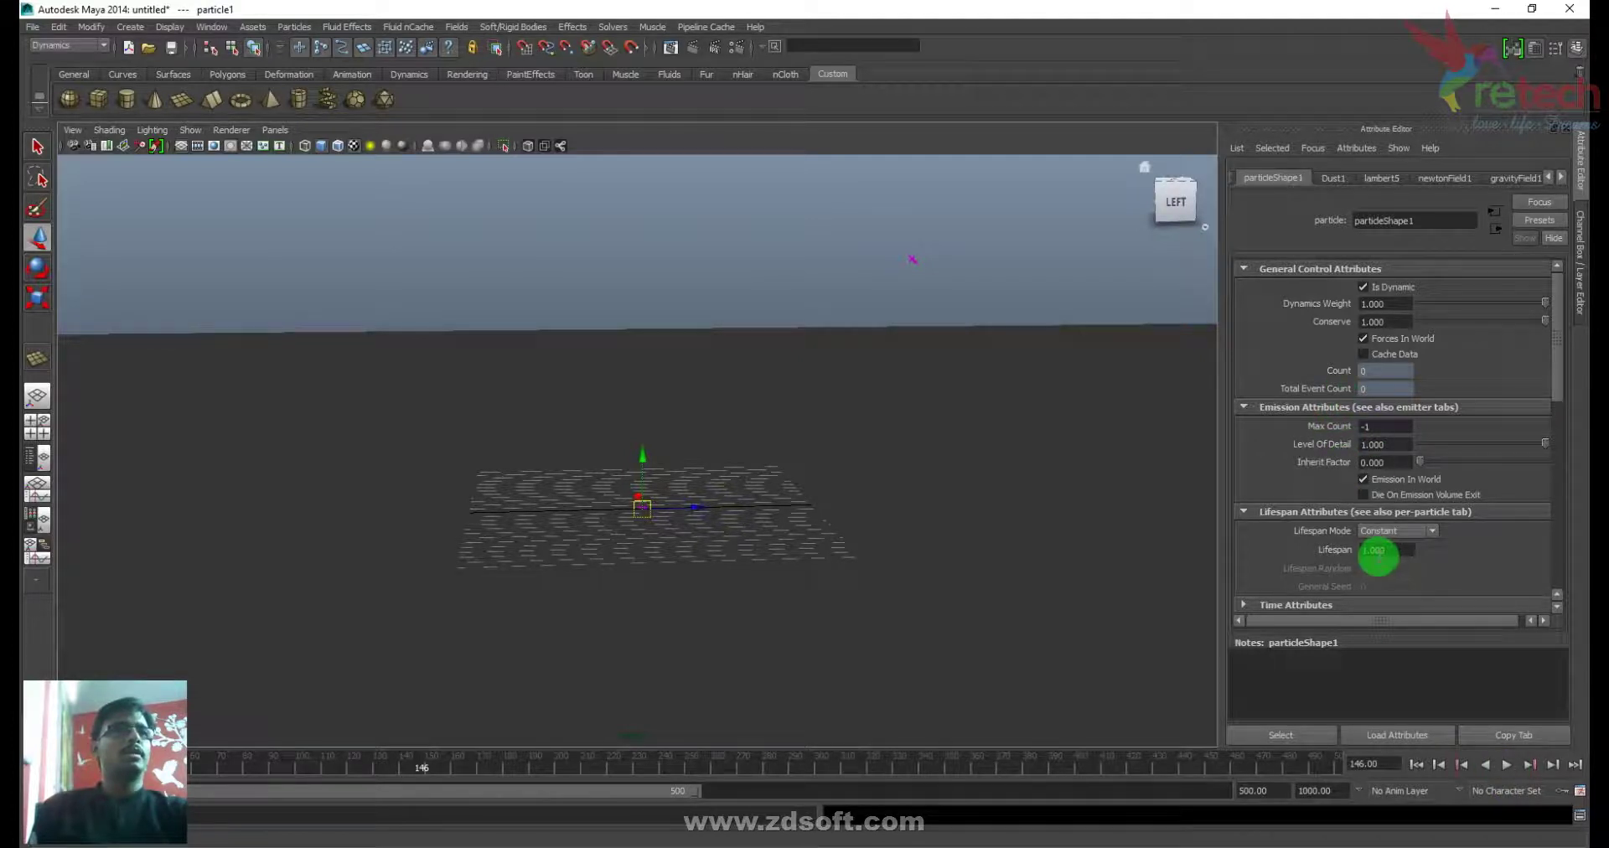
- Set the dust particles' Lifespan to 5 and play the simulation from frame 1 to frame 247
{"action": "type", "text": "5"}
{"action": "key", "text": "Return"}
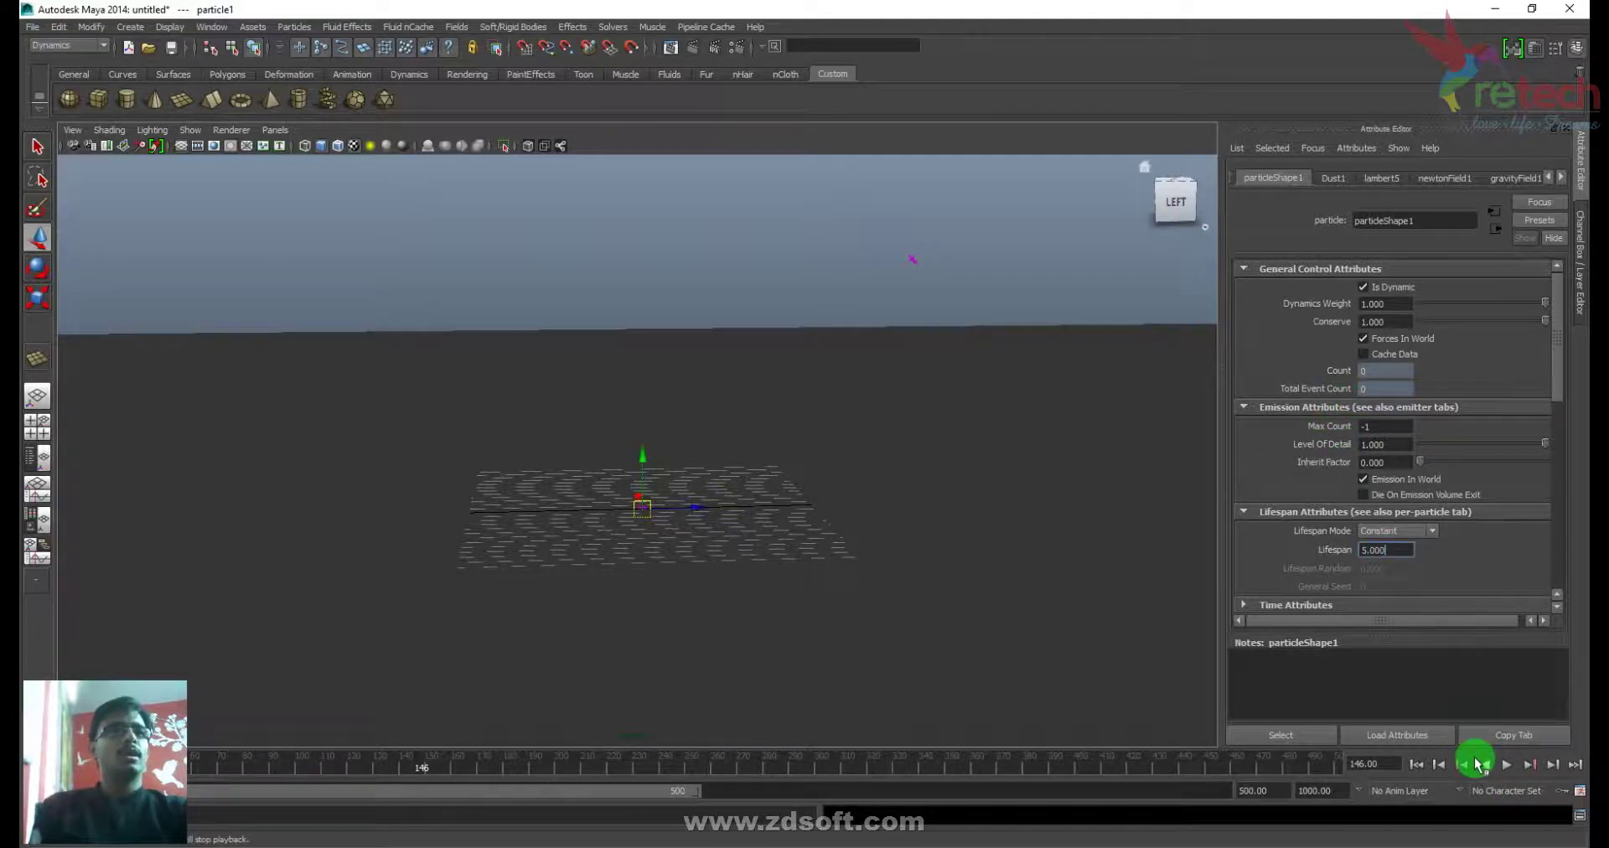
{"action": "left_click", "coordinate": [1417, 764]}
{"action": "left_click", "coordinate": [1507, 765]}
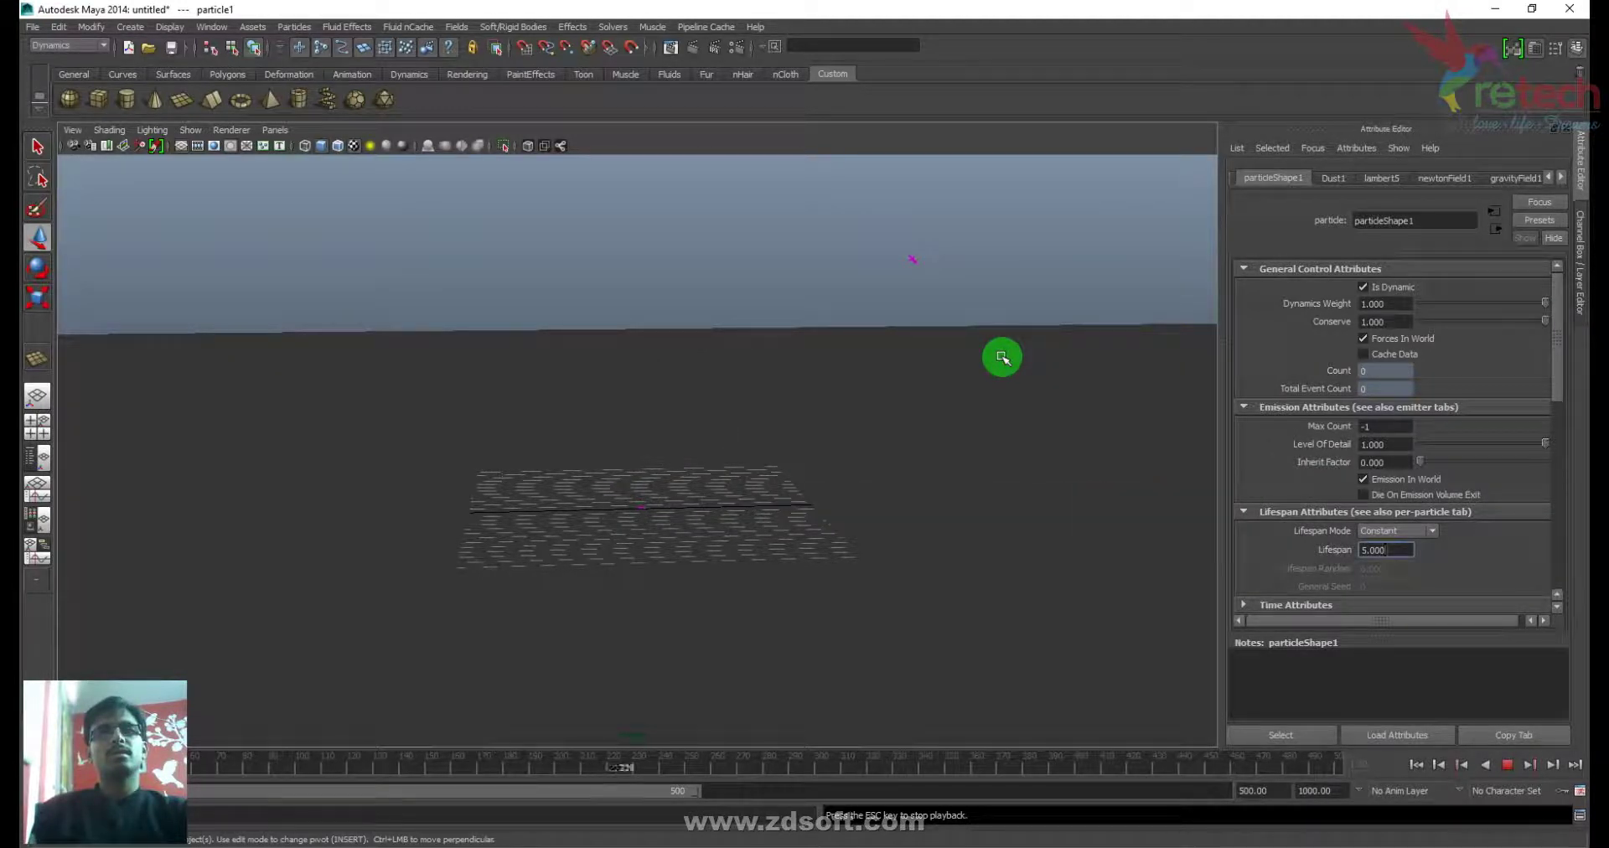
{"action": "key", "text": "Escape"}
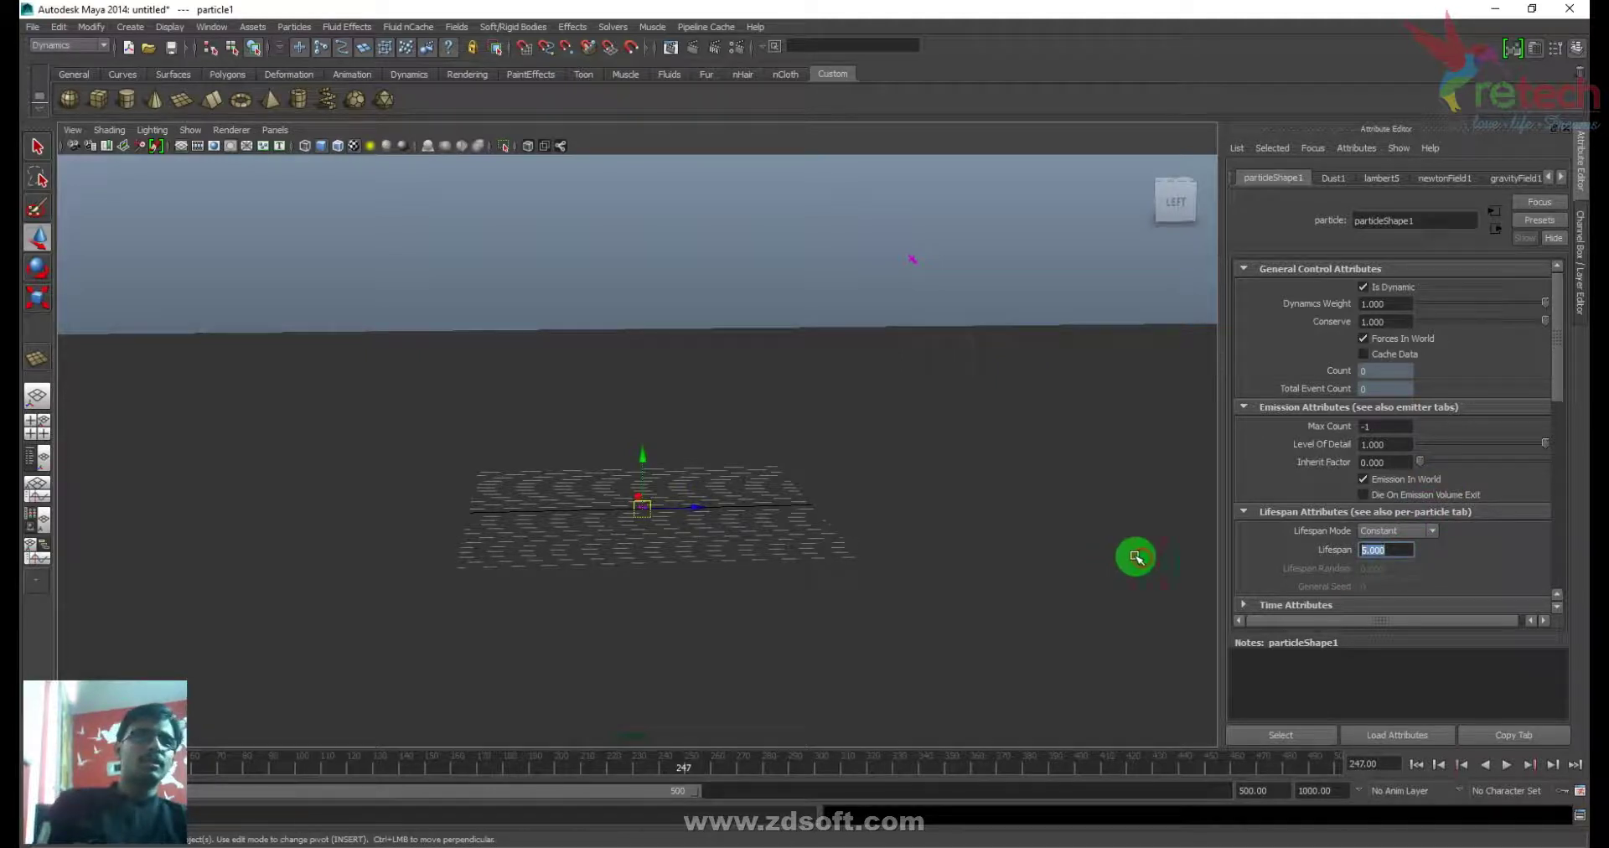
- Set the dust particles' Lifespan to 3, play the simulation from frame 1 and check it from another angle
{"action": "type", "text": "3"}
{"action": "key", "text": "Return"}
{"action": "left_click", "coordinate": [1416, 764]}
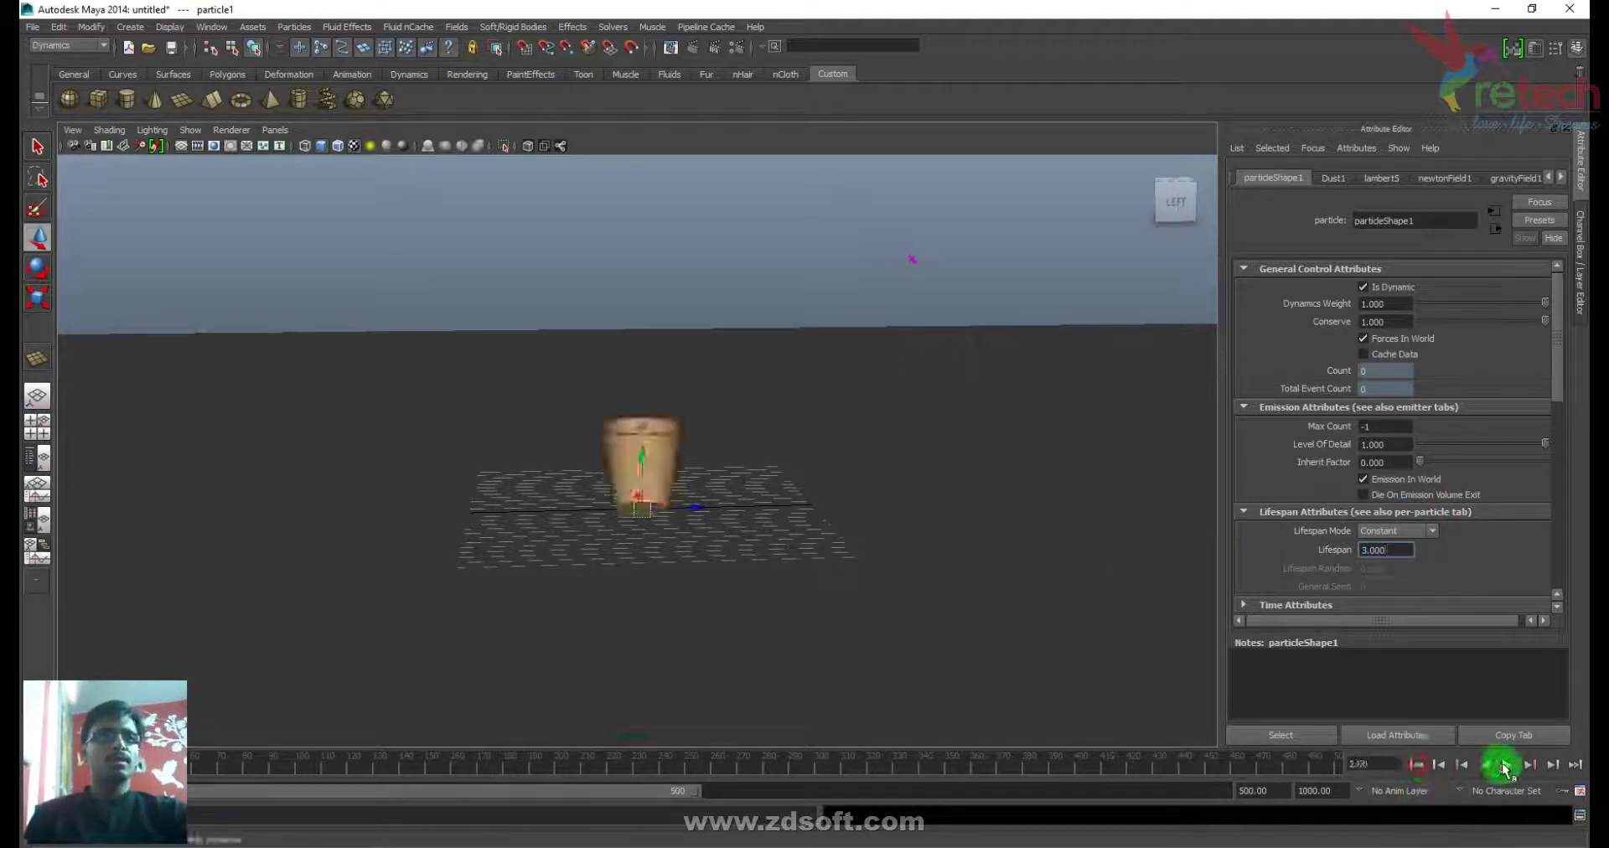
{"action": "left_click", "coordinate": [1505, 765]}
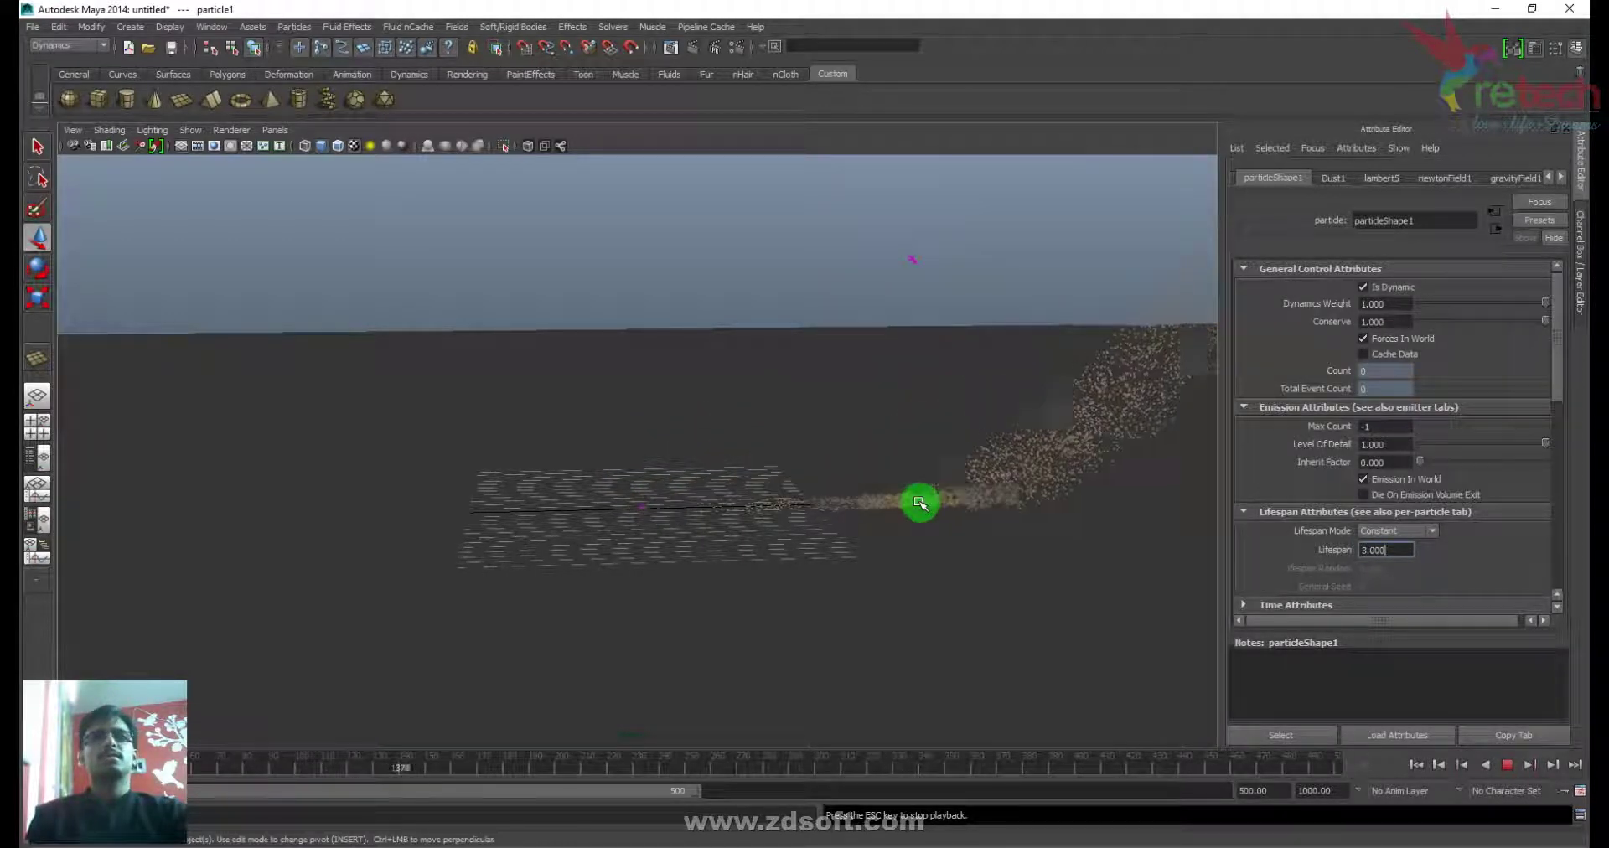
{"action": "left_click_drag", "start_coordinate": [1088, 514], "coordinate": [769, 559], "text": "alt"}
{"action": "key", "text": "Escape"}
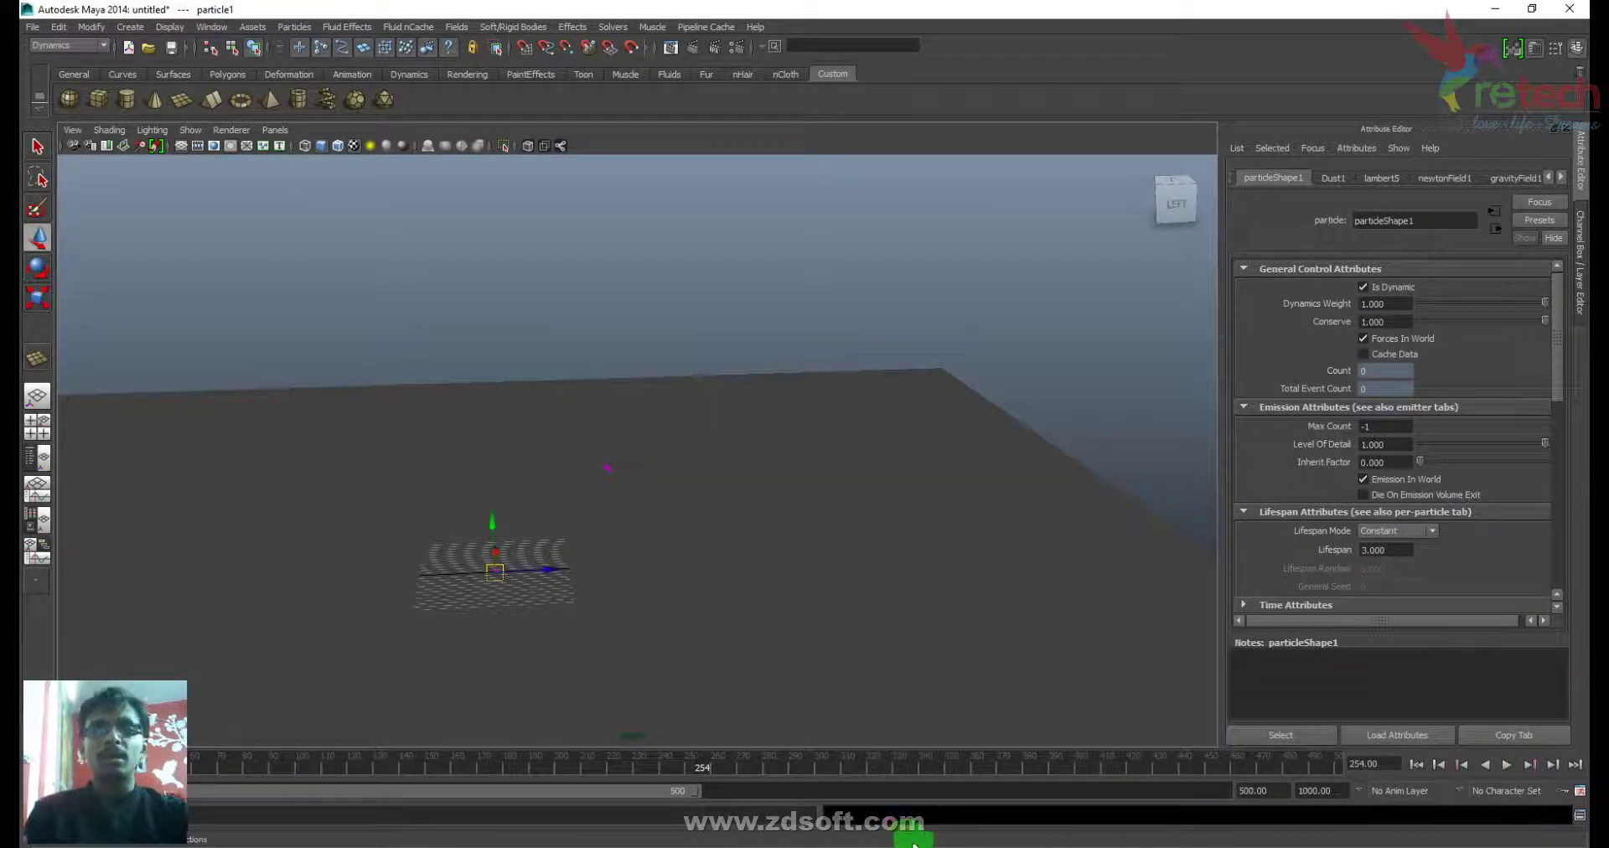
- Set the playback range to end at frame 200, then replay the simulation and inspect the dust from other angles
{"action": "double_click", "coordinate": [1245, 789]}
{"action": "type", "text": "1000"}
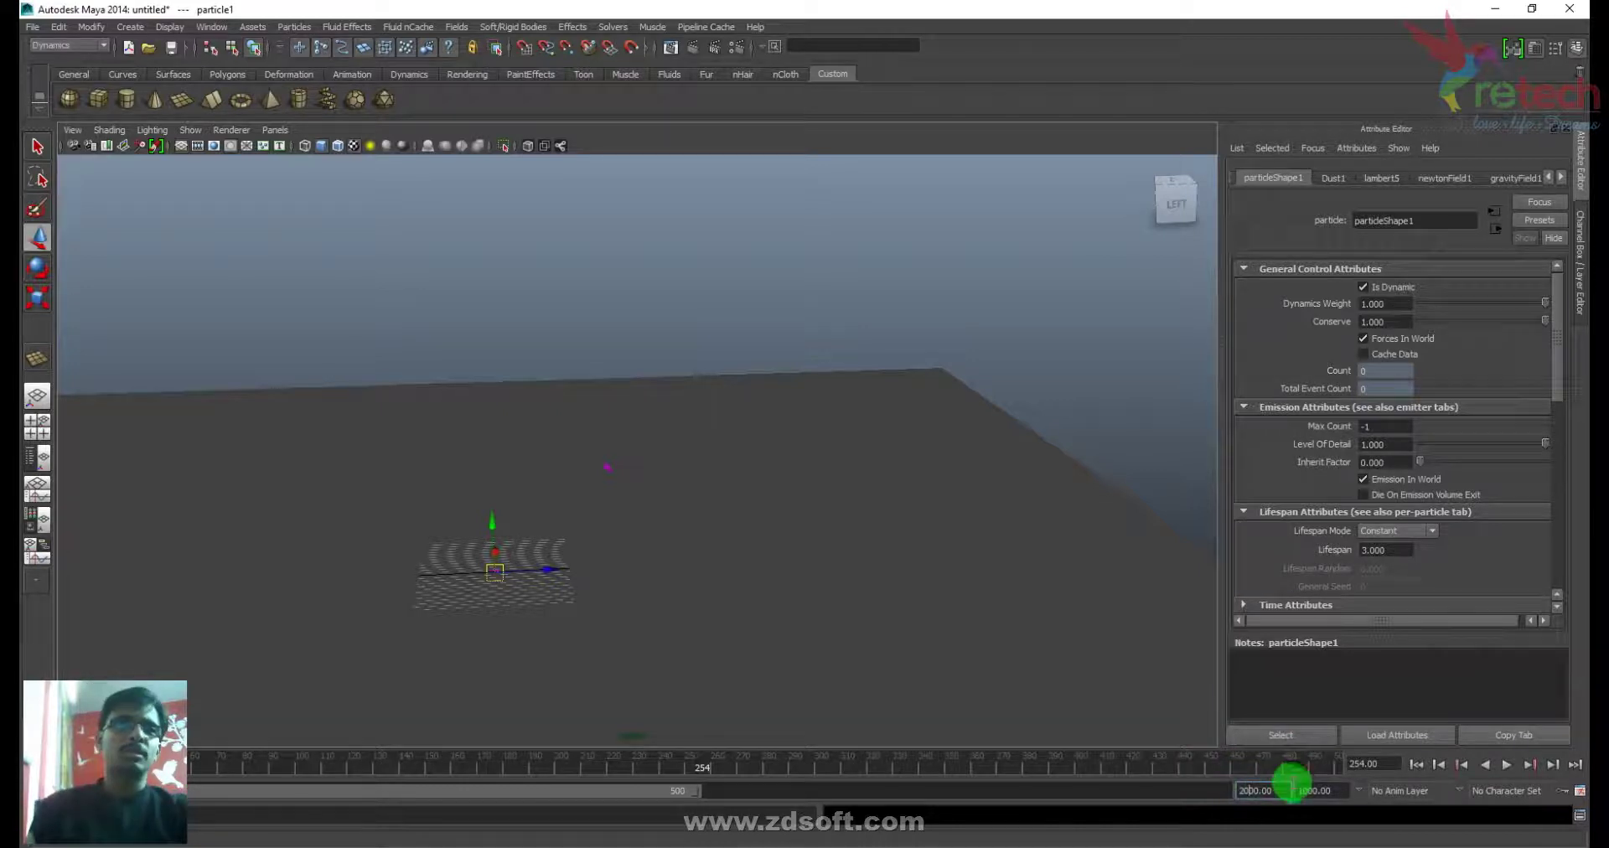
{"action": "key", "text": "Return"}
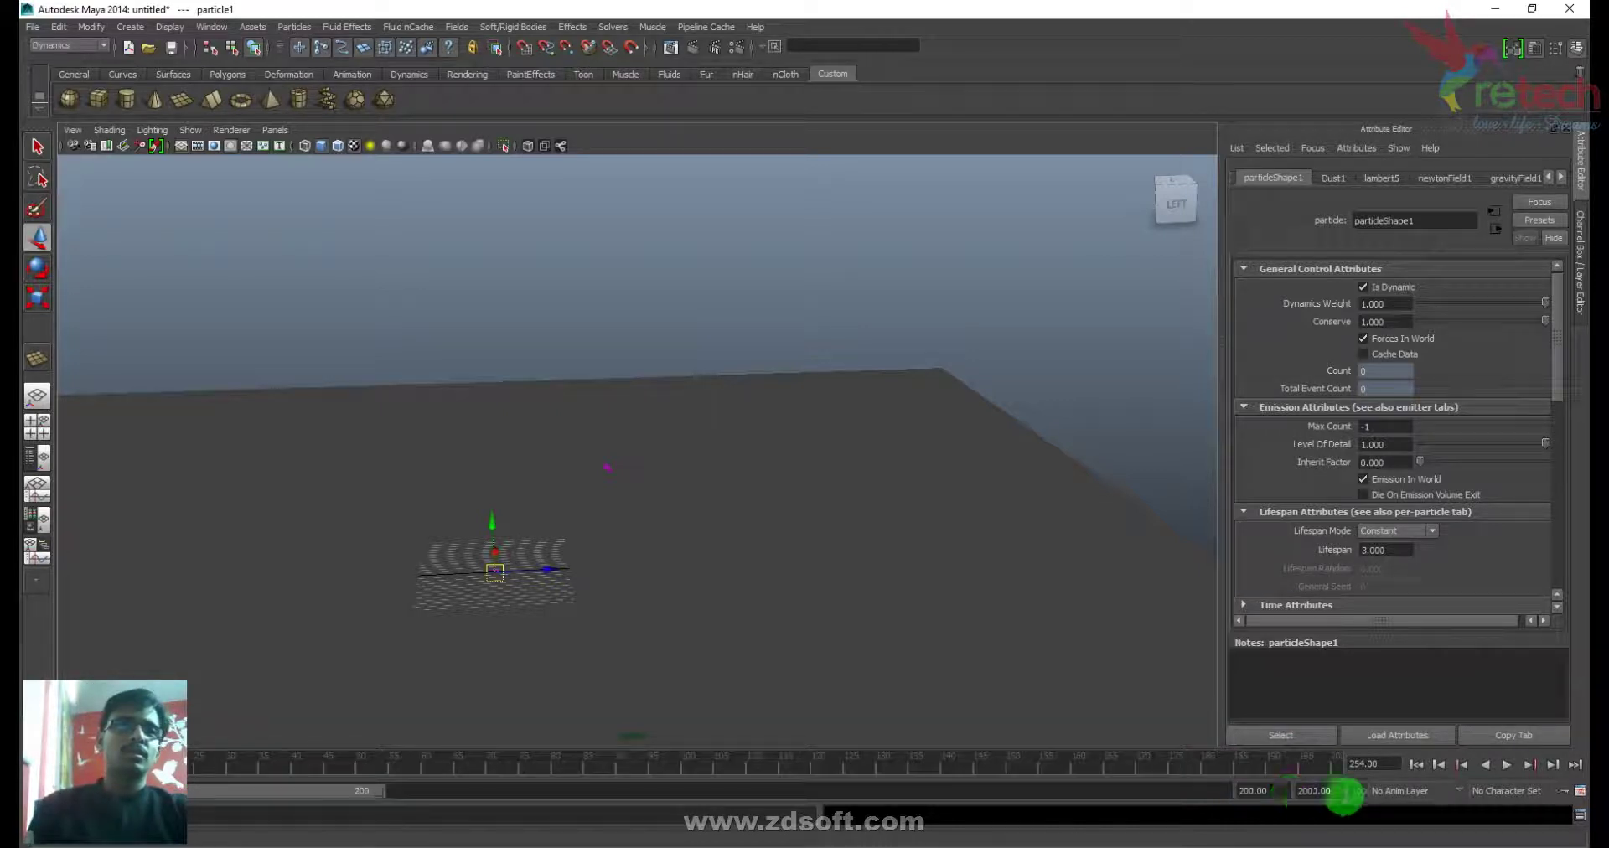
{"action": "left_click", "coordinate": [1507, 764]}
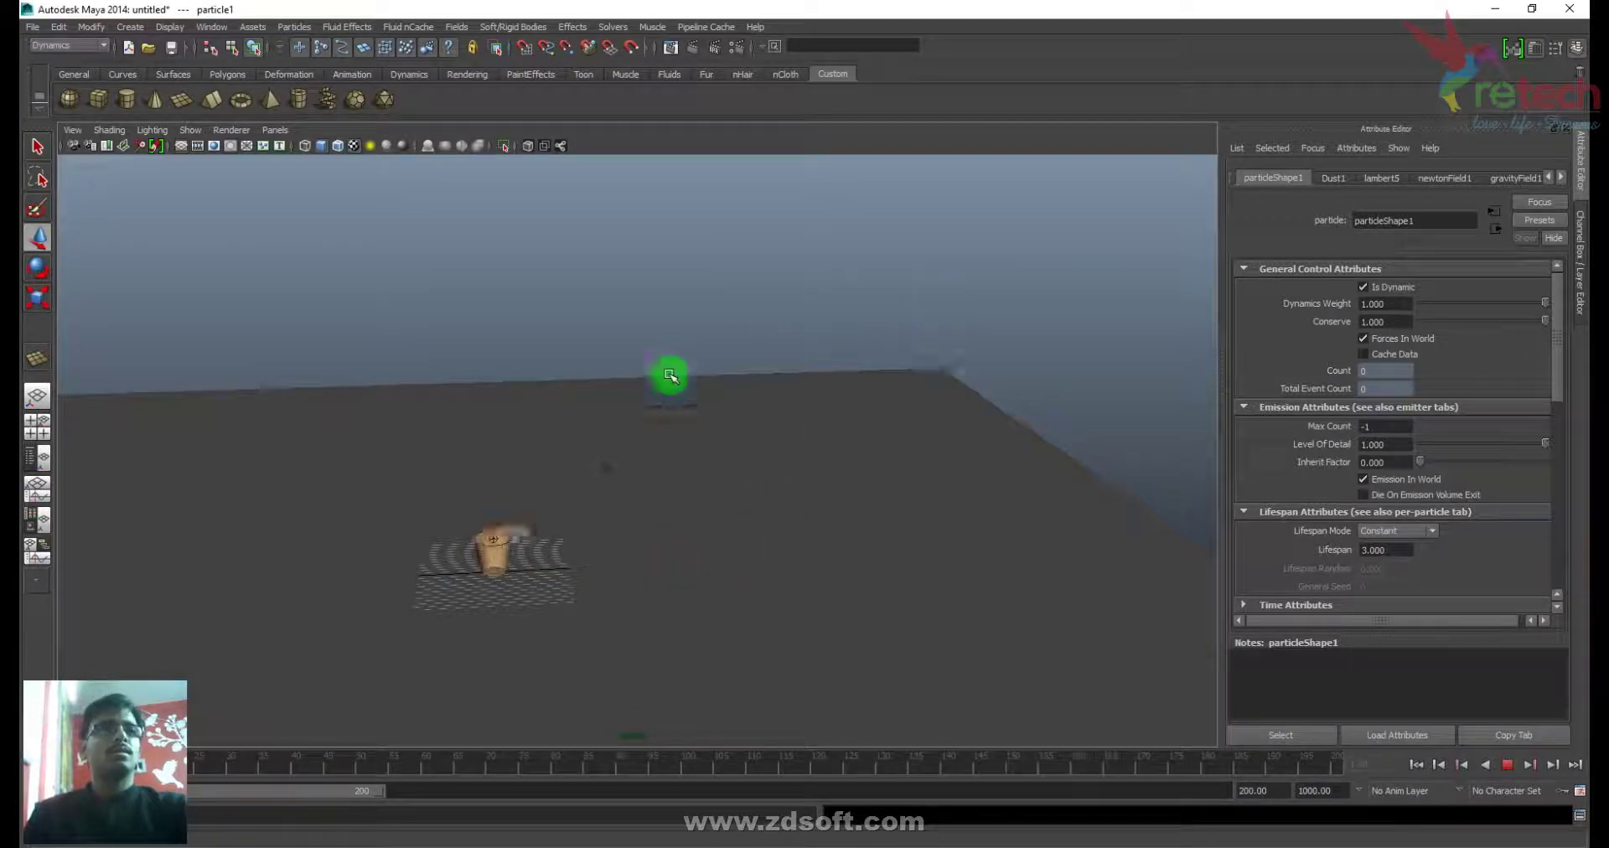
{"action": "right_click_drag", "start_coordinate": [342, 554], "coordinate": [618, 674], "text": "alt"}
{"action": "middle_click_drag", "start_coordinate": [629, 661], "coordinate": [836, 552], "text": "alt"}
{"action": "mouse_move", "coordinate": [837, 551]}
{"action": "left_mouse_down", "text": "alt"}
{"action": "mouse_move", "coordinate": [819, 571]}
{"action": "mouse_move", "coordinate": [762, 571]}
{"action": "mouse_move", "coordinate": [810, 565]}
{"action": "left_mouse_up", "text": "alt"}
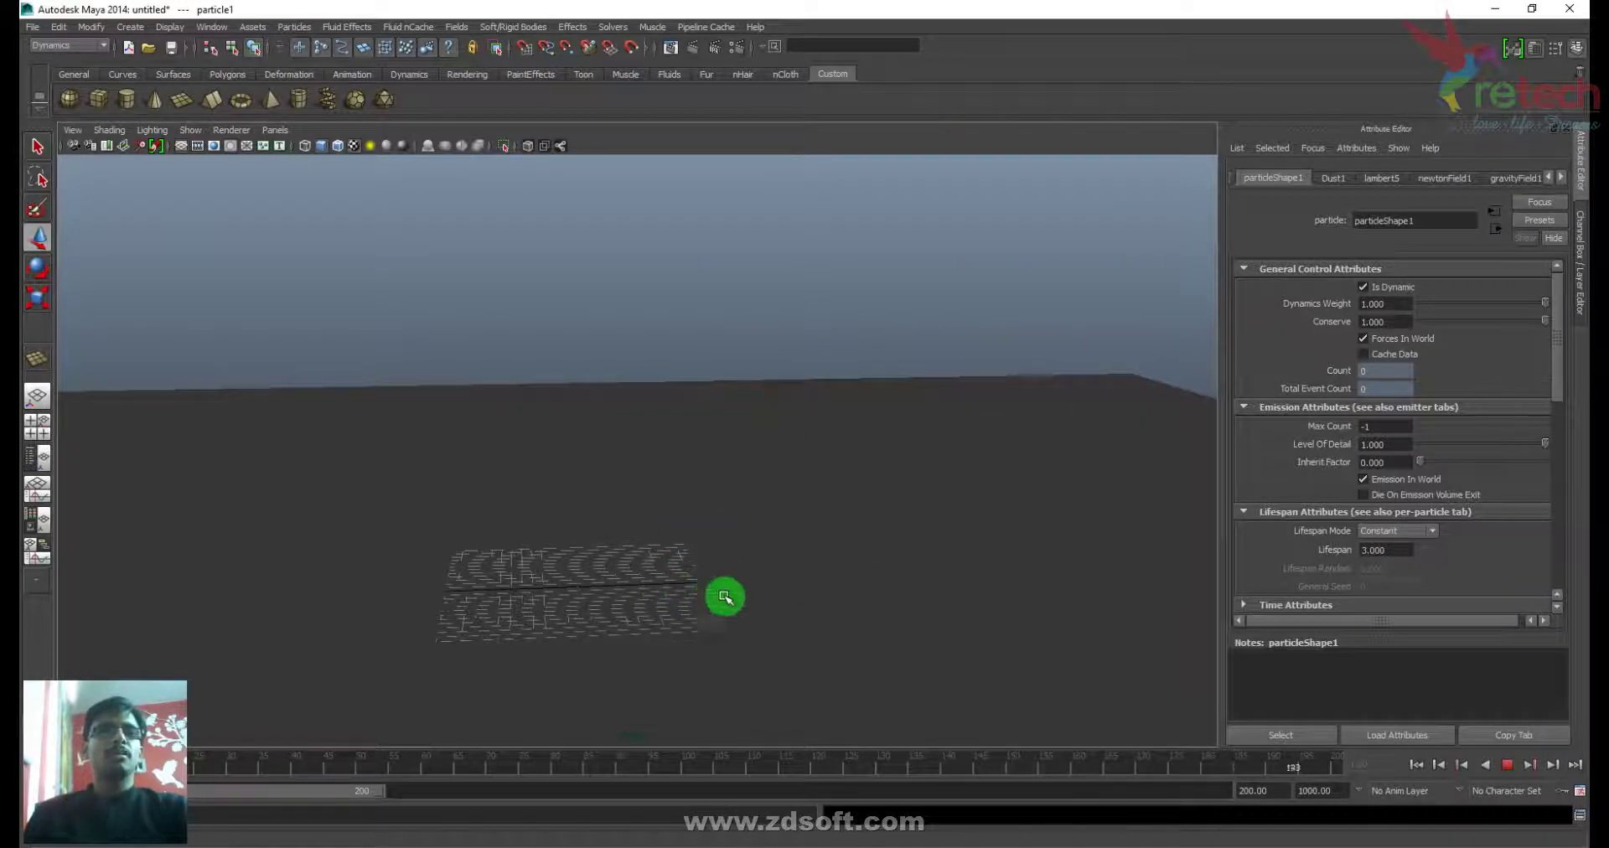
{"action": "left_click", "coordinate": [854, 697]}
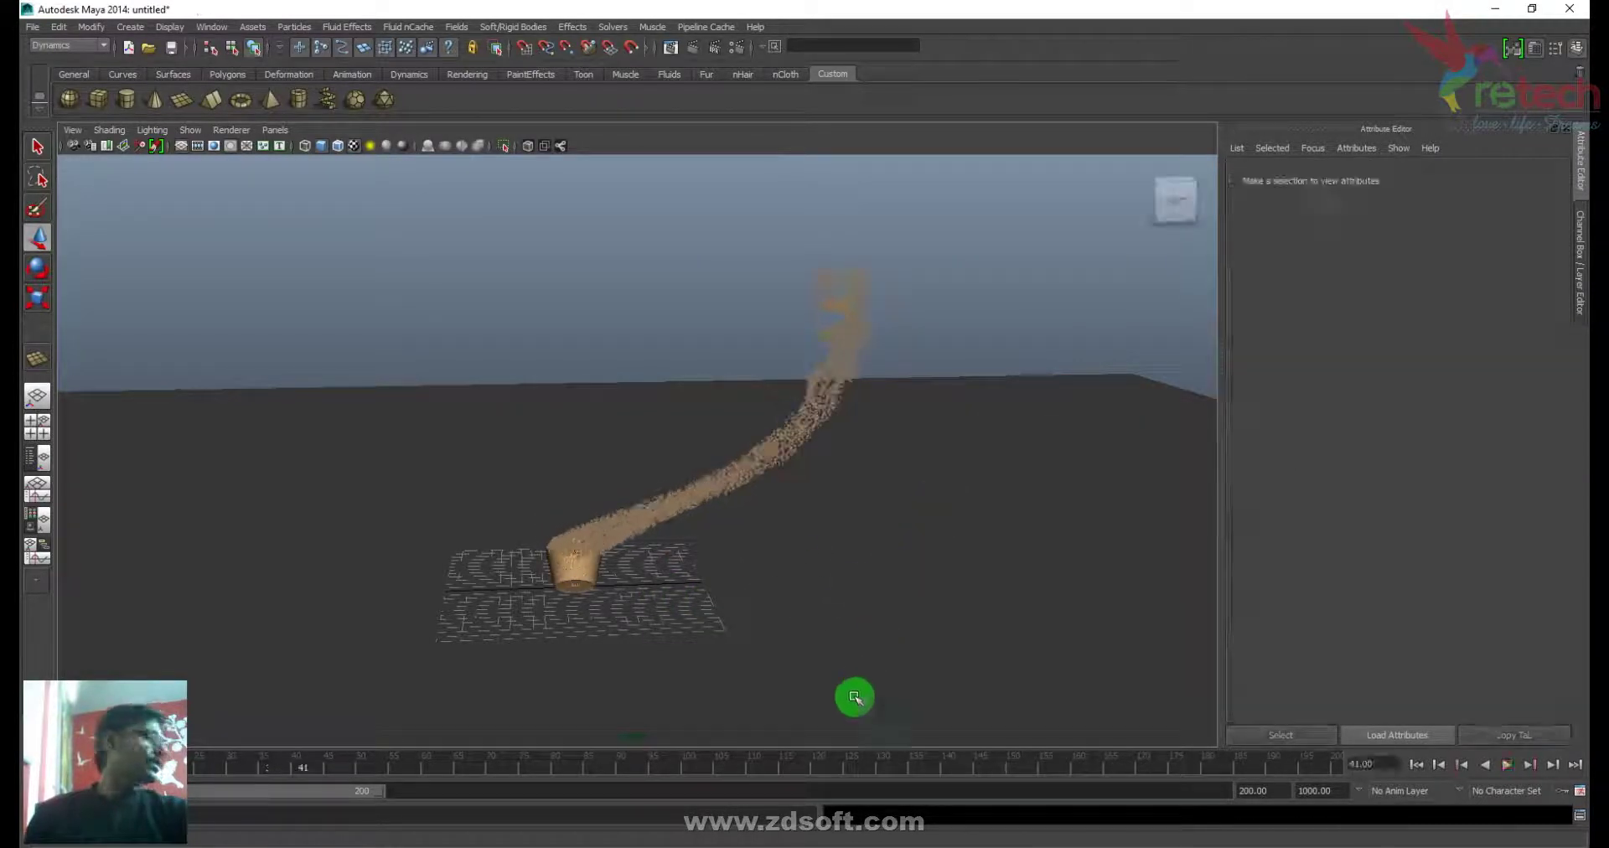
- Run the simulation to frame 100 and set a key on the dust particles' Lifespan with the value 3
{"action": "left_click", "coordinate": [503, 767]}
{"action": "left_click", "coordinate": [80, 775]}
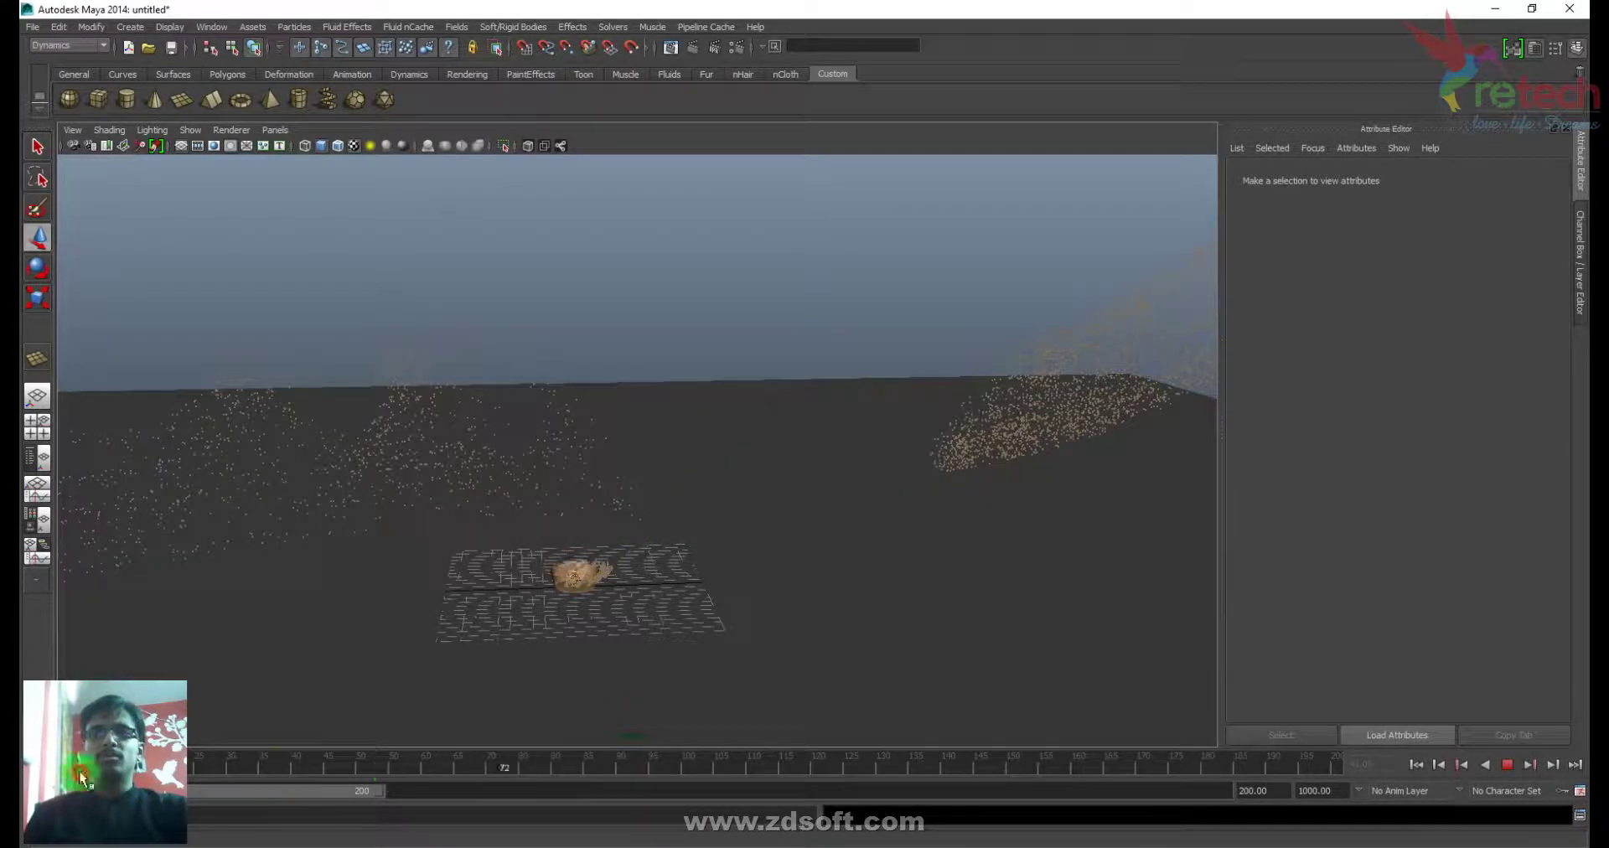
{"action": "left_click", "coordinate": [82, 778]}
{"action": "left_click_drag", "start_coordinate": [258, 788], "coordinate": [685, 820]}
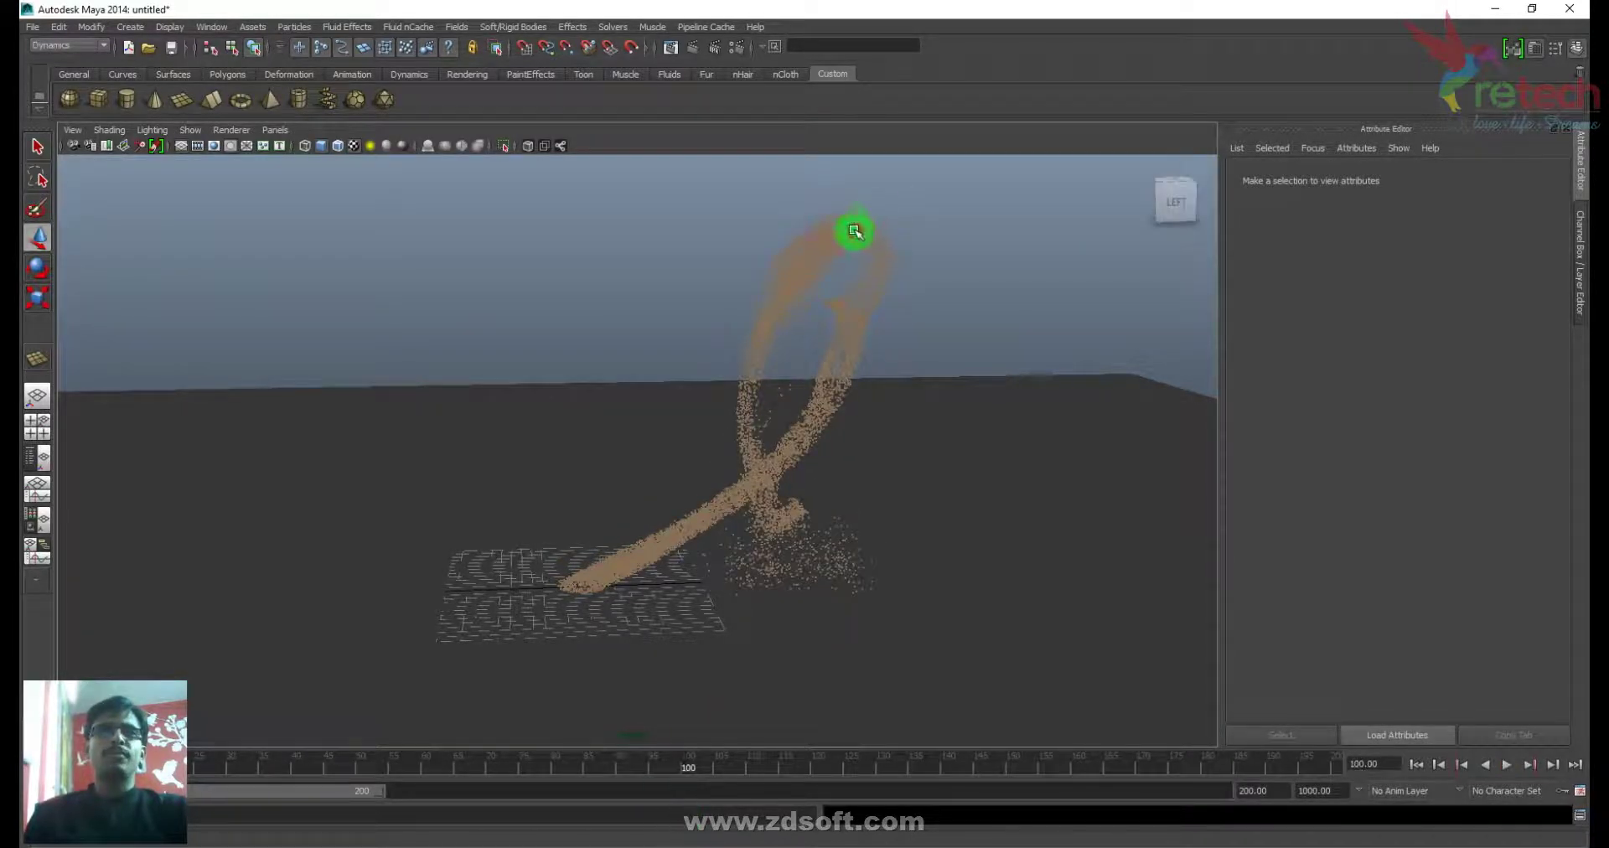
{"action": "left_click", "coordinate": [855, 233]}
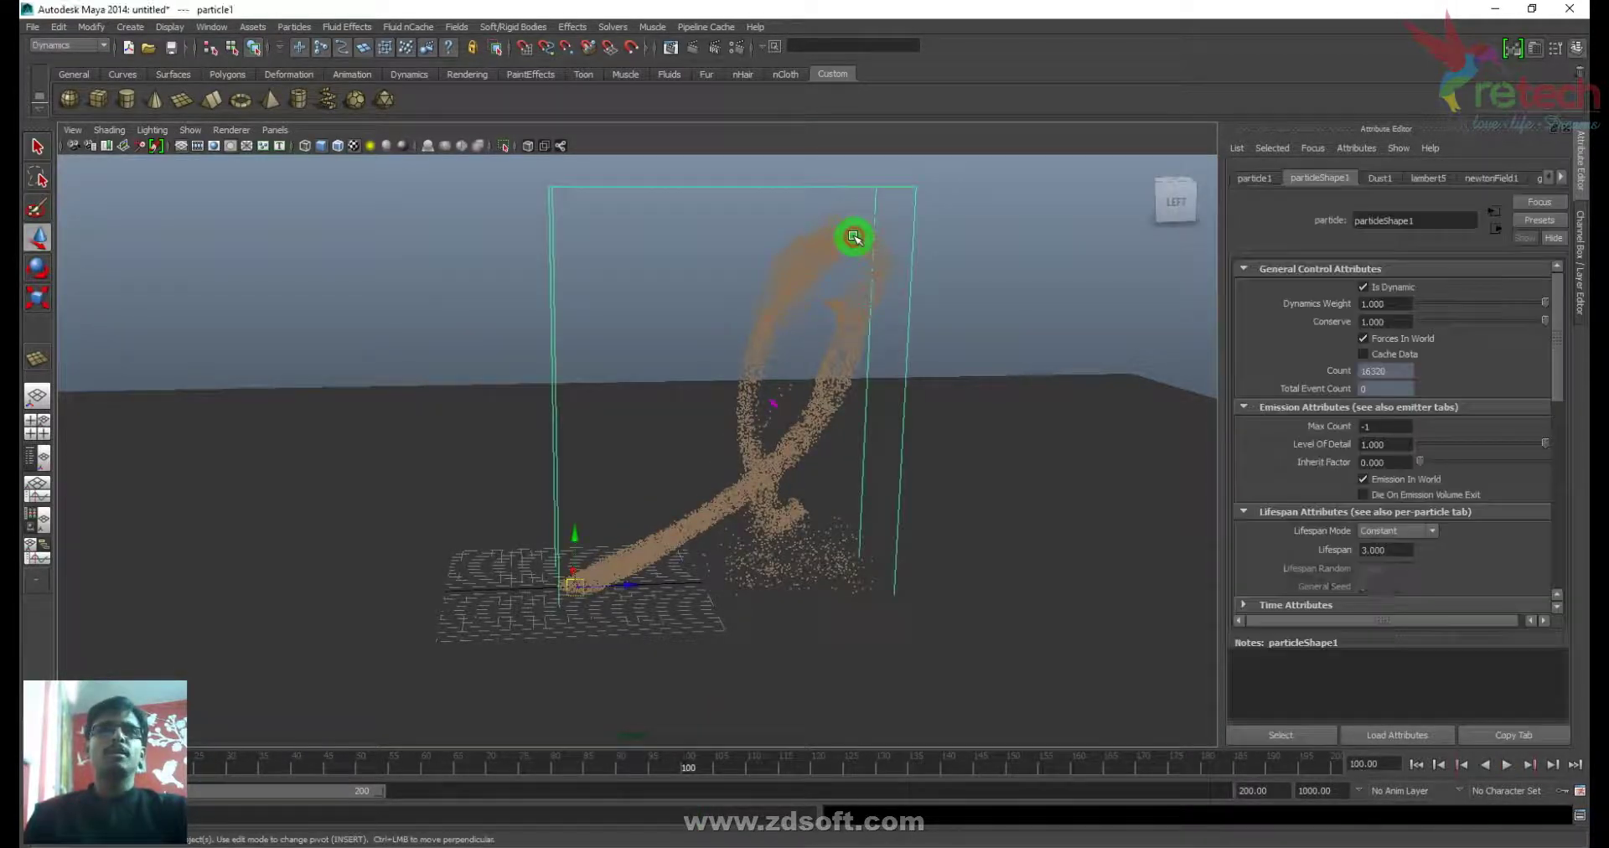
{"action": "right_click", "coordinate": [1329, 549]}
{"action": "left_click", "coordinate": [1383, 575]}
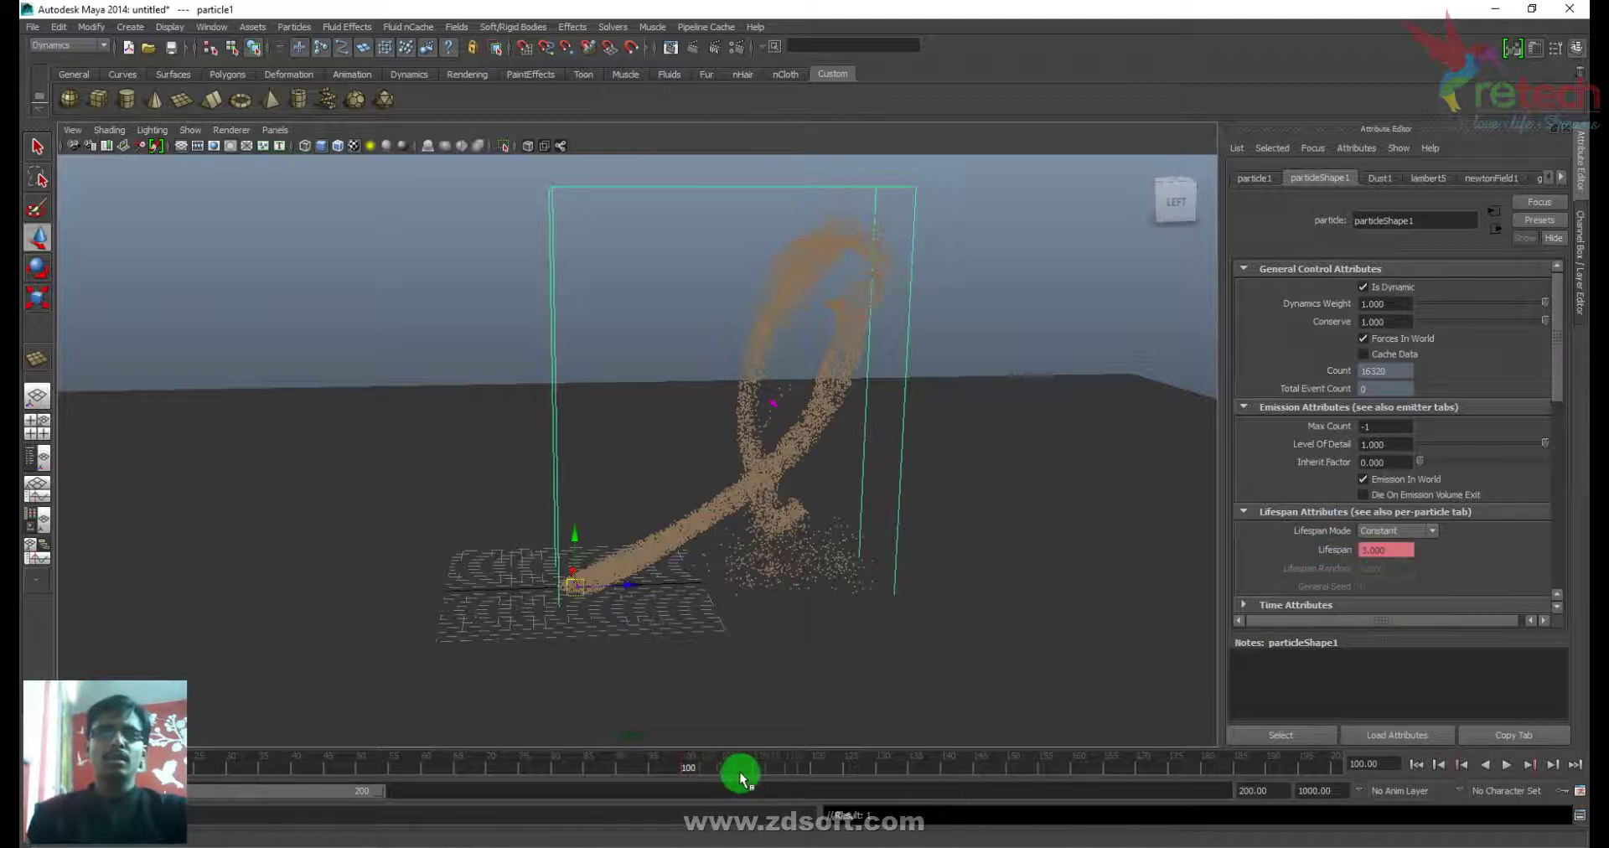
- Key the dust particles' Lifespan at frame 120 with the value 6
{"action": "left_click", "coordinate": [814, 769]}
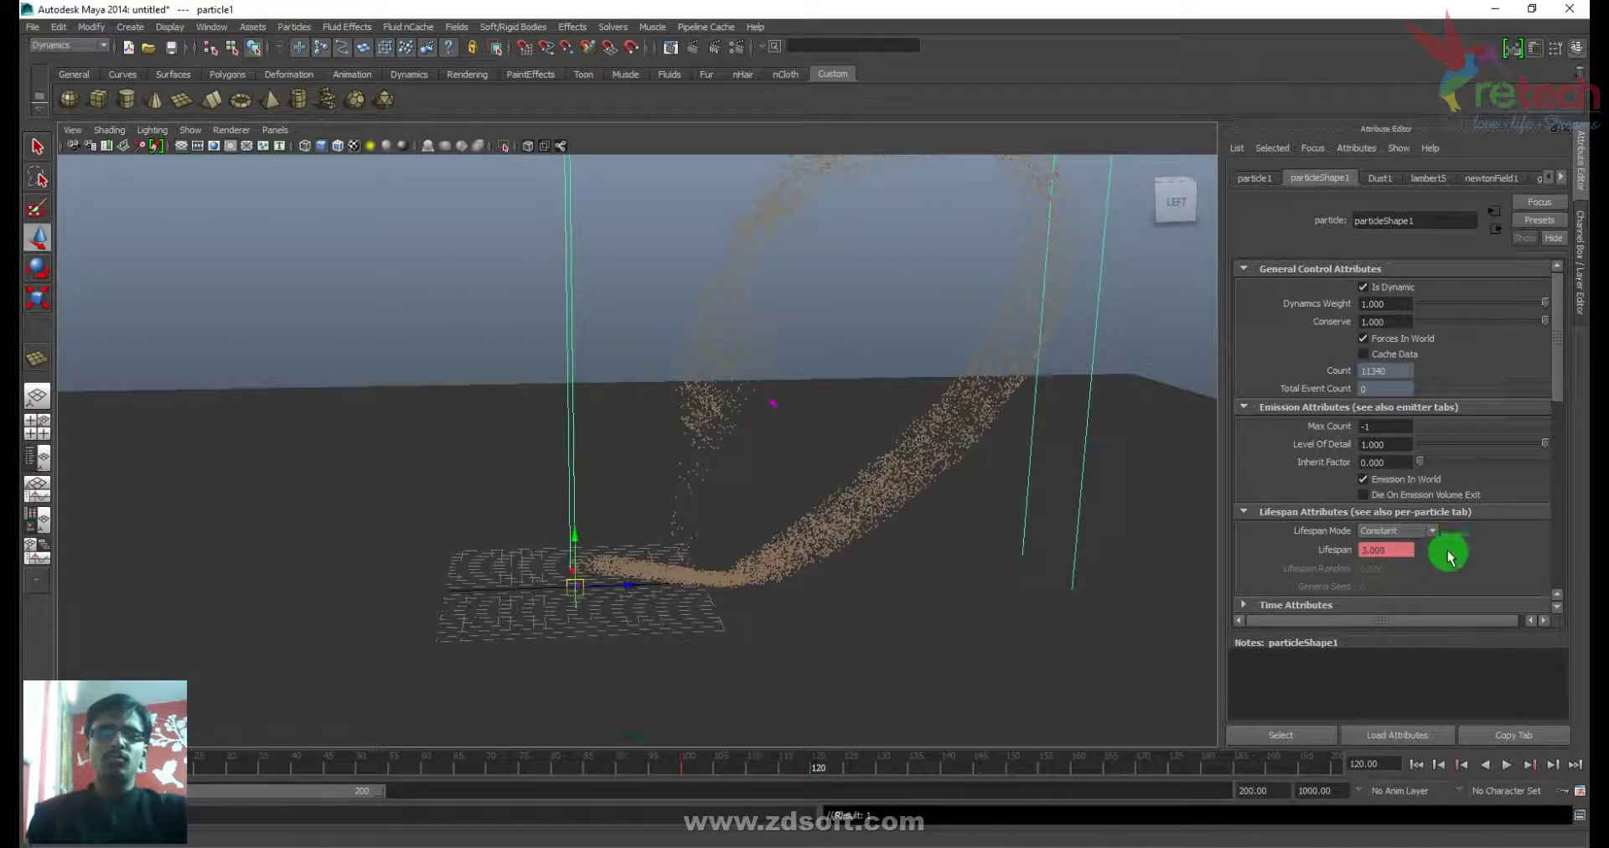
{"action": "left_click_drag", "start_coordinate": [1398, 551], "coordinate": [1191, 545]}
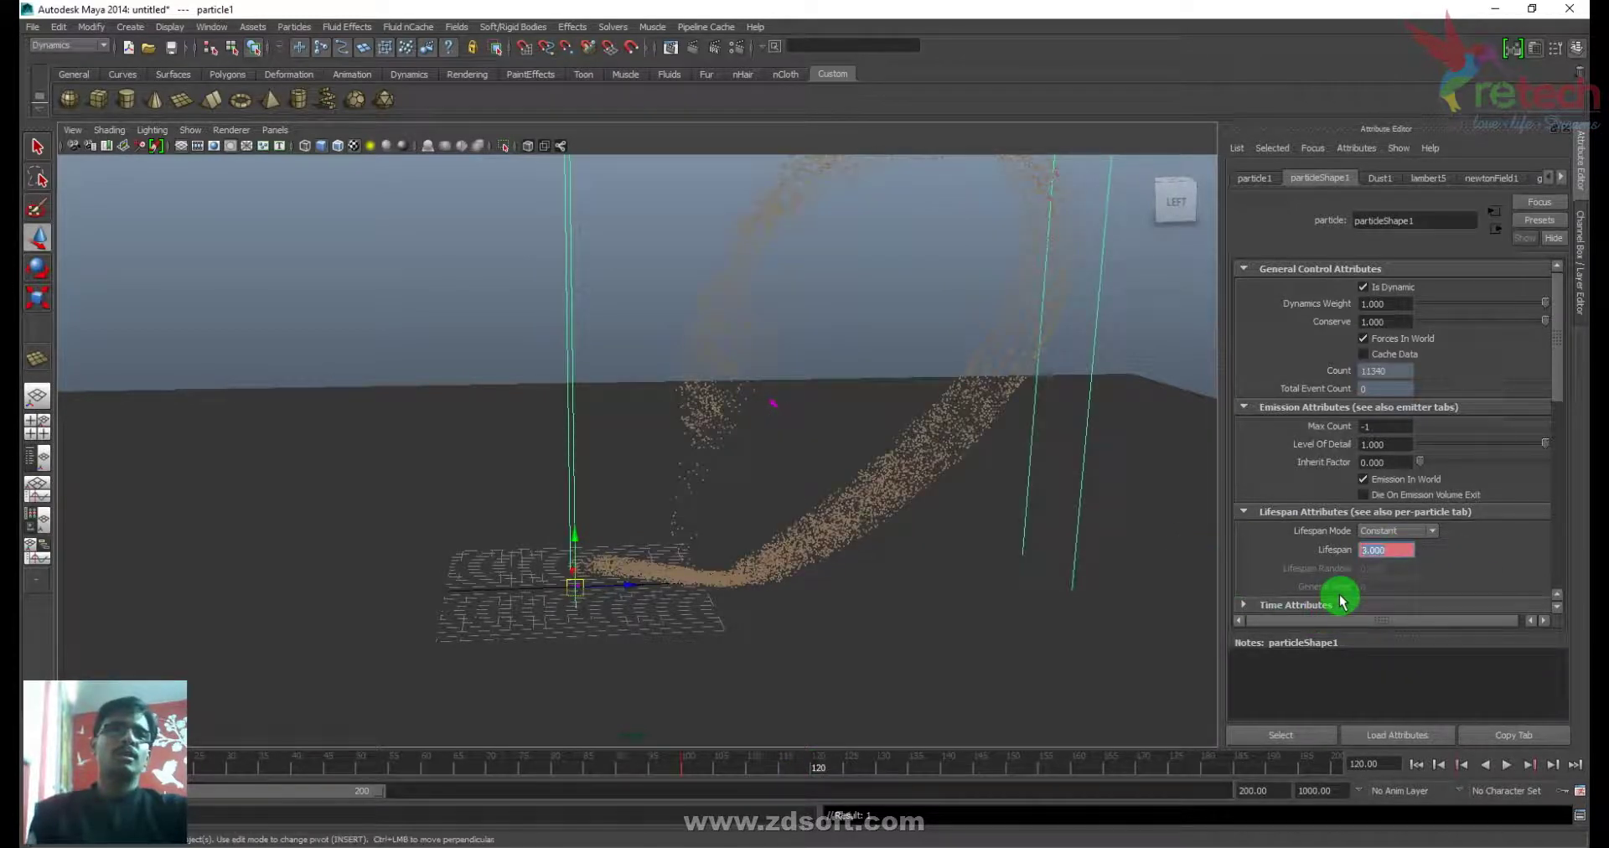
{"action": "type", "text": "6"}
{"action": "key", "text": "Return"}
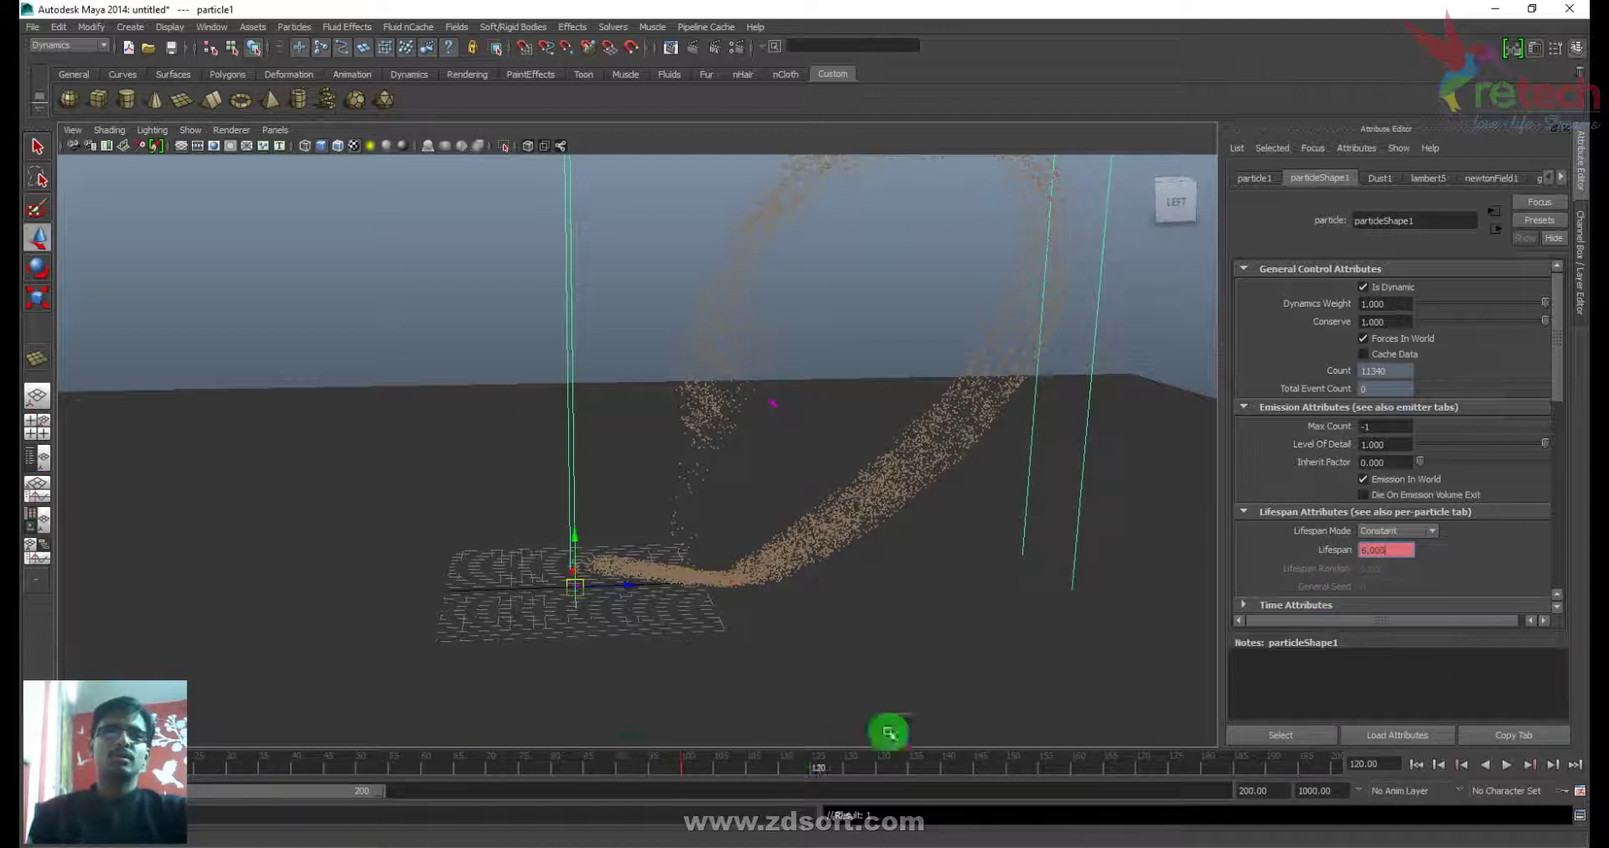
- Play the simulation with the keyed Lifespan, extend the playback range to frame 300, and stop at frame 262
{"action": "left_click", "coordinate": [1454, 765]}
{"action": "left_click", "coordinate": [1507, 764]}
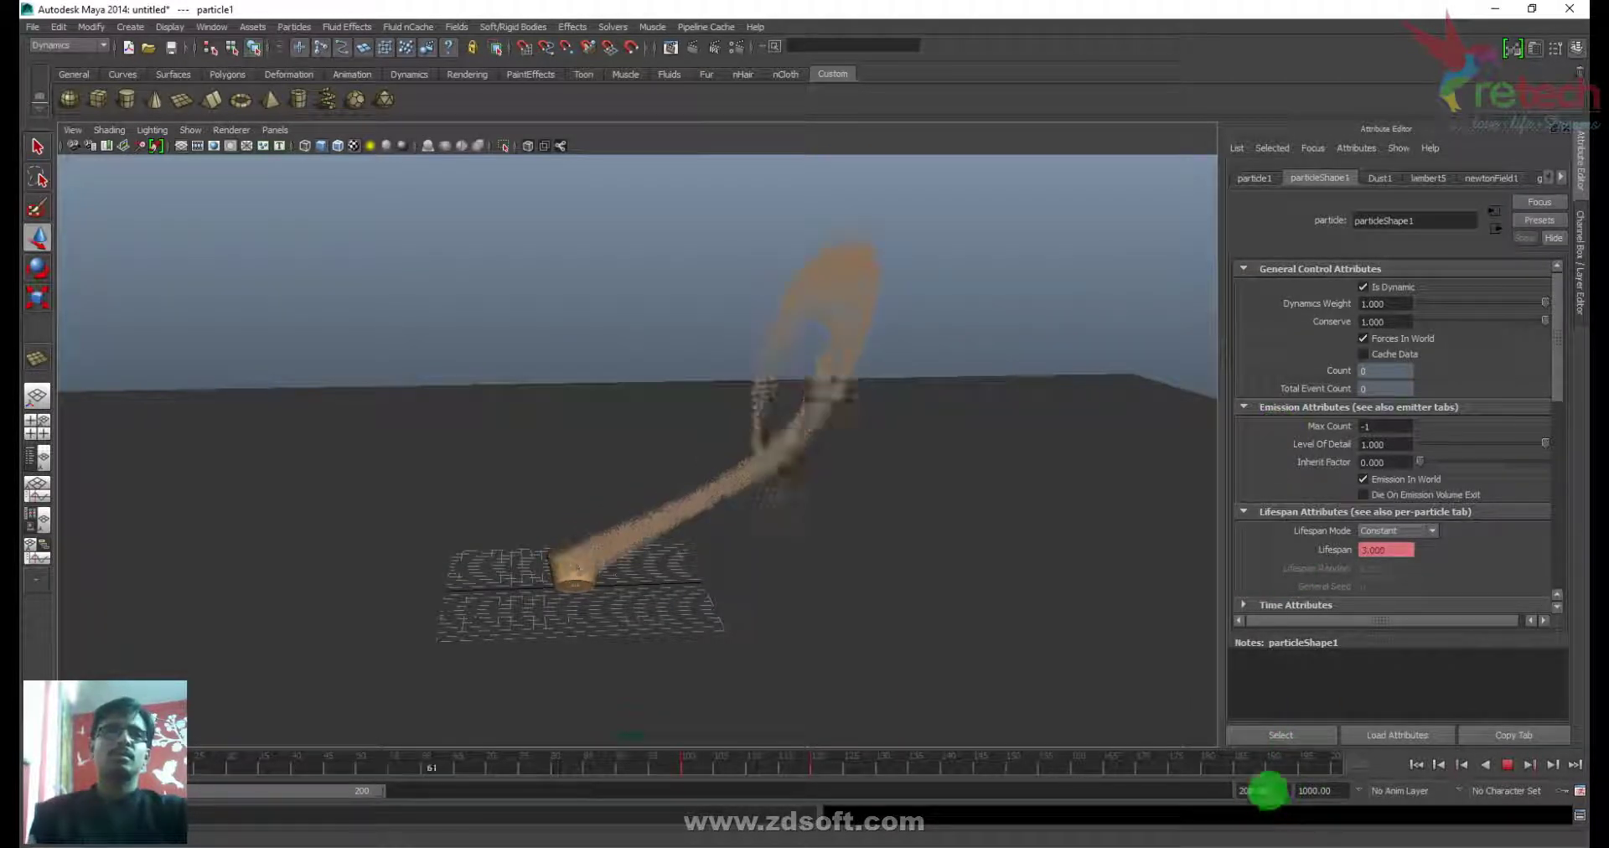
{"action": "double_click", "coordinate": [1264, 790]}
{"action": "type", "text": "30"}
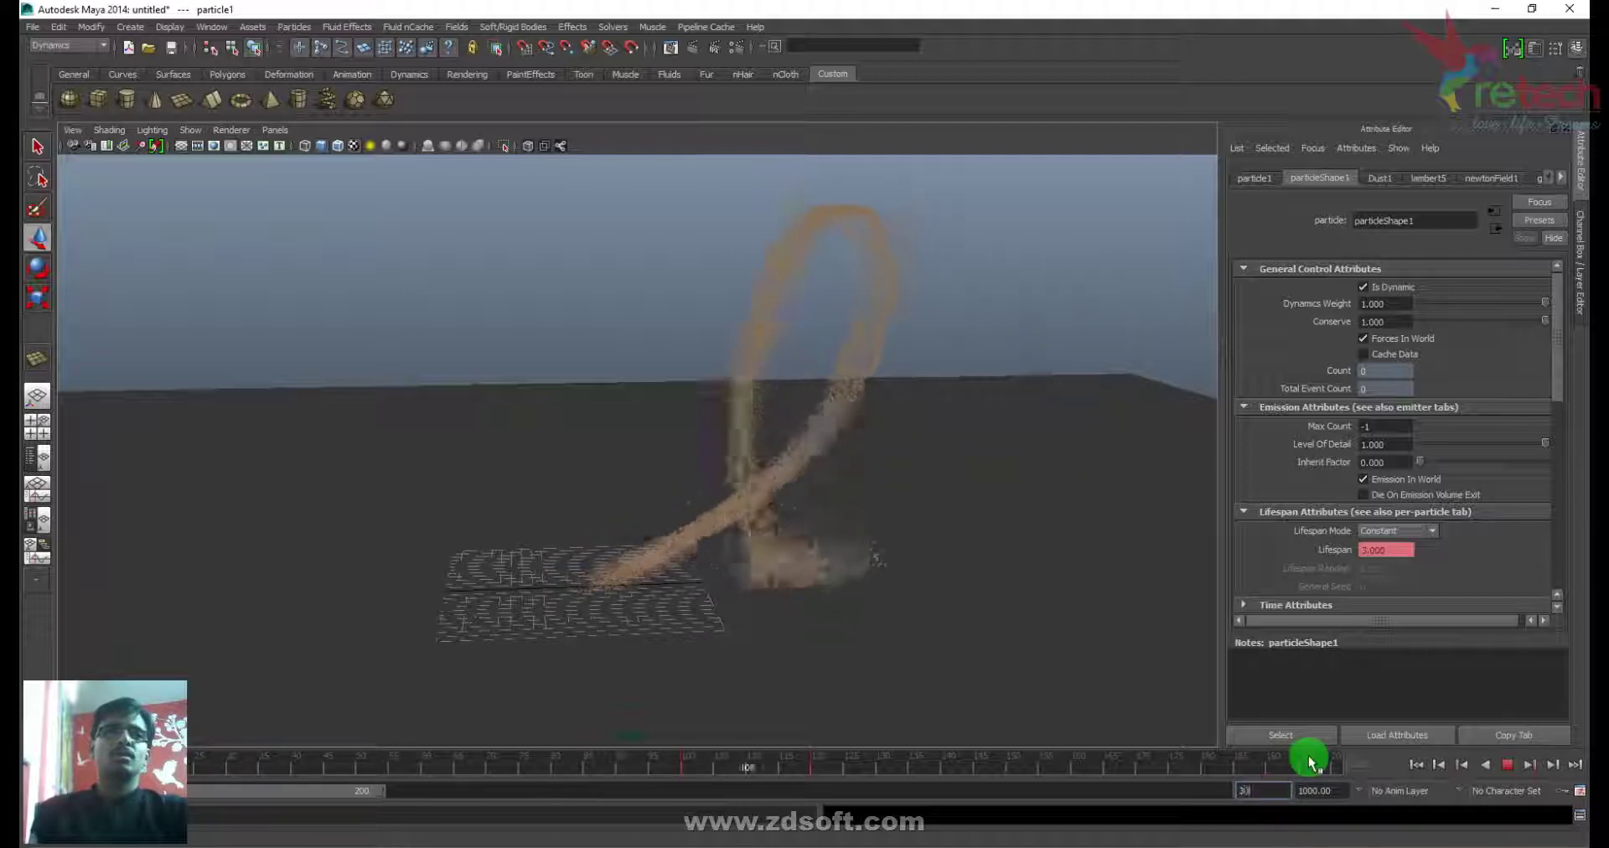
{"action": "type", "text": "0"}
{"action": "key", "text": "Return"}
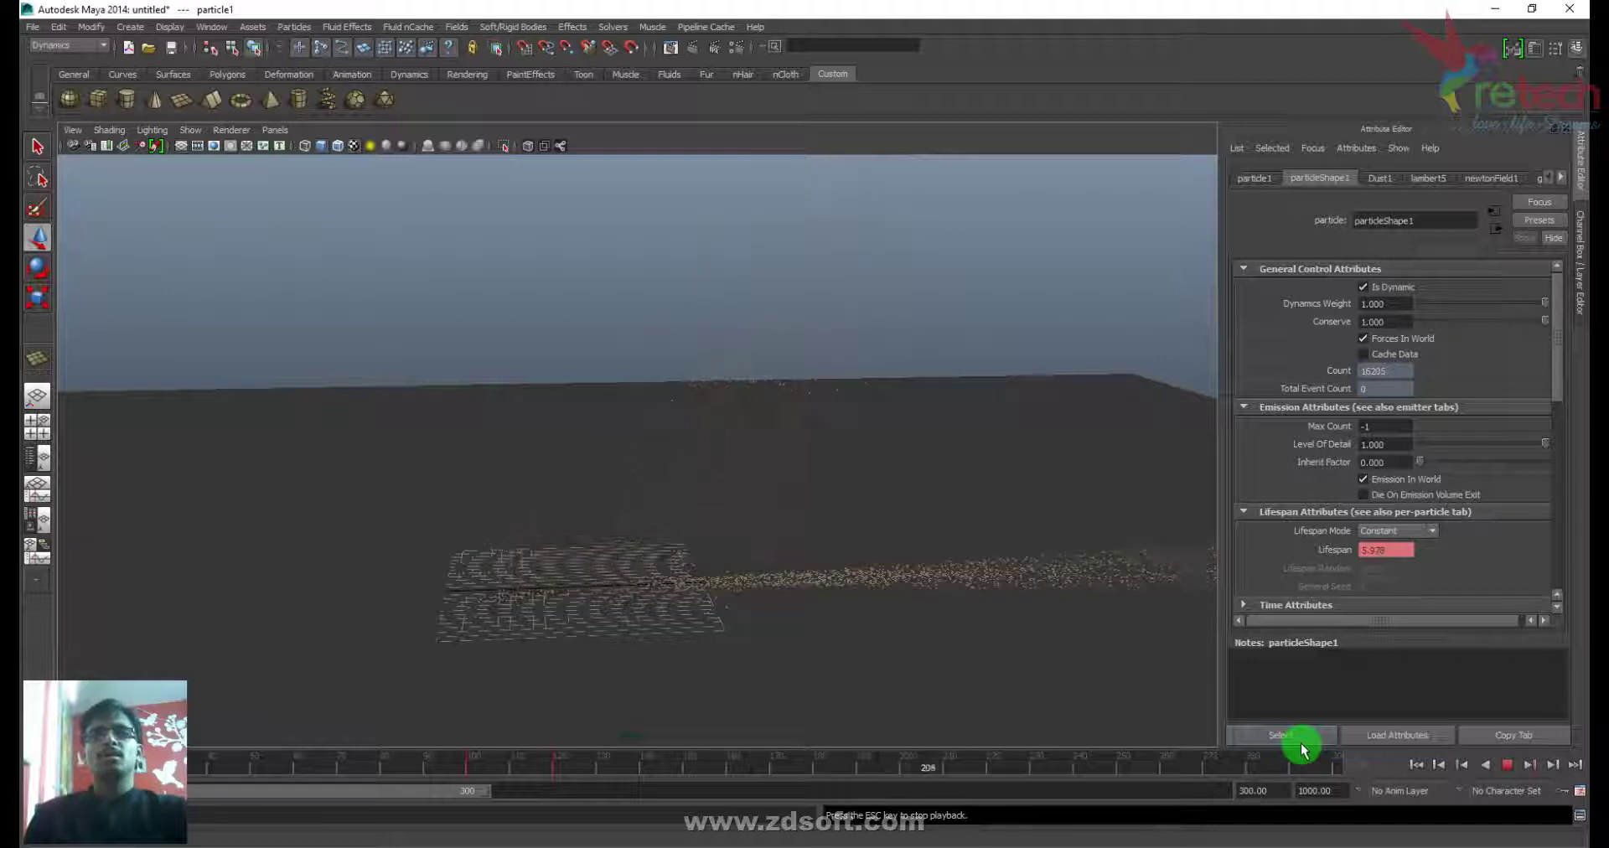
{"action": "key", "text": "Delete"}
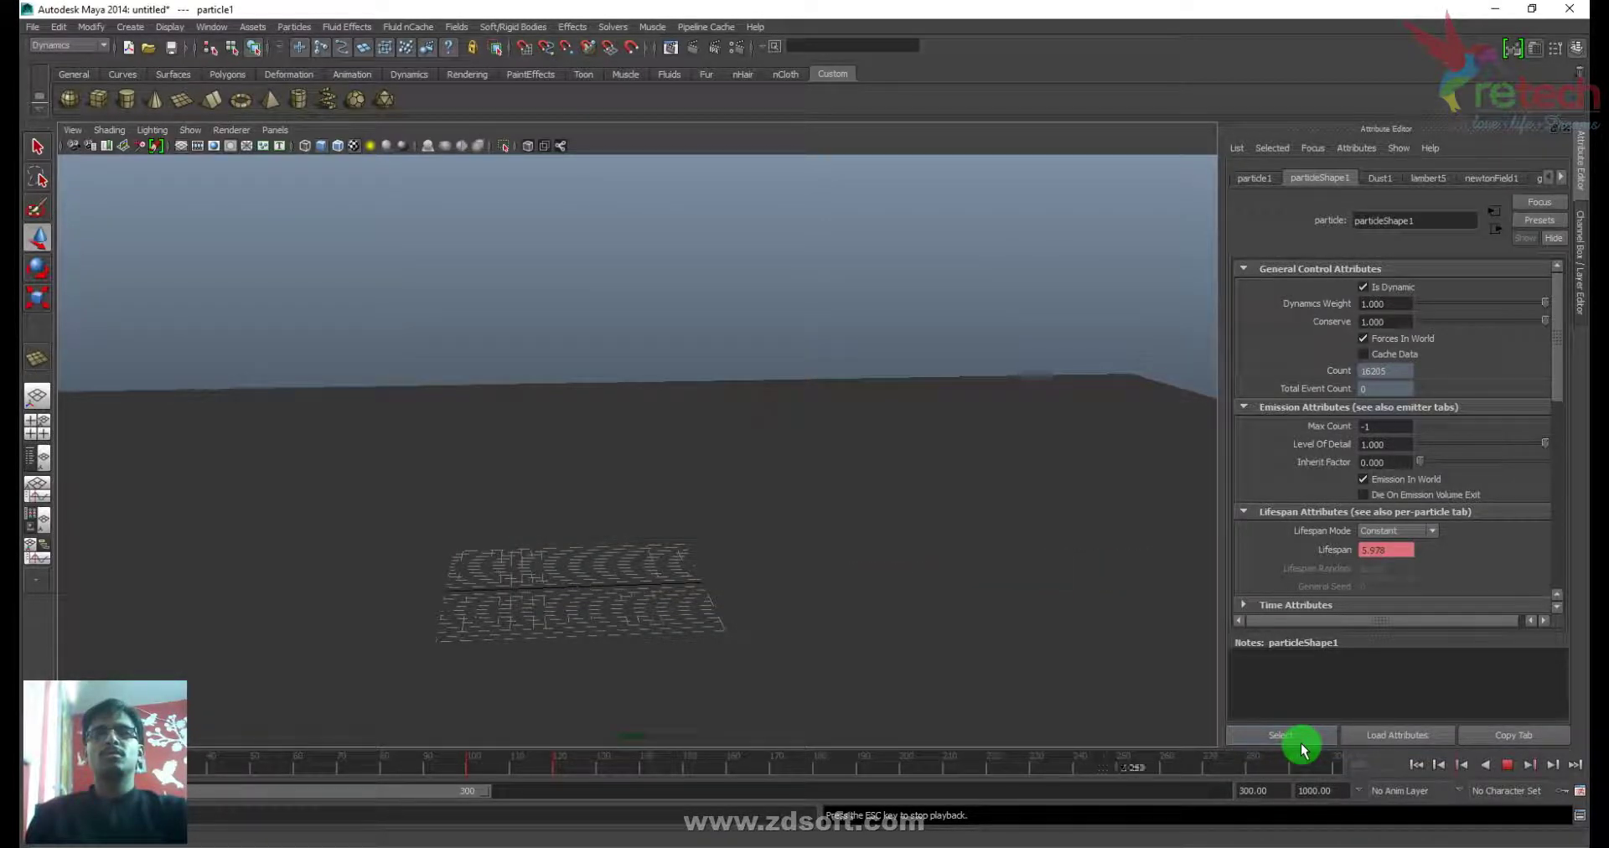
{"action": "key", "text": "Escape"}
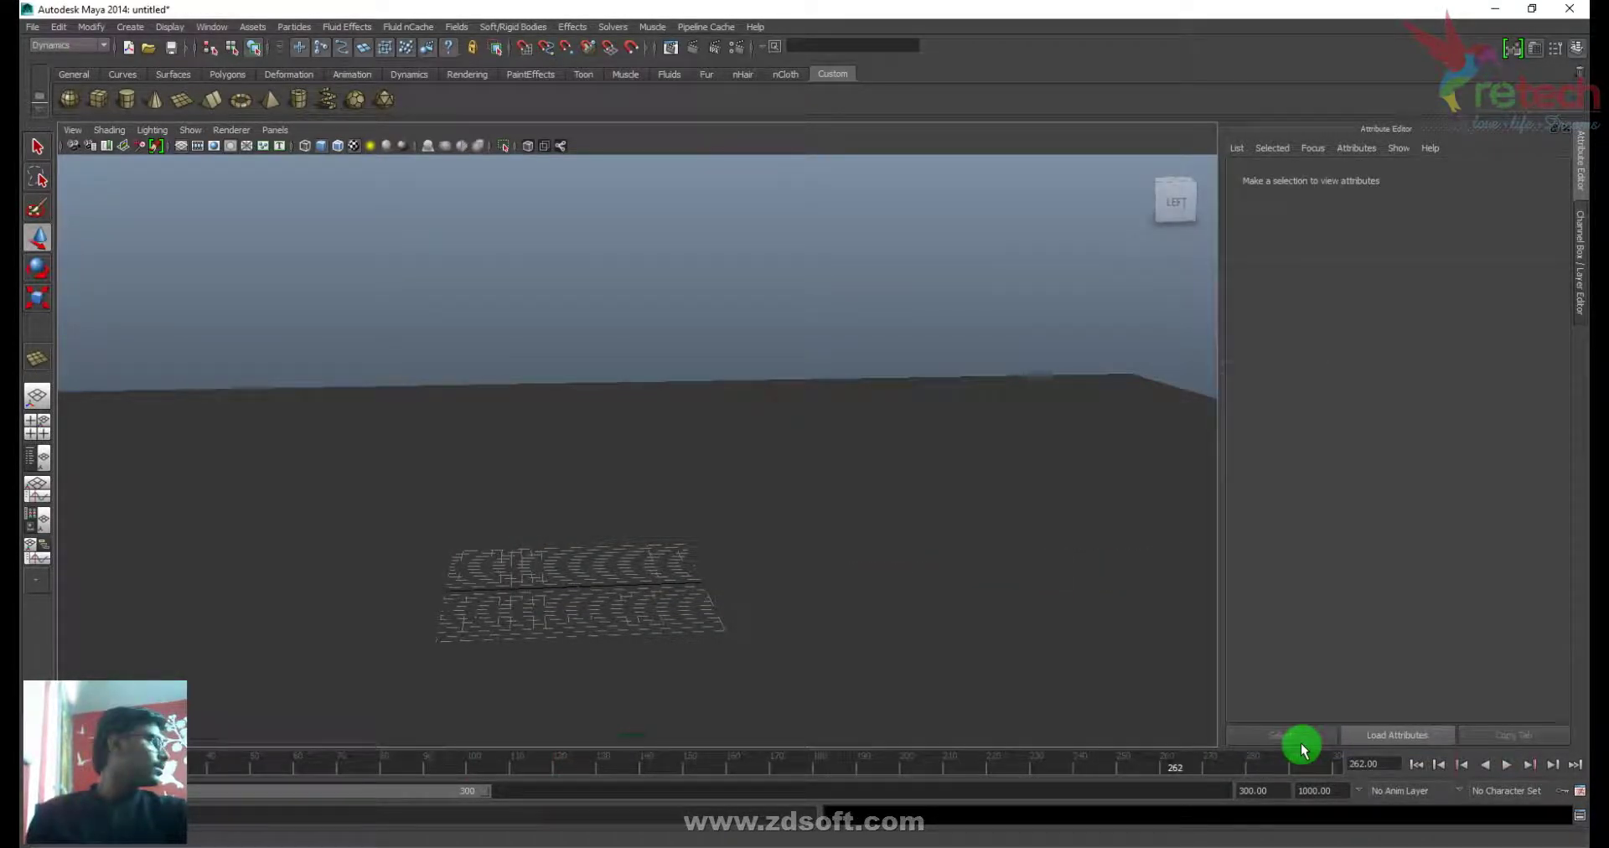